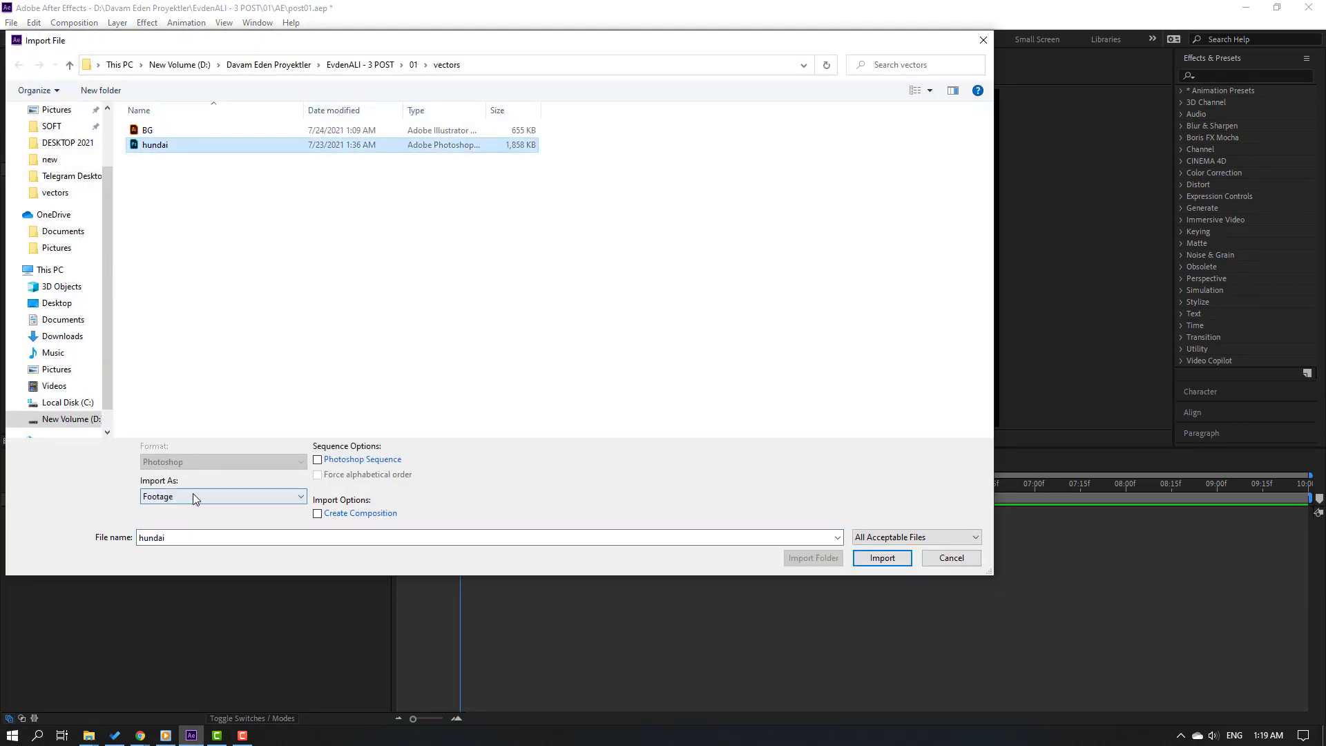
- Import the hundai Photoshop file as Composition - Retain Layer Sizes and rename the imported composition car
{"action": "left_click", "coordinate": [207, 506]}
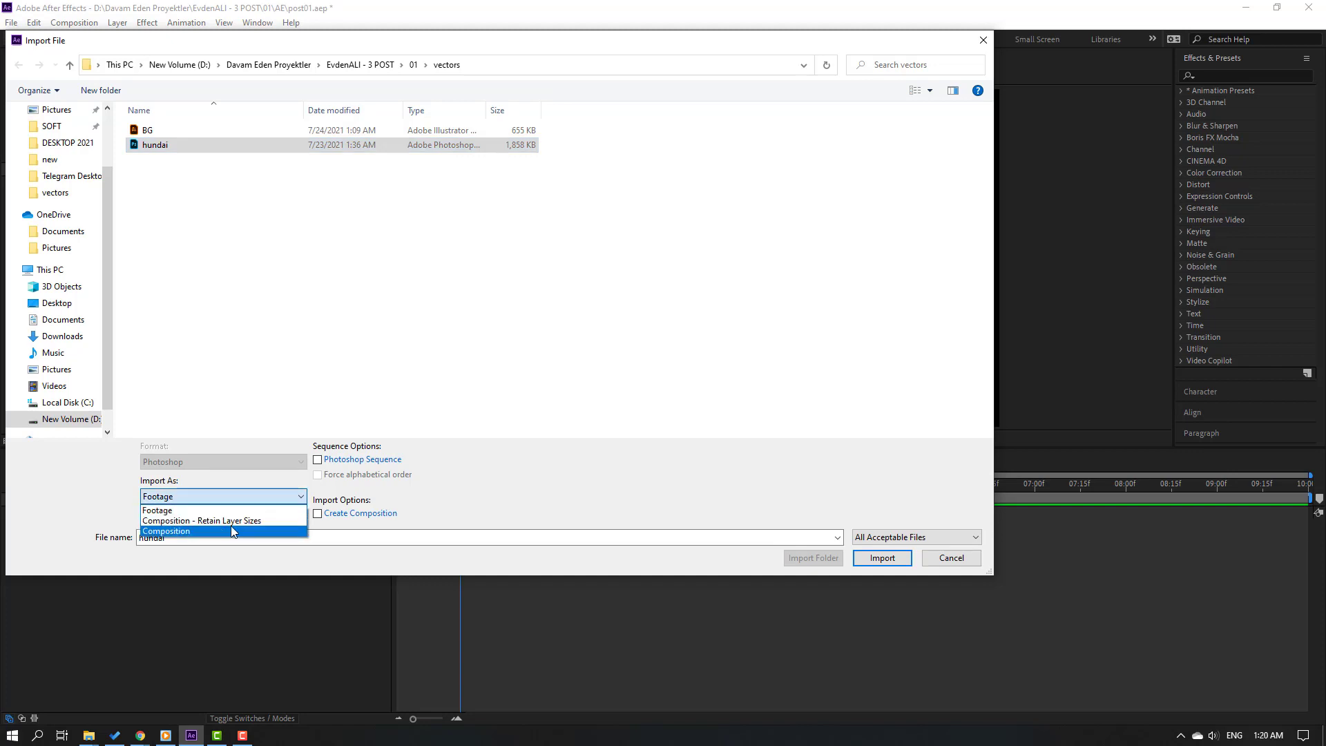
{"action": "left_click", "coordinate": [268, 521]}
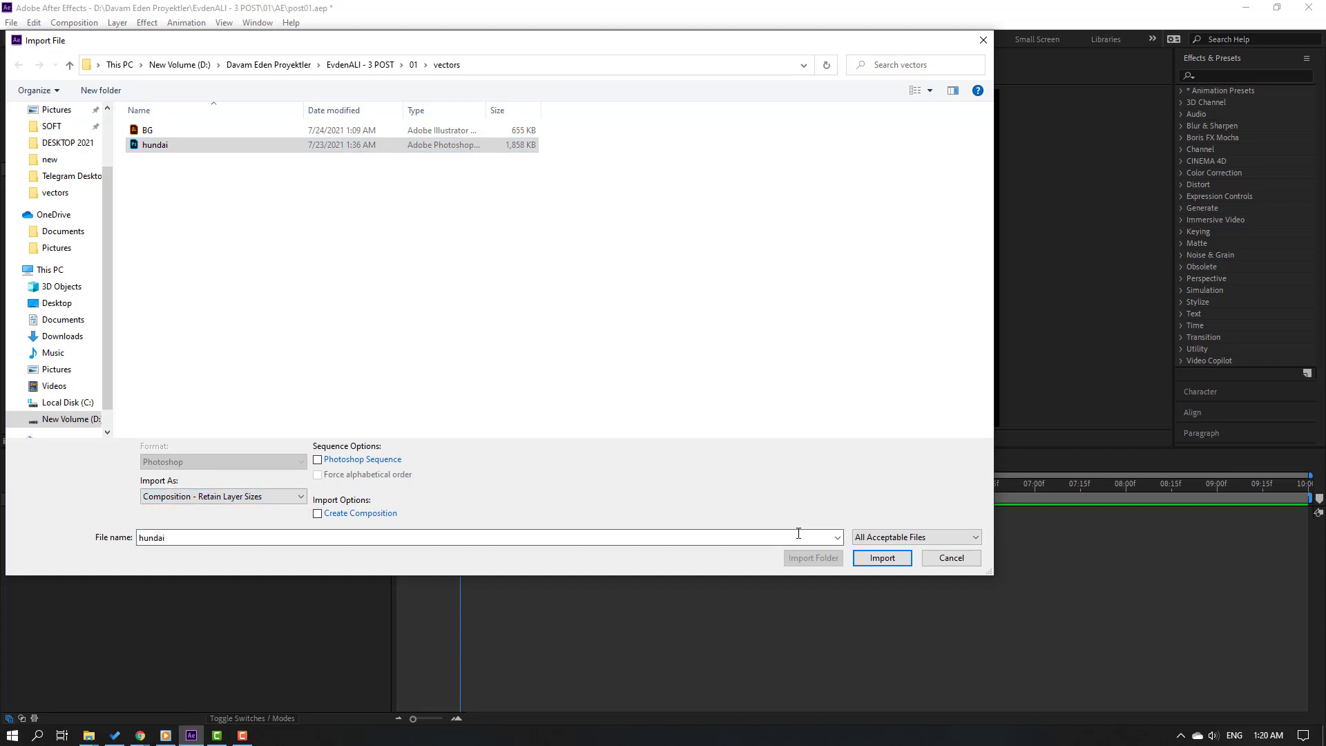
{"action": "left_click", "coordinate": [898, 558]}
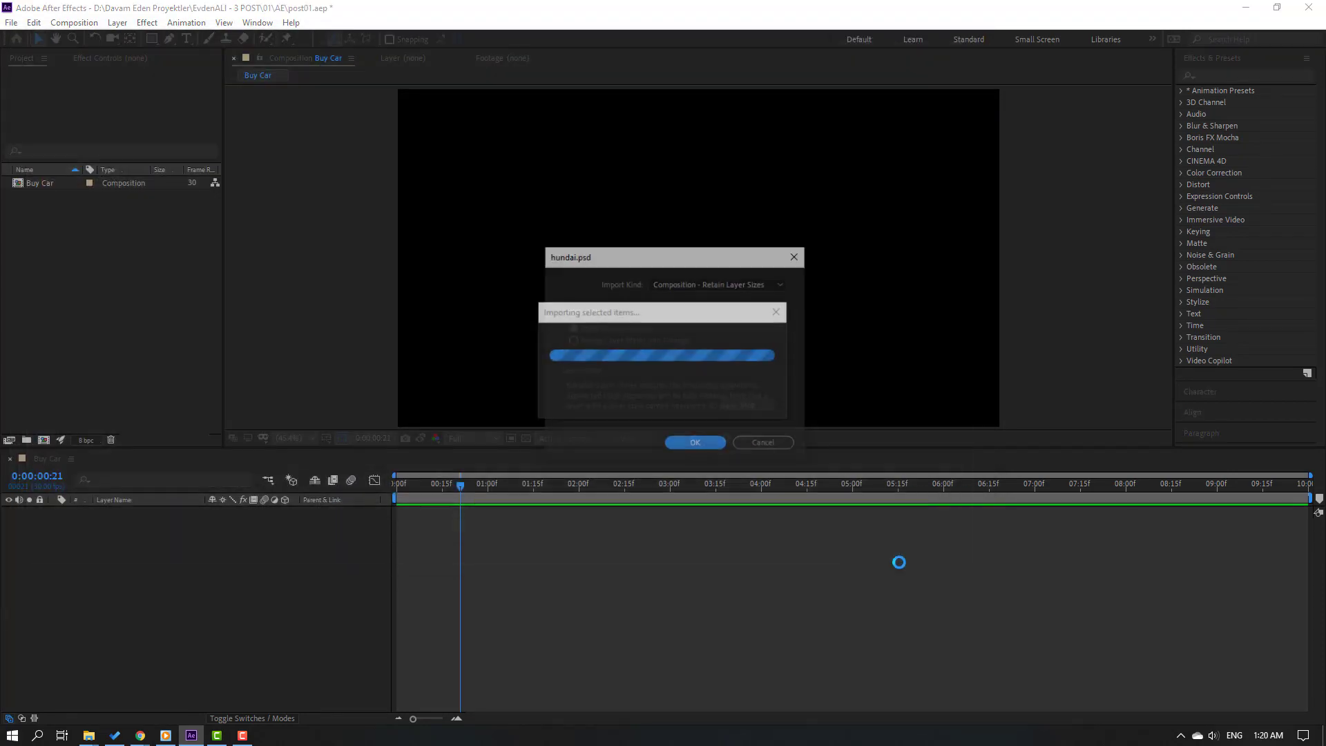
{"action": "left_click", "coordinate": [680, 444]}
{"action": "key", "text": "Return"}
{"action": "type", "text": "car"}
{"action": "key", "text": "Return"}
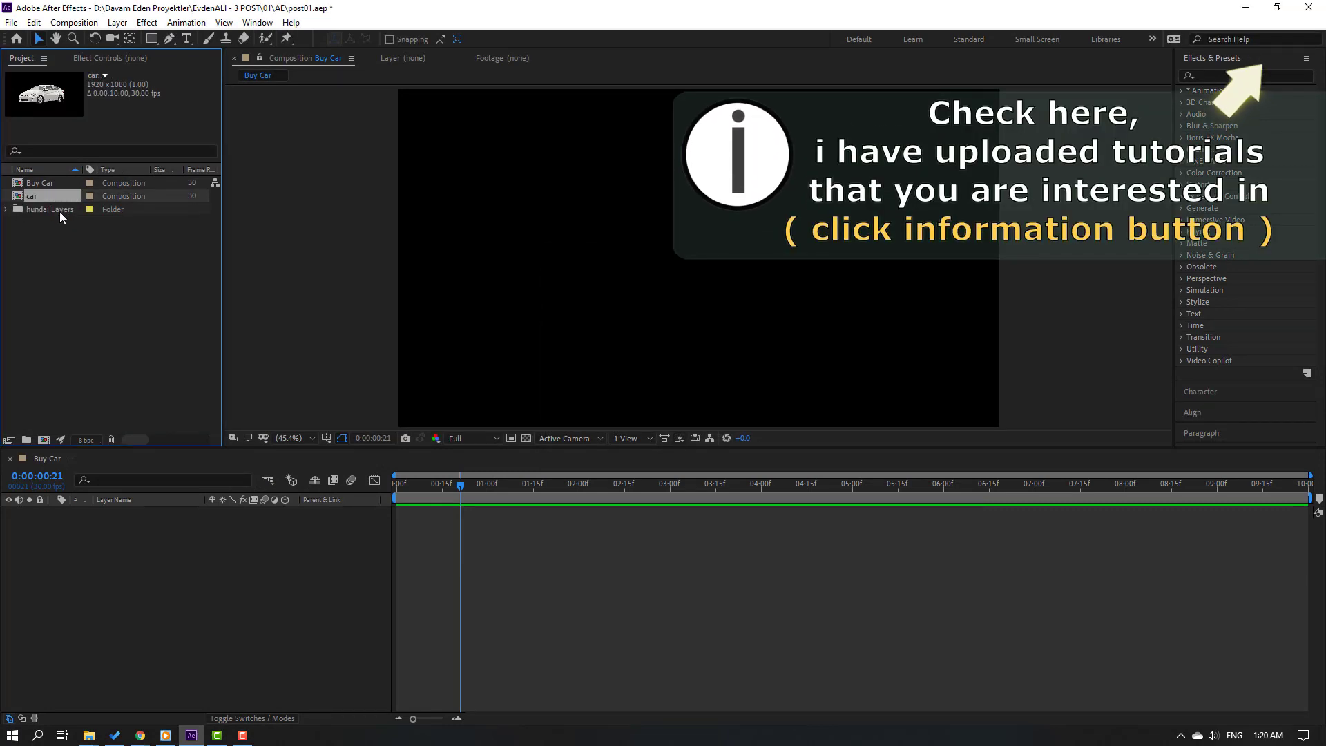
- Add the car composition to the Buy Car timeline and hide its layer
{"action": "left_click_drag", "start_coordinate": [34, 197], "coordinate": [115, 542]}
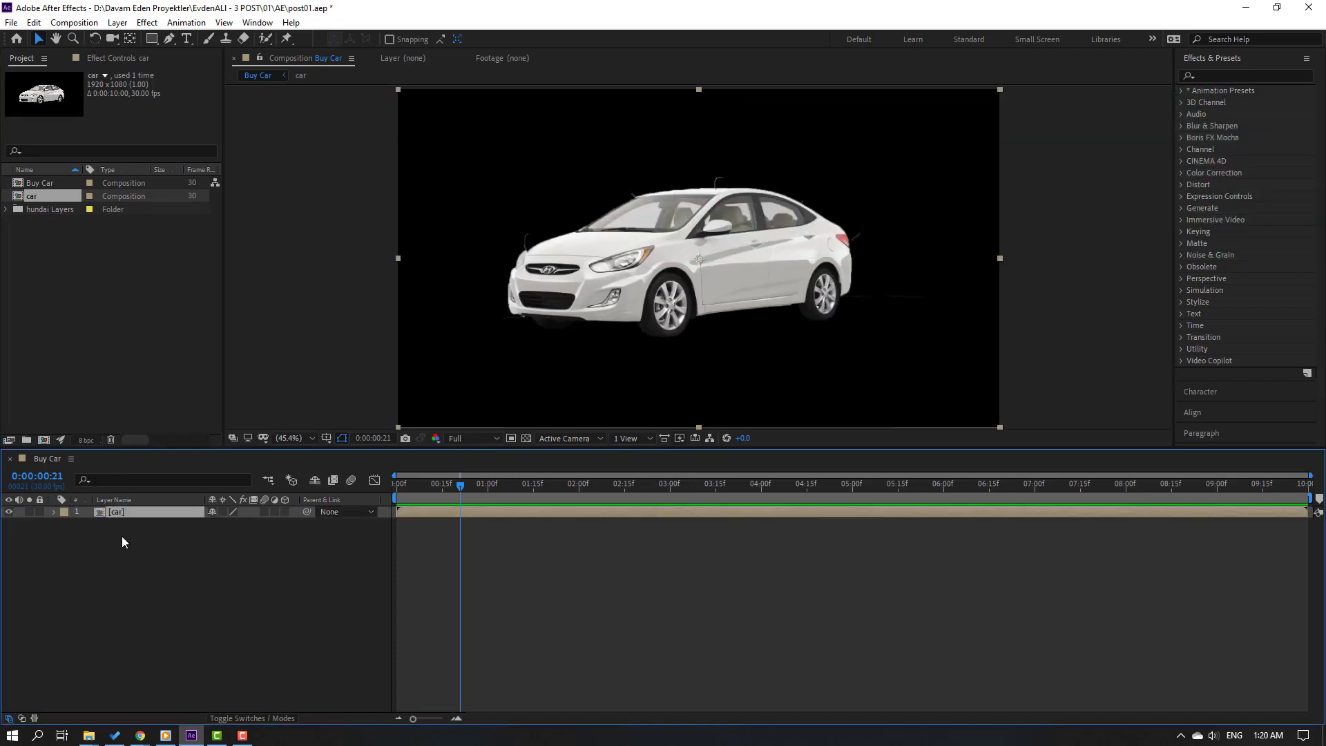
{"action": "left_click", "coordinate": [9, 513]}
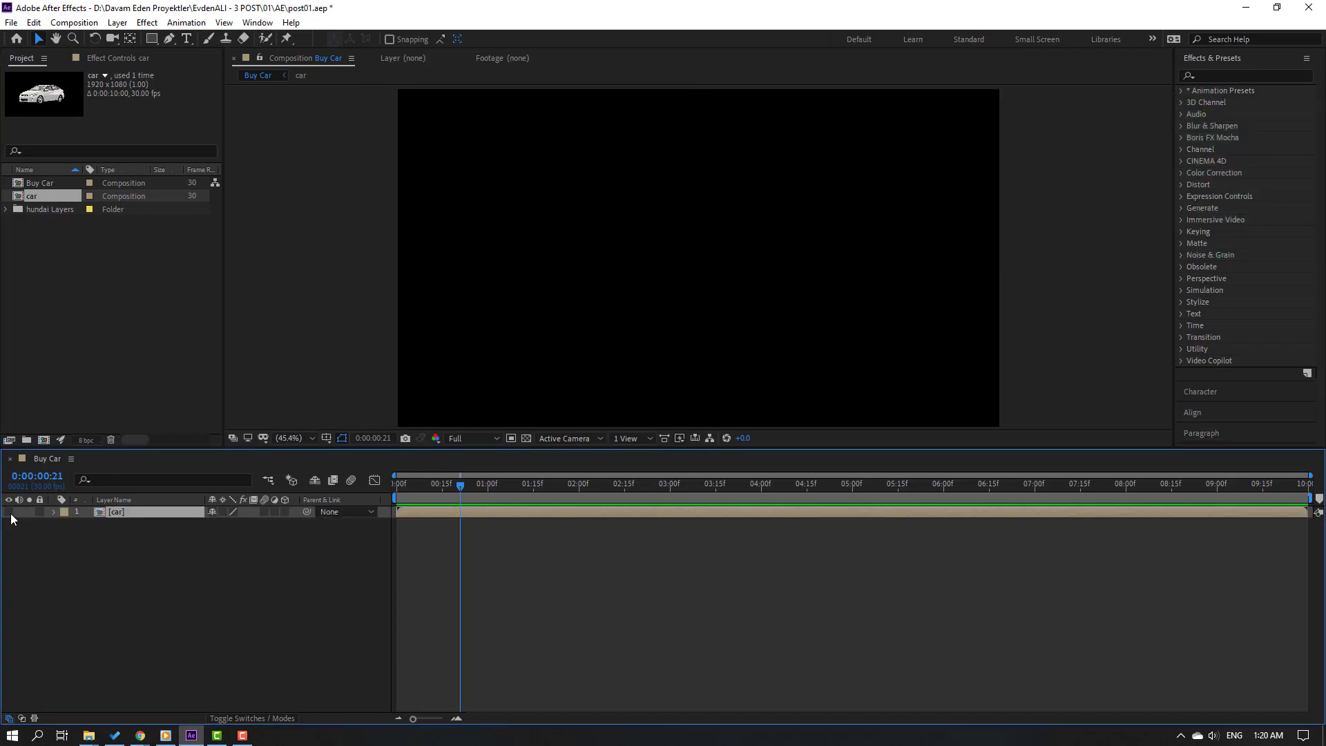
{"action": "left_click", "coordinate": [199, 629]}
- Create a white solid named BG and place it beneath the car layer
{"action": "right_click", "coordinate": [140, 577]}
{"action": "mouse_move", "coordinate": [275, 416]}
{"action": "left_click", "coordinate": [336, 449]}
{"action": "type", "text": "BG"}
{"action": "left_click", "coordinate": [288, 450]}
{"action": "left_click_drag", "start_coordinate": [106, 511], "coordinate": [144, 537]}
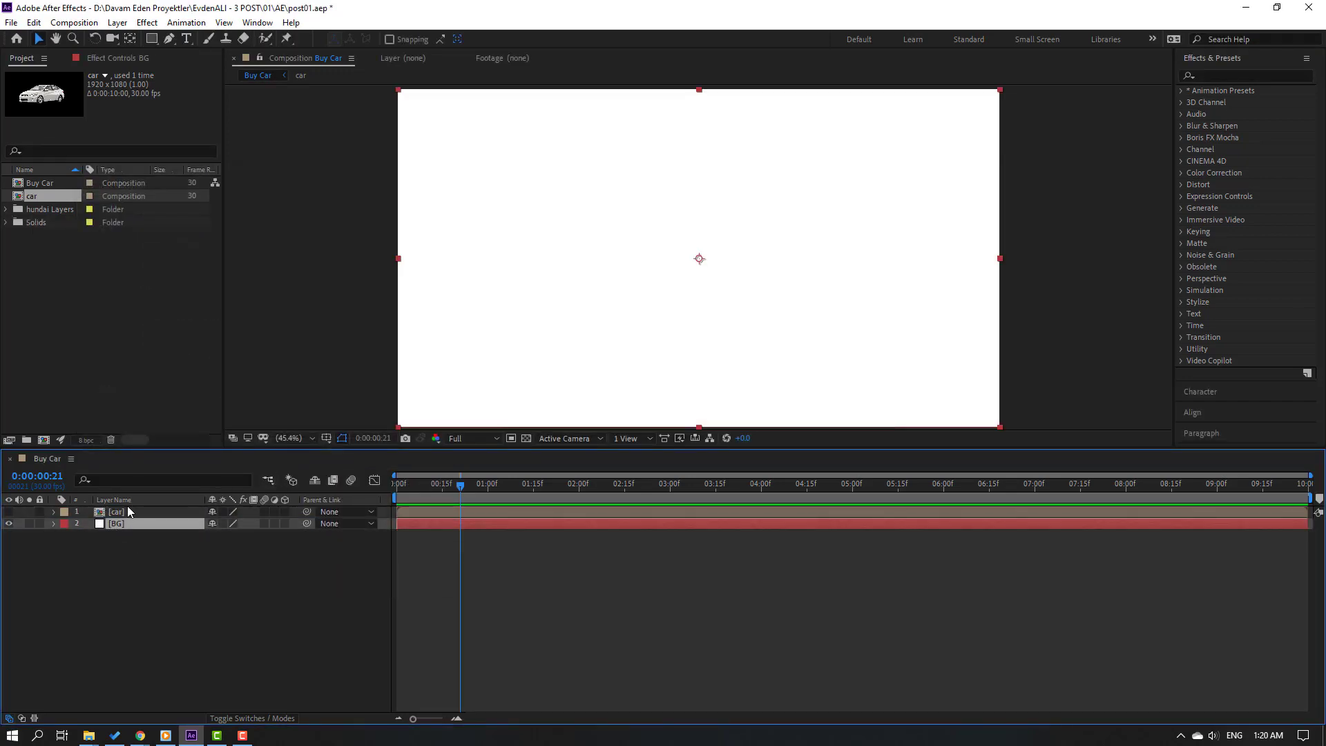
- Find the Gradient Ramp effect and apply it to the BG layer
{"action": "left_click", "coordinate": [1225, 73]}
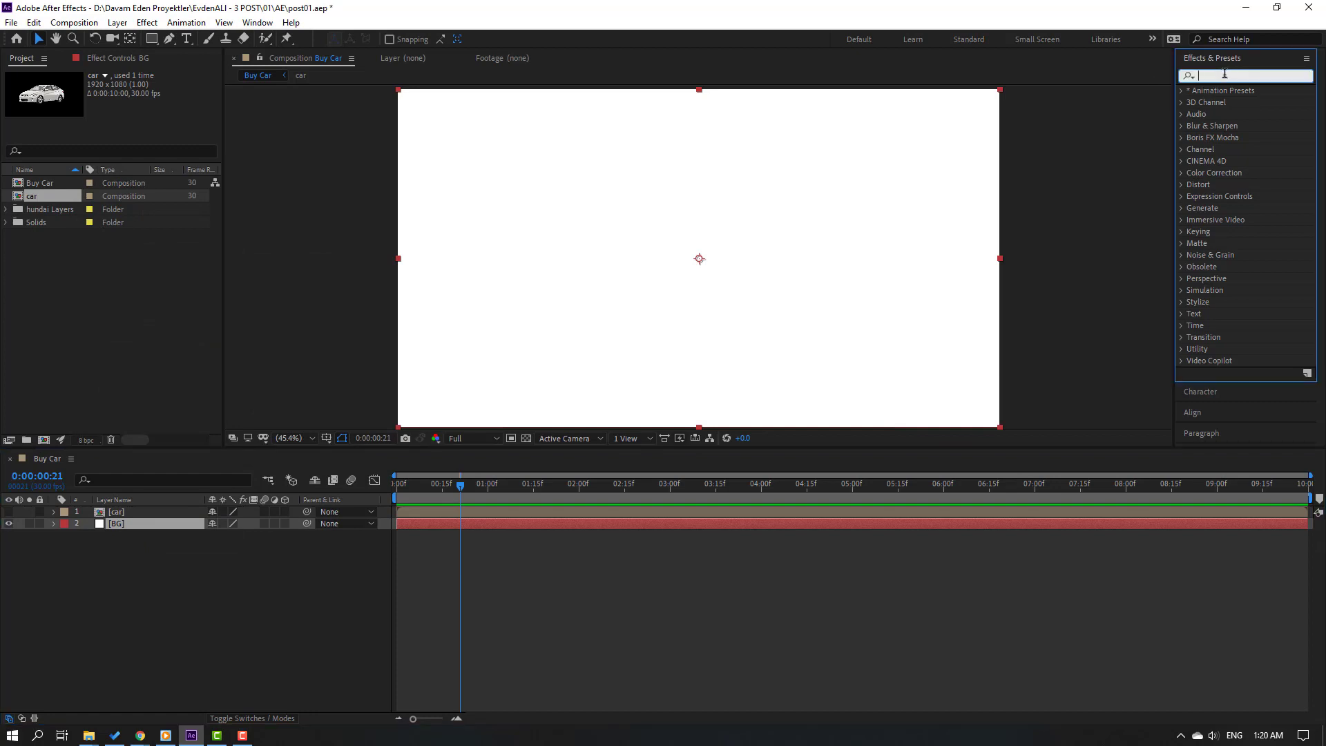
{"action": "type", "text": "gradi"}
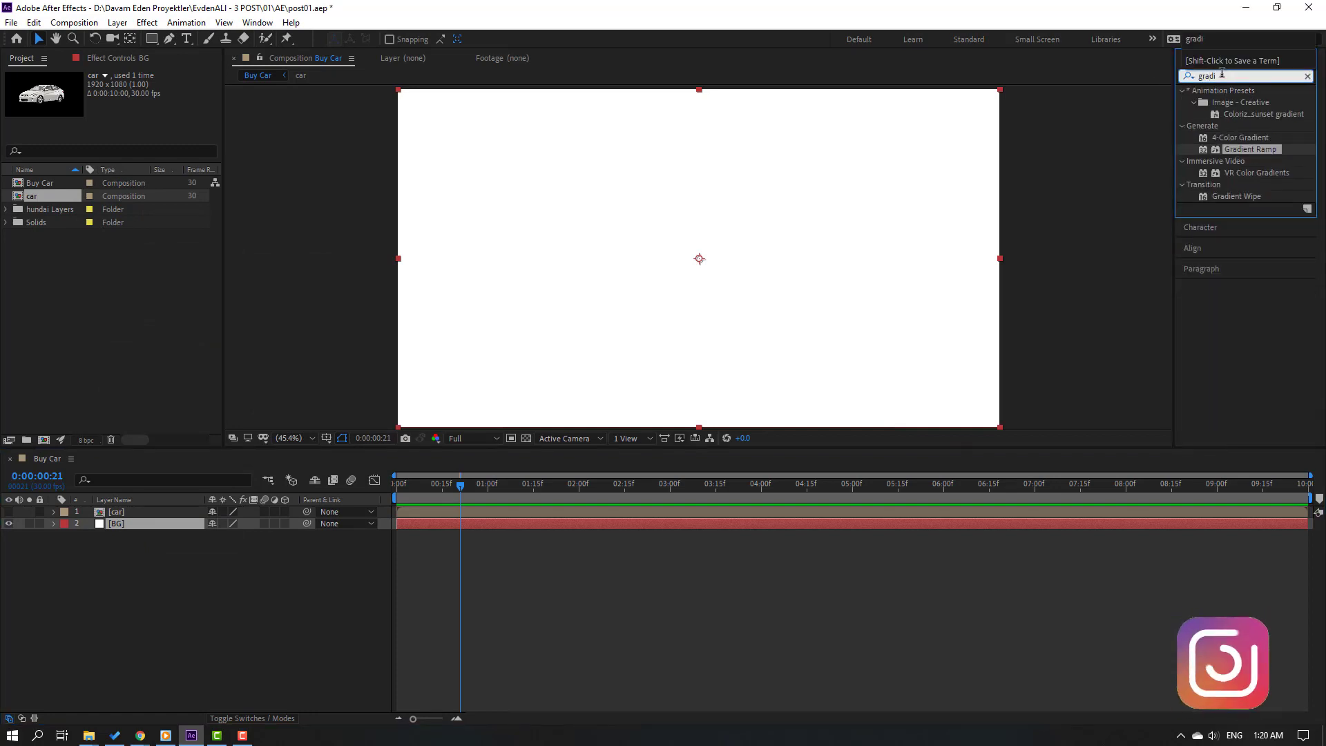
{"action": "left_click_drag", "start_coordinate": [1236, 150], "coordinate": [114, 524]}
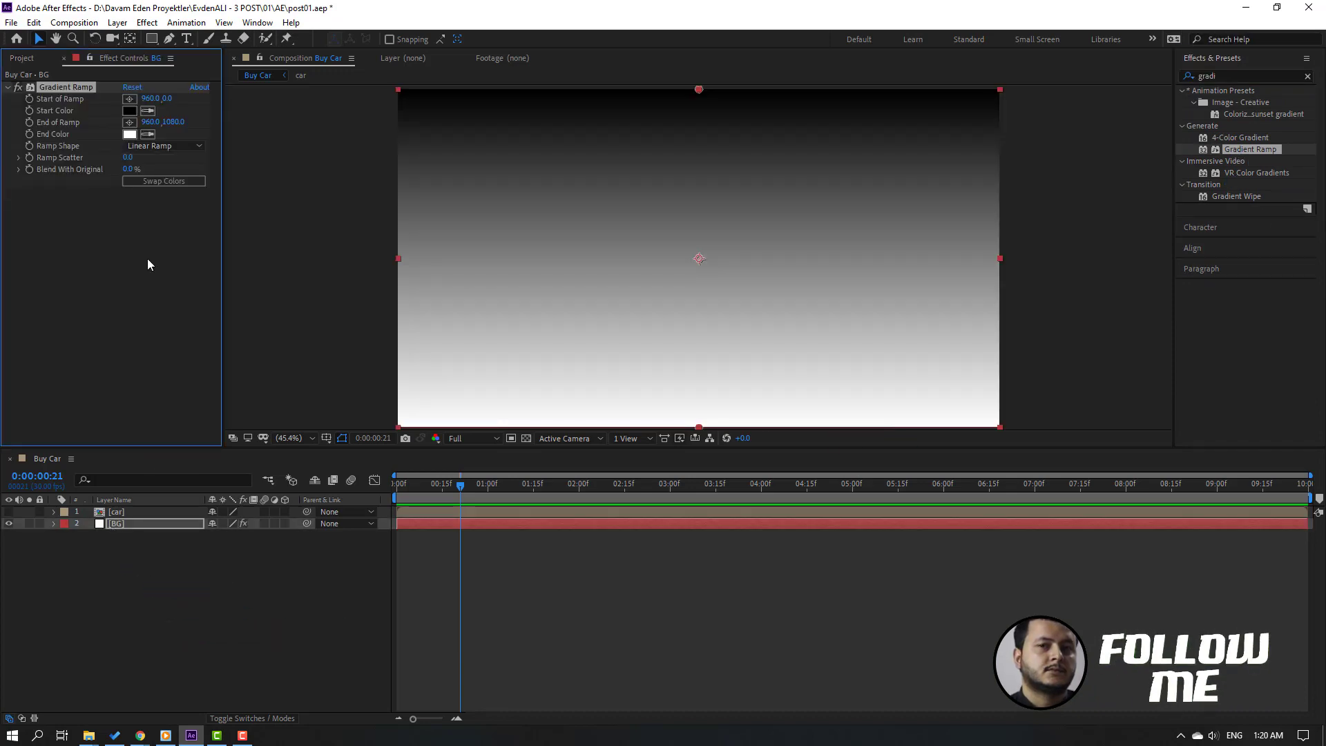
- Set the Gradient Ramp's end color to blue, about #2487E3
{"action": "left_click", "coordinate": [129, 133]}
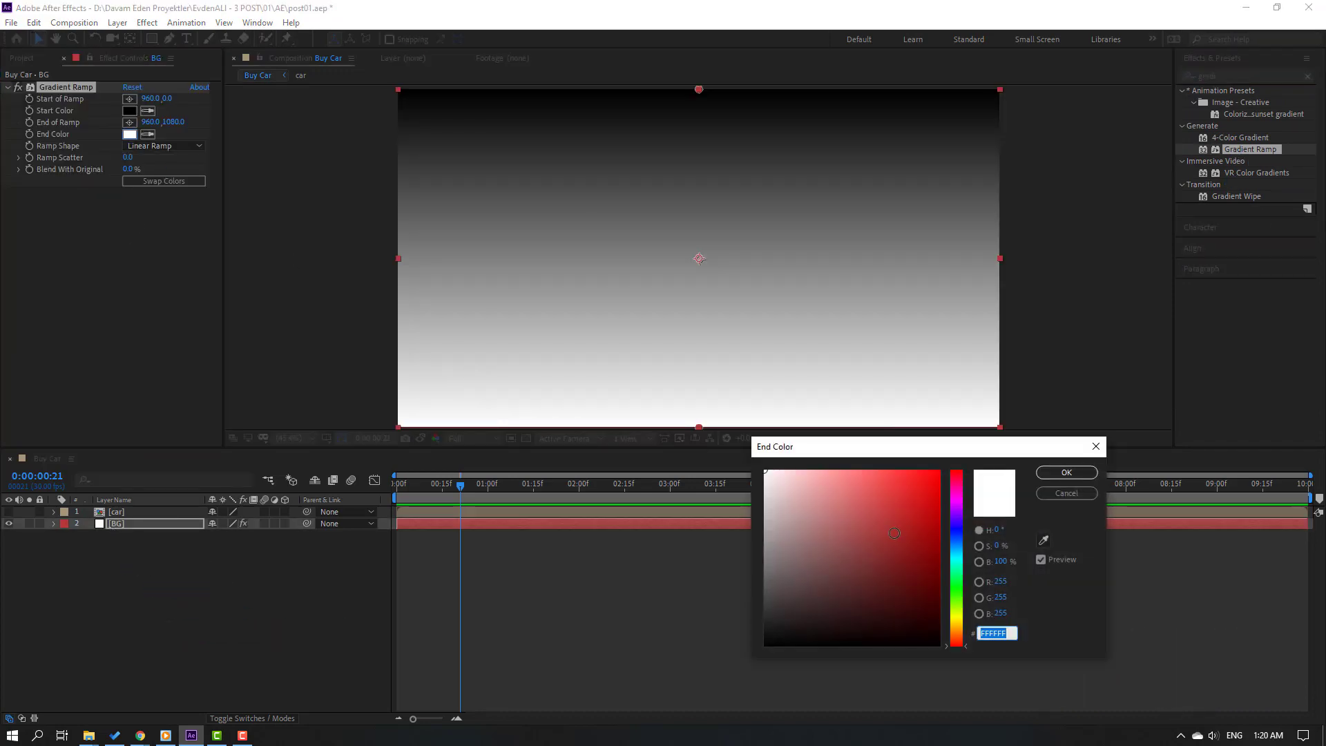
{"action": "left_click", "coordinate": [956, 549]}
{"action": "left_click", "coordinate": [955, 528]}
{"action": "left_click", "coordinate": [921, 511]}
{"action": "left_click_drag", "start_coordinate": [956, 528], "coordinate": [912, 488]}
{"action": "left_click", "coordinate": [939, 509]}
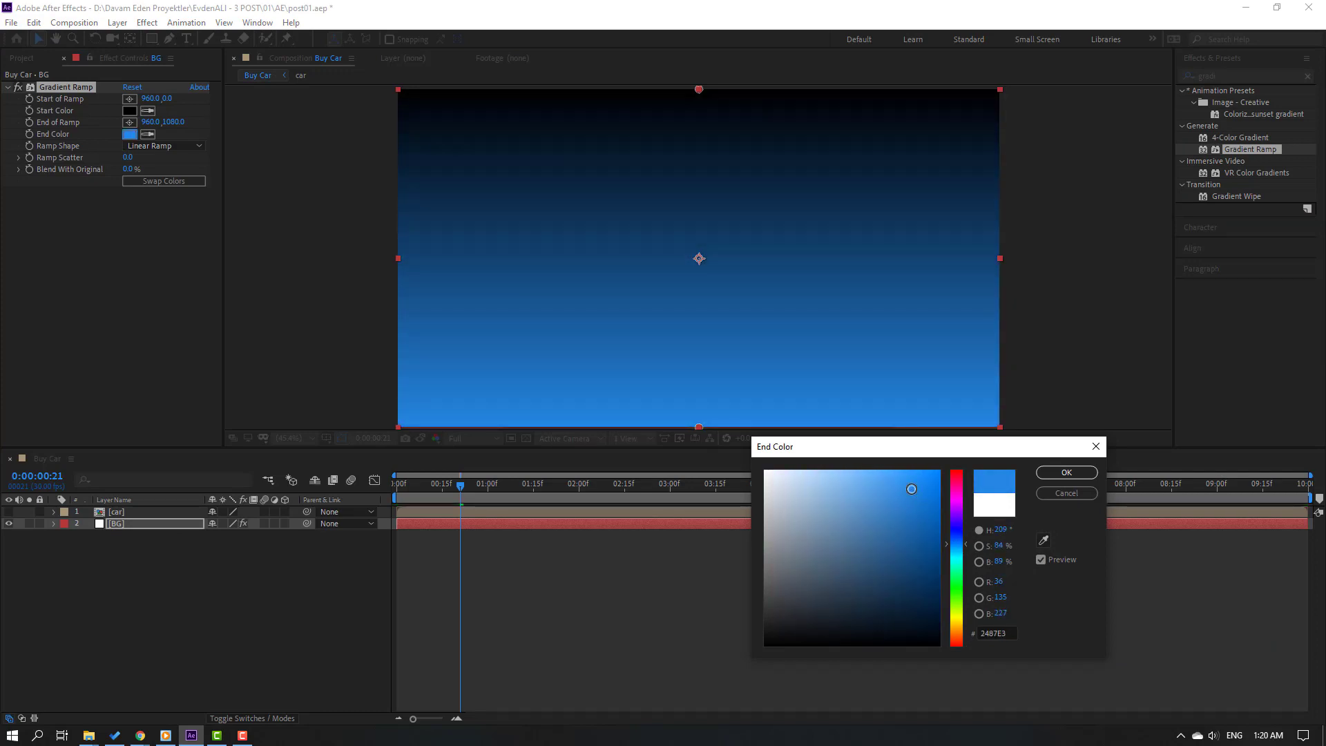
{"action": "left_click", "coordinate": [1047, 473]}
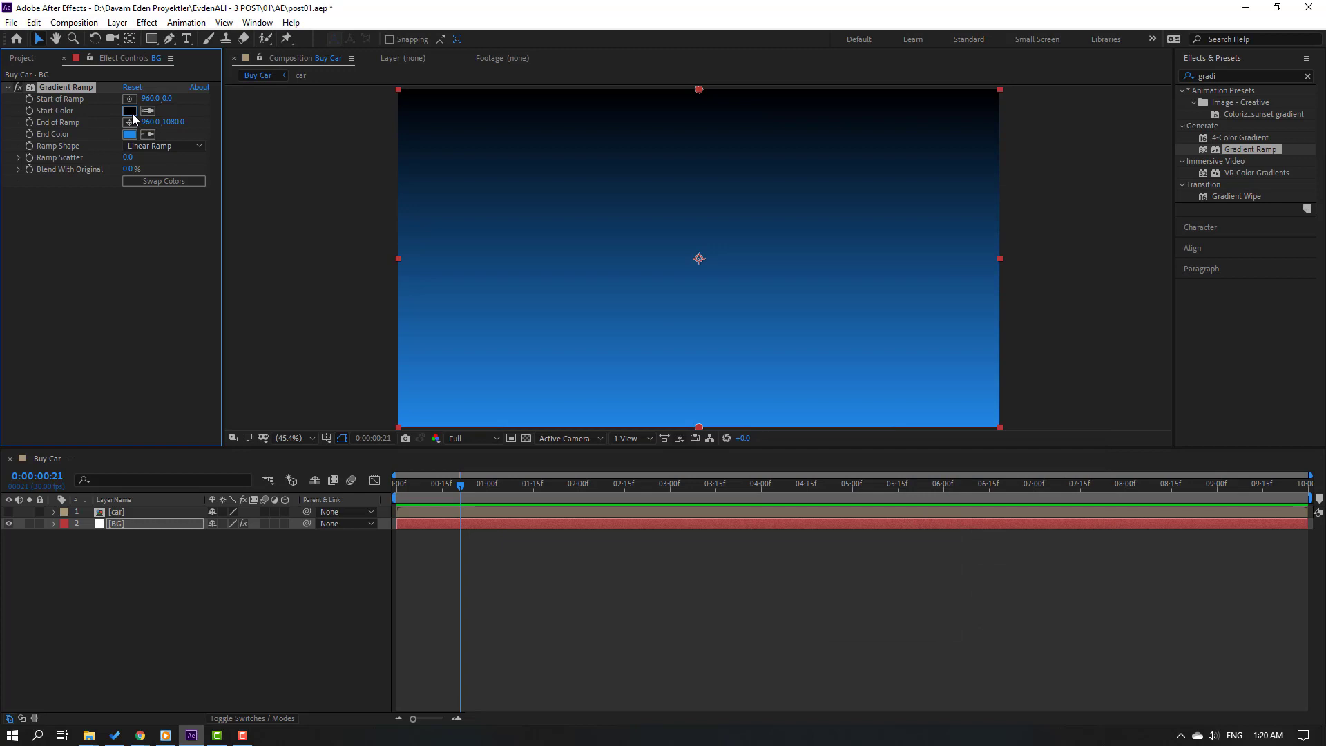
- Set the Gradient Ramp's start color to light cyan, about #80E3F8
{"action": "left_click", "coordinate": [129, 110]}
{"action": "left_click", "coordinate": [956, 552]}
{"action": "left_click_drag", "start_coordinate": [896, 491], "coordinate": [849, 473]}
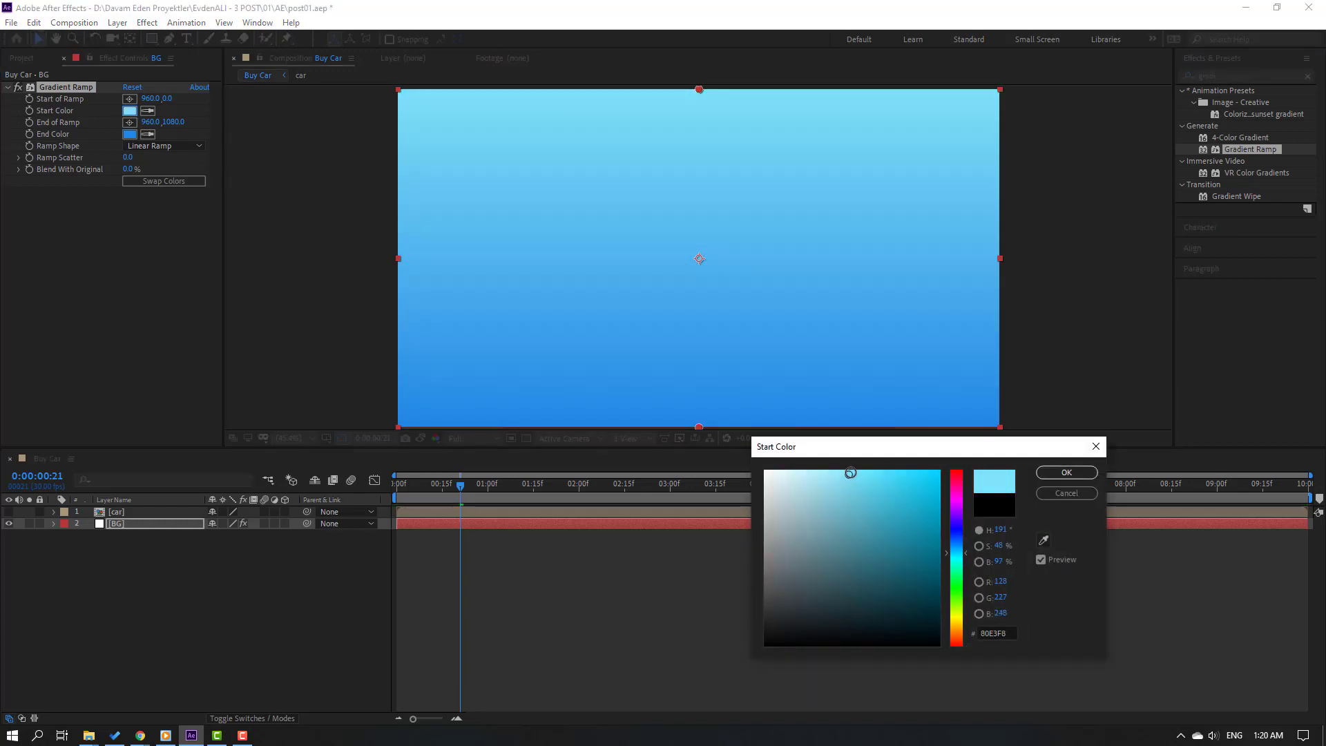
{"action": "left_click", "coordinate": [1056, 473]}
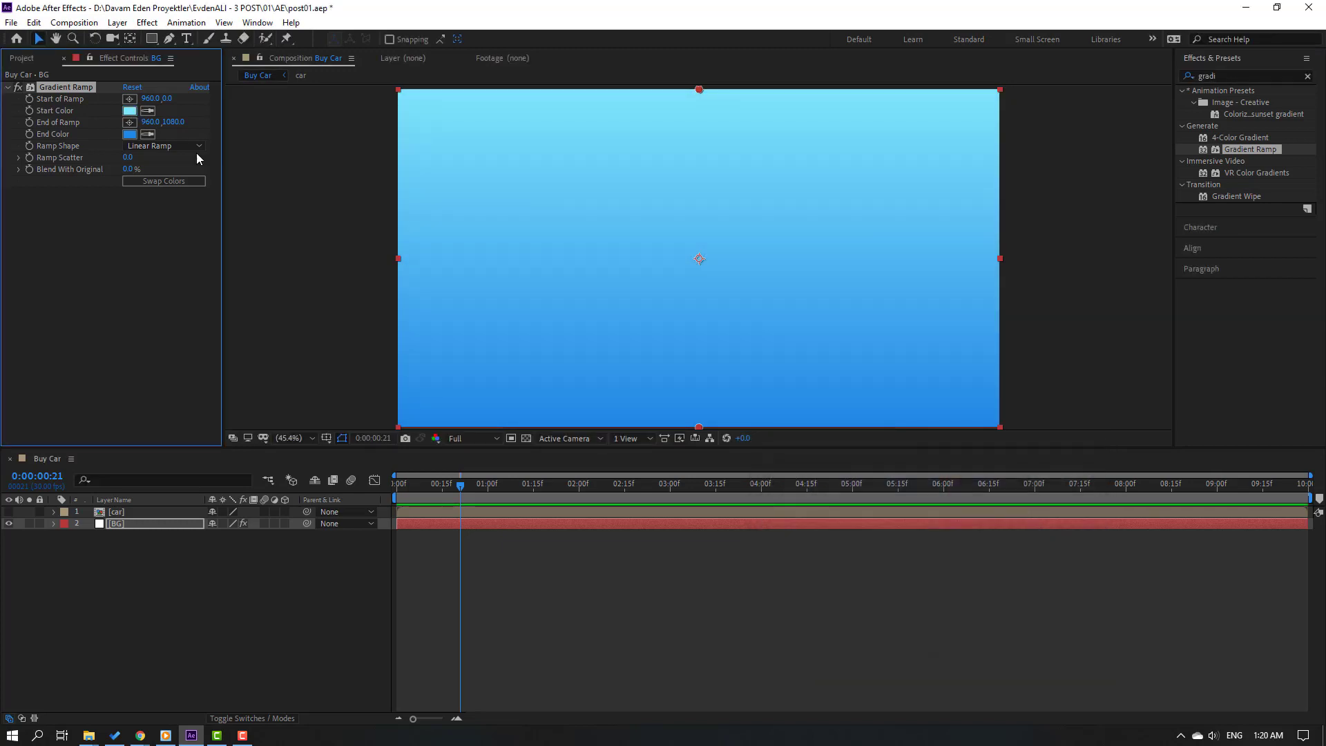
- Change the ramp shape to Radial Ramp and move its start to about 952, 332 and its end to about 940, 1352
{"action": "left_click", "coordinate": [157, 146]}
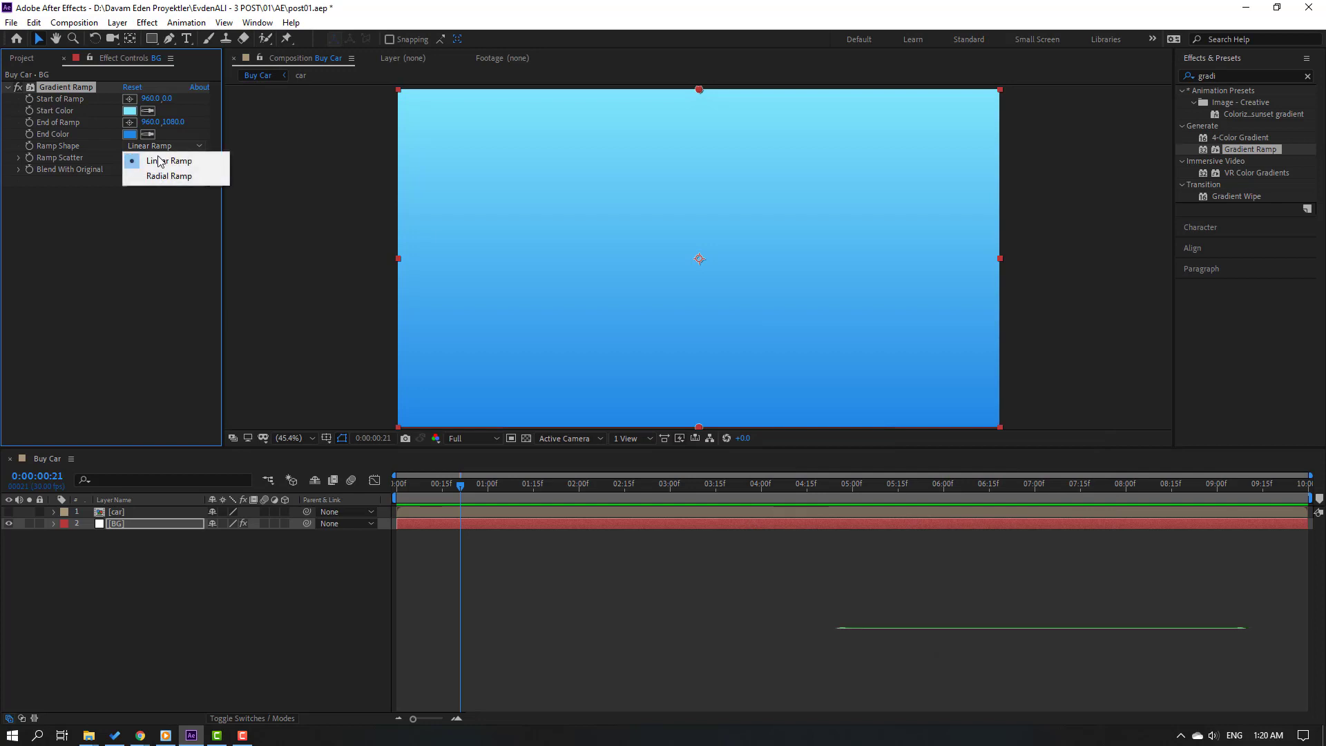
{"action": "left_click", "coordinate": [153, 180]}
{"action": "scroll", "coordinate": [758, 299], "scroll_direction": "down", "scroll_amount": 2}
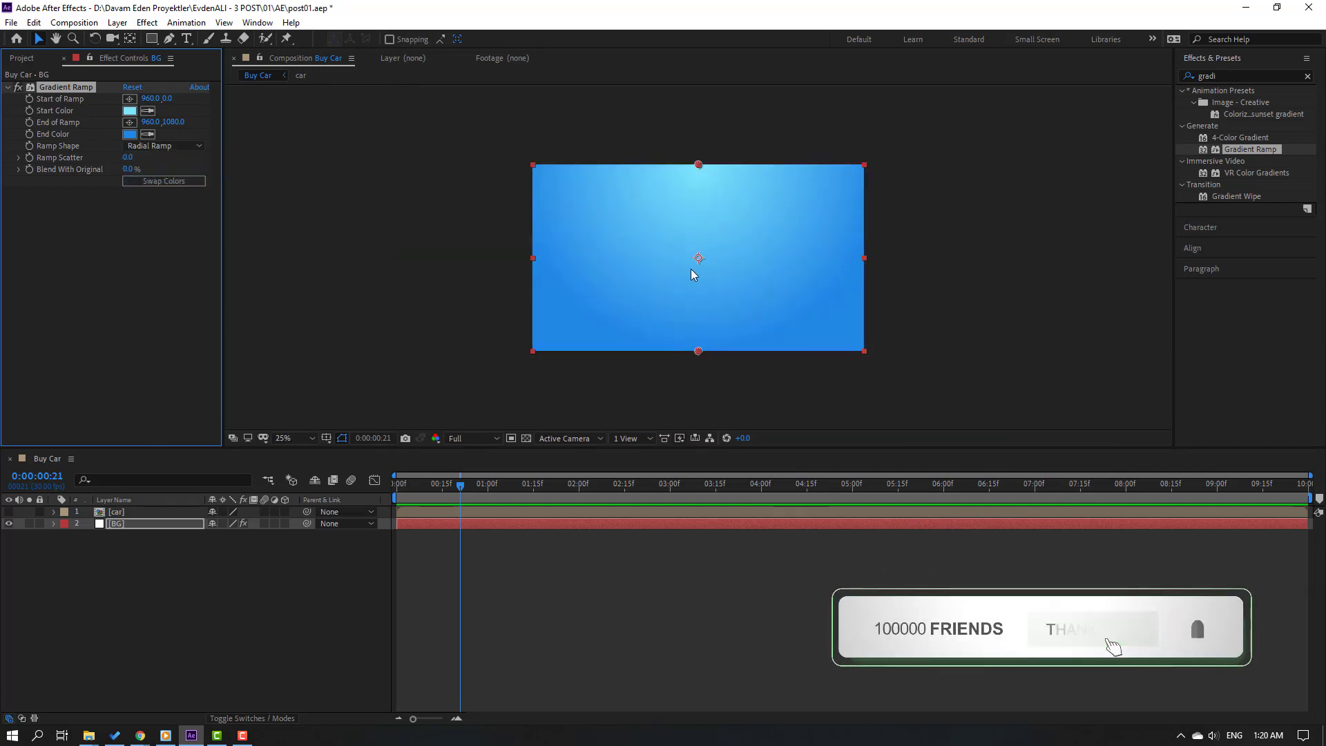
{"action": "left_click_drag", "start_coordinate": [702, 356], "coordinate": [704, 376]}
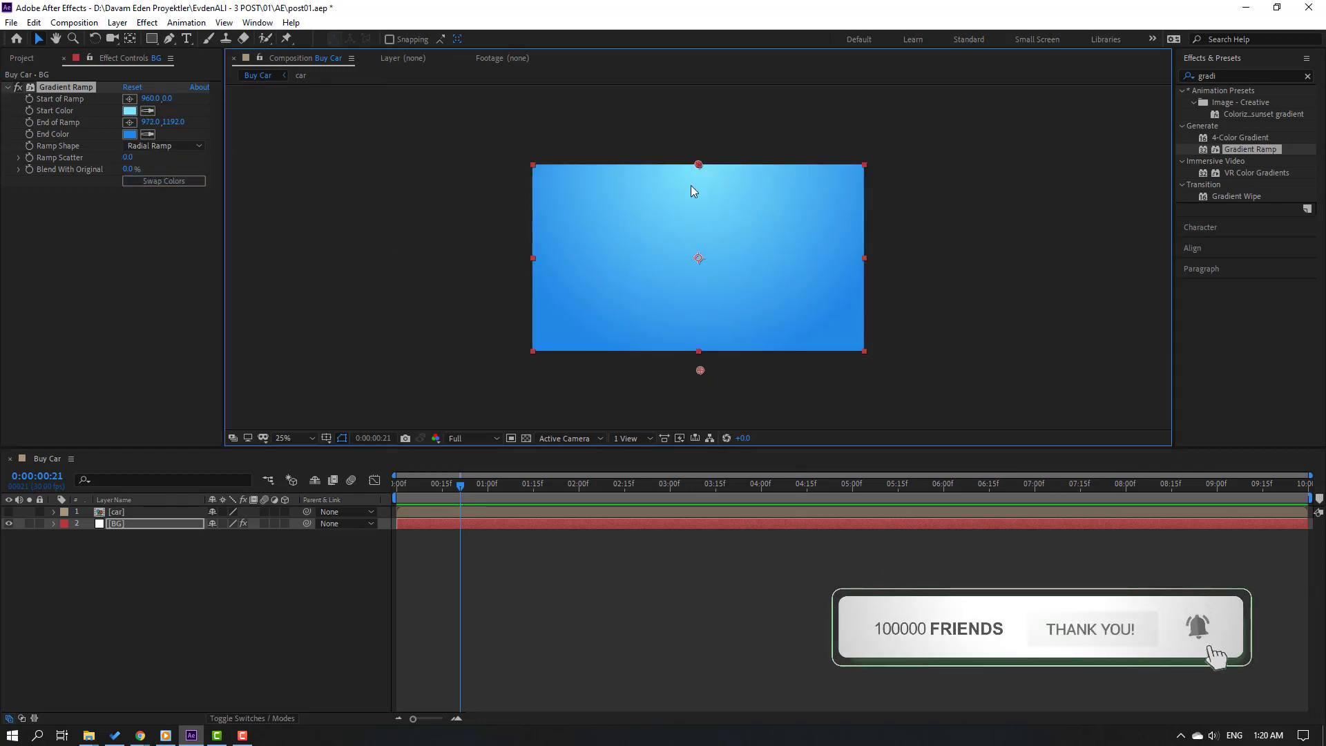
{"action": "left_click_drag", "start_coordinate": [699, 167], "coordinate": [697, 222]}
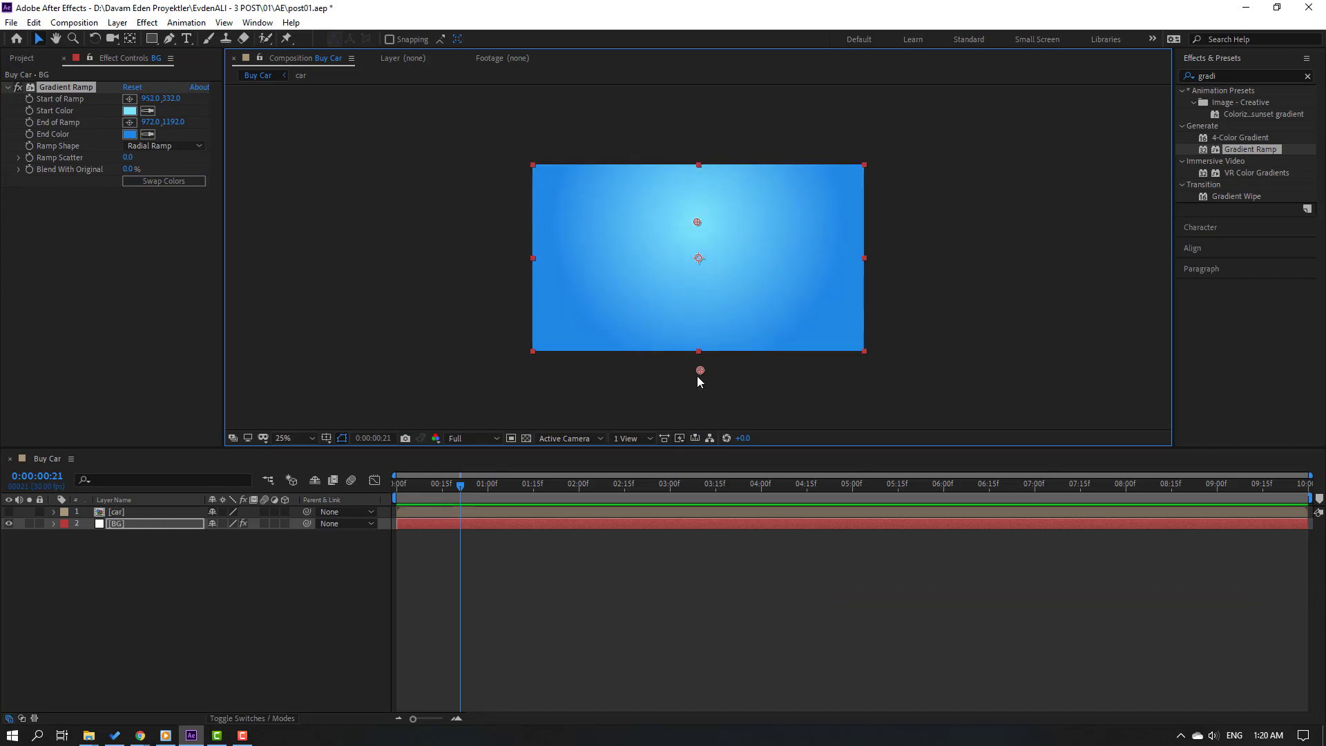
{"action": "mouse_move", "coordinate": [699, 394]}
{"action": "left_mouse_down"}
{"action": "mouse_move", "coordinate": [699, 408]}
{"action": "mouse_move", "coordinate": [695, 399]}
{"action": "left_mouse_up"}
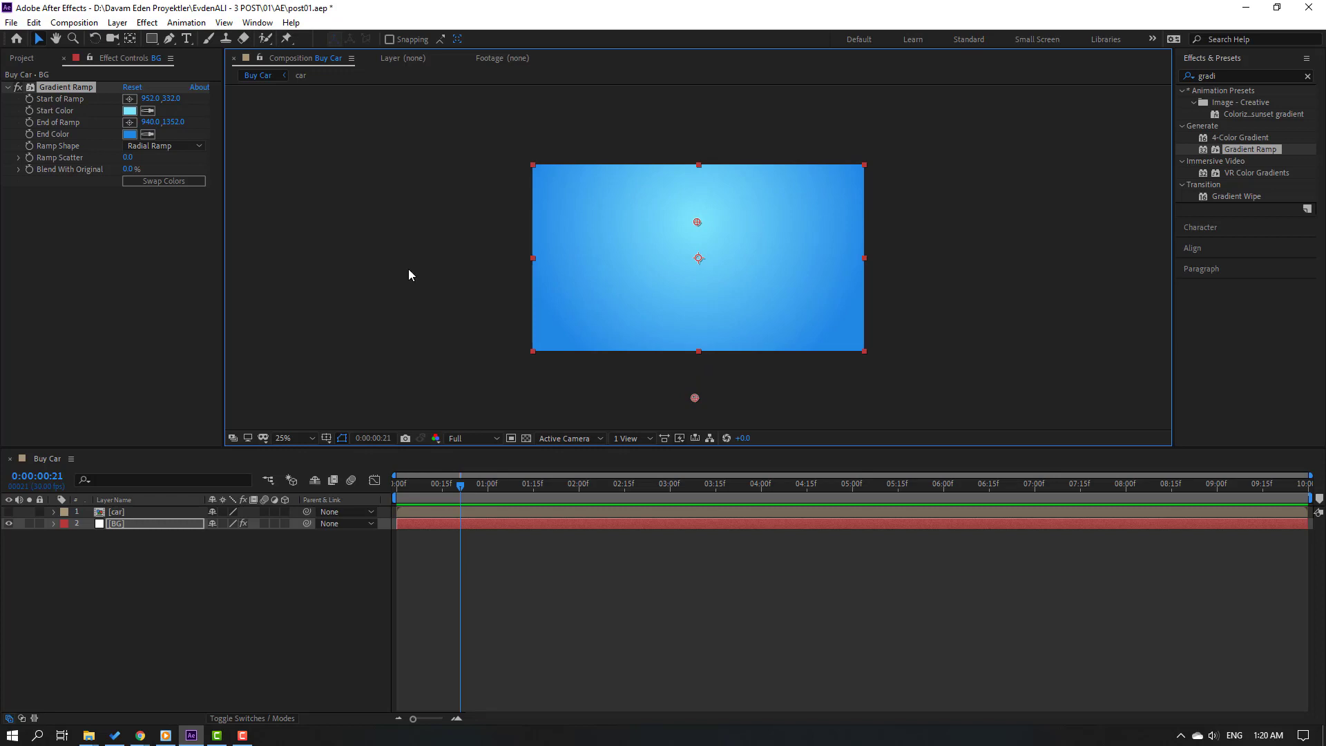
- Set the Gradient Ramp's ramp scatter to 100
{"action": "left_click", "coordinate": [129, 158]}
{"action": "type", "text": "100"}
{"action": "key", "text": "Return"}
{"action": "key", "text": "period"}
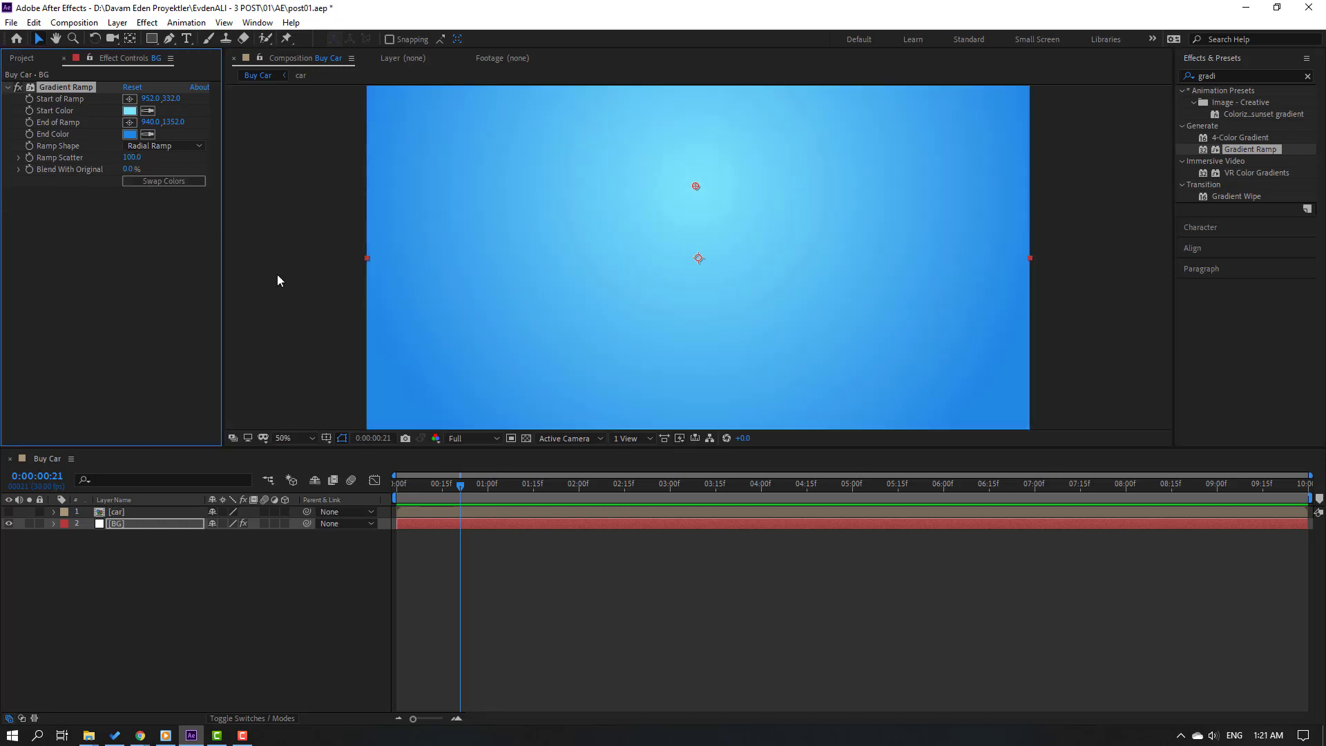
- Change the Gradient Ramp's end color to a slightly darker, more saturated blue
{"action": "left_click", "coordinate": [129, 134]}
{"action": "left_click_drag", "start_coordinate": [915, 490], "coordinate": [932, 508]}
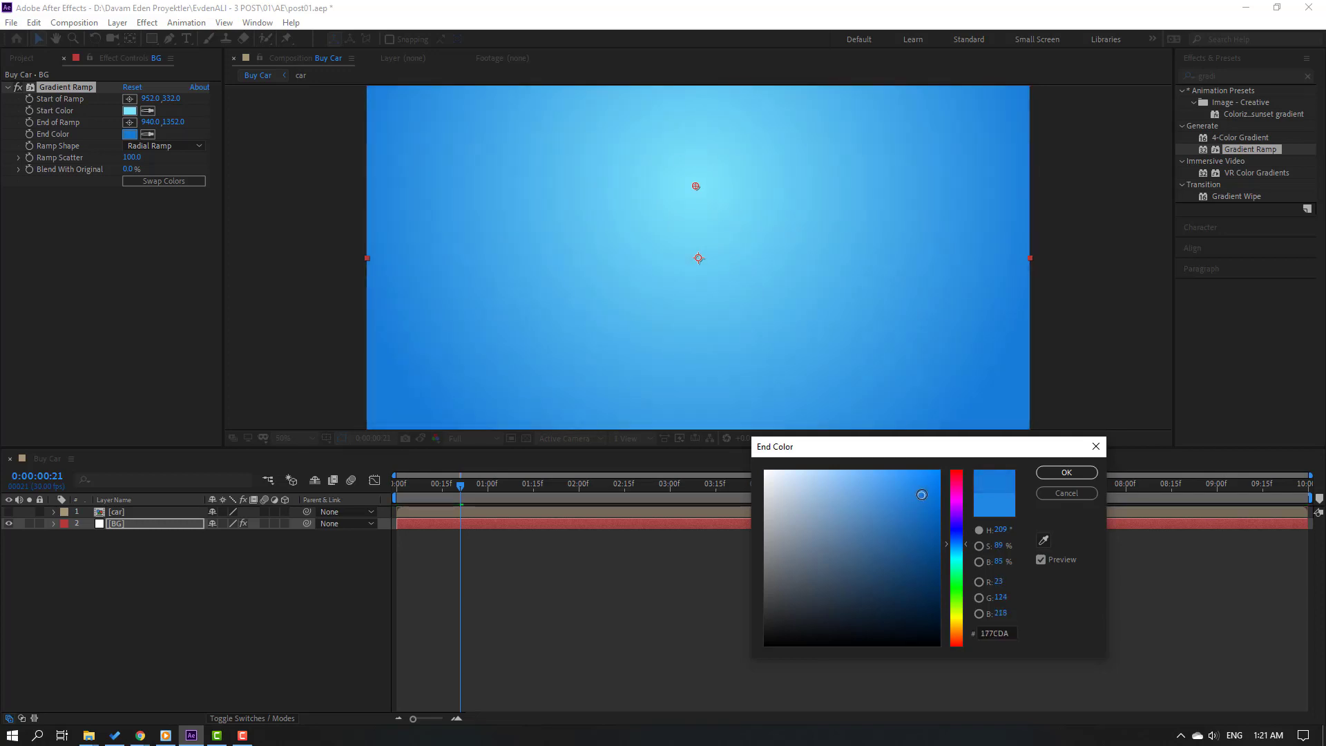
{"action": "left_click", "coordinate": [1066, 472]}
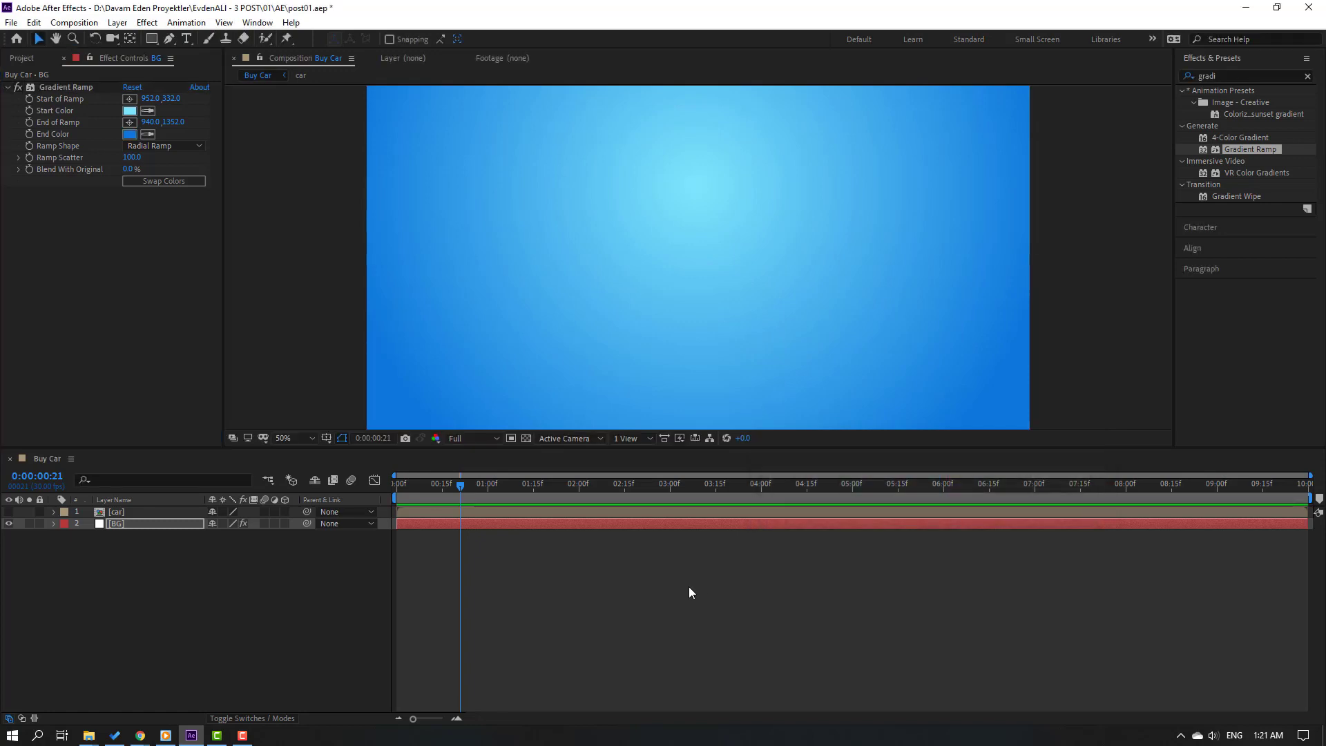
{"action": "key", "text": "comma"}
{"action": "key", "text": "comma"}
{"action": "key", "text": "comma"}
{"action": "key", "text": "period"}
{"action": "key", "text": "period"}
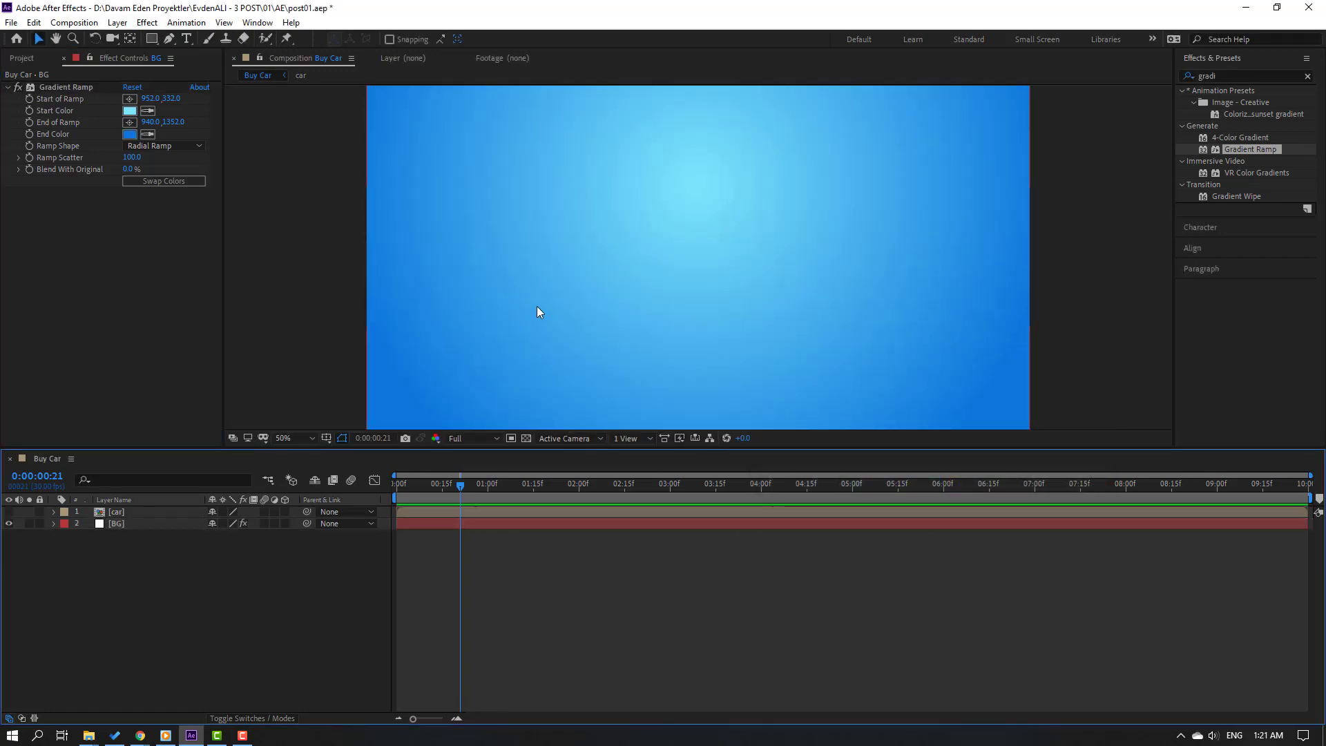
{"action": "key", "text": "comma"}
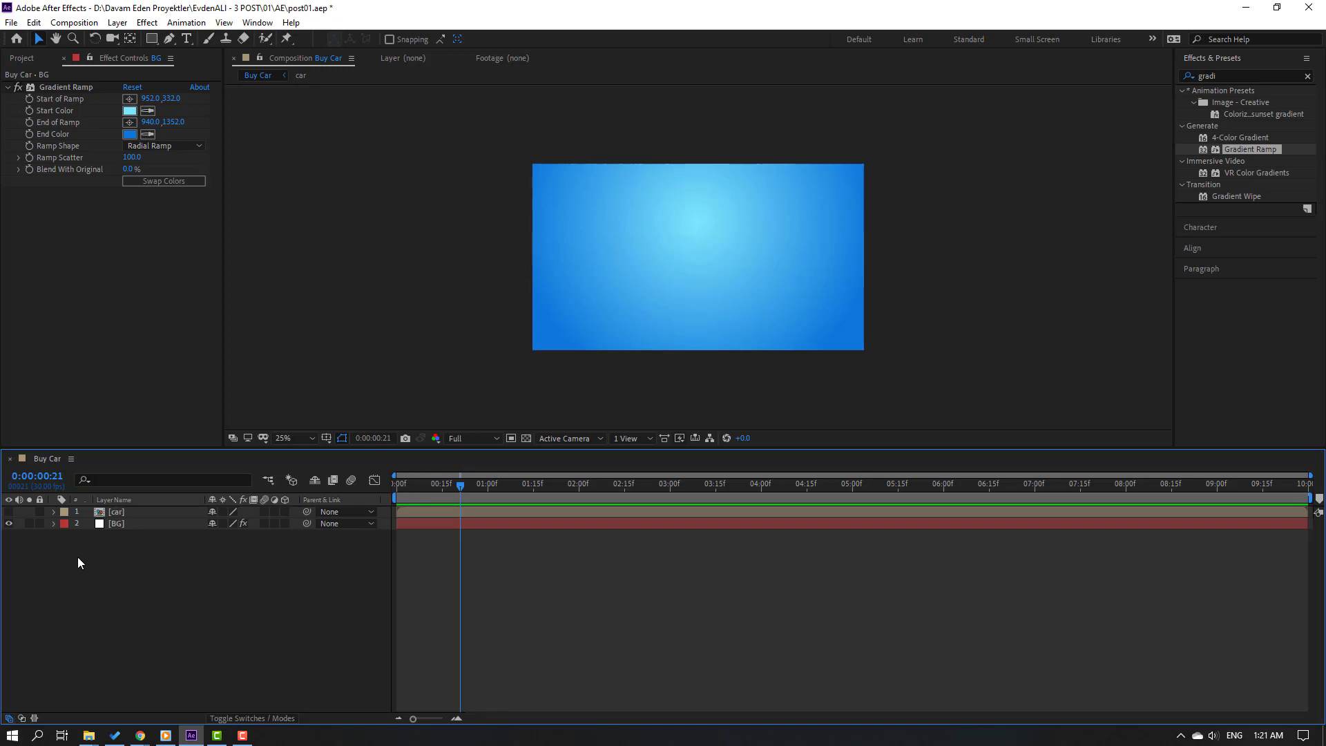
- Lock the BG layer and create a white 1920 x 1080 px solid named BG_objects
{"action": "left_click", "coordinate": [39, 523]}
{"action": "key", "text": "period"}
{"action": "right_click", "coordinate": [154, 572]}
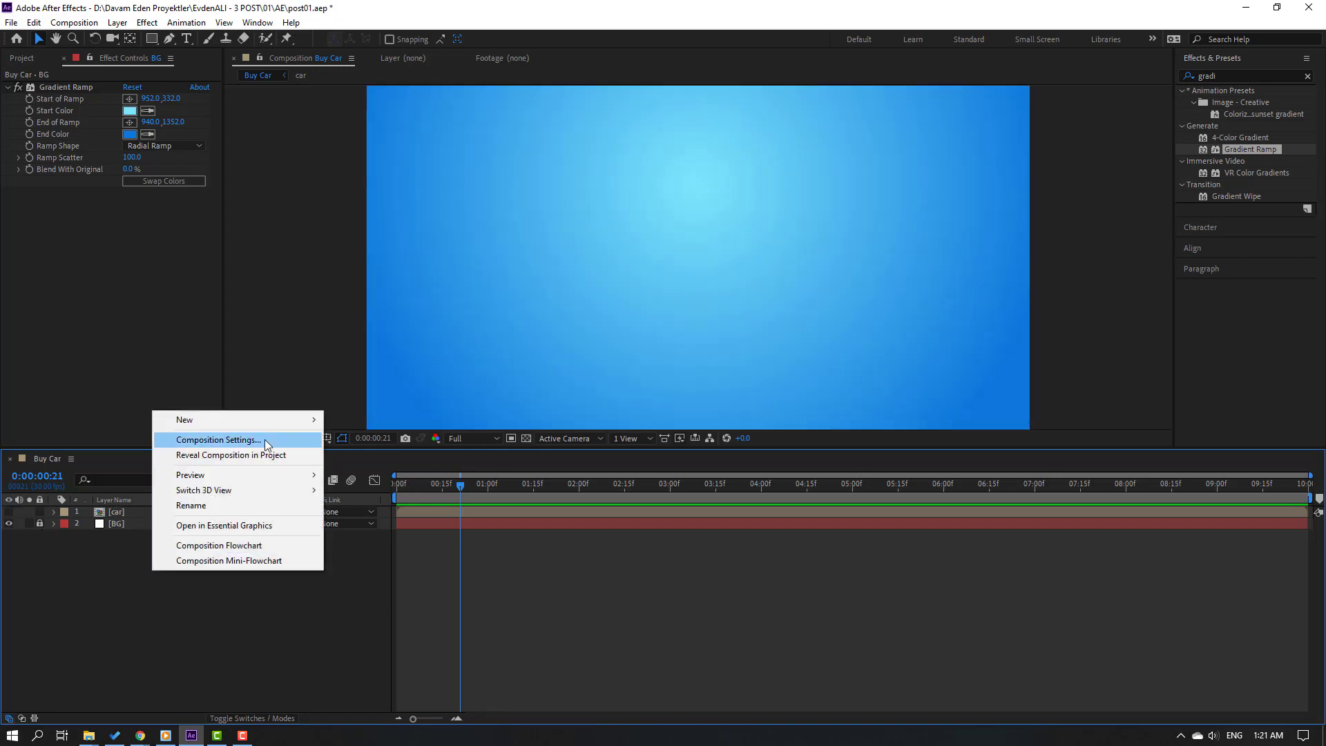
{"action": "mouse_move", "coordinate": [361, 420]}
{"action": "left_click", "coordinate": [370, 454]}
{"action": "type", "text": "BG_objects"}
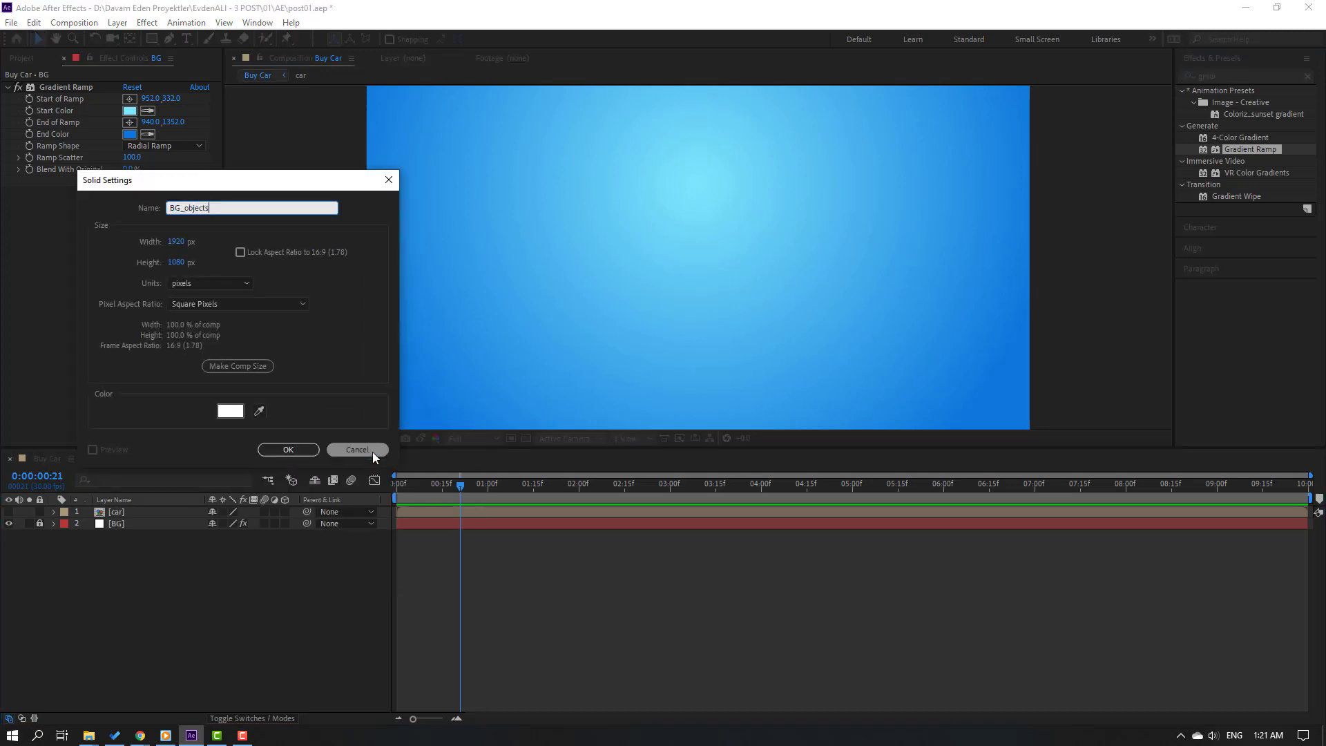
{"action": "left_click", "coordinate": [284, 450]}
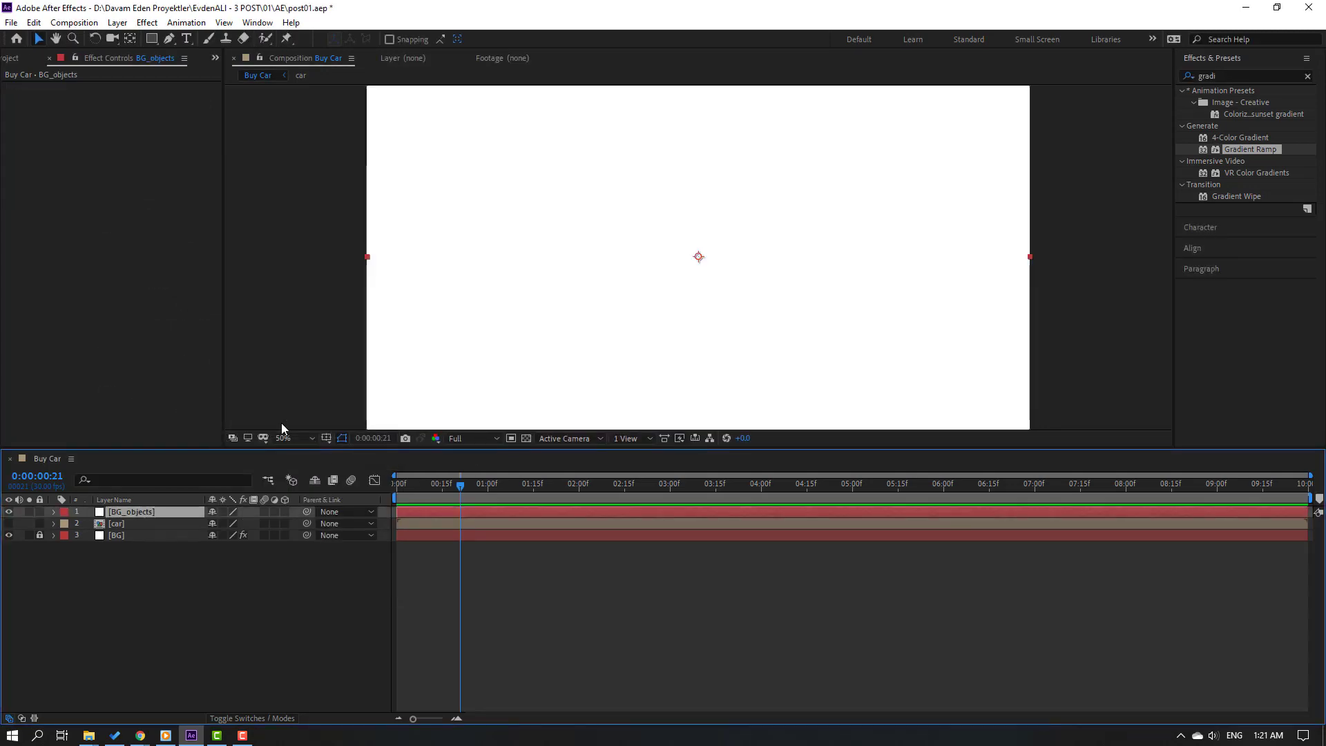
- Apply the CC Ball Action effect to the BG_objects layer and place that layer between car and BG
{"action": "left_click", "coordinate": [1232, 74]}
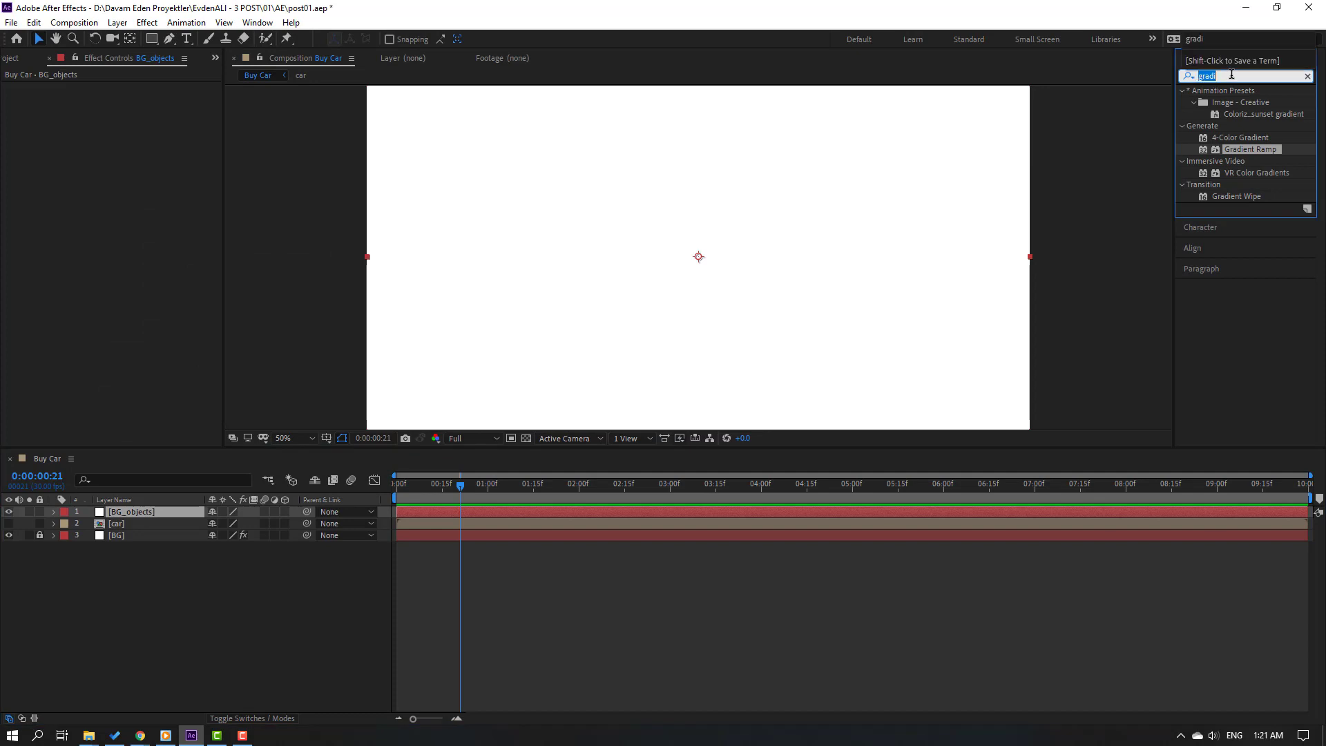
{"action": "type", "text": "cc ball"}
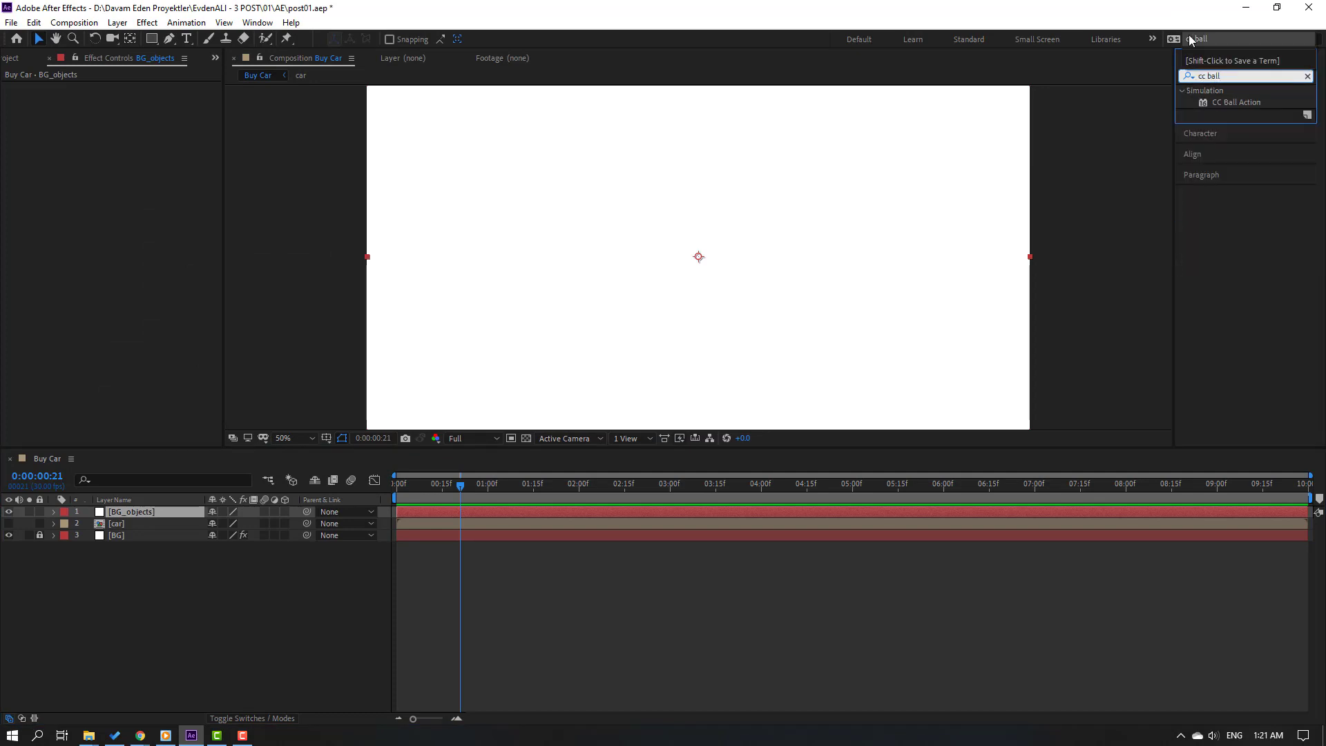
{"action": "left_click_drag", "start_coordinate": [1237, 105], "coordinate": [142, 524]}
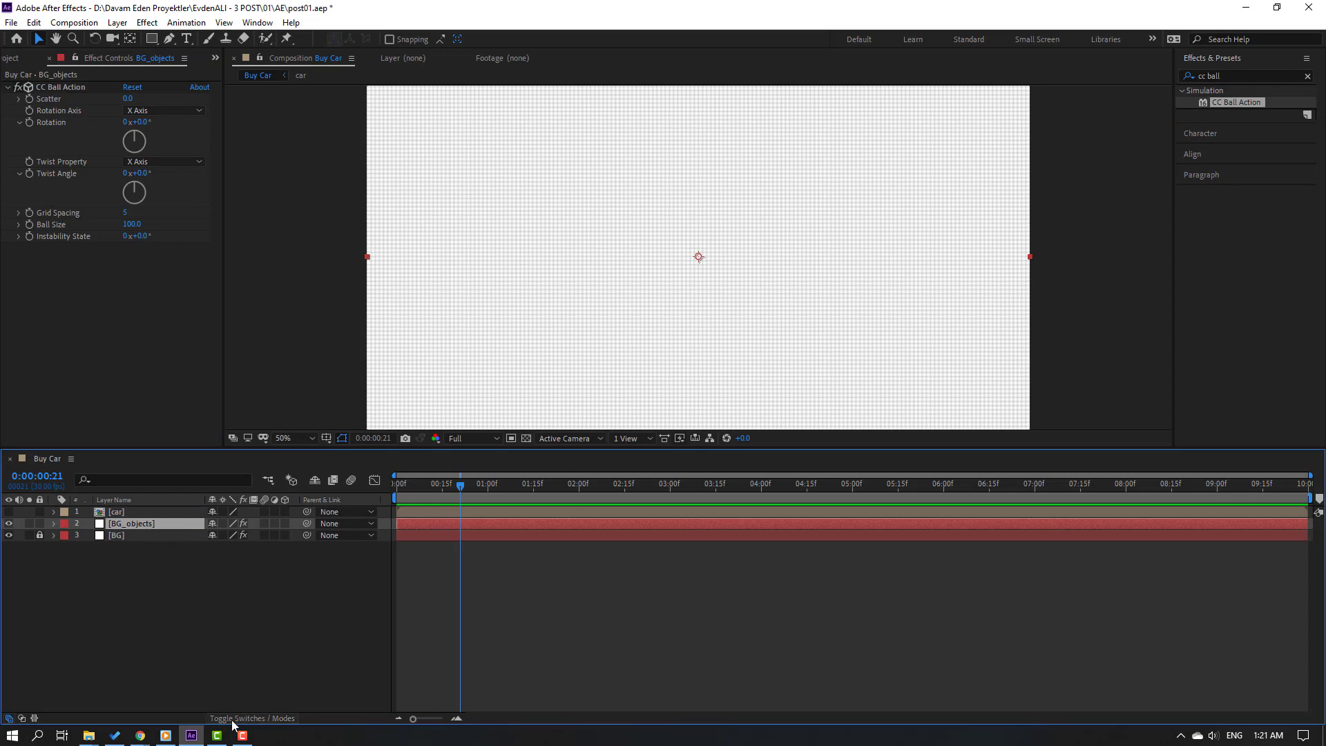
- Show the layer blending modes and set the BG_objects layer to Multiply
{"action": "left_click", "coordinate": [274, 719]}
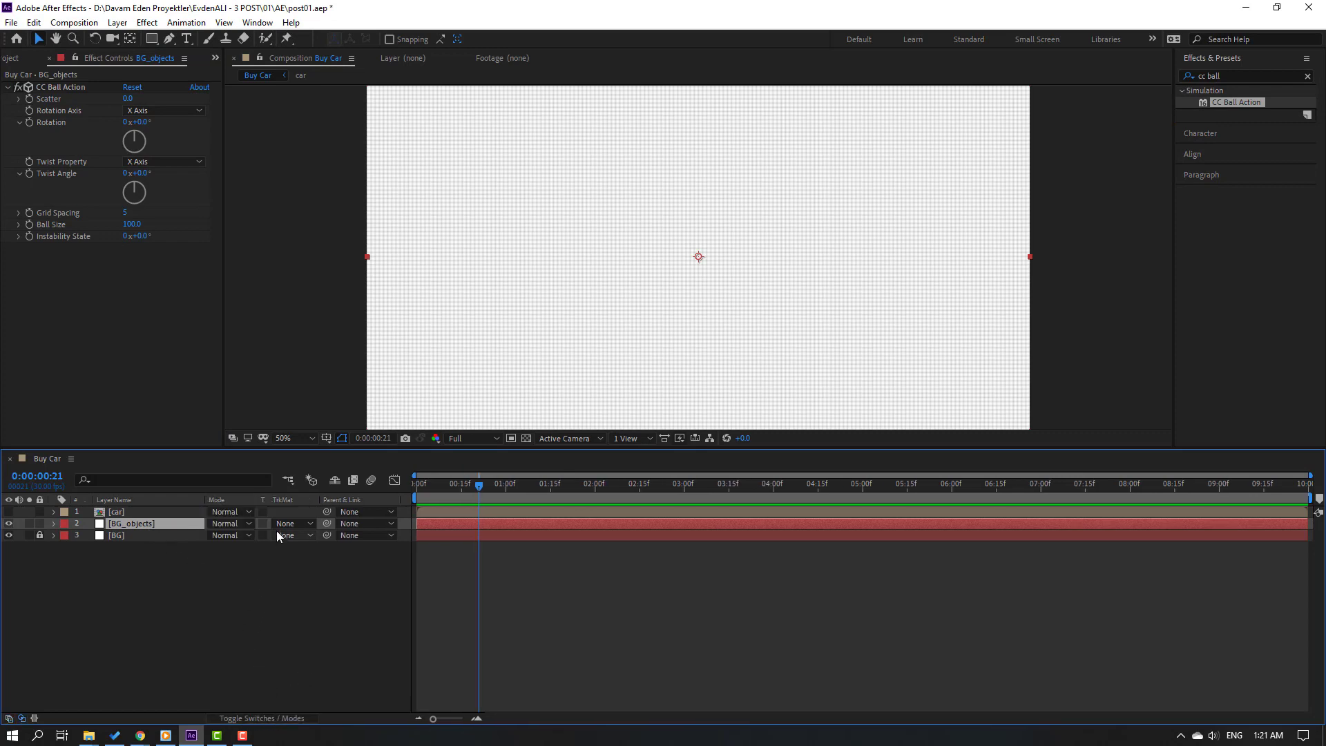
{"action": "left_click", "coordinate": [234, 523]}
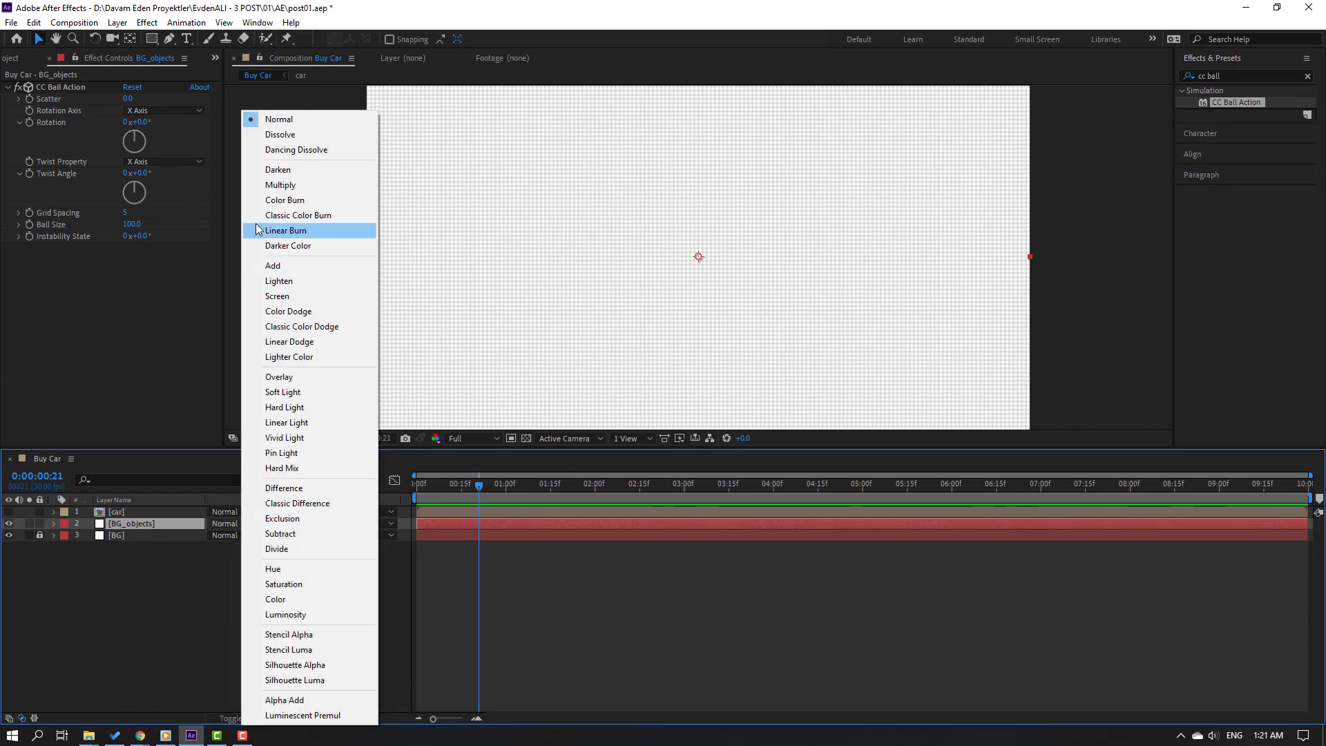
{"action": "left_click", "coordinate": [276, 184]}
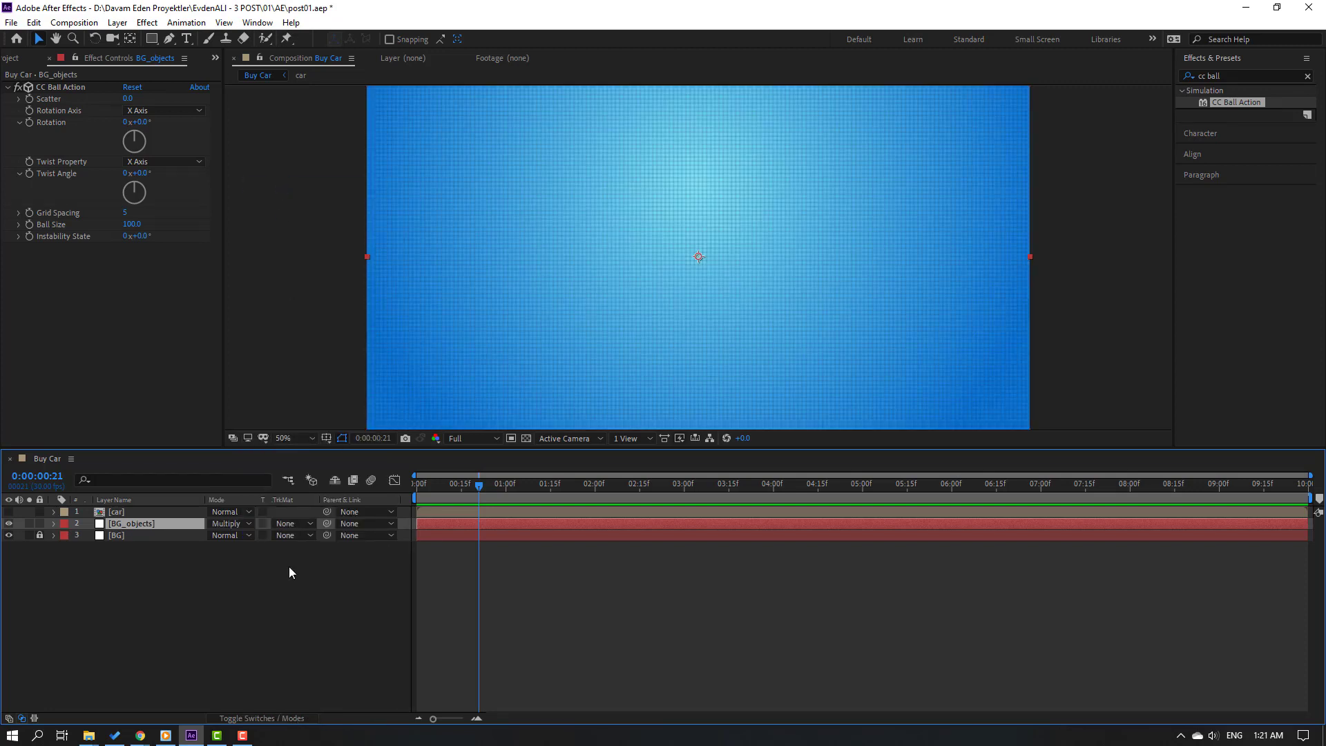
{"action": "left_click", "coordinate": [280, 602]}
{"action": "scroll", "coordinate": [382, 321], "scroll_direction": "down", "scroll_amount": 2}
{"action": "scroll", "coordinate": [383, 321], "scroll_direction": "up", "scroll_amount": 2}
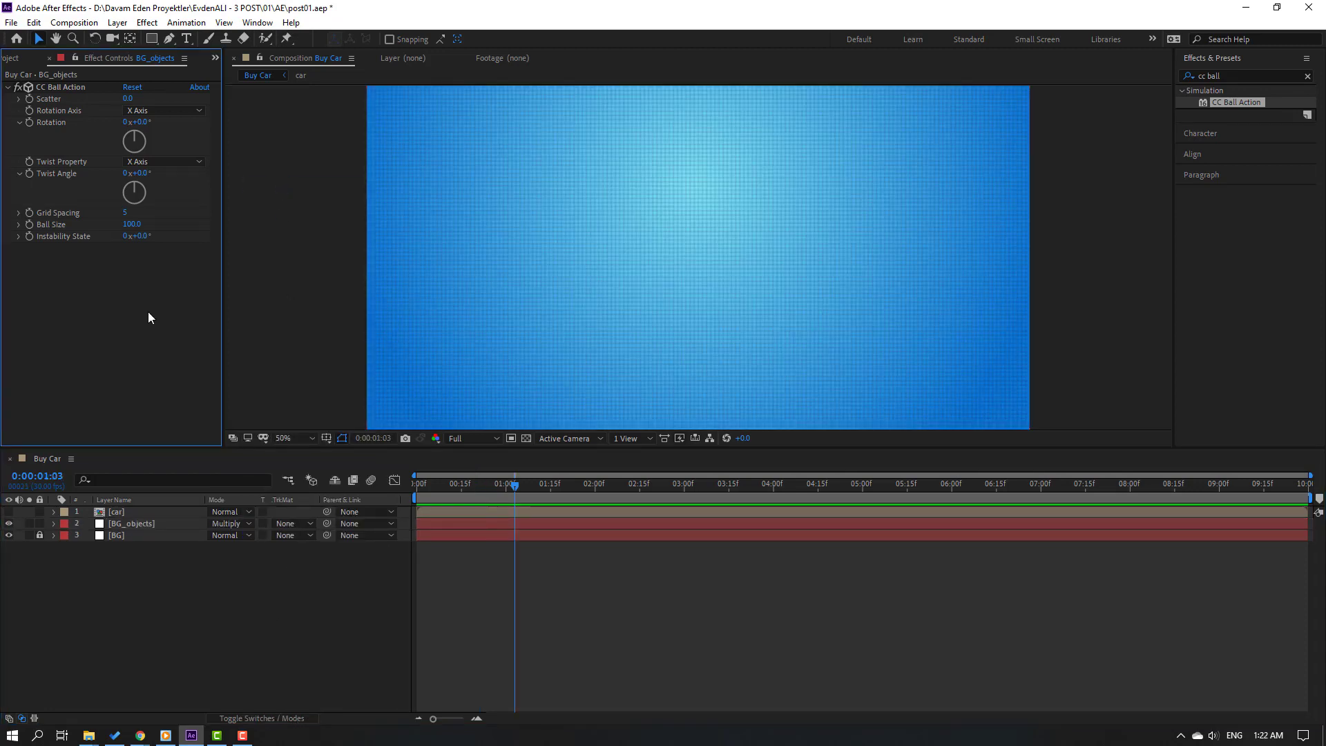
- Set the CC Ball Action Grid Spacing on BG_objects to 2 and lock that layer
{"action": "left_click", "coordinate": [126, 213]}
{"action": "type", "text": "2"}
{"action": "key", "text": "Return"}
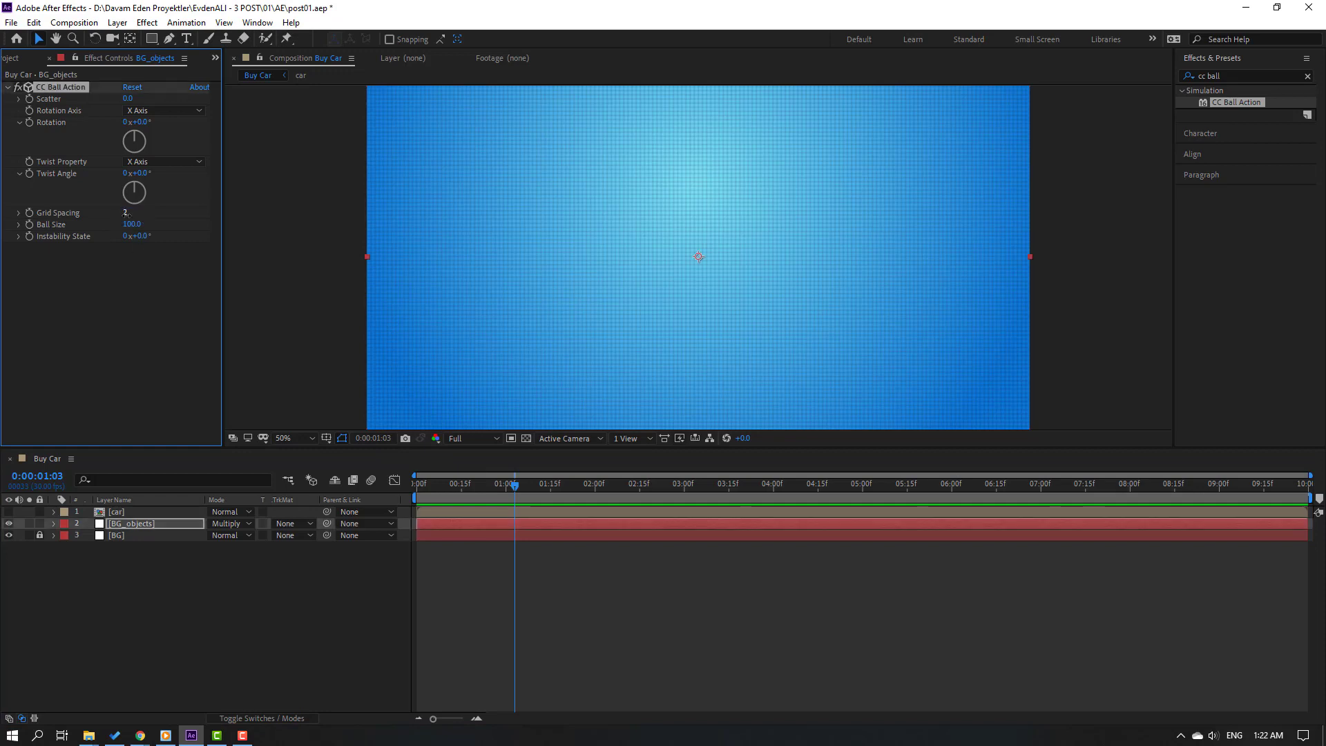
{"action": "left_click", "coordinate": [304, 636]}
{"action": "scroll", "coordinate": [627, 311], "scroll_direction": "up", "scroll_amount": 2}
{"action": "scroll", "coordinate": [632, 311], "scroll_direction": "down", "scroll_amount": 4}
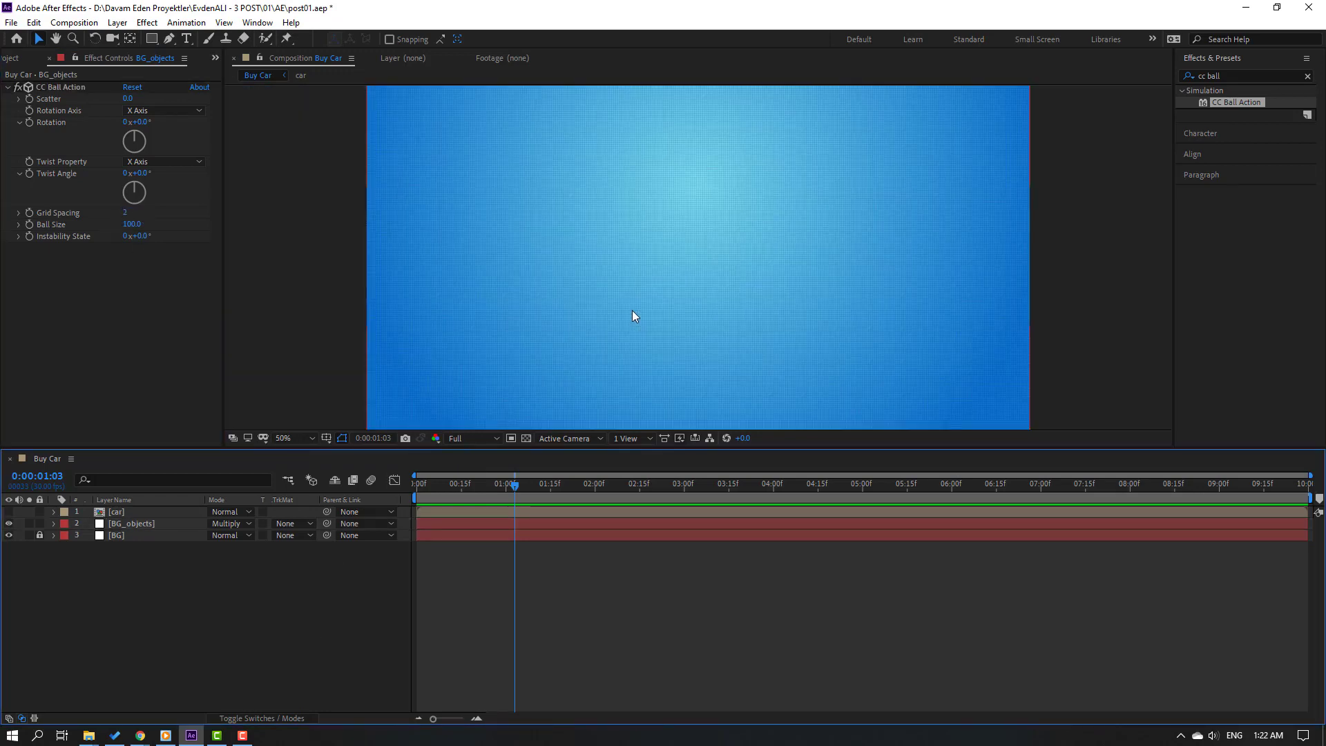
{"action": "scroll", "coordinate": [631, 309], "scroll_direction": "up", "scroll_amount": 2}
- Create a white 1920 x 1080 px solid named E3D in the Buy Car composition
{"action": "right_click", "coordinate": [158, 608]}
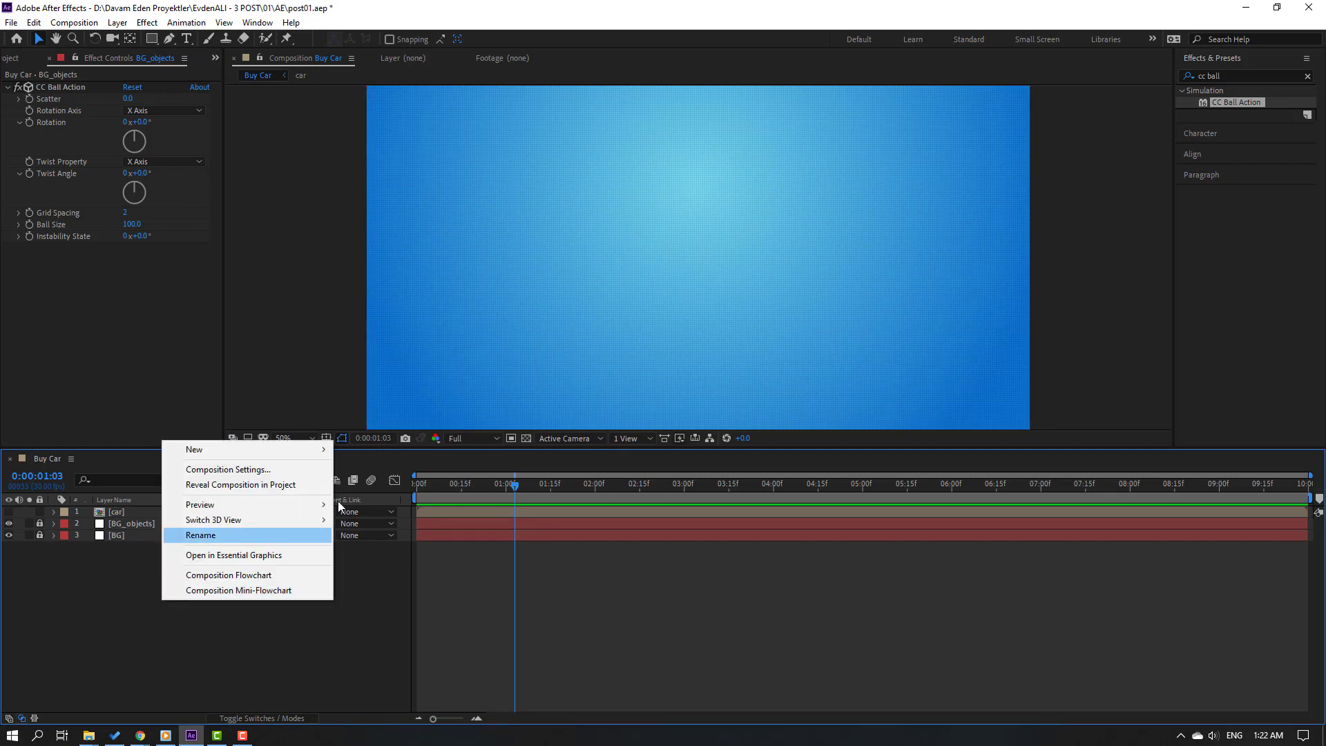
{"action": "mouse_move", "coordinate": [289, 450]}
{"action": "left_click", "coordinate": [400, 485]}
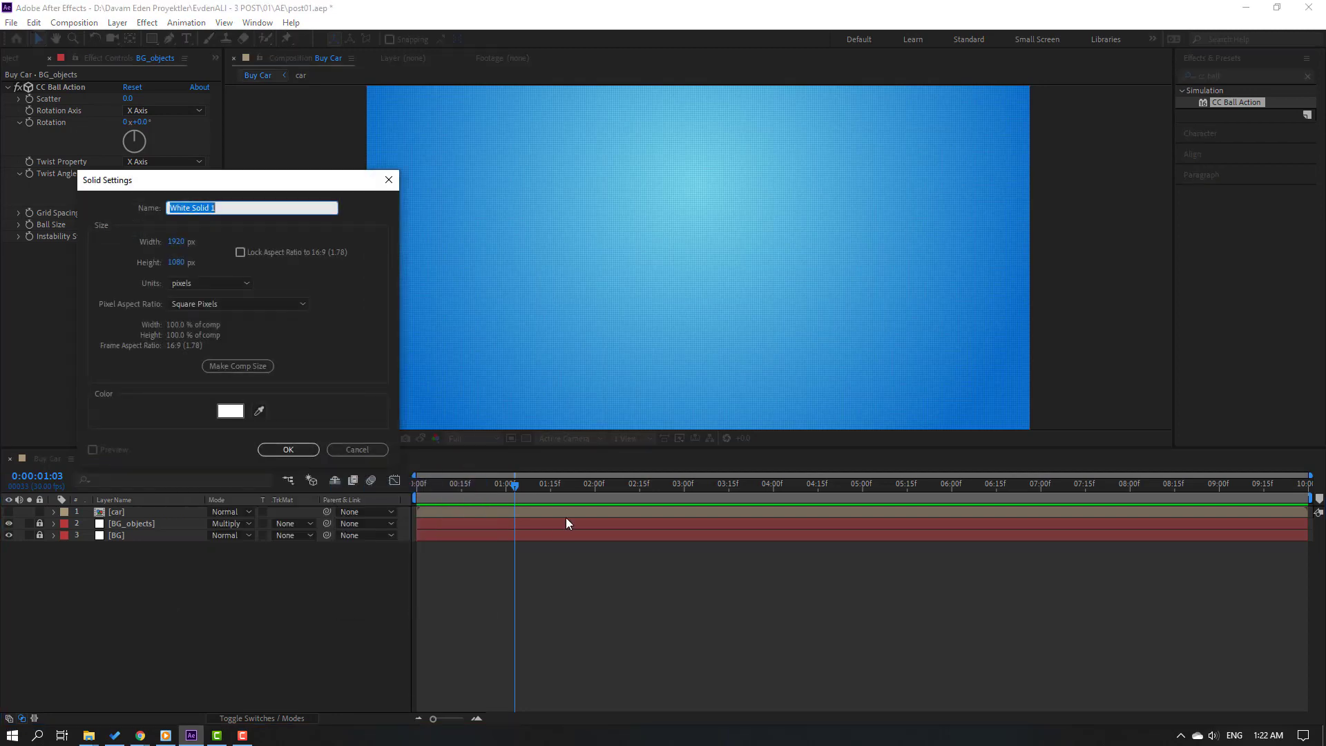
{"action": "type", "text": "E3D"}
{"action": "left_click", "coordinate": [289, 452]}
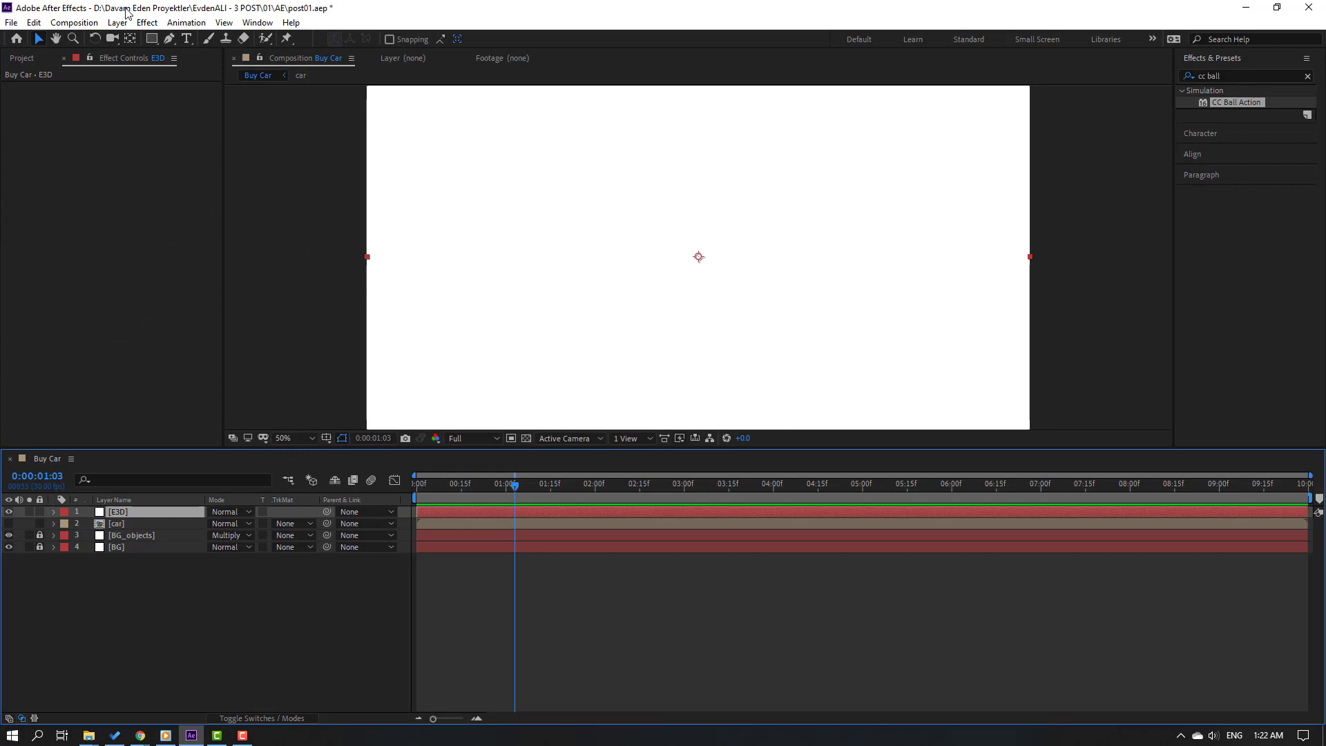
- Apply the Video Copilot Element effect to the E3D layer
{"action": "left_click", "coordinate": [147, 22]}
{"action": "mouse_move", "coordinate": [246, 430]}
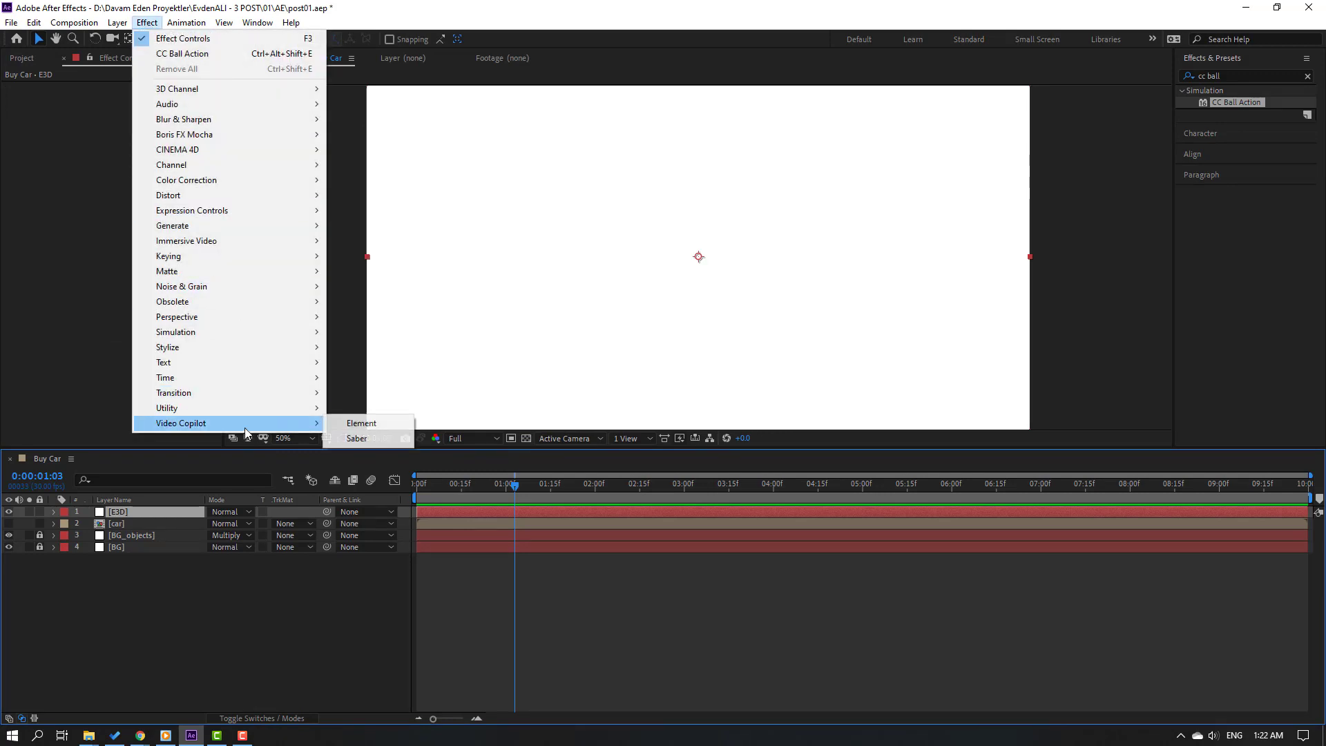
{"action": "left_click", "coordinate": [364, 425]}
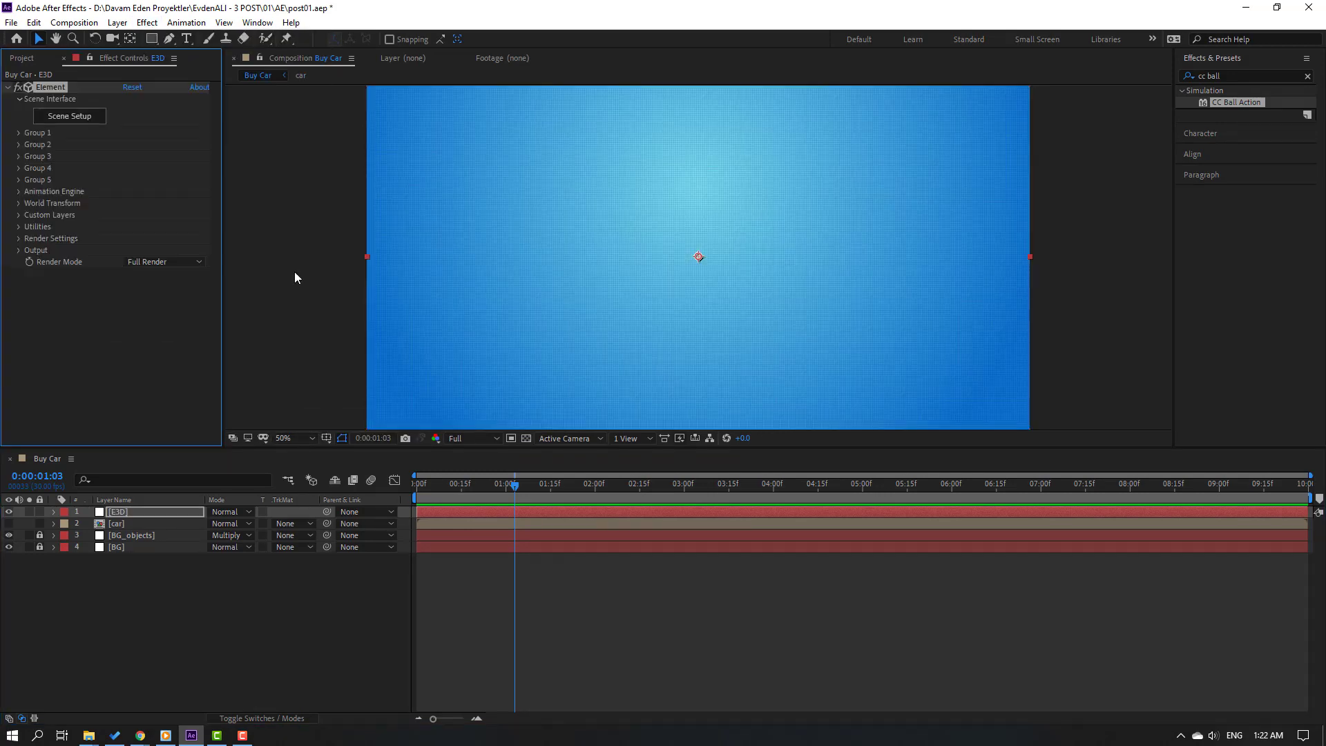
- Add a text layer reading BUY and move it near the middle of the composition
{"action": "left_click", "coordinate": [185, 39]}
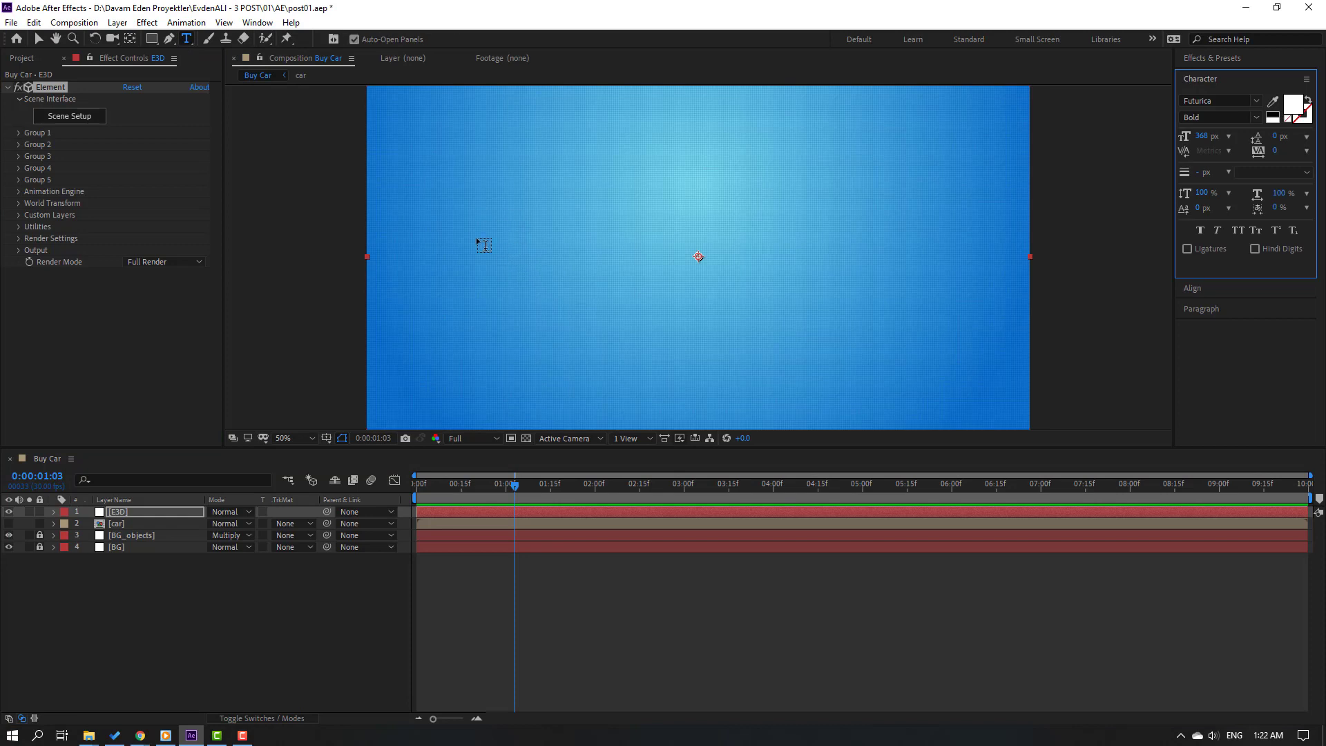
{"action": "left_click", "coordinate": [496, 232]}
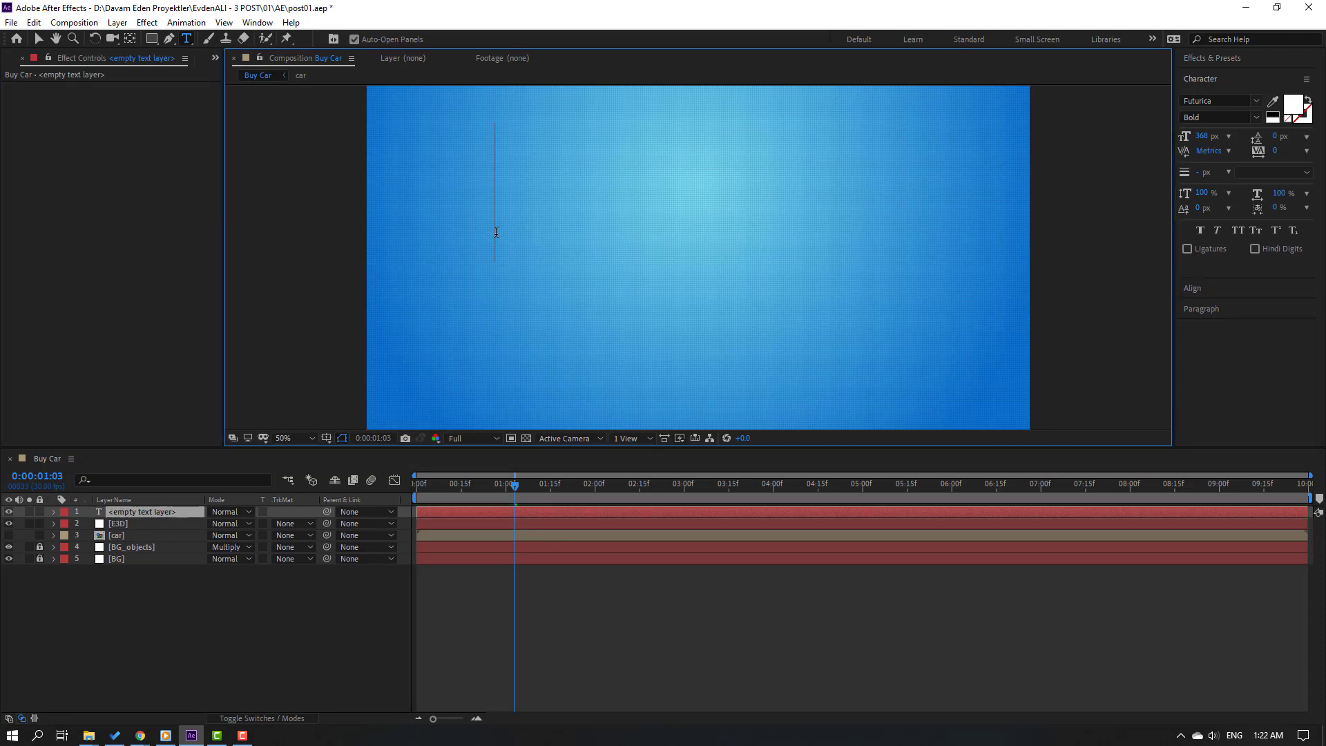
{"action": "type", "text": "BUY"}
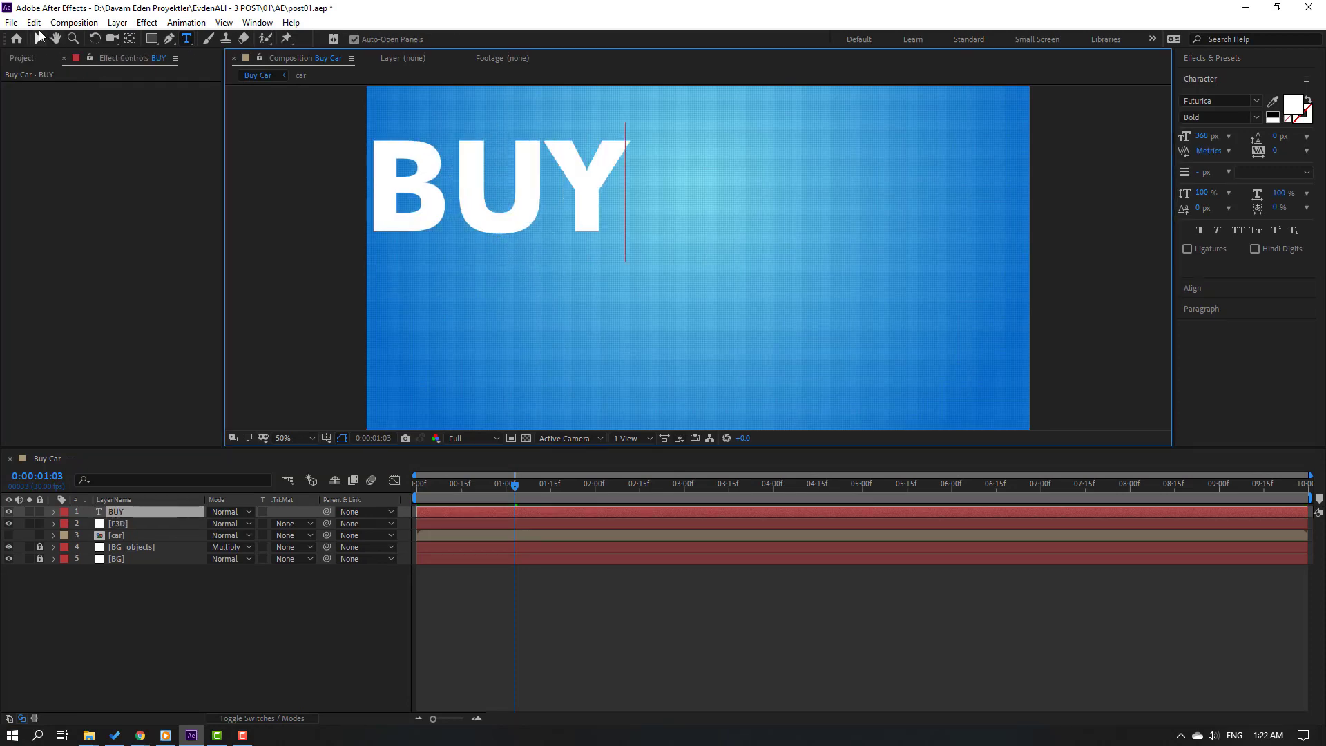
{"action": "left_click", "coordinate": [38, 39]}
{"action": "left_click_drag", "start_coordinate": [532, 195], "coordinate": [701, 241]}
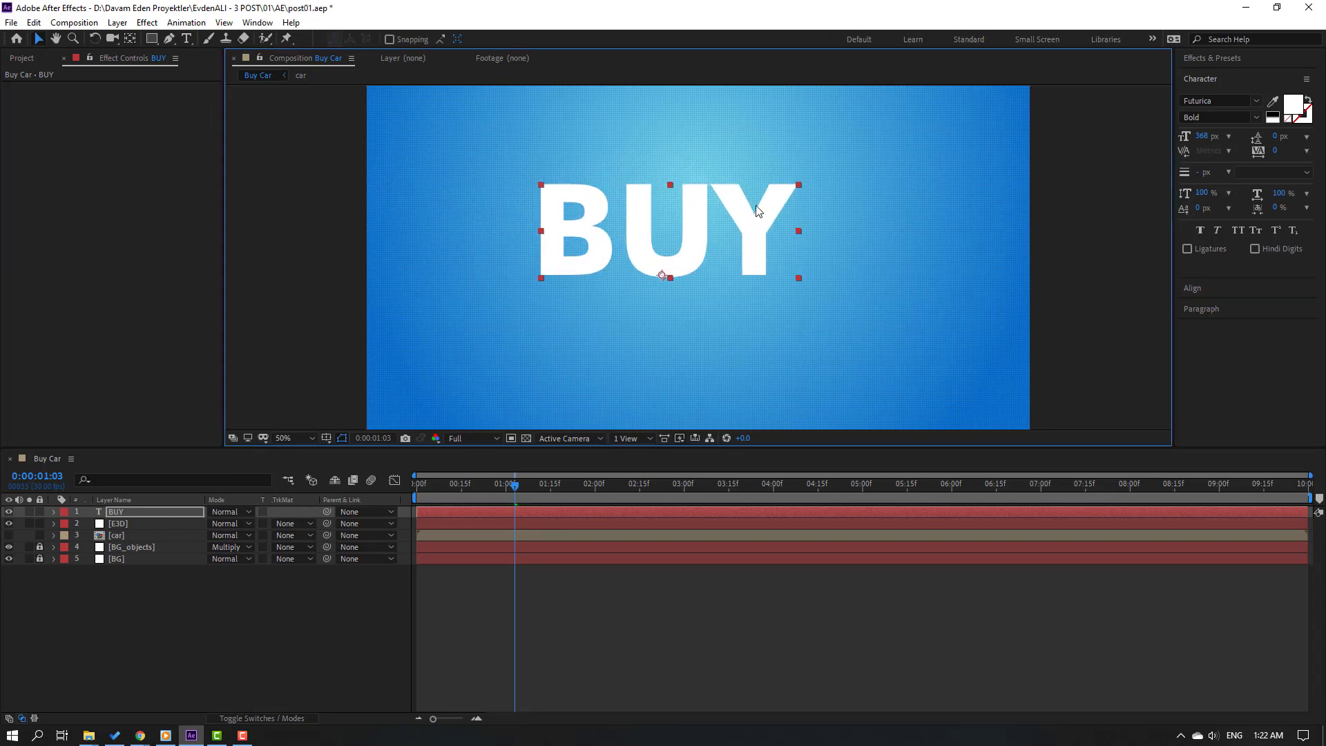
- Hide the BUY text layer and place it between the car and BG_objects layers
{"action": "left_click", "coordinate": [9, 511]}
{"action": "left_click_drag", "start_coordinate": [88, 512], "coordinate": [127, 545]}
- Assign the BUY layer as Path Layer 1 in the Element effect's Custom Text and Masks on E3D
{"action": "left_click", "coordinate": [129, 512]}
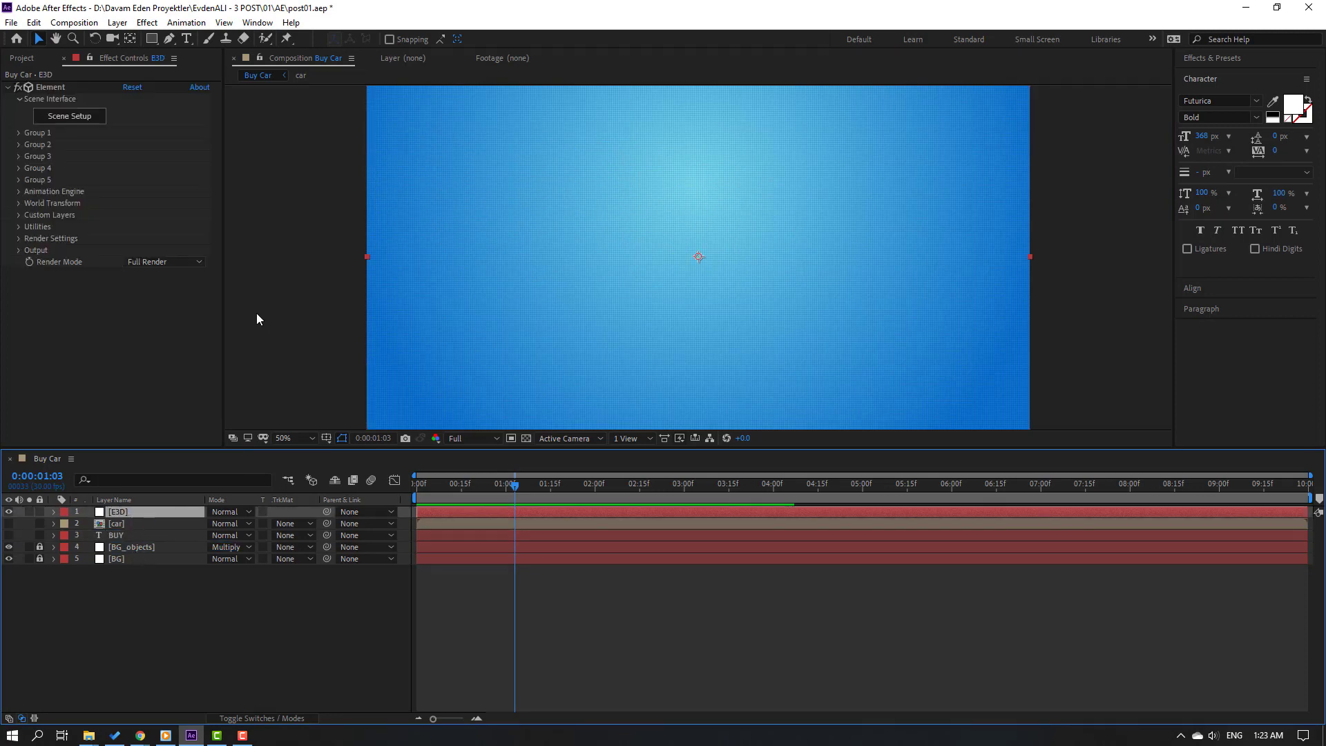
{"action": "left_click", "coordinate": [18, 214]}
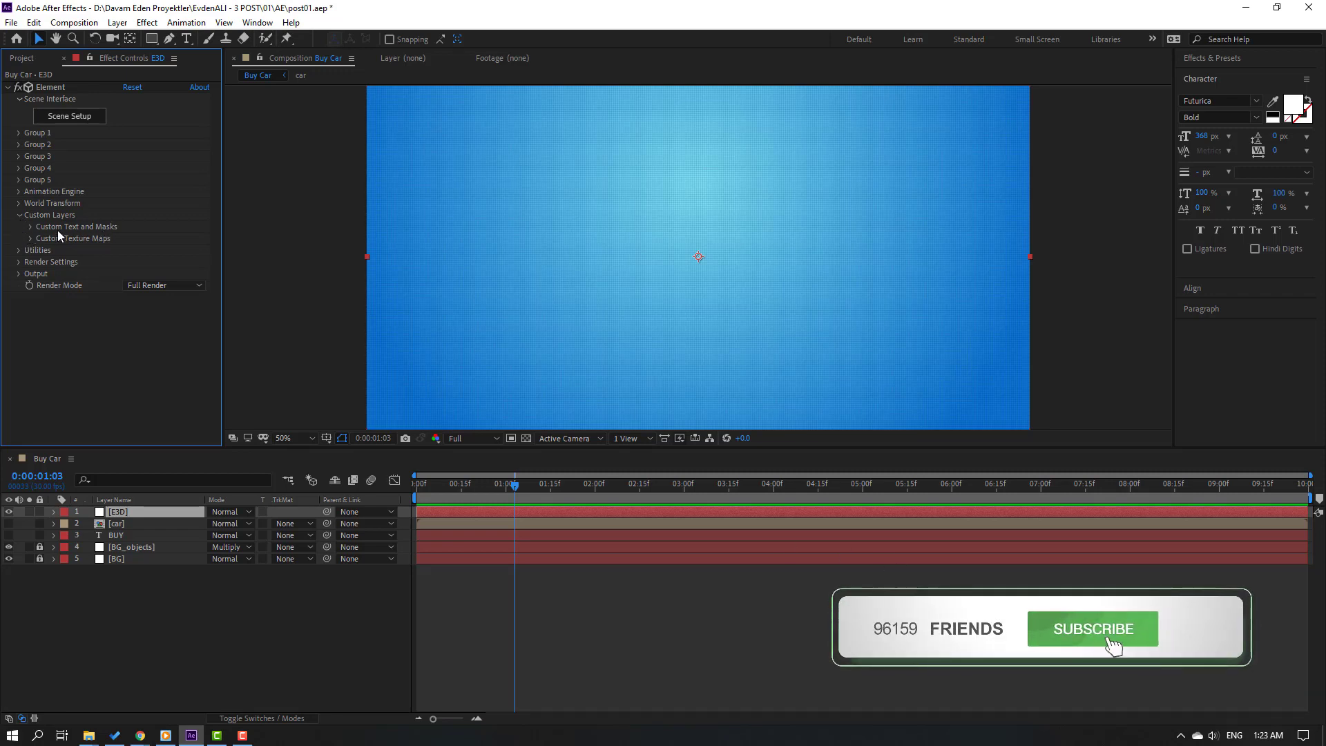
{"action": "left_click", "coordinate": [31, 227]}
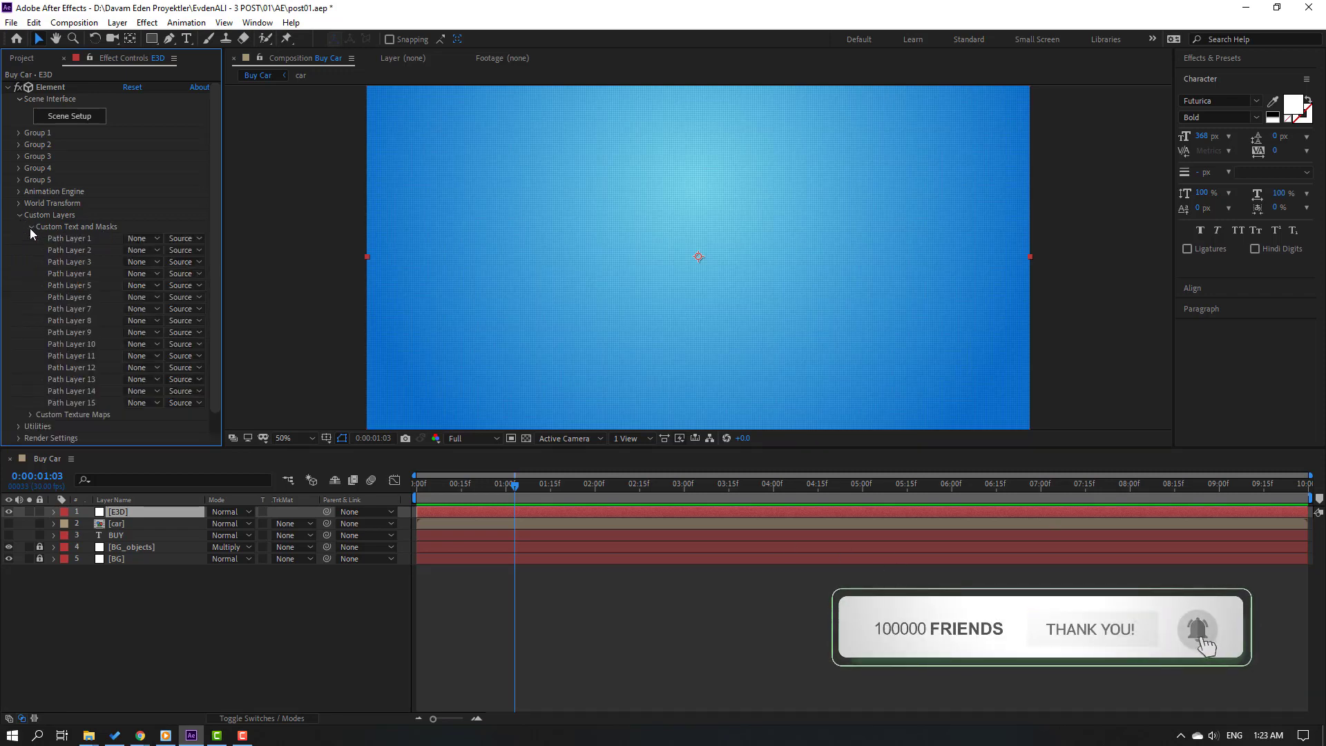
{"action": "left_click", "coordinate": [136, 239]}
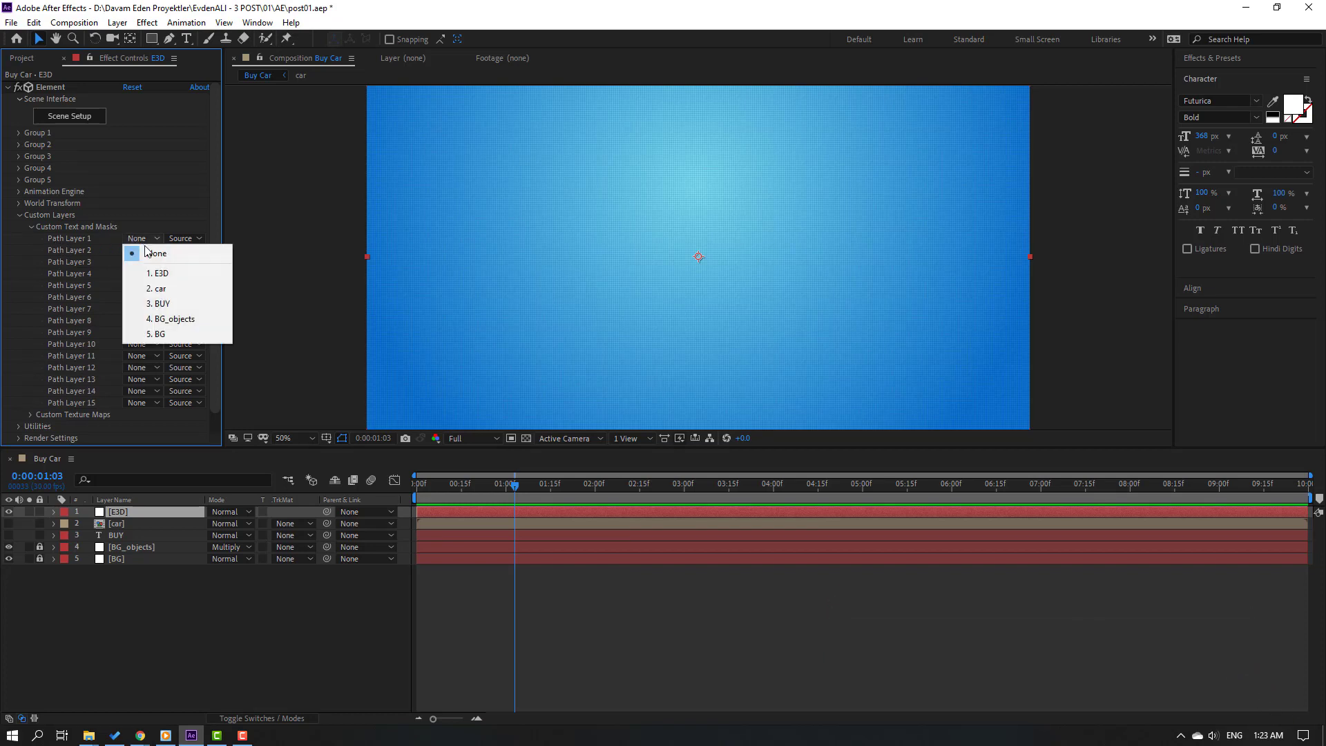
{"action": "left_click", "coordinate": [171, 307]}
{"action": "left_click", "coordinate": [20, 215]}
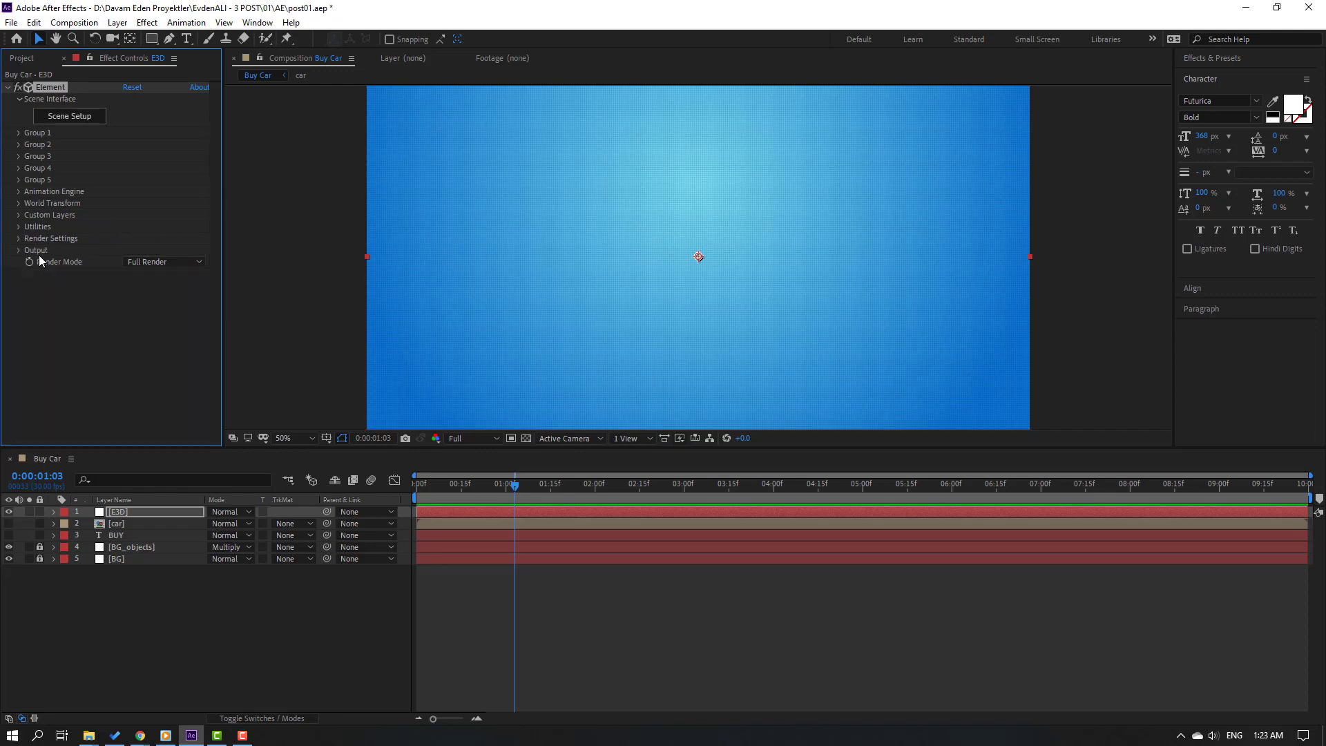
- Extrude the BUY text in Element's Scene Setup and set its Bevel Scale to about 9.72
{"action": "left_click", "coordinate": [74, 116]}
{"action": "left_click", "coordinate": [366, 55]}
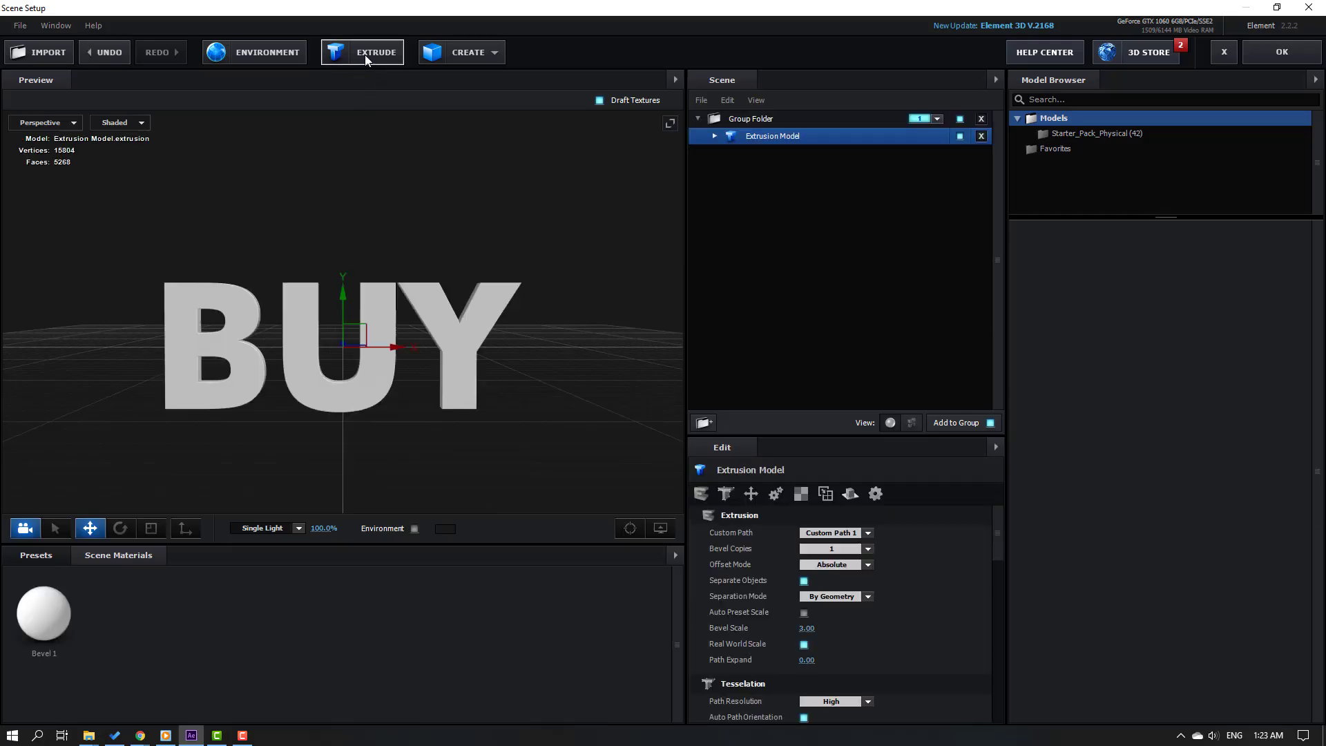
{"action": "left_click_drag", "start_coordinate": [345, 332], "coordinate": [313, 411]}
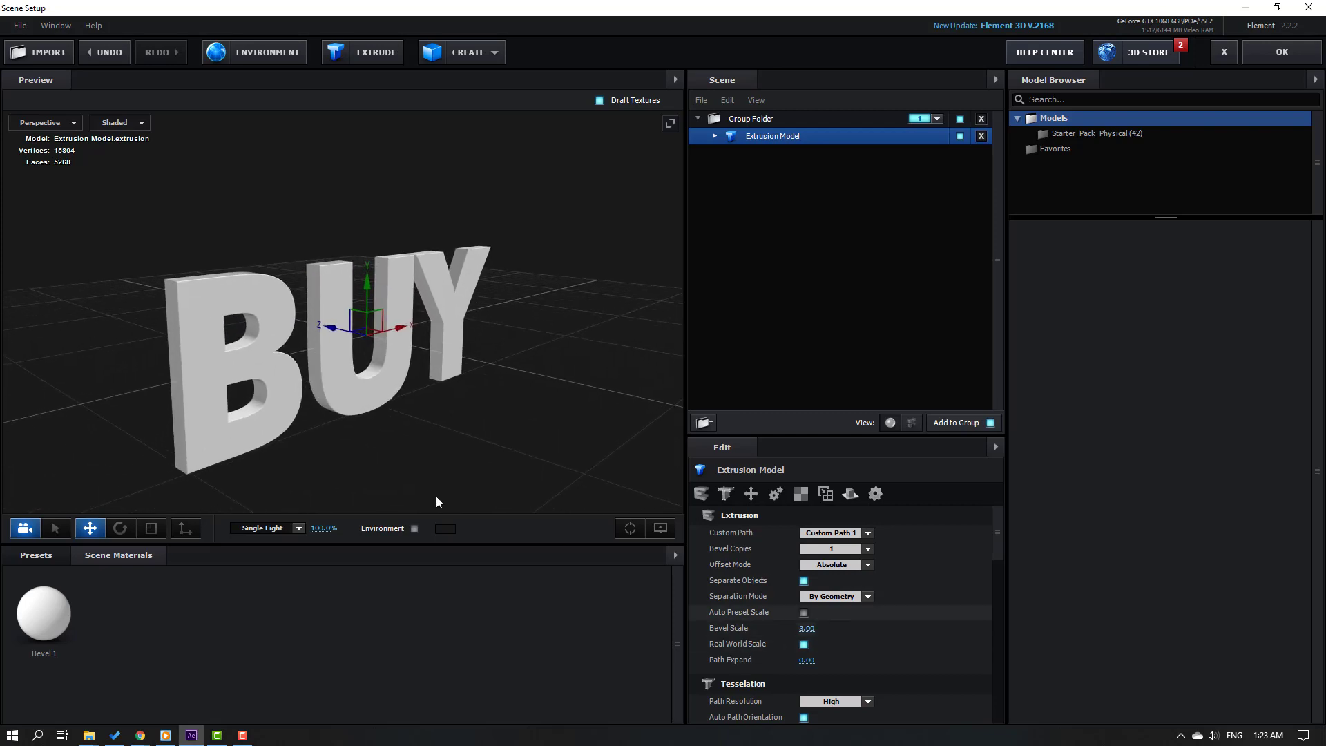
{"action": "left_click_drag", "start_coordinate": [483, 462], "coordinate": [408, 467]}
{"action": "left_click_drag", "start_coordinate": [801, 630], "coordinate": [1199, 570]}
{"action": "left_click_drag", "start_coordinate": [518, 418], "coordinate": [391, 393]}
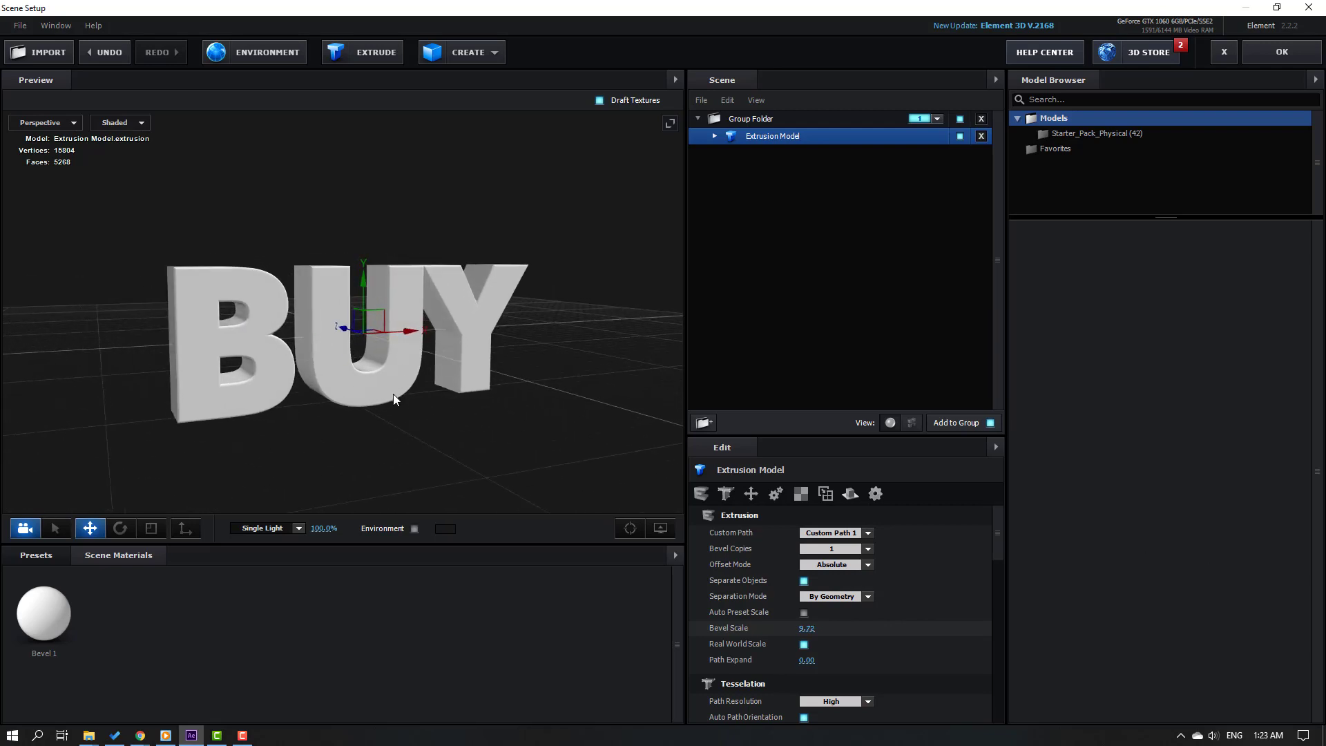
- Apply the Flat_Color material from the Physical presets to the extruded BUY text
{"action": "left_click", "coordinate": [48, 558]}
{"action": "scroll", "coordinate": [94, 652], "scroll_direction": "down", "scroll_amount": 3}
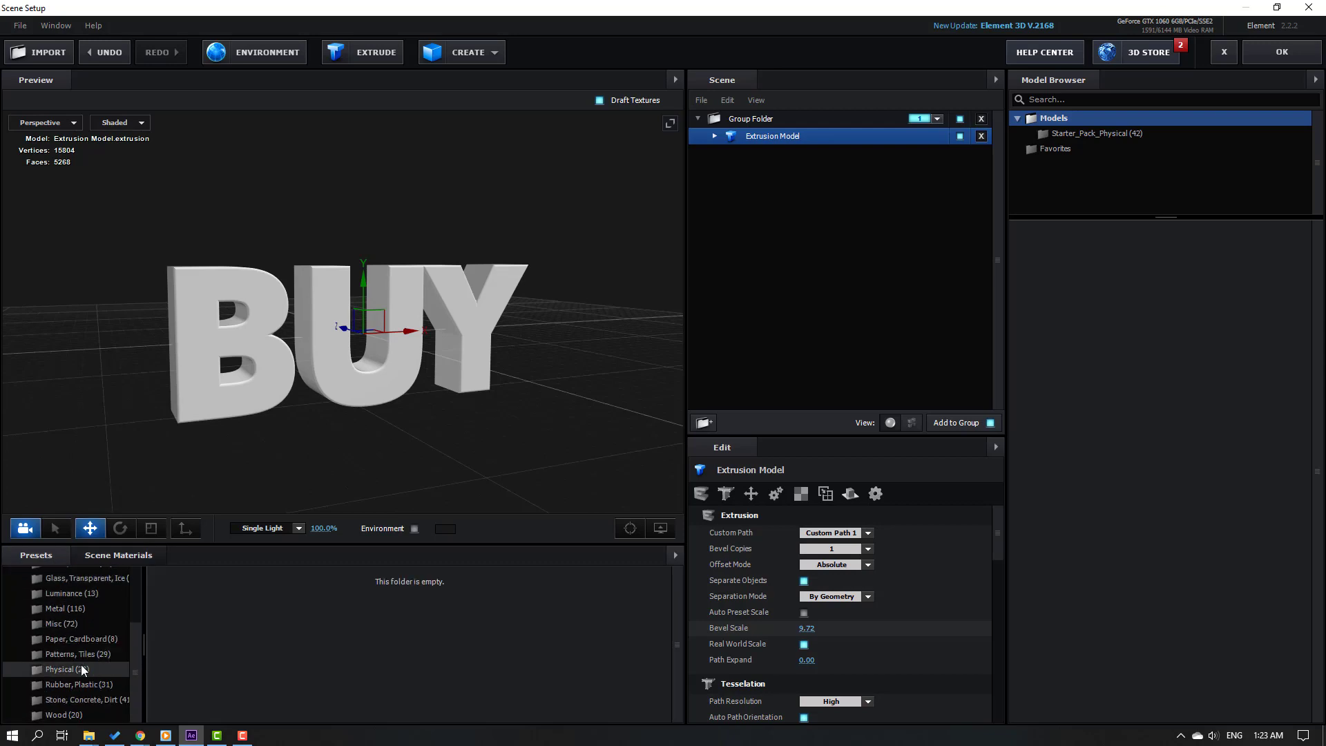
{"action": "left_click", "coordinate": [85, 667]}
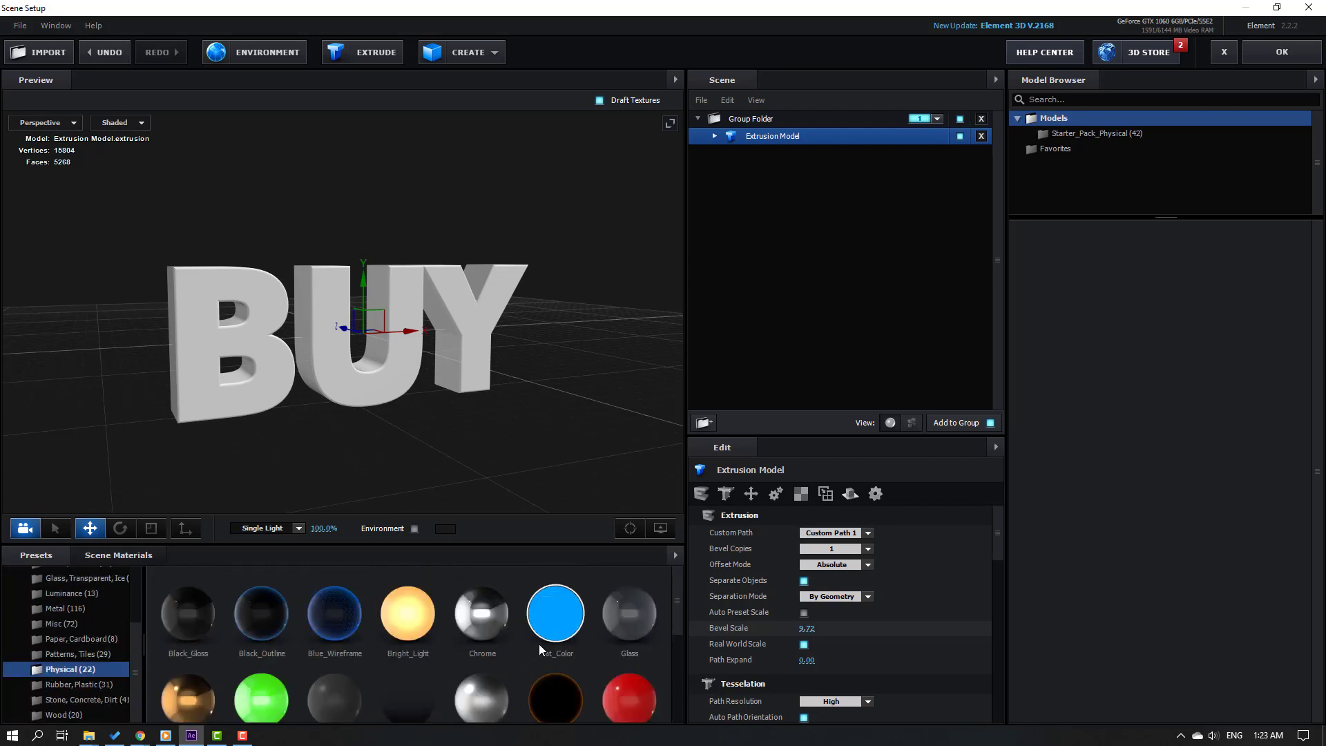
{"action": "left_click_drag", "start_coordinate": [554, 634], "coordinate": [281, 372]}
{"action": "scroll", "coordinate": [266, 411], "scroll_direction": "up", "scroll_amount": 3}
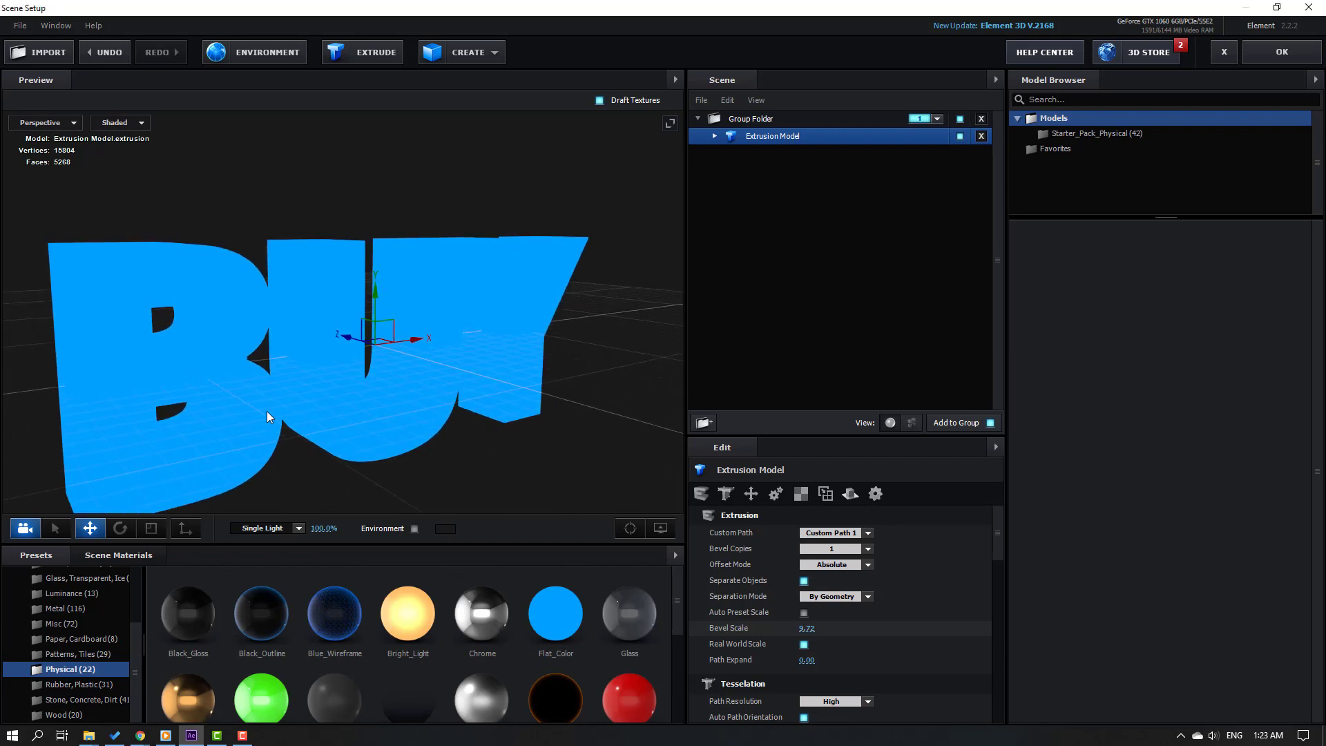
- Set the Diffuse value of the extrusion model's Flat_Color material to 1.00
{"action": "left_click", "coordinate": [714, 136]}
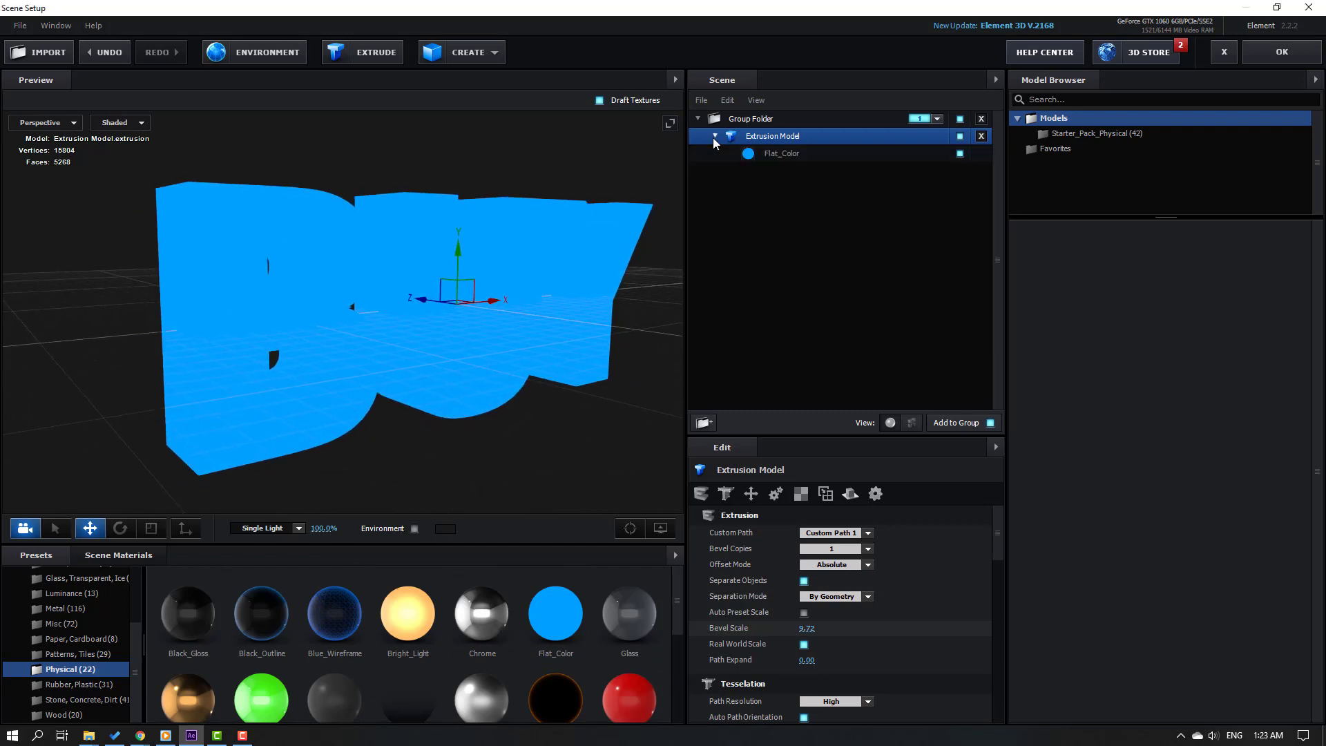
{"action": "left_click", "coordinate": [787, 155]}
{"action": "scroll", "coordinate": [722, 632], "scroll_direction": "down", "scroll_amount": 5}
{"action": "scroll", "coordinate": [729, 638], "scroll_direction": "down", "scroll_amount": 4}
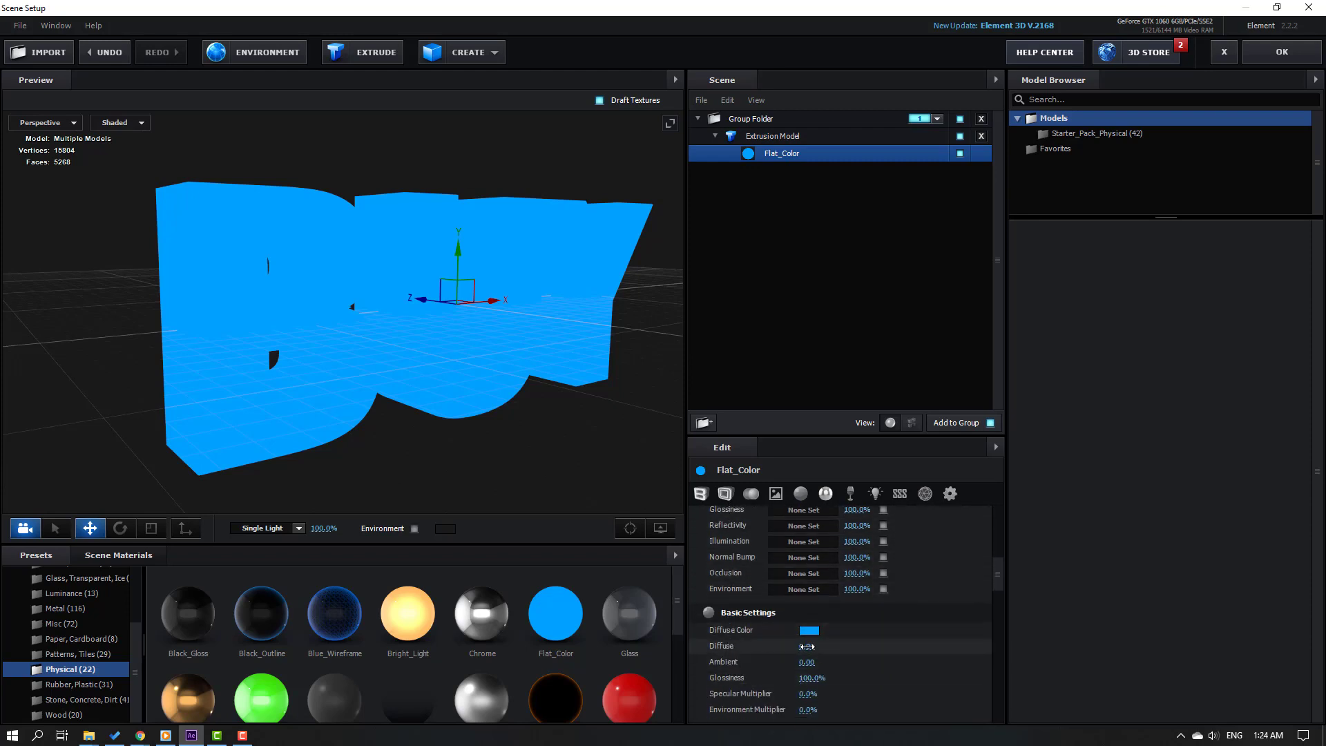
{"action": "left_click_drag", "start_coordinate": [806, 646], "coordinate": [871, 645]}
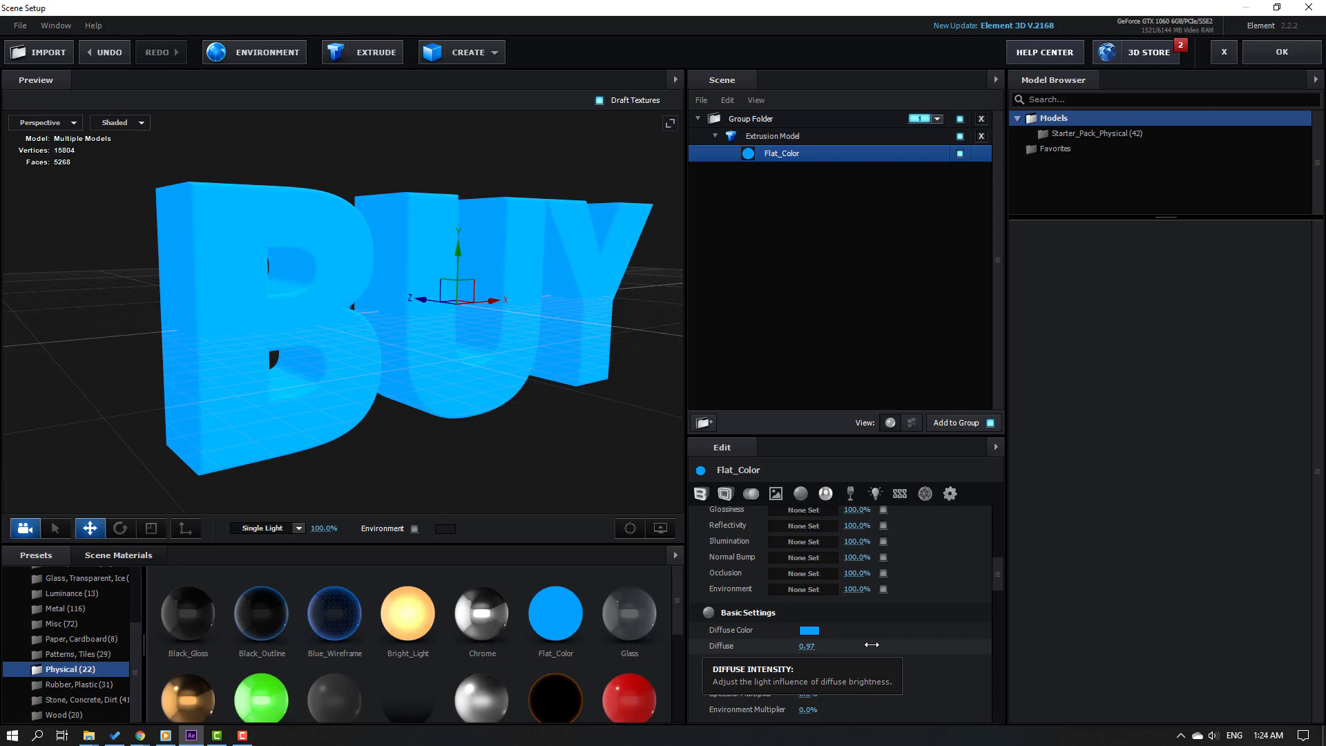
{"action": "left_click", "coordinate": [805, 646]}
{"action": "type", "text": "1"}
{"action": "key", "text": "Return"}
{"action": "left_click_drag", "start_coordinate": [393, 379], "coordinate": [333, 354]}
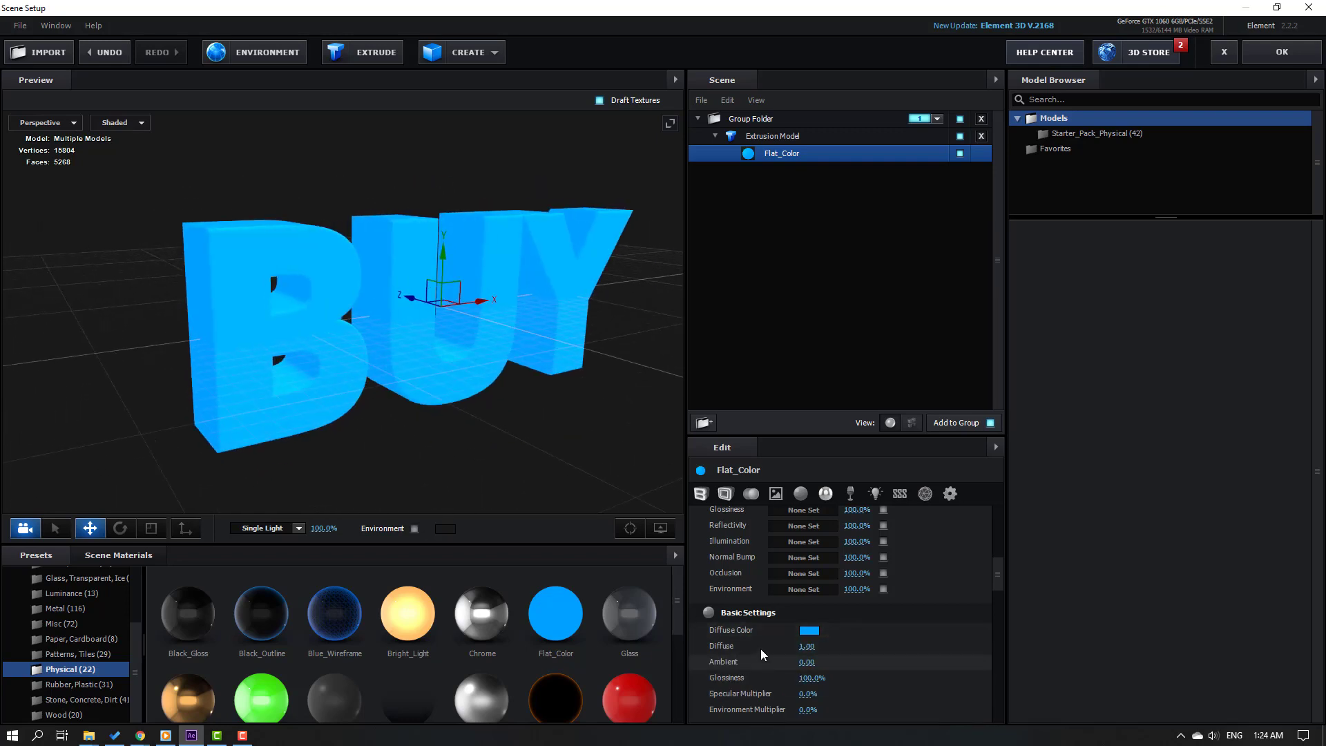
- Change the Flat_Color material's Diffuse Color to a very light gray and accept the scene setup
{"action": "left_click", "coordinate": [810, 631]}
{"action": "left_click_drag", "start_coordinate": [878, 616], "coordinate": [877, 689]}
{"action": "left_click_drag", "start_coordinate": [696, 544], "coordinate": [656, 569]}
{"action": "left_click", "coordinate": [913, 703]}
{"action": "mouse_move", "coordinate": [545, 413]}
{"action": "left_mouse_down"}
{"action": "mouse_move", "coordinate": [479, 397]}
{"action": "mouse_move", "coordinate": [371, 406]}
{"action": "mouse_move", "coordinate": [555, 404]}
{"action": "mouse_move", "coordinate": [525, 385]}
{"action": "mouse_move", "coordinate": [526, 413]}
{"action": "mouse_move", "coordinate": [539, 411]}
{"action": "left_mouse_up"}
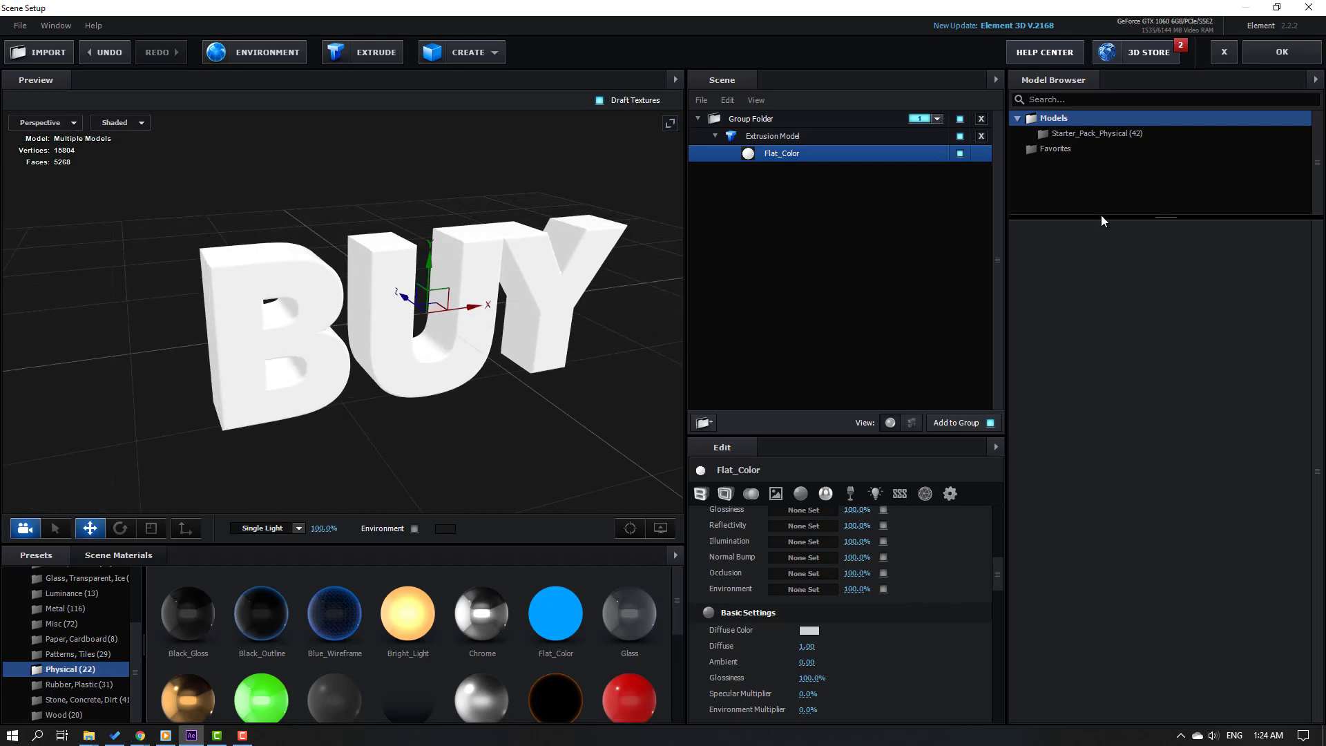
{"action": "left_click", "coordinate": [1269, 57]}
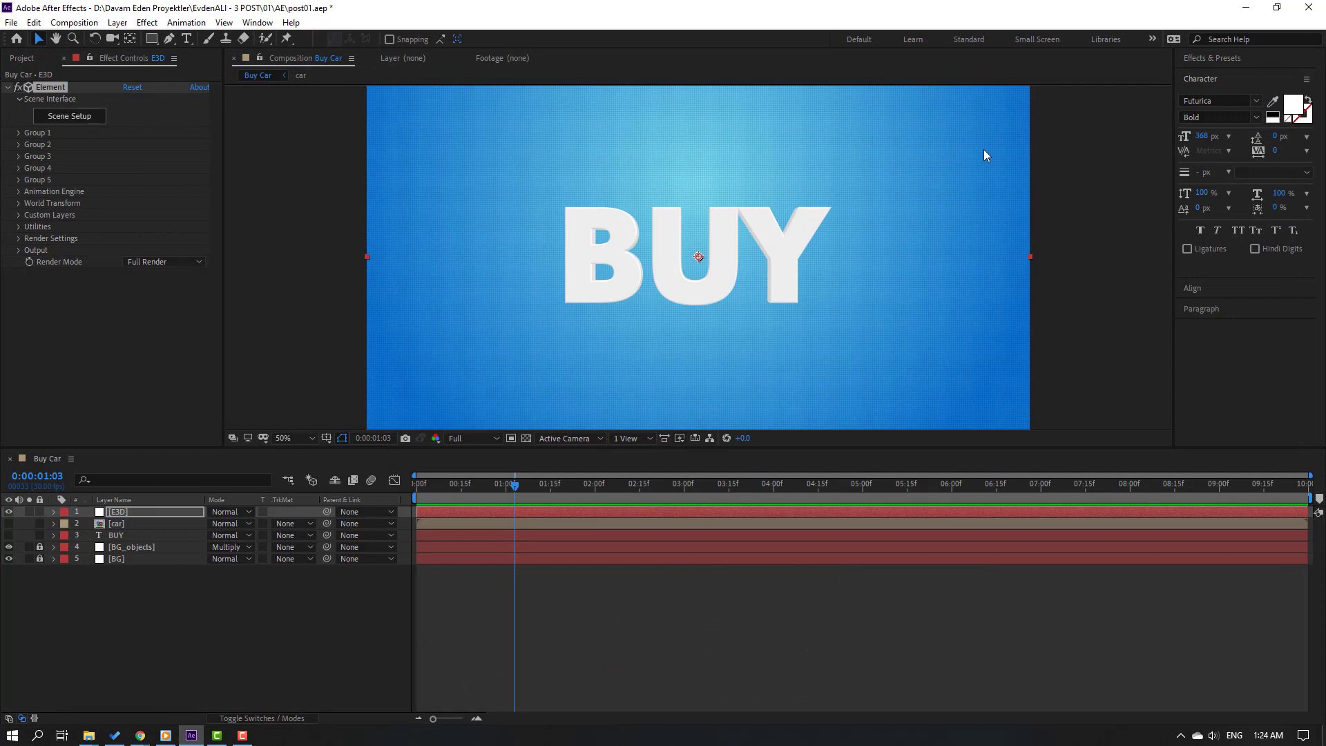
- Create a group null for Group 1 of the Element effect
{"action": "left_click", "coordinate": [18, 137]}
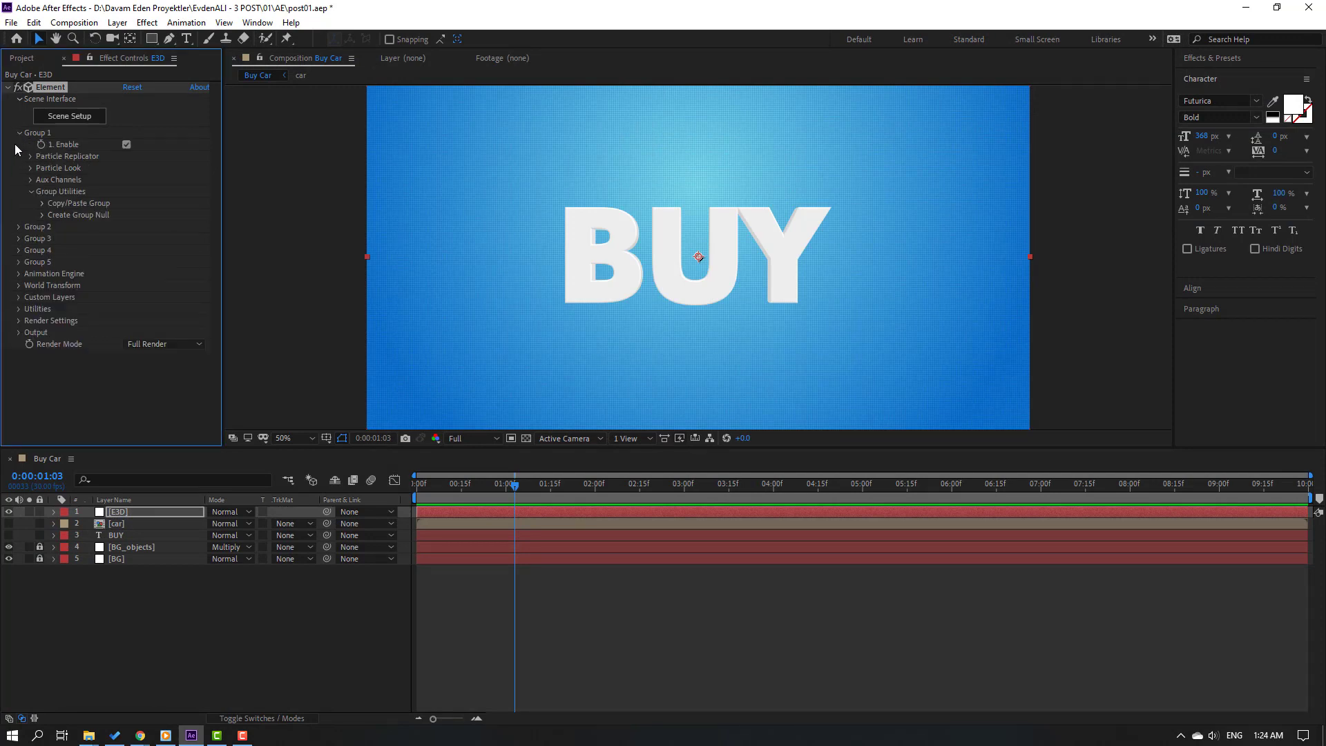
{"action": "left_click", "coordinate": [42, 216]}
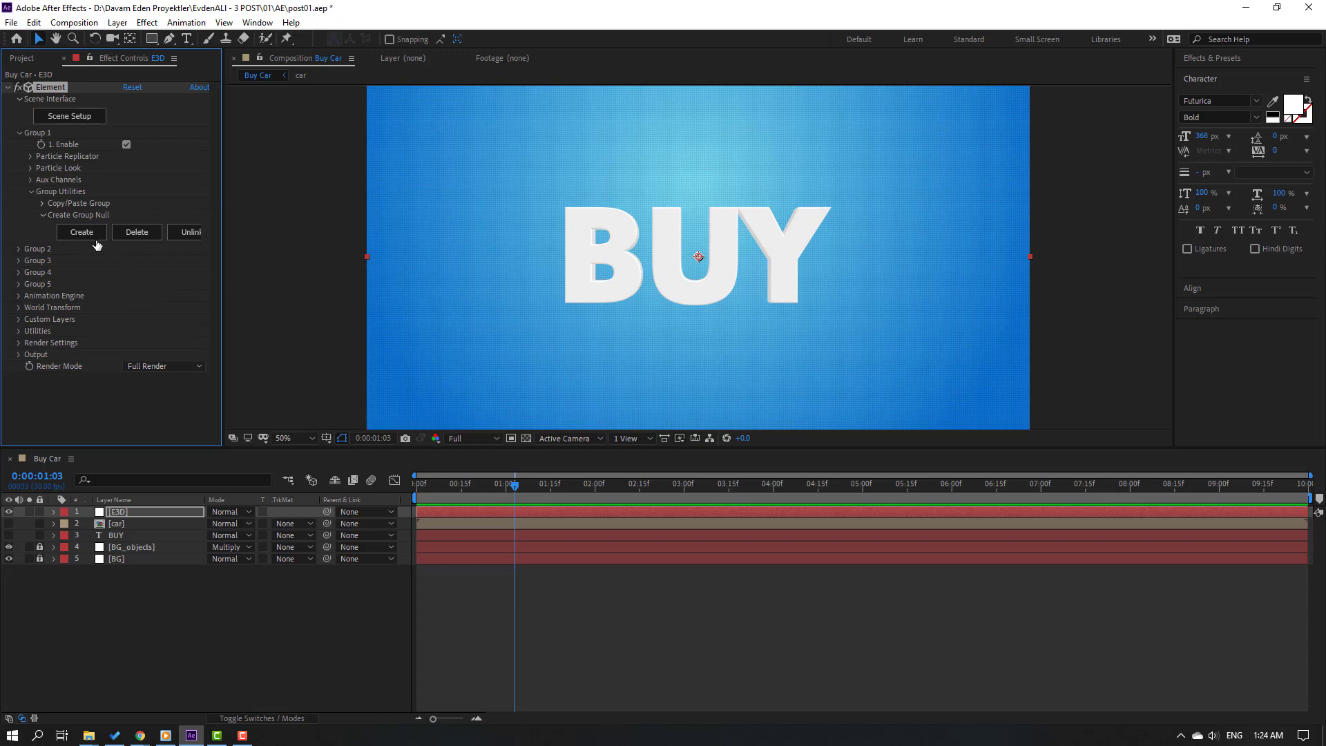
{"action": "left_click", "coordinate": [80, 232]}
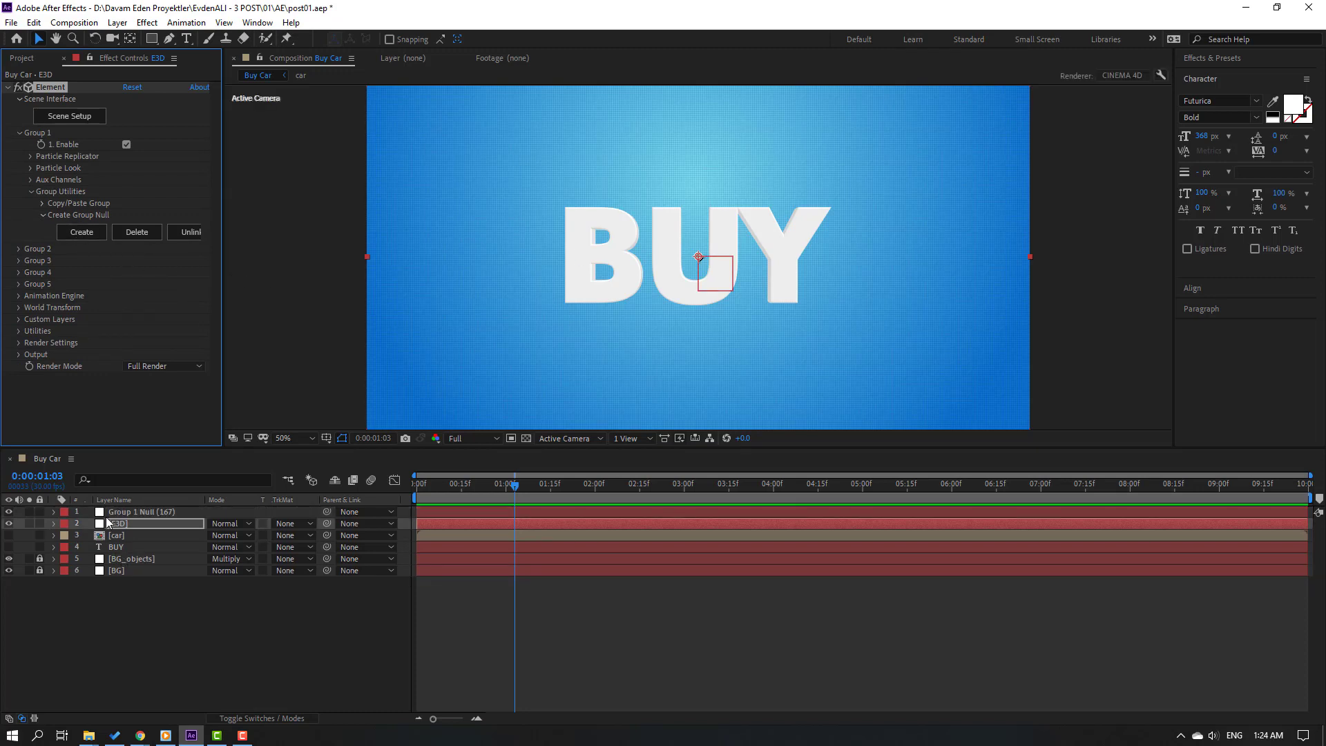
- Try rotating the 3D BUY text through the Group 1 null's rotation property
{"action": "left_click", "coordinate": [122, 512]}
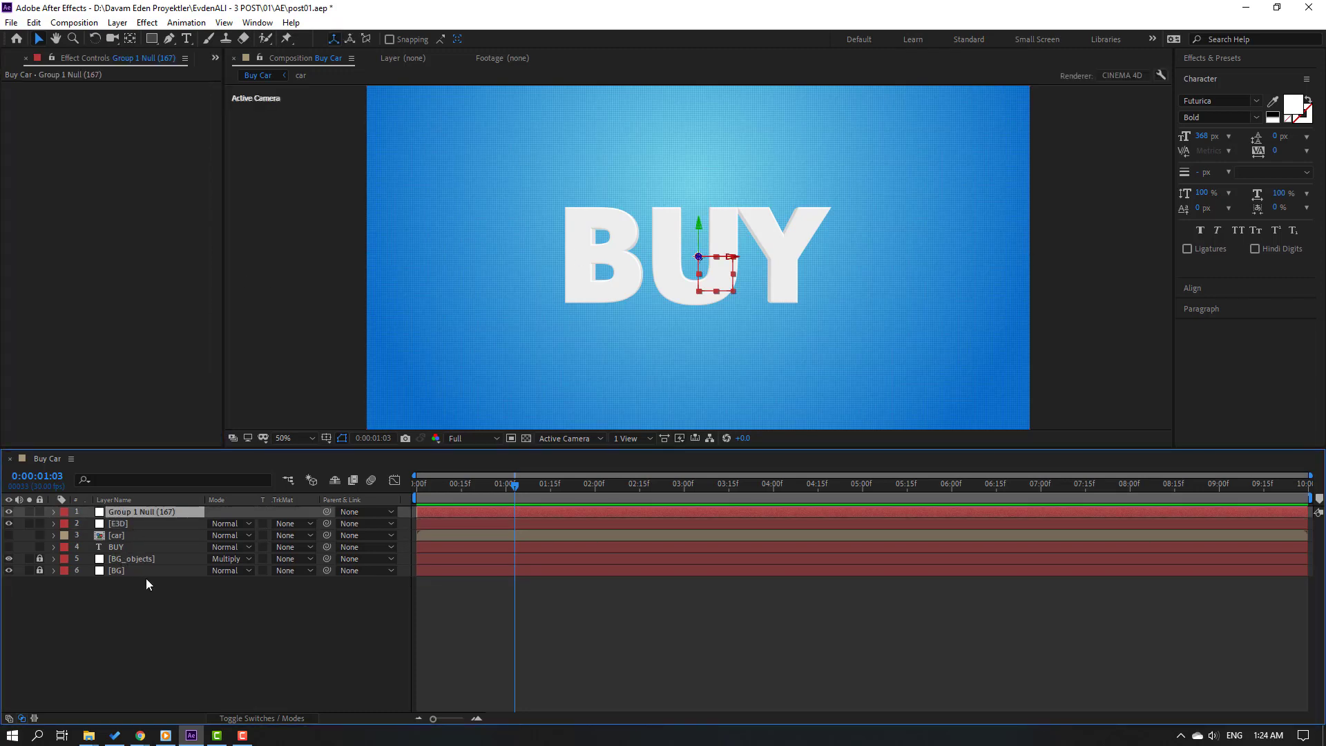
{"action": "key", "text": "r"}
{"action": "left_click_drag", "start_coordinate": [229, 547], "coordinate": [502, 516]}
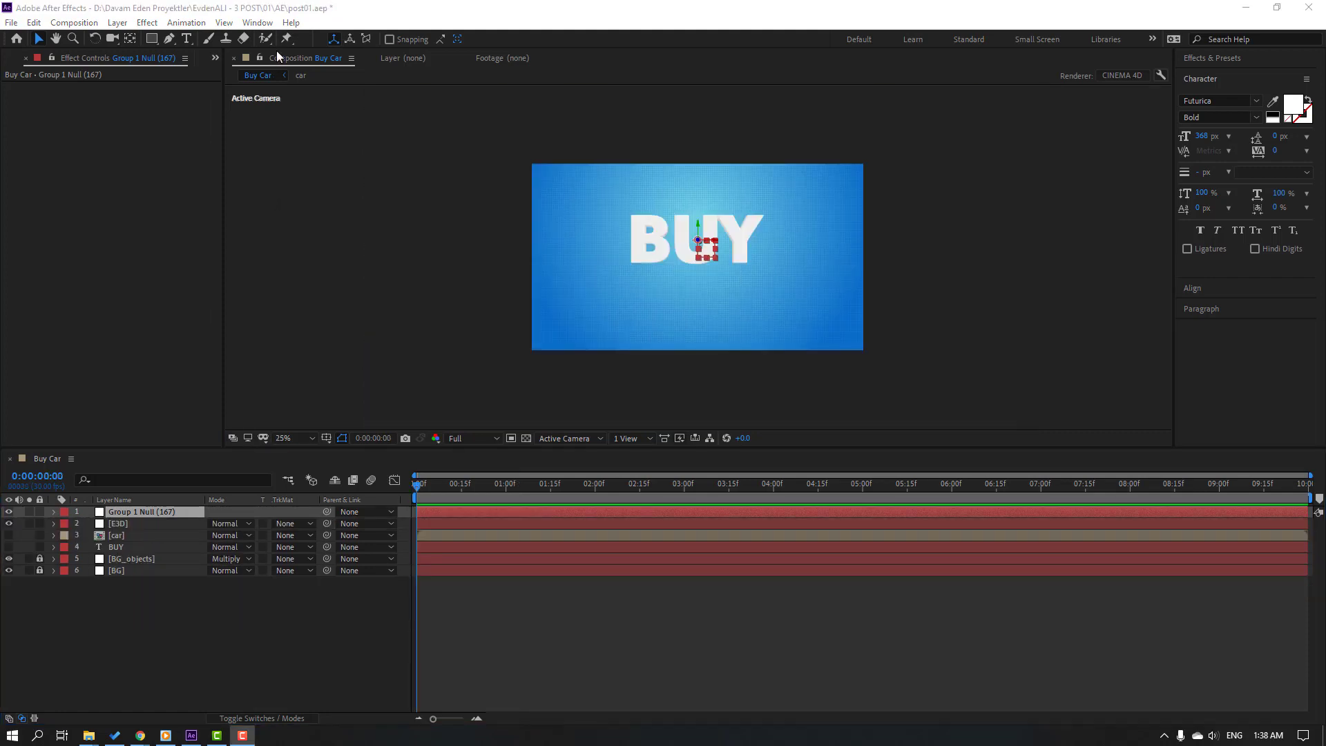
- Open the Animation Composer 3 panel
{"action": "left_click", "coordinate": [257, 22]}
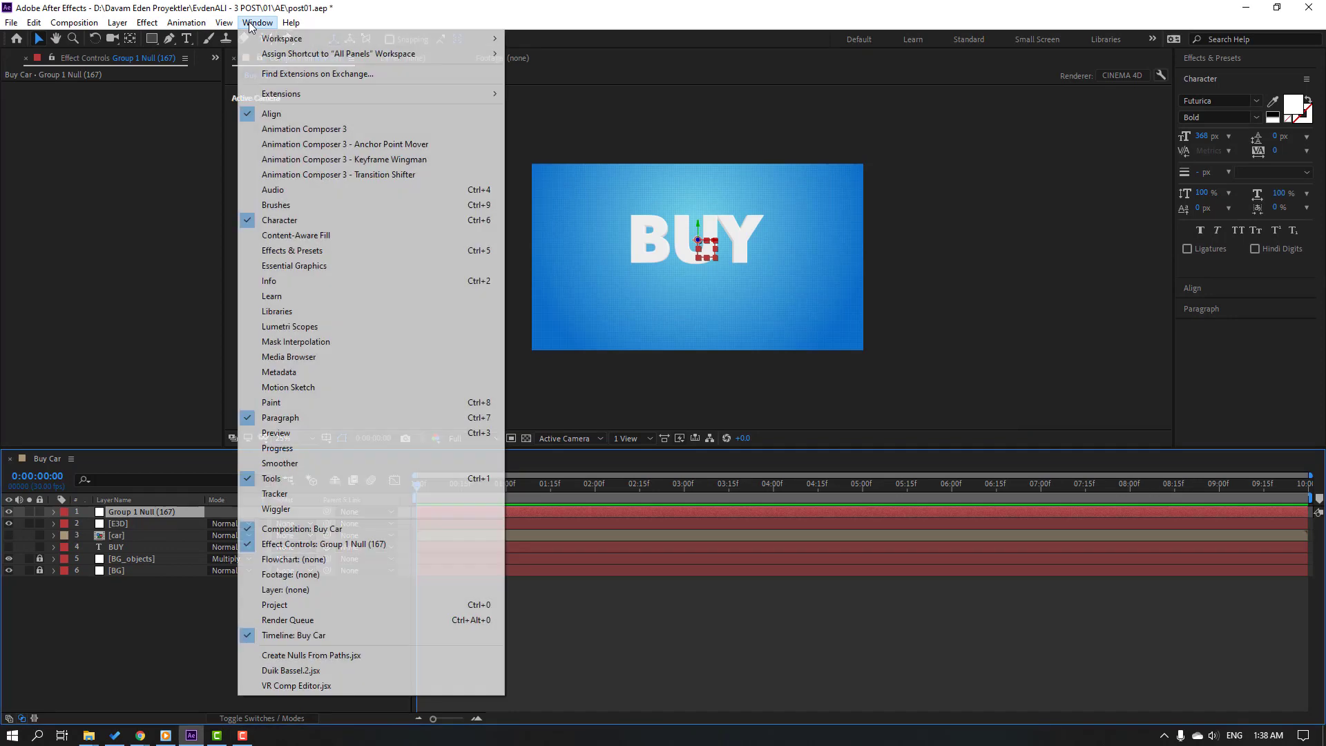
{"action": "left_click", "coordinate": [317, 130]}
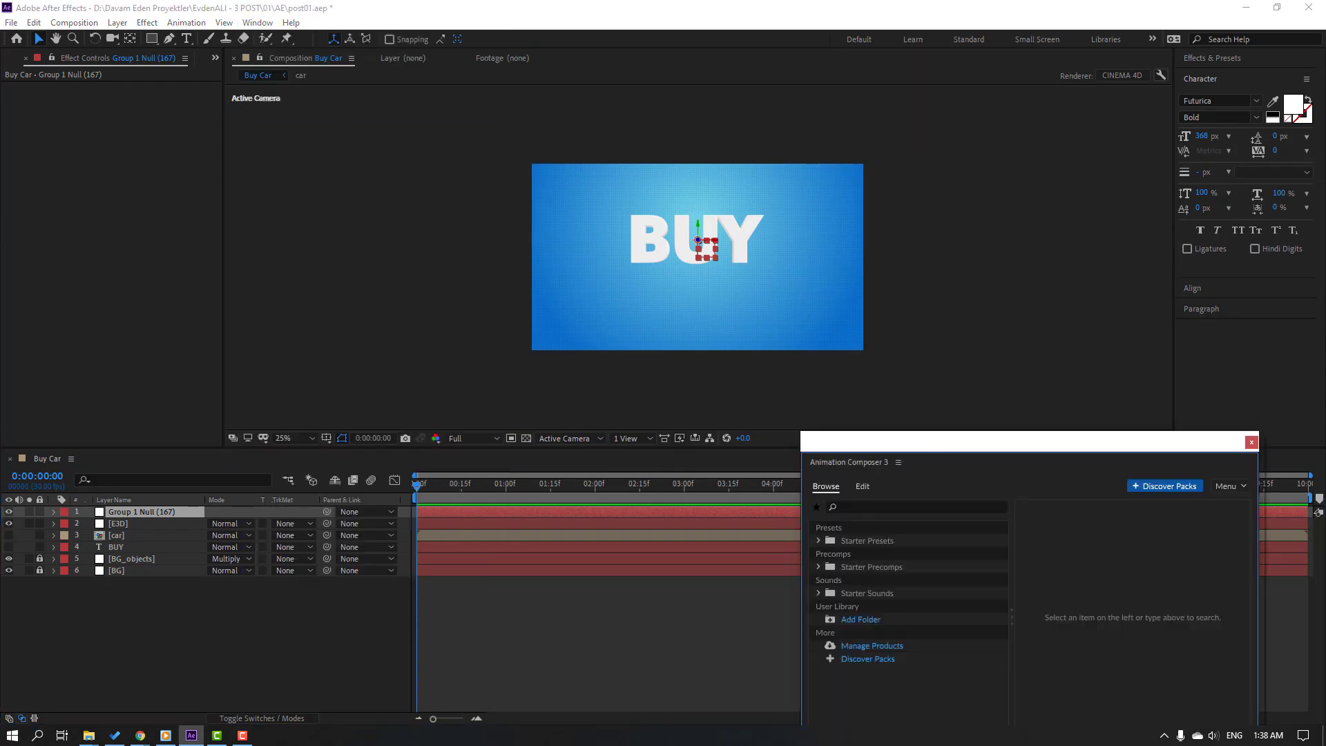
- Apply the Starter Presets 2D transition Overshoot Scale From Anchor Point to the Group 1 null as an In animation and close the preset window
{"action": "left_click", "coordinate": [819, 541]}
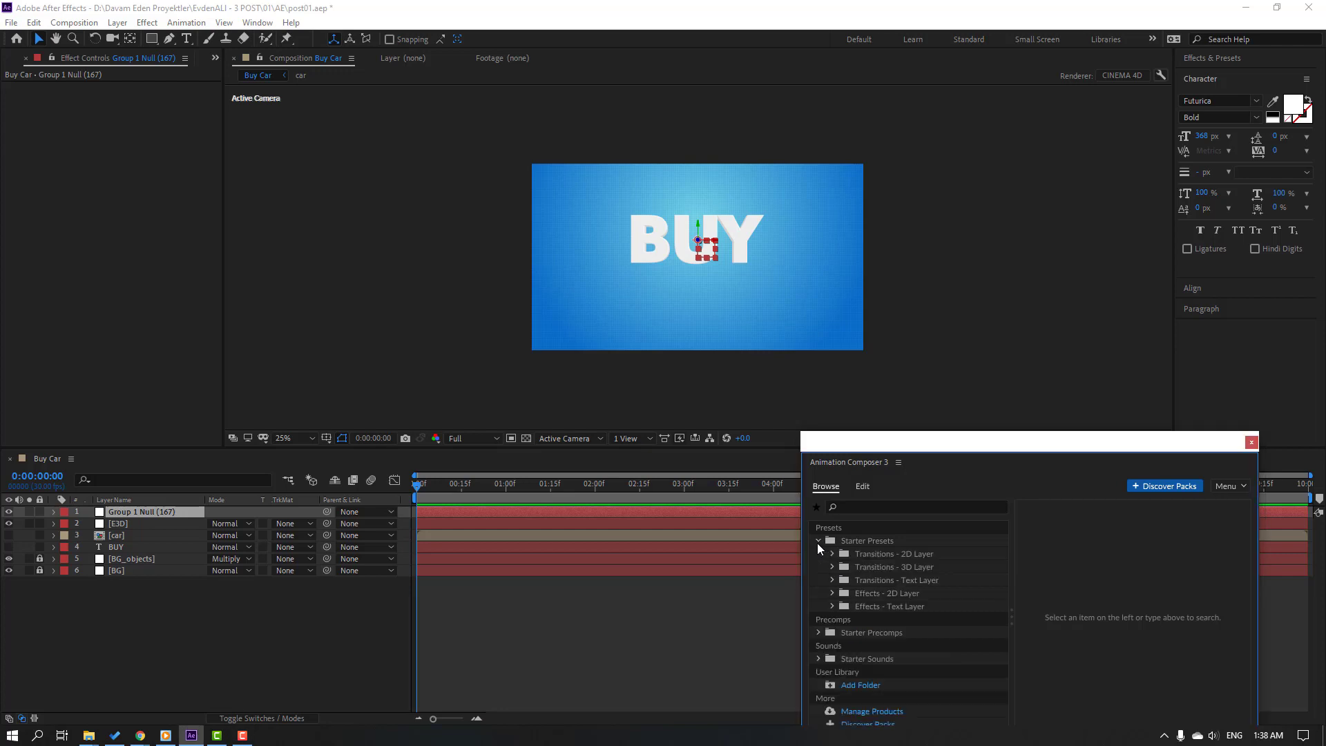
{"action": "left_click", "coordinate": [832, 555]}
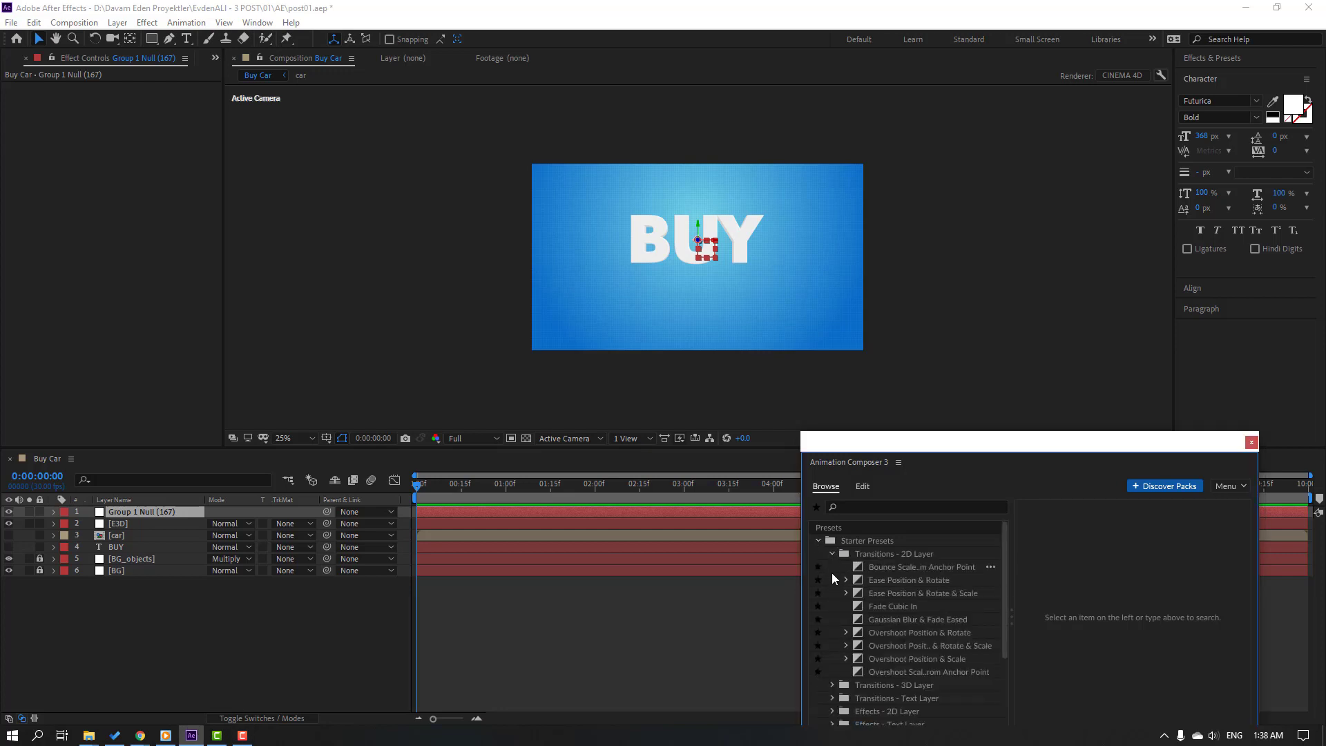
{"action": "scroll", "coordinate": [861, 633], "scroll_direction": "down", "scroll_amount": 3}
{"action": "left_click", "coordinate": [932, 635]}
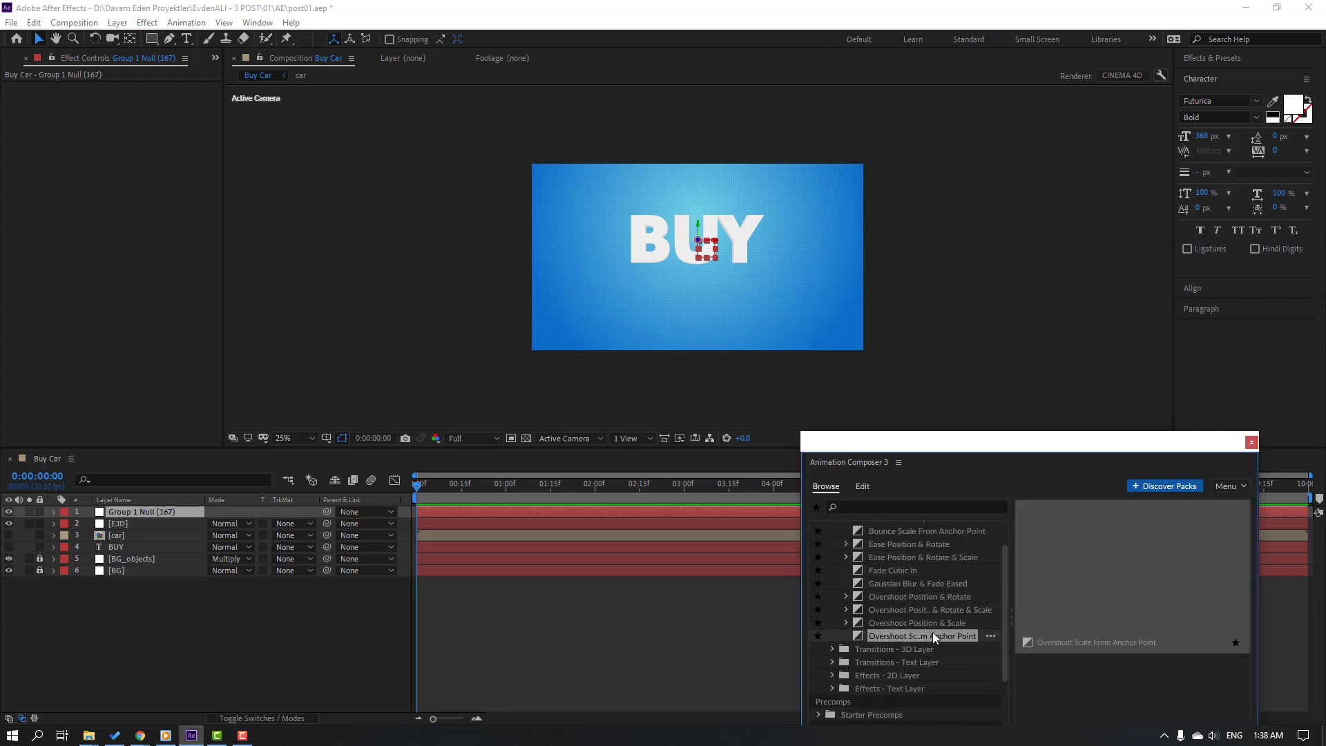
{"action": "left_click_drag", "start_coordinate": [1027, 439], "coordinate": [1004, 258]}
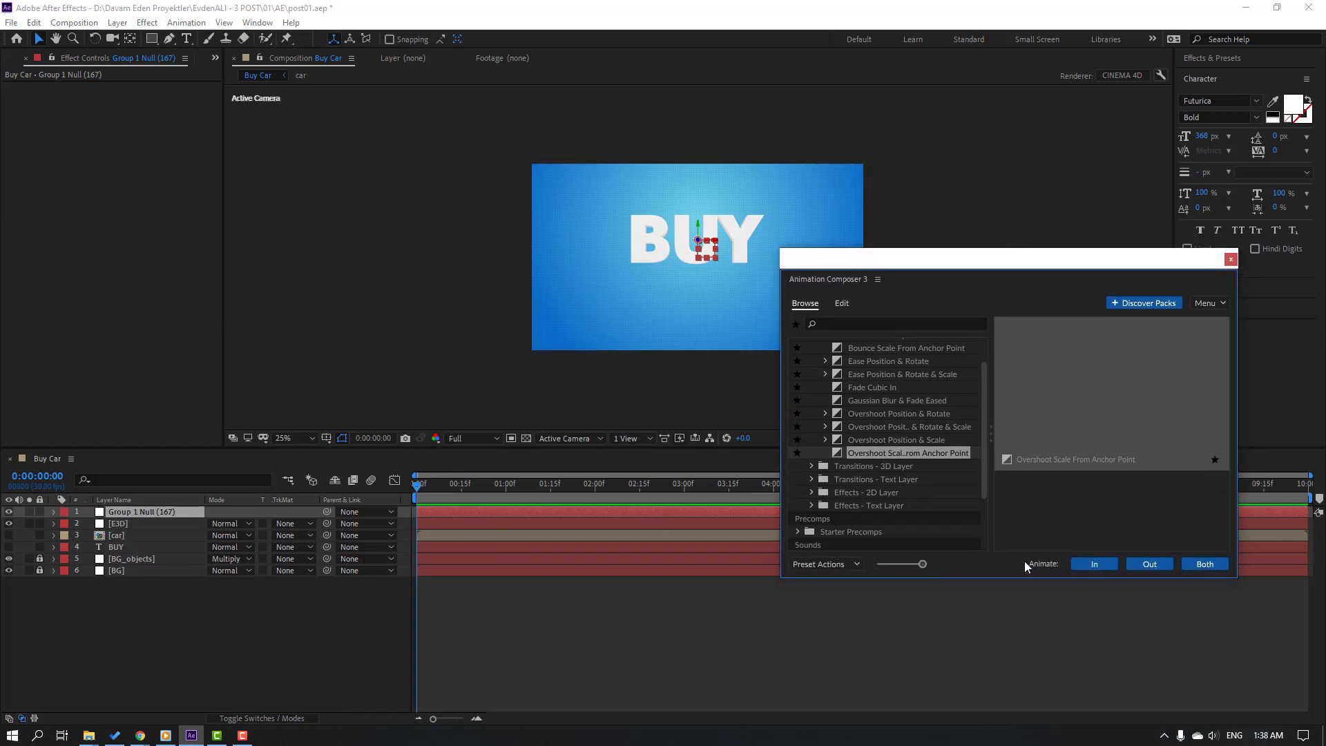
{"action": "left_click", "coordinate": [1087, 566]}
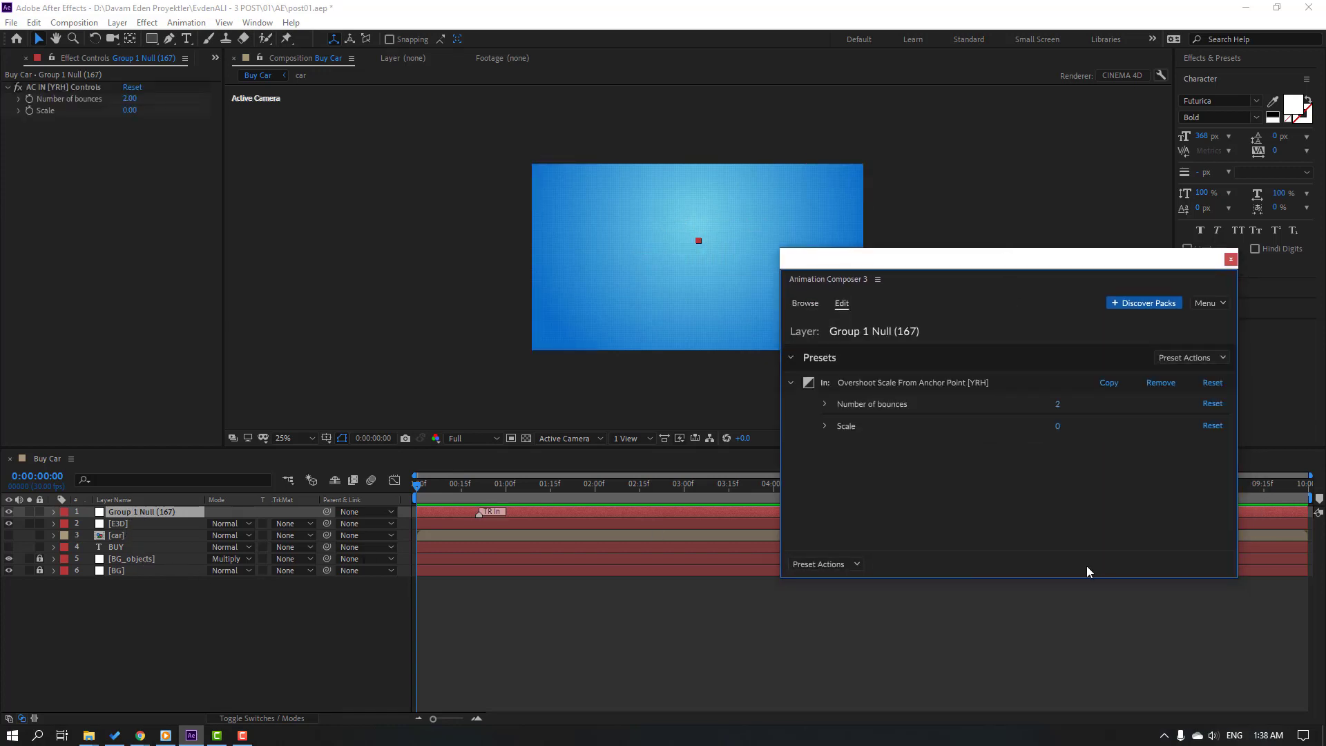
{"action": "left_click", "coordinate": [1230, 261]}
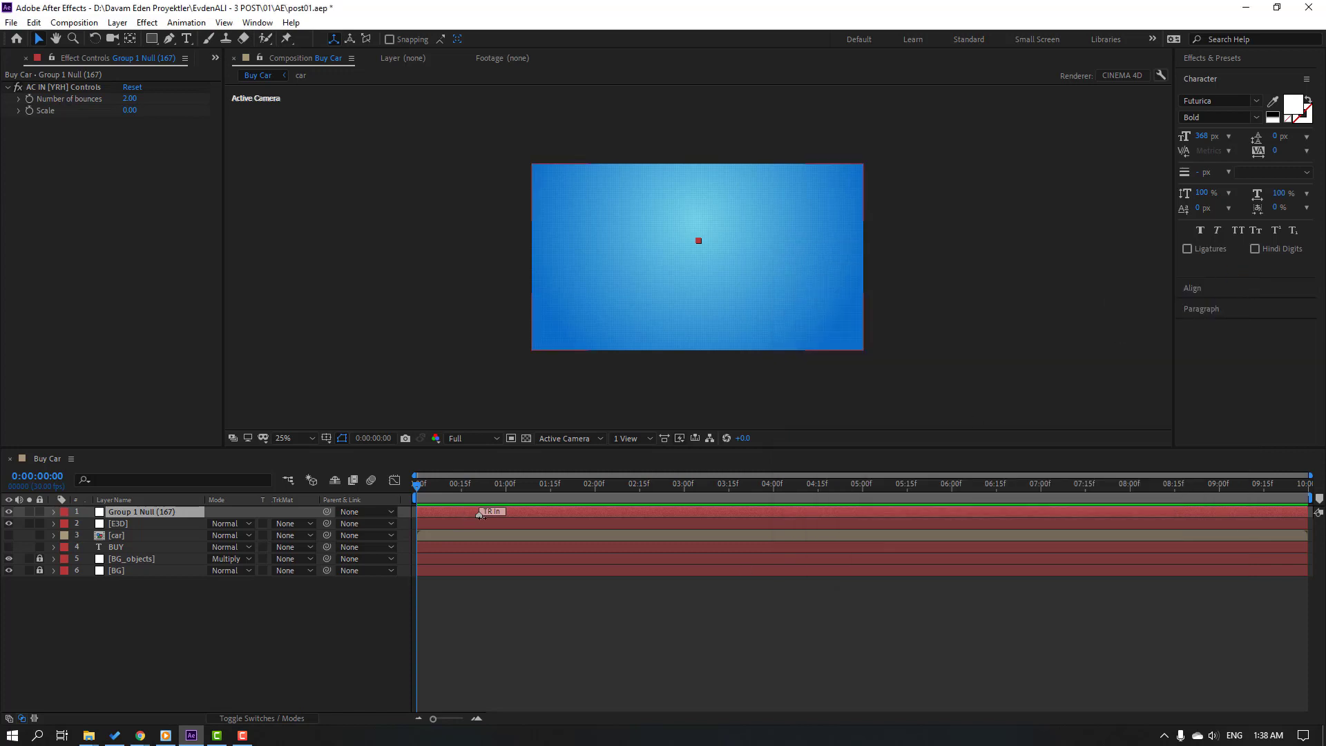
- Extend the null's In transition to about 0:00:01:07 and lower the BUY text to the composition's center
{"action": "left_click_drag", "start_coordinate": [479, 515], "coordinate": [524, 514]}
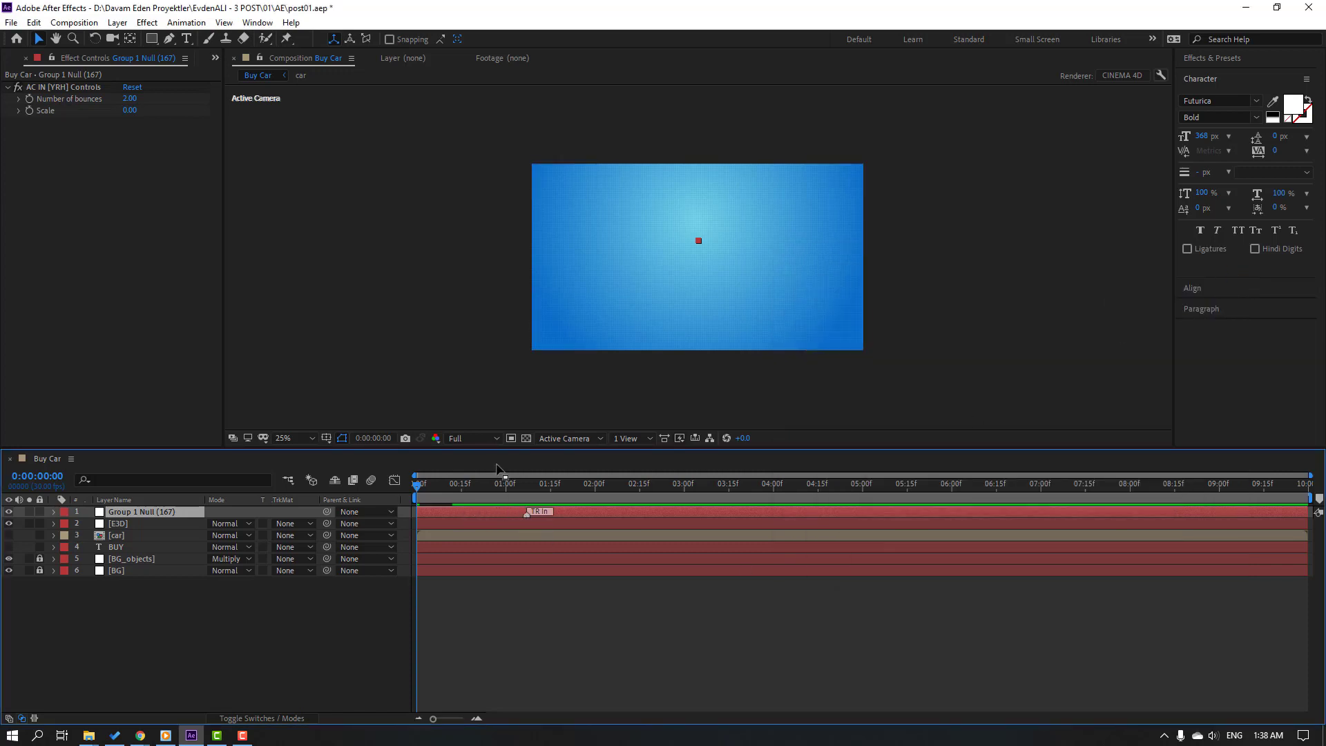
{"action": "key", "text": "space"}
{"action": "left_click", "coordinate": [523, 482]}
{"action": "left_click_drag", "start_coordinate": [524, 478], "coordinate": [528, 475]}
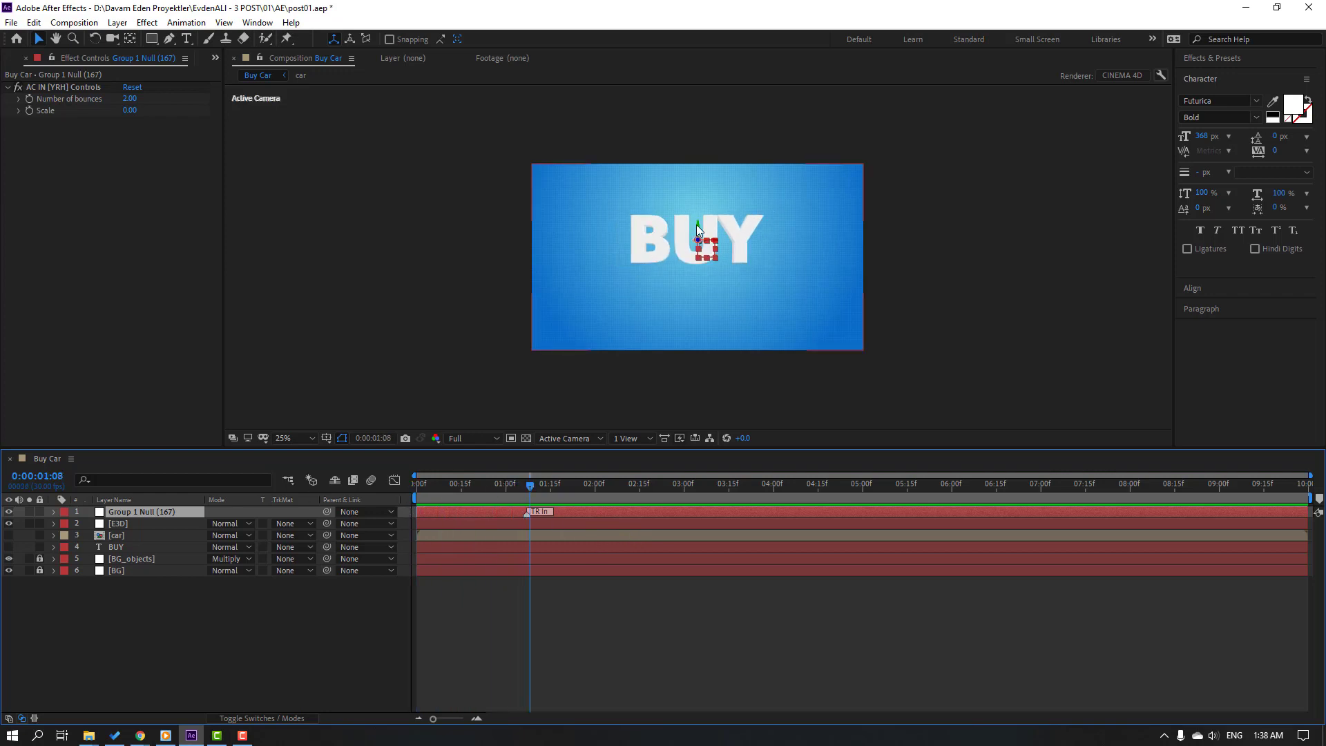
{"action": "key", "text": "space"}
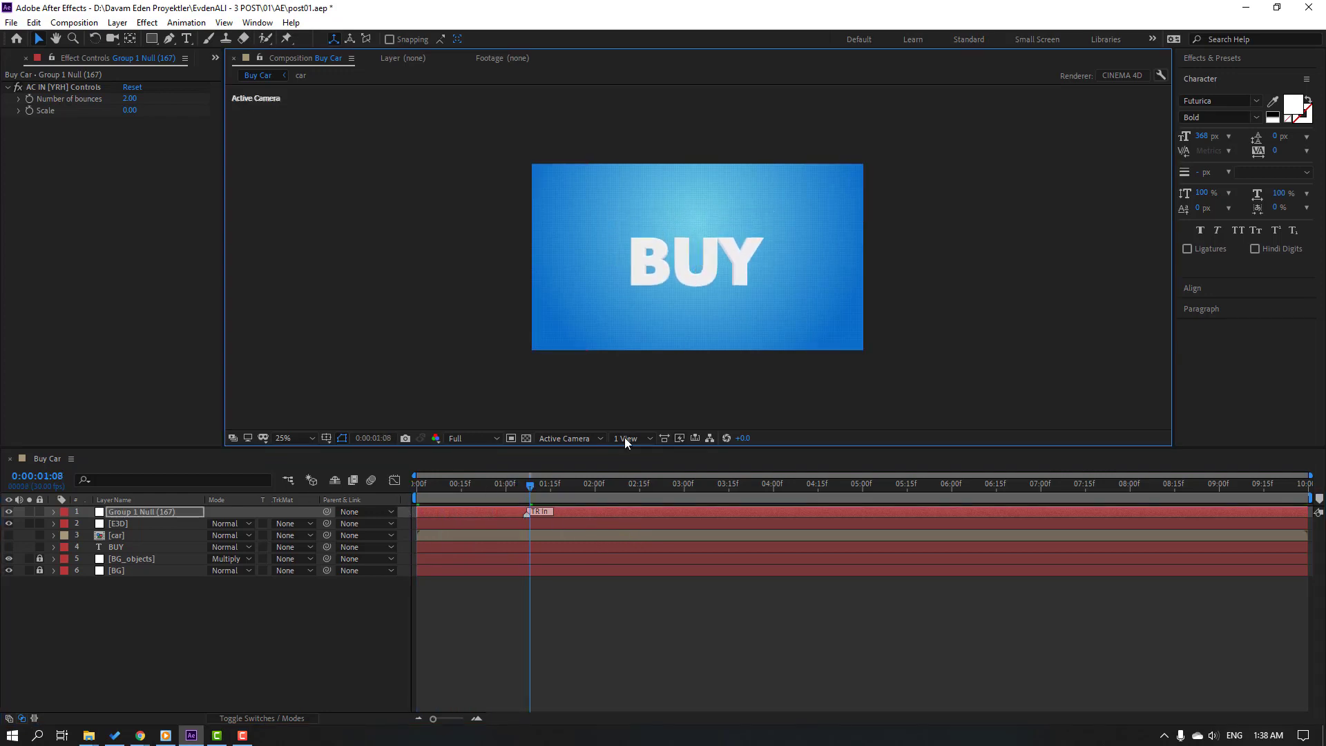
- Enable X and Y Rotation keyframes on the Group 1 null and place them at 0:00:00:23
{"action": "left_click_drag", "start_coordinate": [524, 487], "coordinate": [413, 490]}
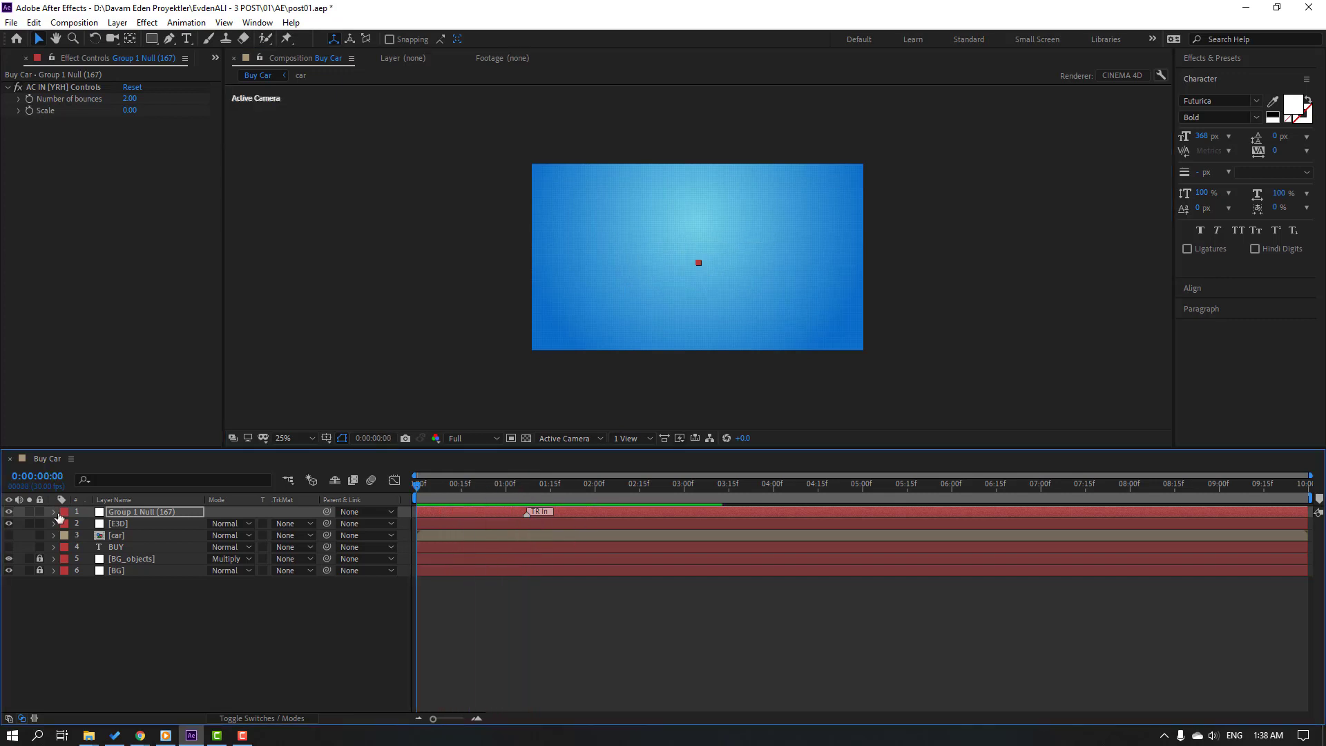
{"action": "key", "text": "r"}
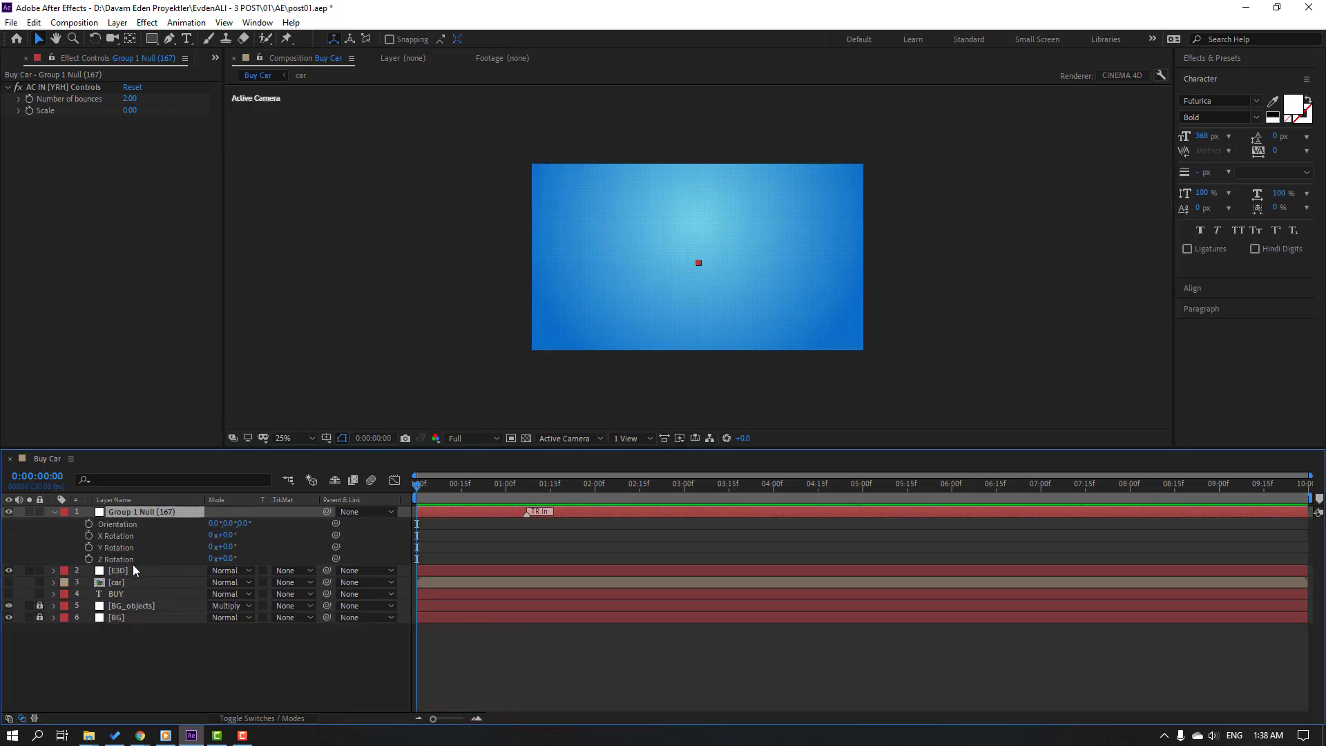
{"action": "left_click", "coordinate": [88, 535]}
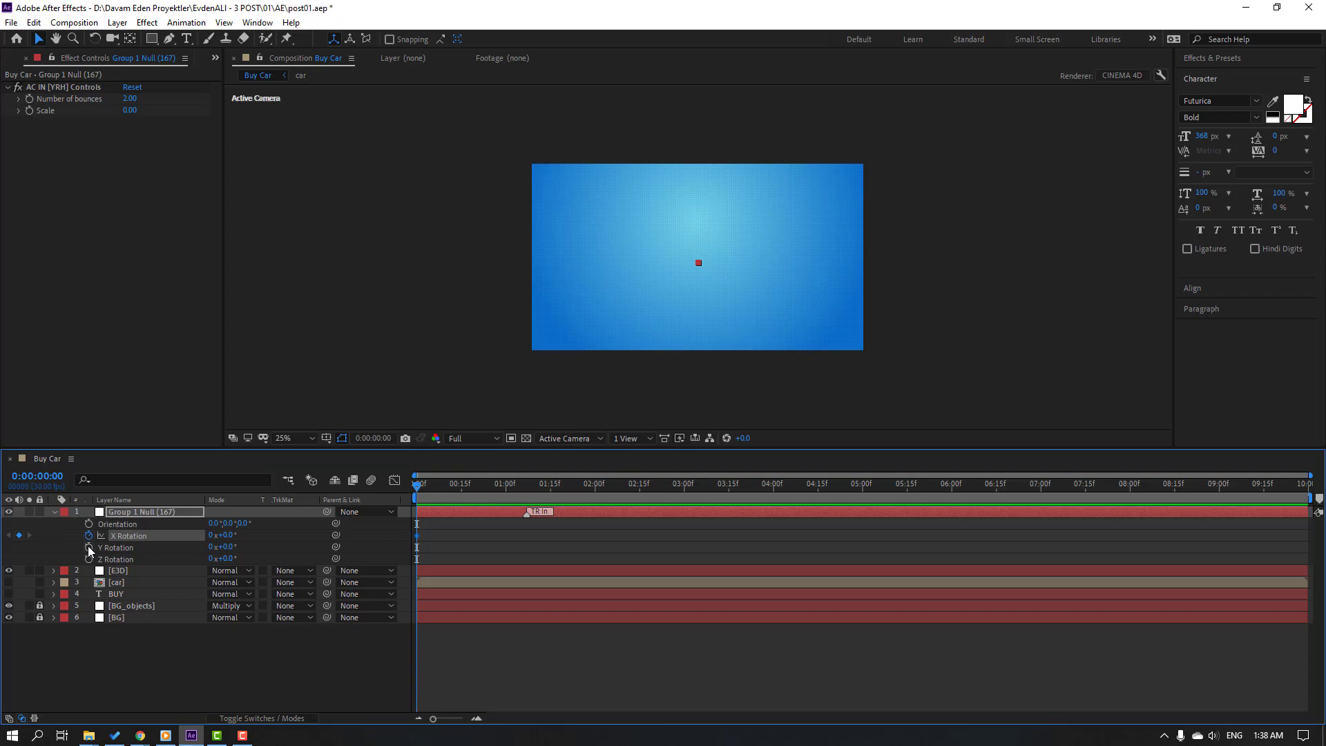
{"action": "left_click", "coordinate": [88, 547]}
{"action": "left_click_drag", "start_coordinate": [441, 533], "coordinate": [487, 547]}
{"action": "left_click_drag", "start_coordinate": [465, 487], "coordinate": [484, 484]}
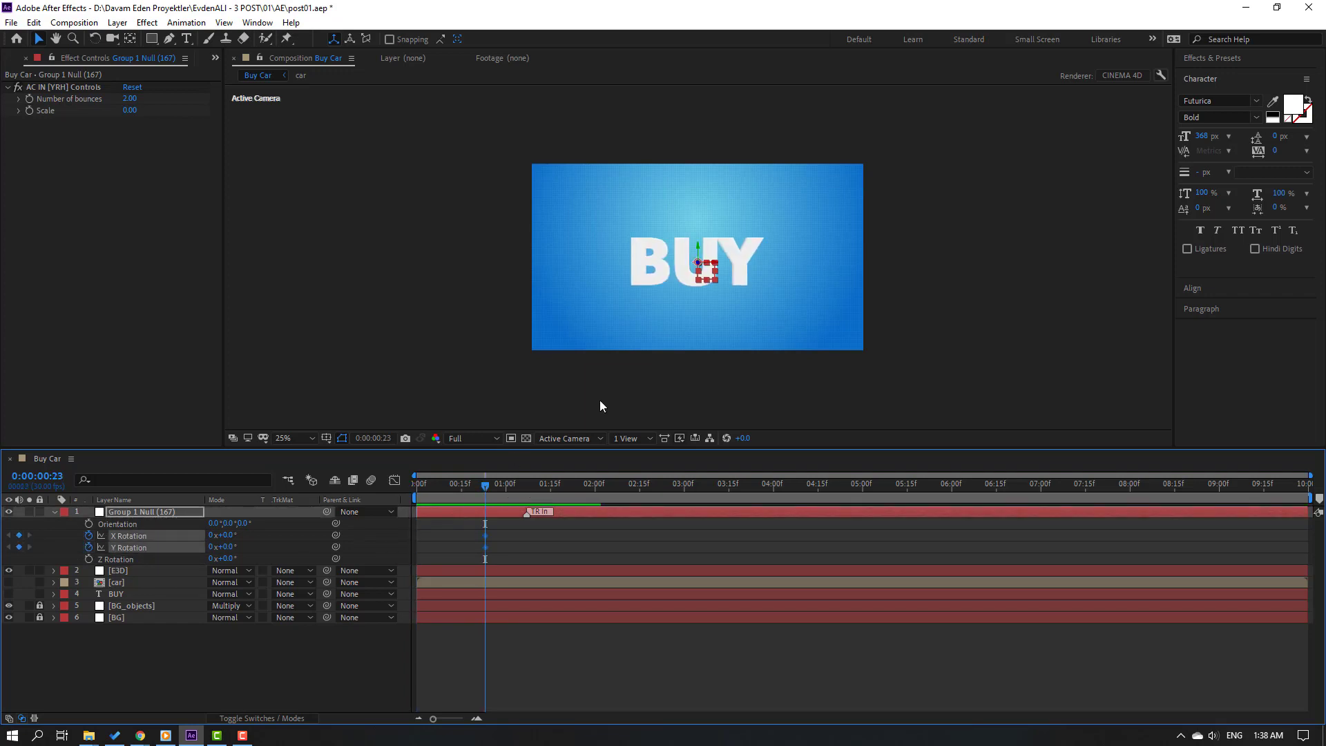
- Set the null's X Rotation to -22° and Y Rotation to -25° at 0:00:00:23
{"action": "key", "text": "period"}
{"action": "left_click", "coordinate": [516, 547]}
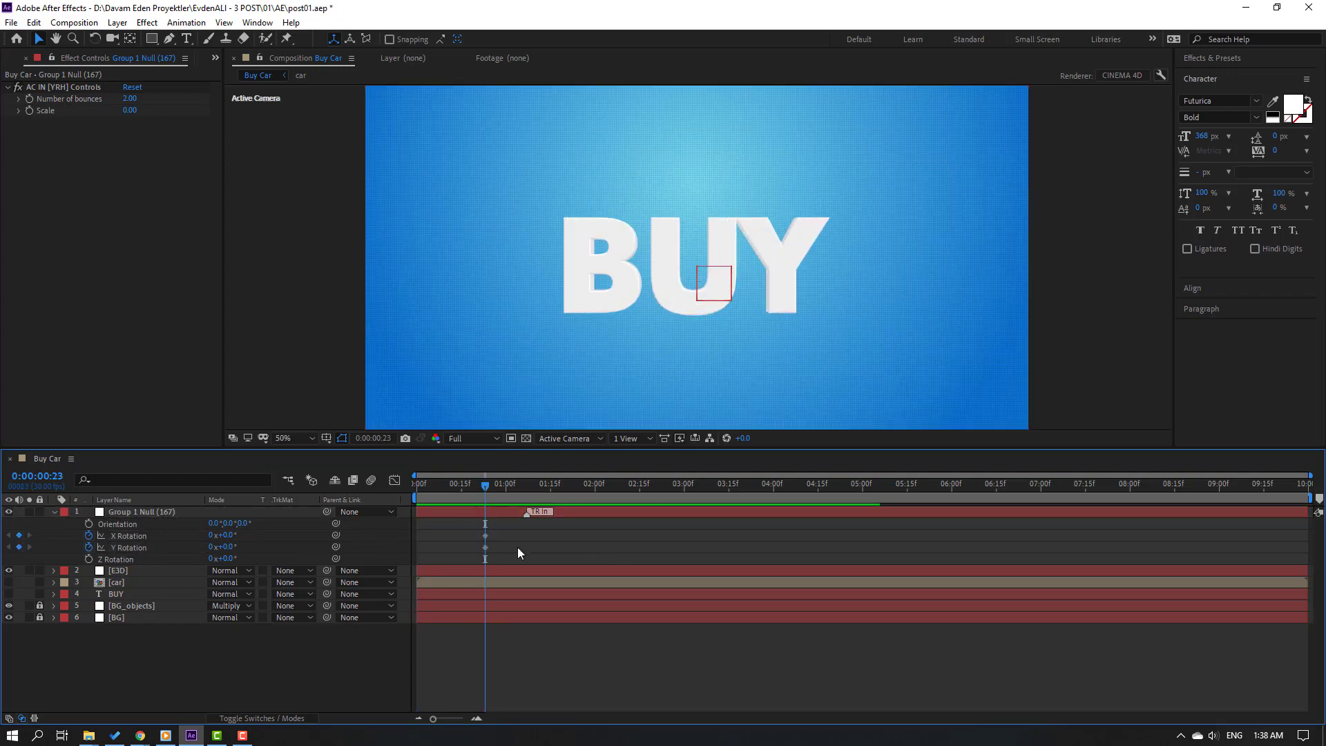
{"action": "left_click_drag", "start_coordinate": [226, 547], "coordinate": [212, 537]}
- Add rotation keyframes at 0:00:00:11 with X Rotation 91° and Y Rotation 124°
{"action": "left_click_drag", "start_coordinate": [486, 483], "coordinate": [449, 486]}
{"action": "left_click", "coordinate": [245, 542]}
{"action": "left_click_drag", "start_coordinate": [230, 550], "coordinate": [282, 508]}
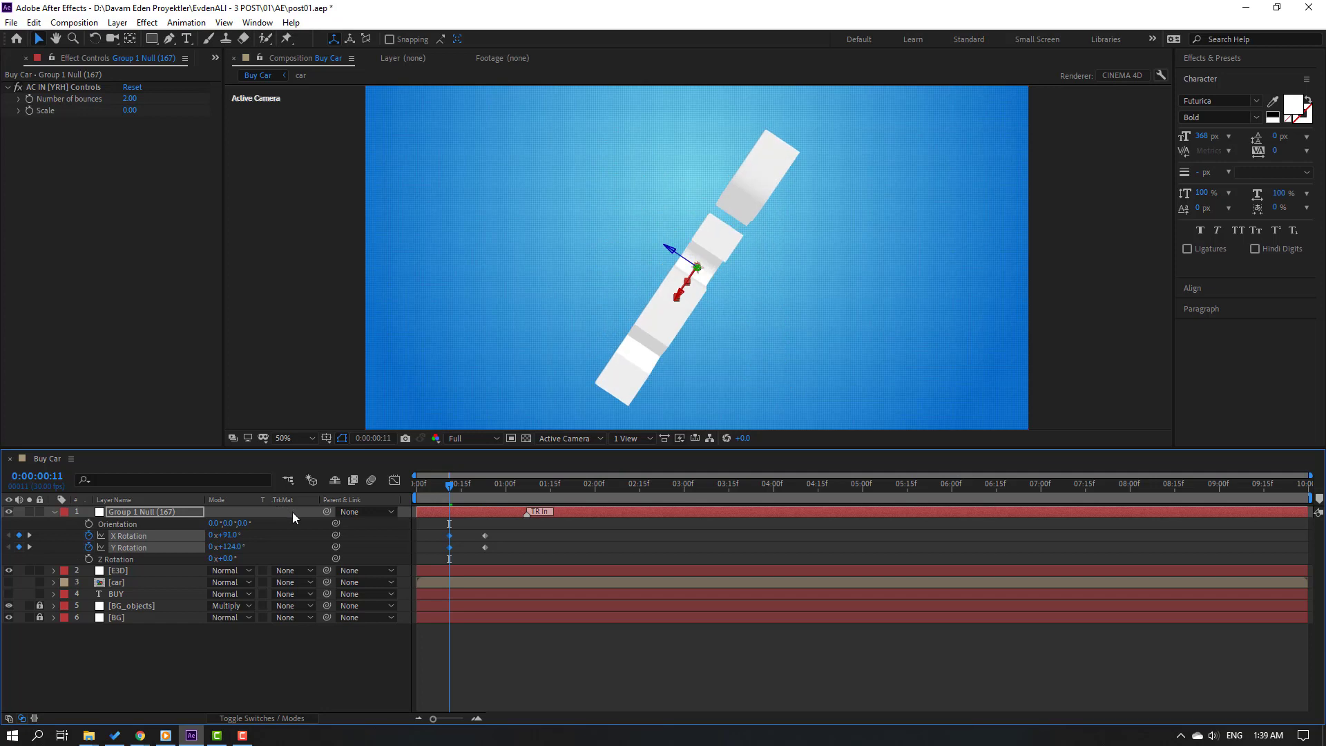
- Move the first rotation keyframes to the start of the timeline, apply Easy Ease to the rotation keyframes and preview
{"action": "left_click_drag", "start_coordinate": [466, 529], "coordinate": [417, 549]}
{"action": "right_click", "coordinate": [418, 549]}
{"action": "mouse_move", "coordinate": [473, 536]}
{"action": "left_click", "coordinate": [673, 586]}
{"action": "scroll", "coordinate": [528, 330], "scroll_direction": "down", "scroll_amount": 2}
{"action": "key", "text": "space"}
- Shift the first rotation keyframes to 0:00:00:07, set that X Rotation keyframe to 19° and preview the spin
{"action": "left_click", "coordinate": [437, 485]}
{"action": "left_click_drag", "start_coordinate": [417, 547], "coordinate": [436, 549]}
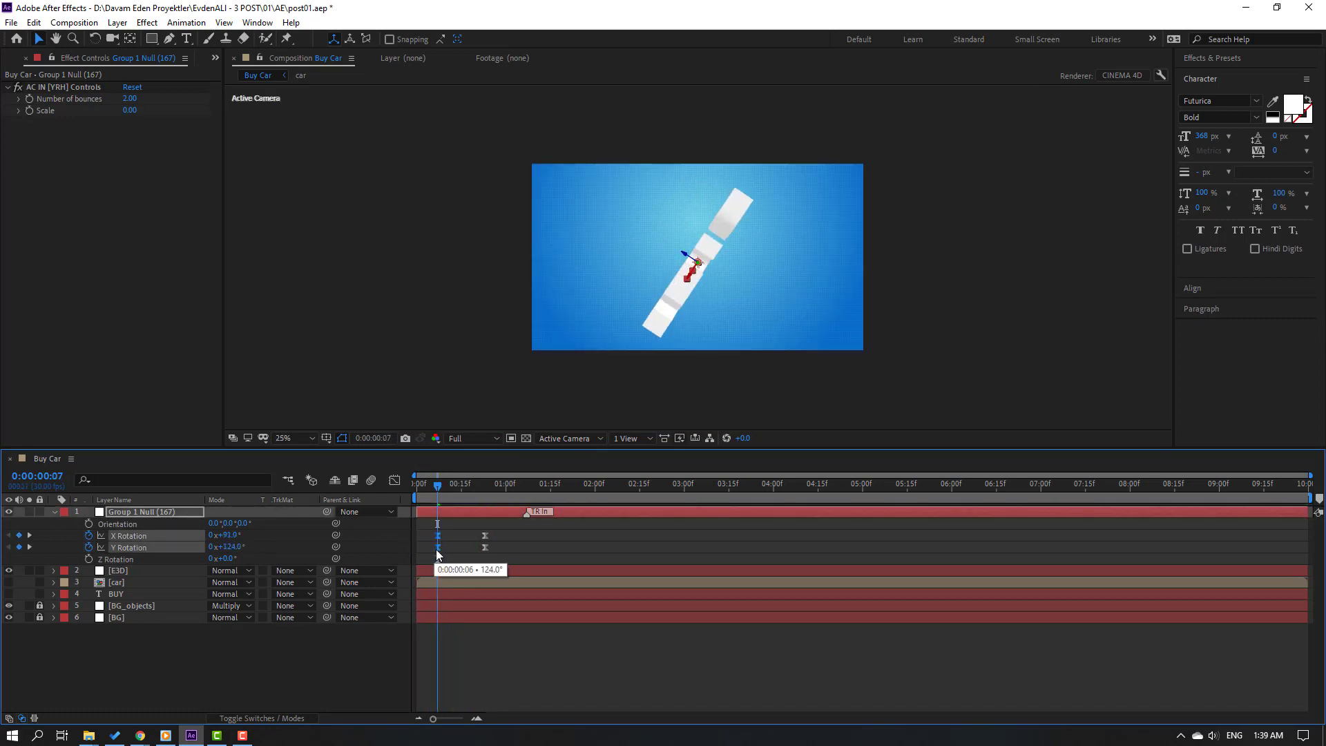
{"action": "left_click", "coordinate": [437, 552]}
{"action": "left_click", "coordinate": [437, 548]}
{"action": "left_click_drag", "start_coordinate": [229, 535], "coordinate": [181, 538]}
{"action": "key", "text": "space"}
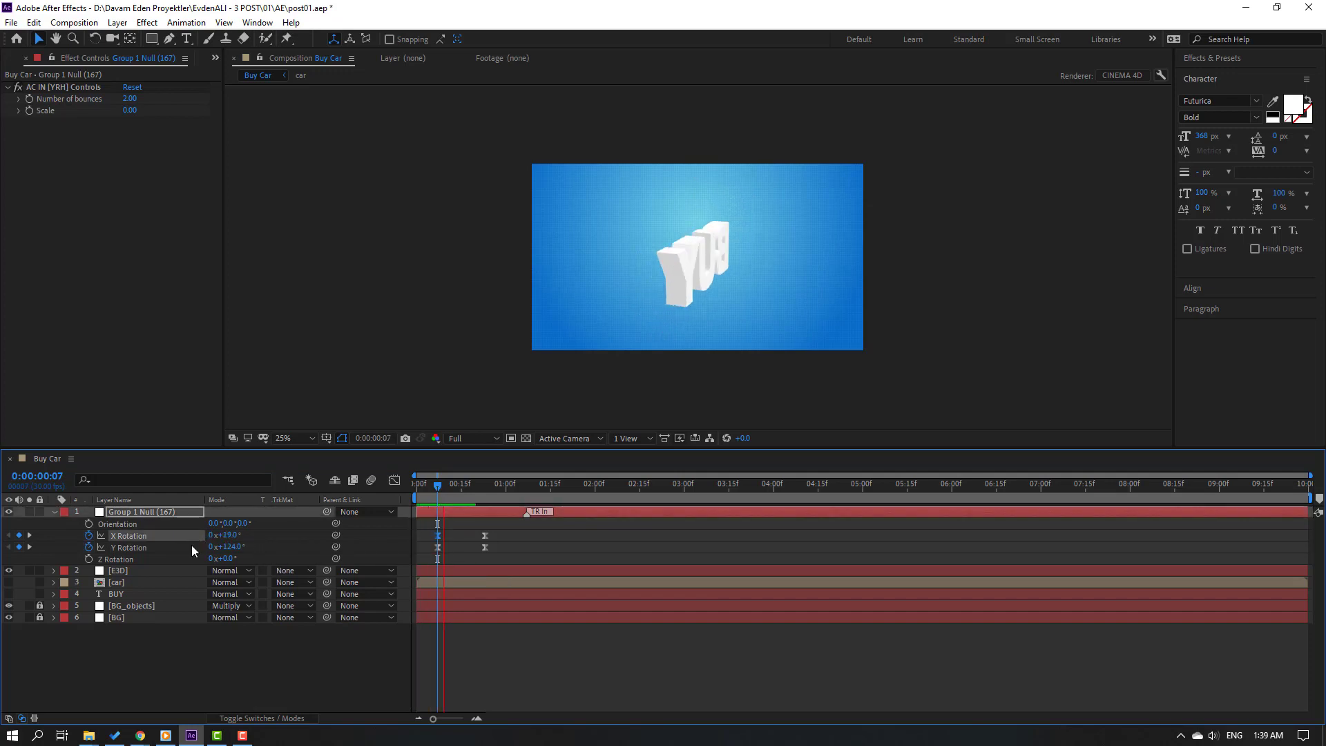
{"action": "key", "text": "space"}
- Move the first pair of rotation keyframes back to the start of the timeline and preview
{"action": "left_click", "coordinate": [448, 538]}
{"action": "left_click_drag", "start_coordinate": [447, 537], "coordinate": [418, 548]}
{"action": "key", "text": "space"}
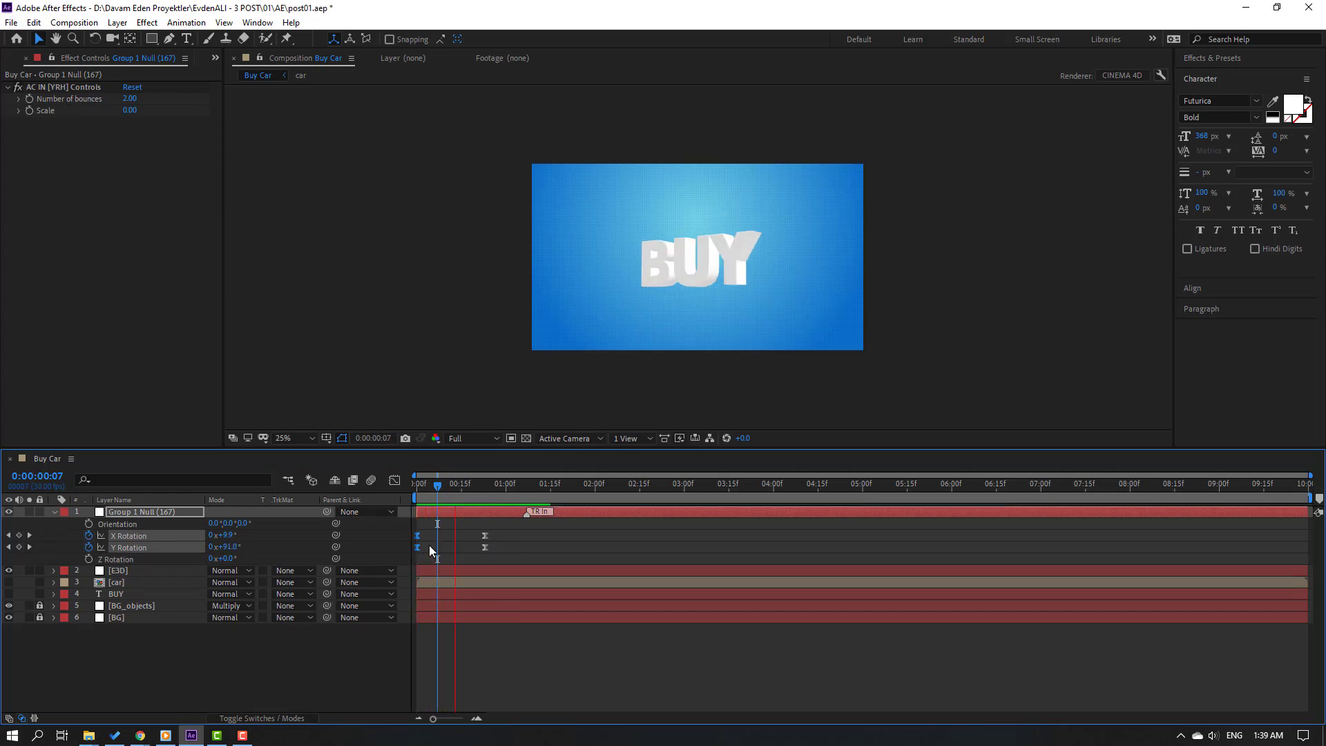
- Add rotation keyframes at 0:00:01:05 with X Rotation -20° and Y Rotation 10°, and preview the animation
{"action": "left_click_drag", "start_coordinate": [473, 486], "coordinate": [520, 485]}
{"action": "mouse_move", "coordinate": [222, 535]}
{"action": "left_mouse_down"}
{"action": "mouse_move", "coordinate": [253, 541]}
{"action": "mouse_move", "coordinate": [217, 542]}
{"action": "left_mouse_up"}
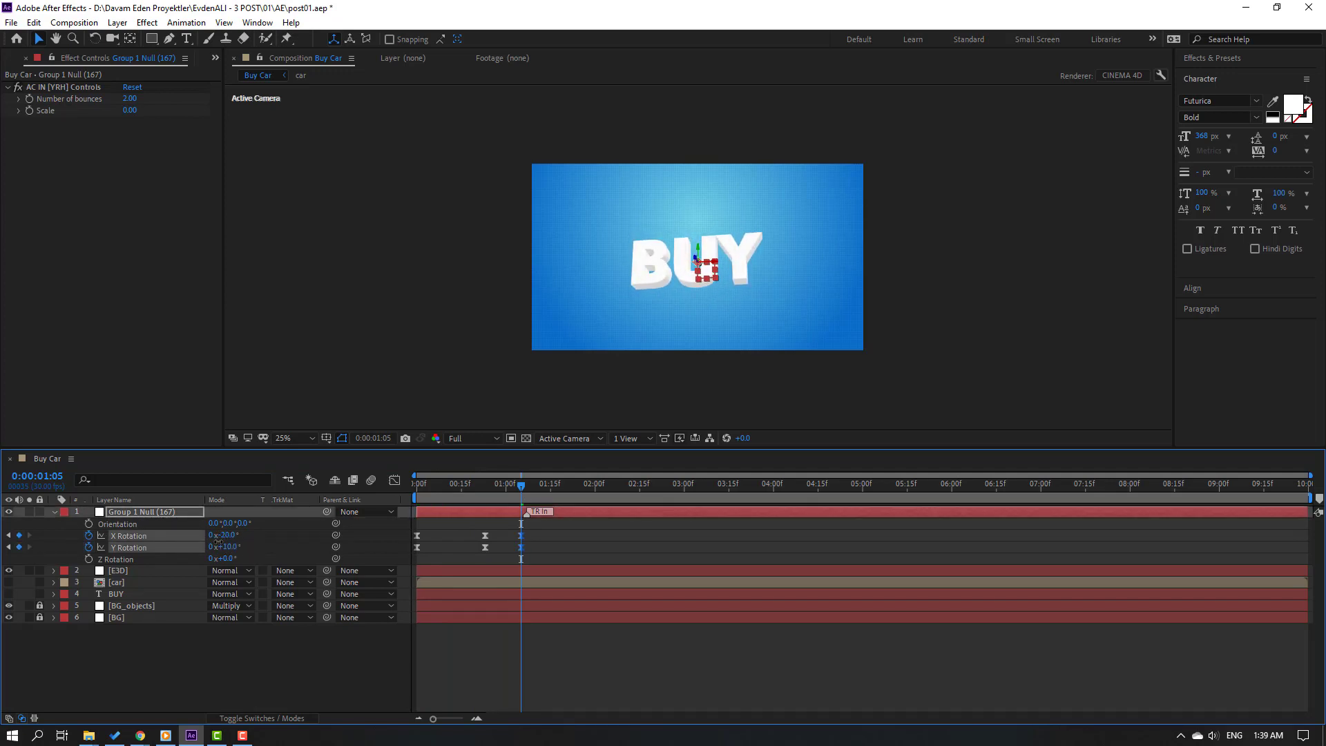
{"action": "left_click", "coordinate": [639, 535]}
{"action": "key", "text": "space"}
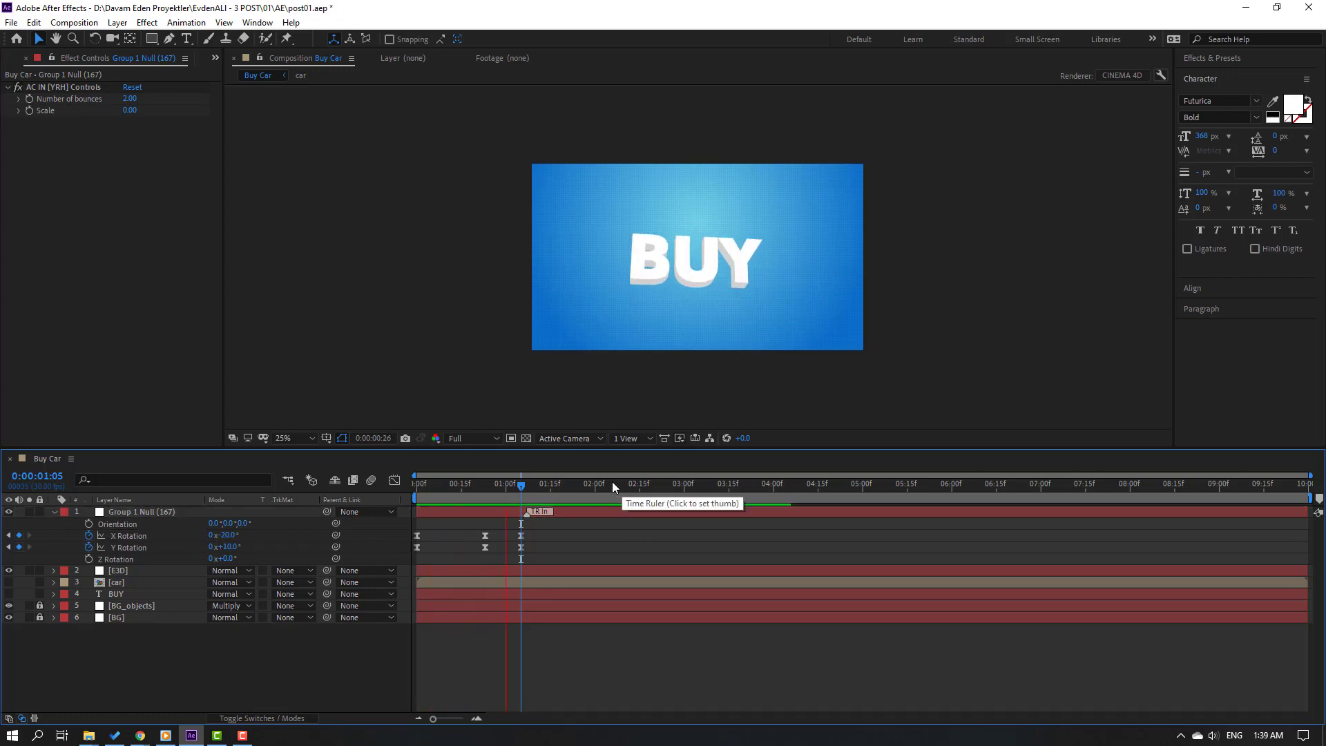
- Delay the last rotation keyframes to about 0:00:01:09 and lengthen their incoming ease handles in the Graph Editor
{"action": "left_click_drag", "start_coordinate": [547, 525], "coordinate": [533, 550]}
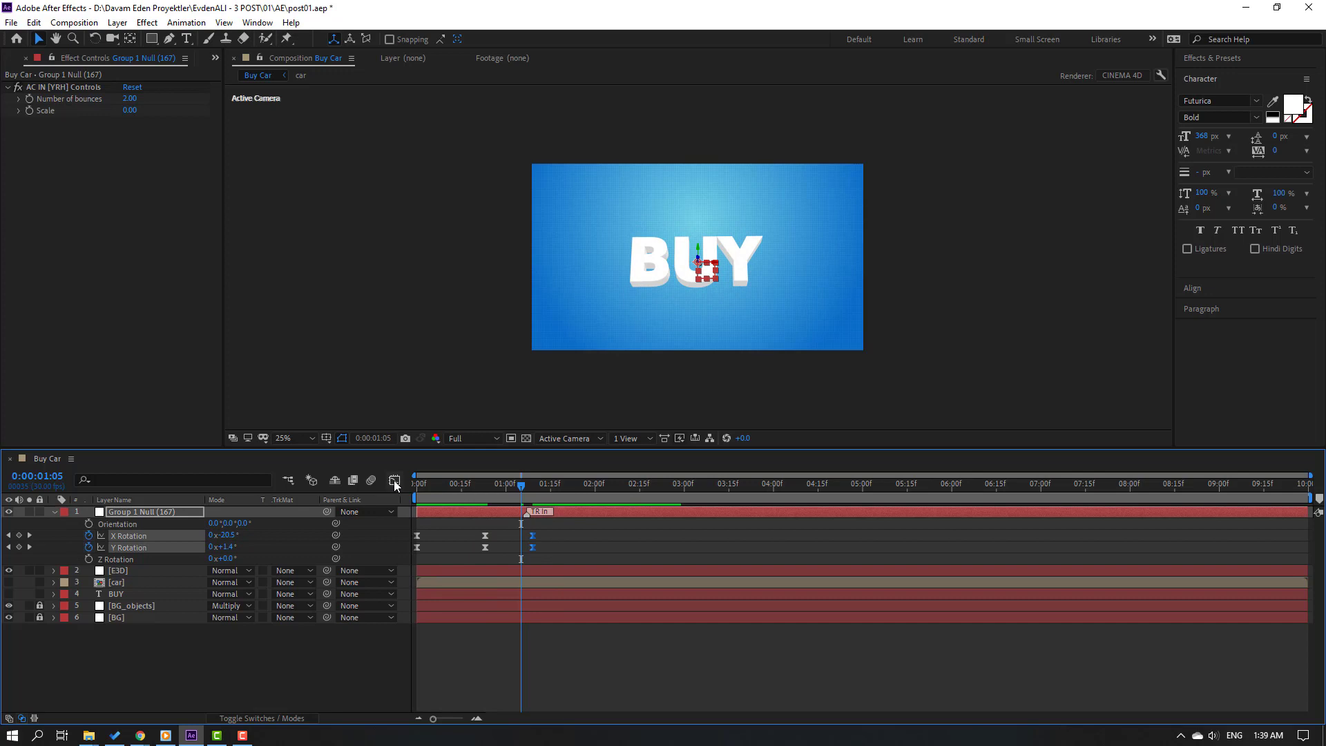
{"action": "left_click", "coordinate": [394, 480]}
{"action": "scroll", "coordinate": [571, 609], "scroll_direction": "up", "scroll_amount": 5}
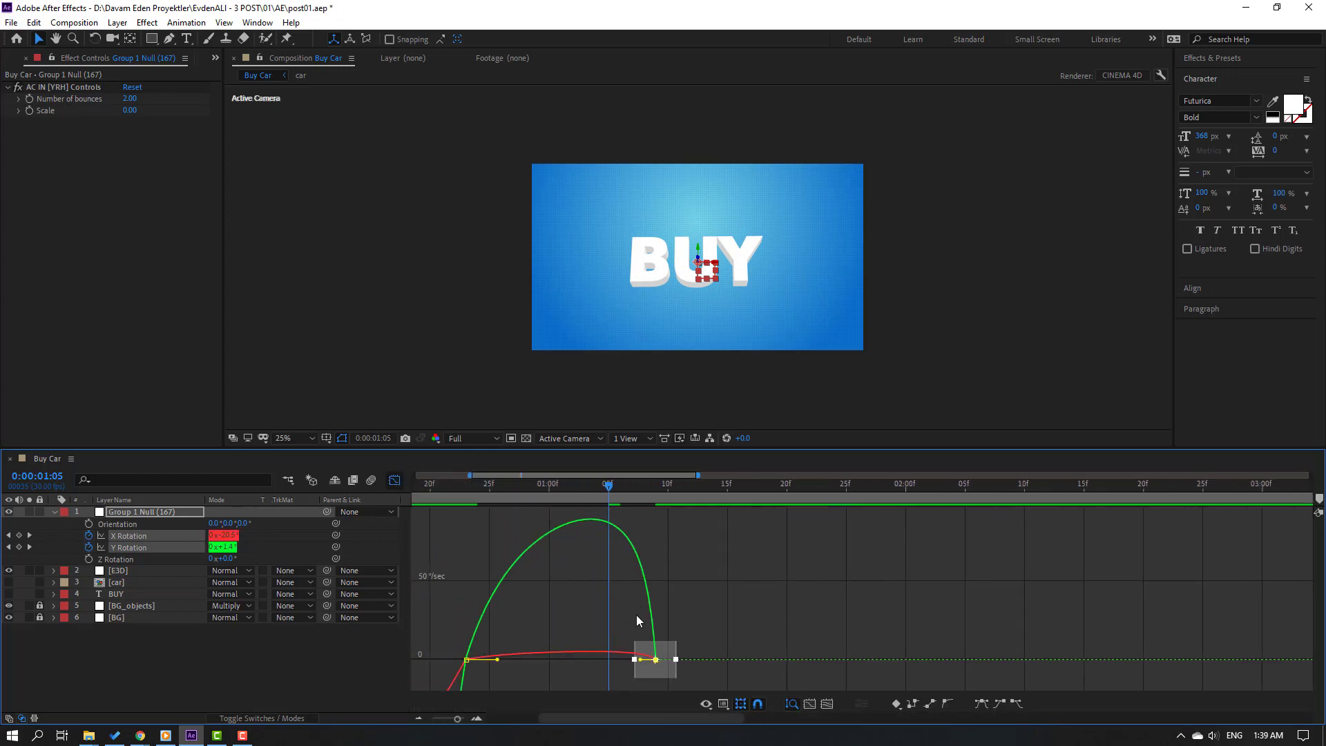
{"action": "left_click", "coordinate": [638, 571]}
{"action": "left_click_drag", "start_coordinate": [639, 573], "coordinate": [598, 584]}
{"action": "scroll", "coordinate": [661, 625], "scroll_direction": "down", "scroll_amount": 5}
{"action": "key", "text": "space"}
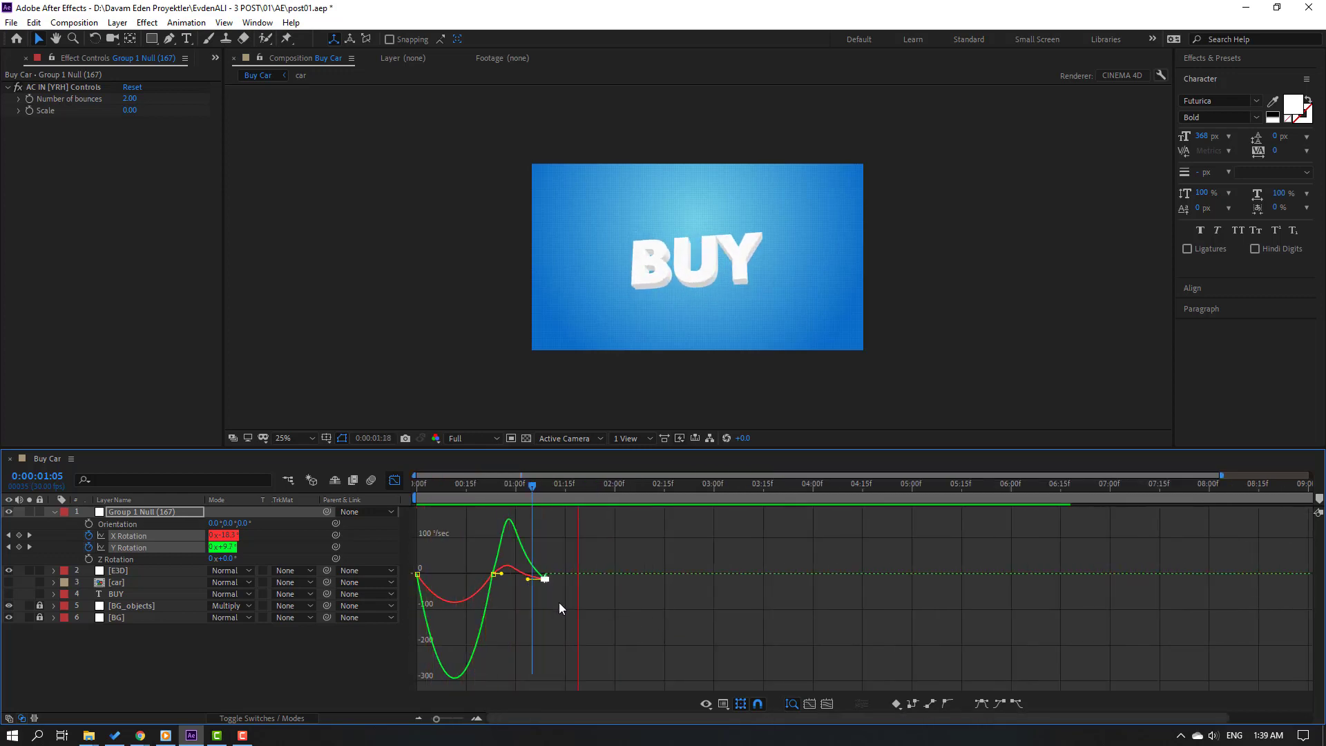
{"action": "left_click", "coordinate": [394, 479]}
{"action": "key", "text": "space"}
- Move the last pair of rotation keyframes to 0:00:01:21 and preview the slower settling
{"action": "left_click", "coordinate": [586, 528]}
{"action": "left_click_drag", "start_coordinate": [554, 537], "coordinate": [583, 547]}
{"action": "key", "text": "space"}
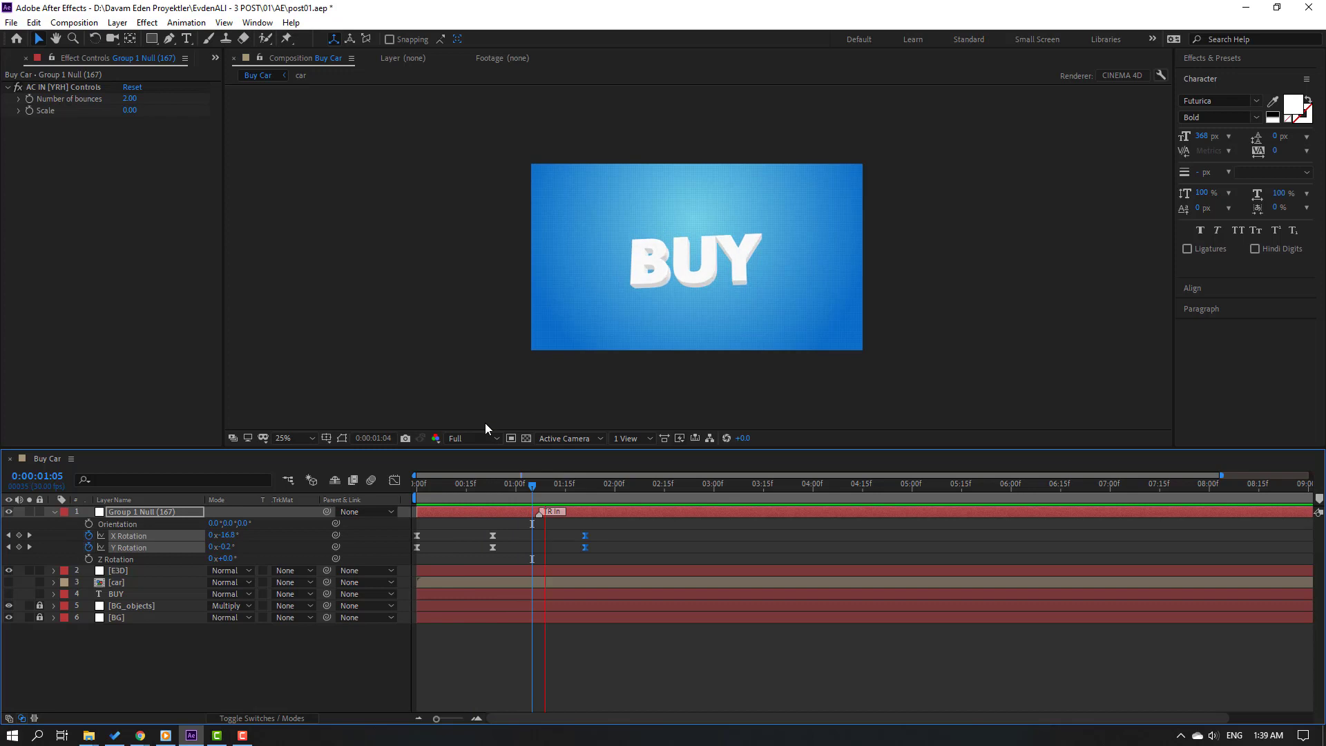
- Set the middle X Rotation keyframe at 0:00:00:23 to -8° and preview
{"action": "left_click", "coordinate": [493, 485]}
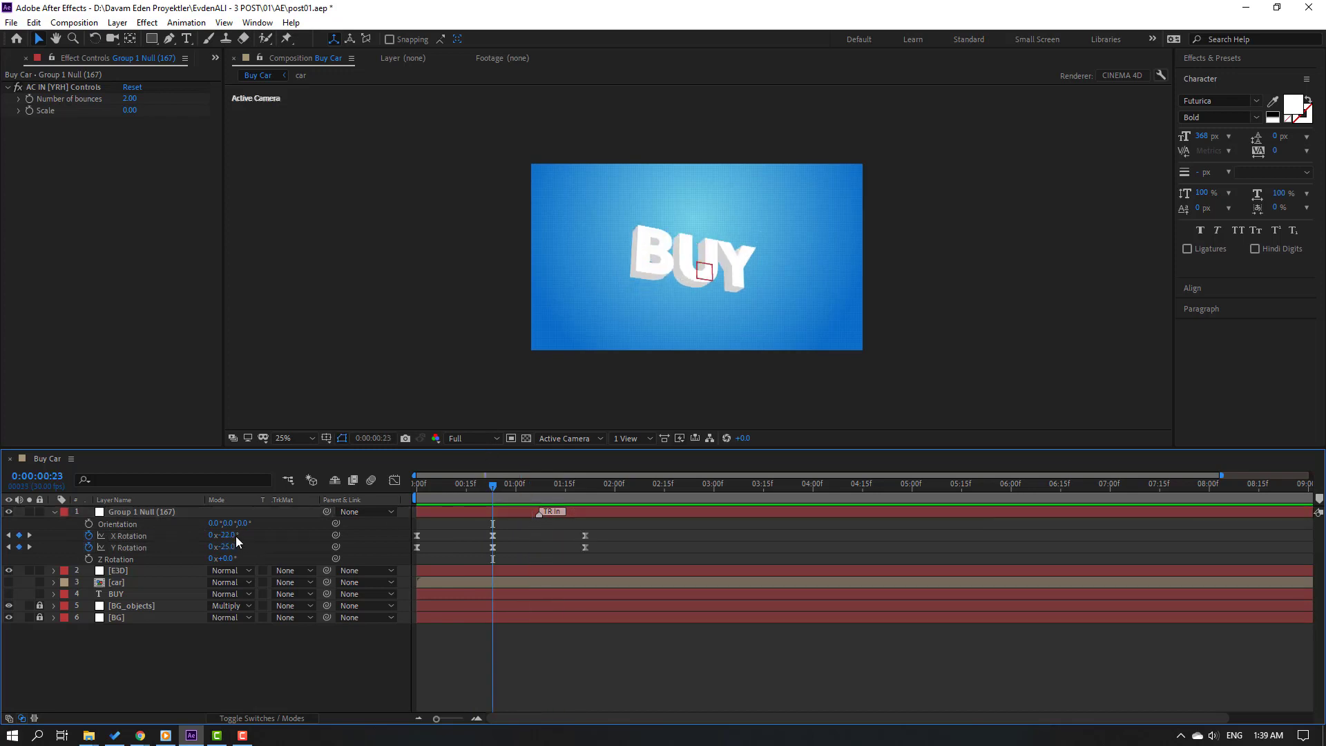
{"action": "left_click_drag", "start_coordinate": [237, 541], "coordinate": [237, 534]}
{"action": "left_click", "coordinate": [523, 546]}
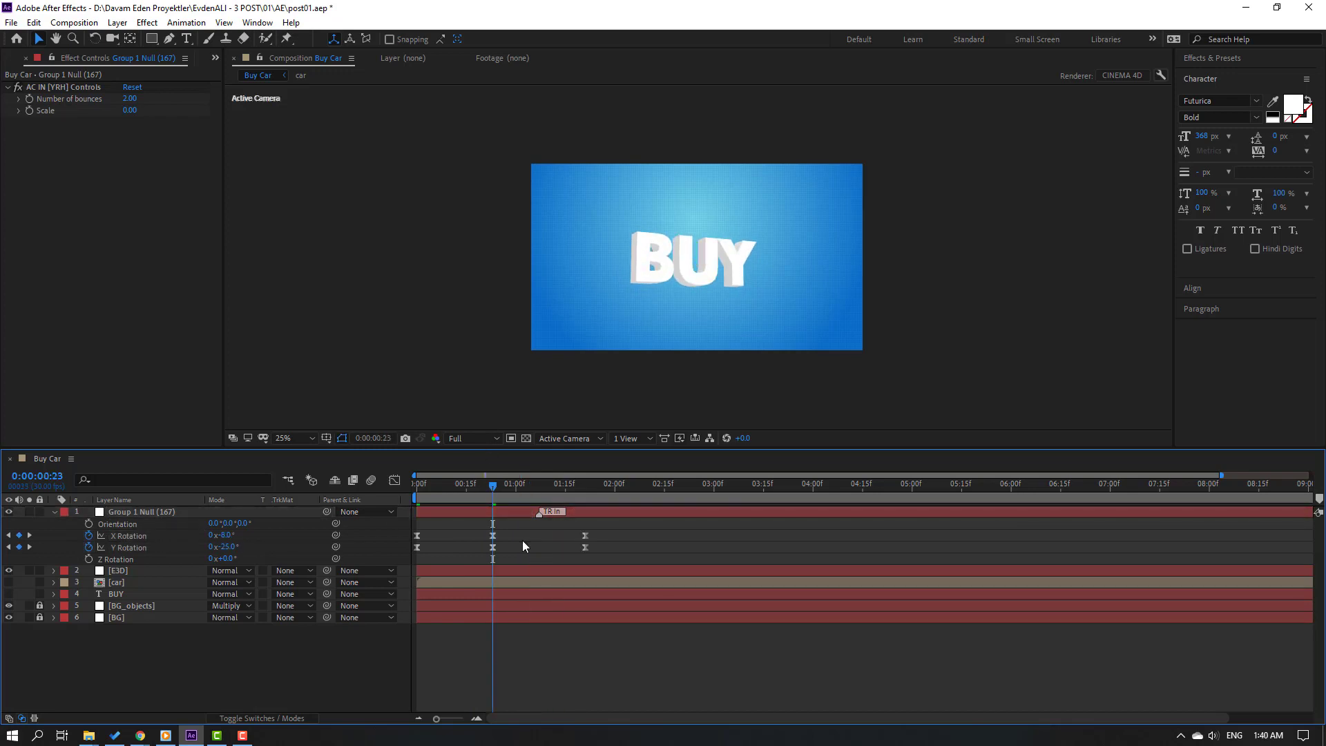
{"action": "key", "text": "space"}
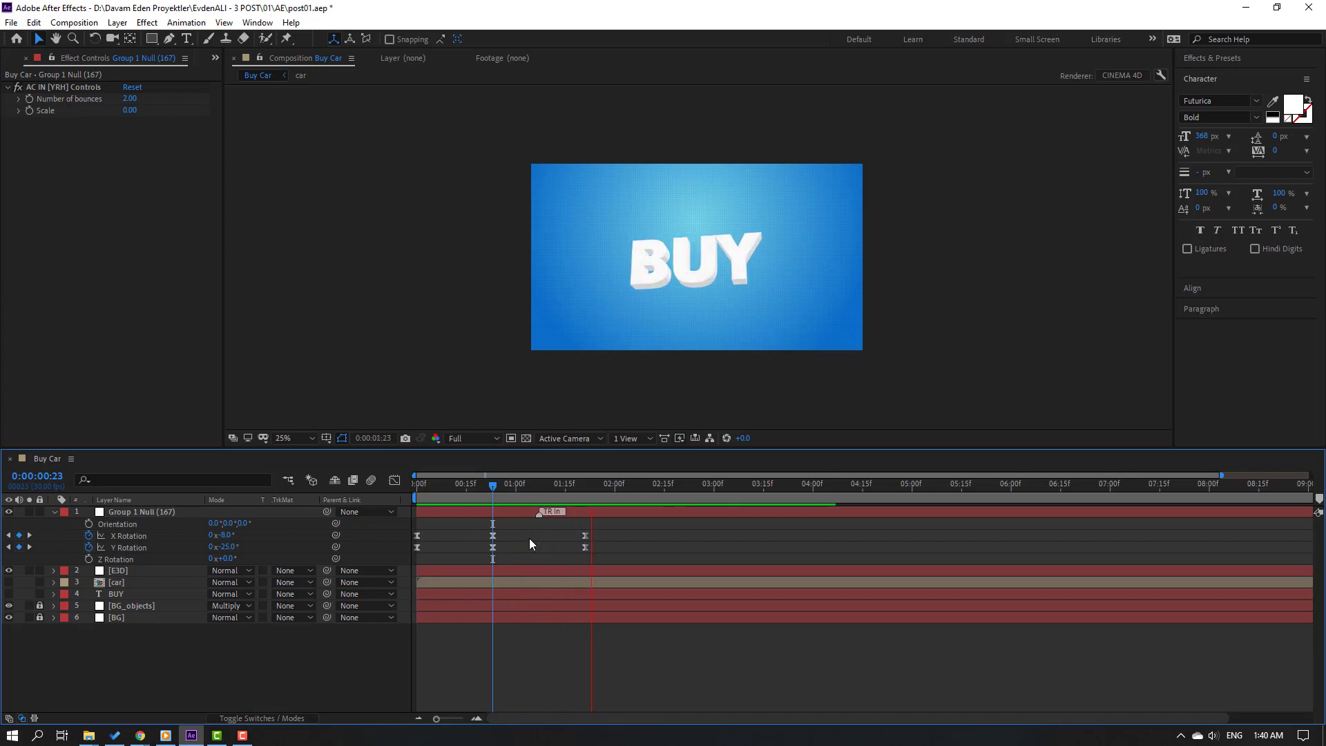
- Set the final X Rotation keyframe at 0:00:01:21 to -4° and preview the whole title animation
{"action": "left_click", "coordinate": [584, 488]}
{"action": "left_click_drag", "start_coordinate": [582, 487], "coordinate": [586, 487]}
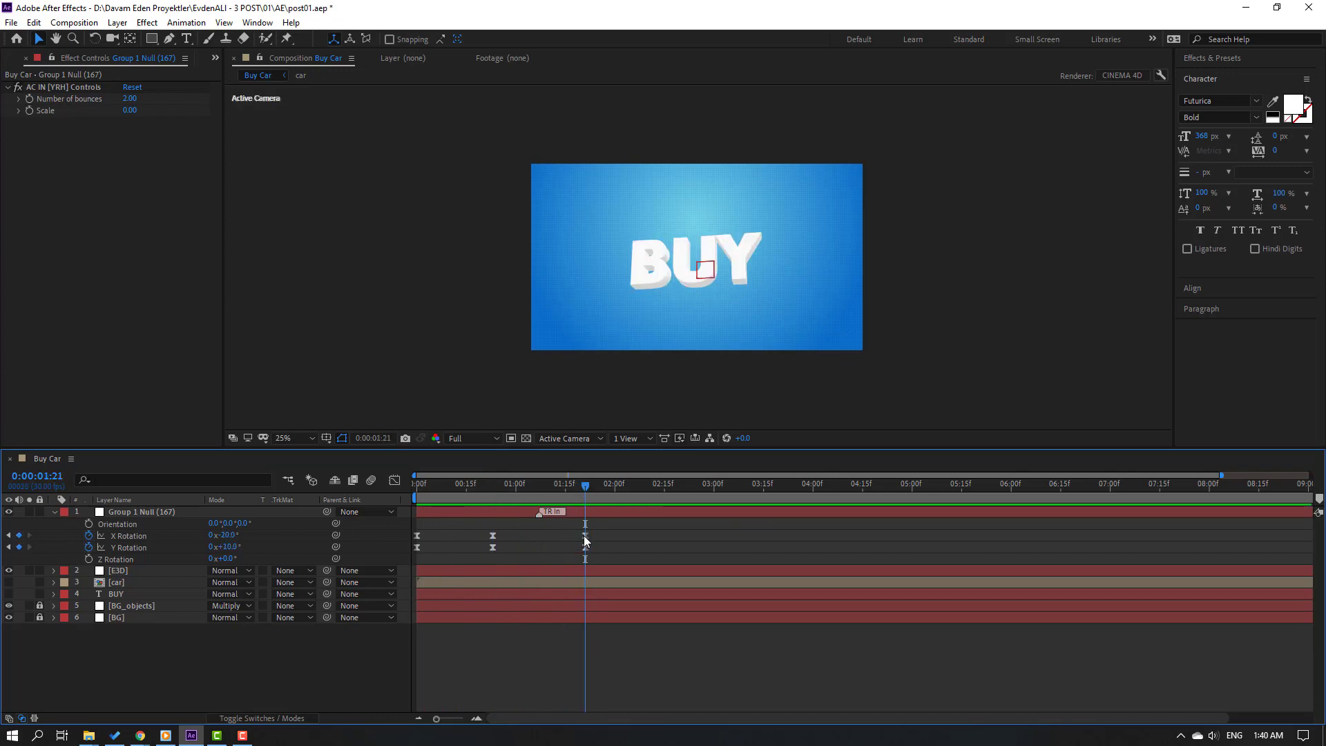
{"action": "left_click", "coordinate": [585, 536]}
{"action": "left_click_drag", "start_coordinate": [230, 535], "coordinate": [238, 533]}
{"action": "key", "text": "space"}
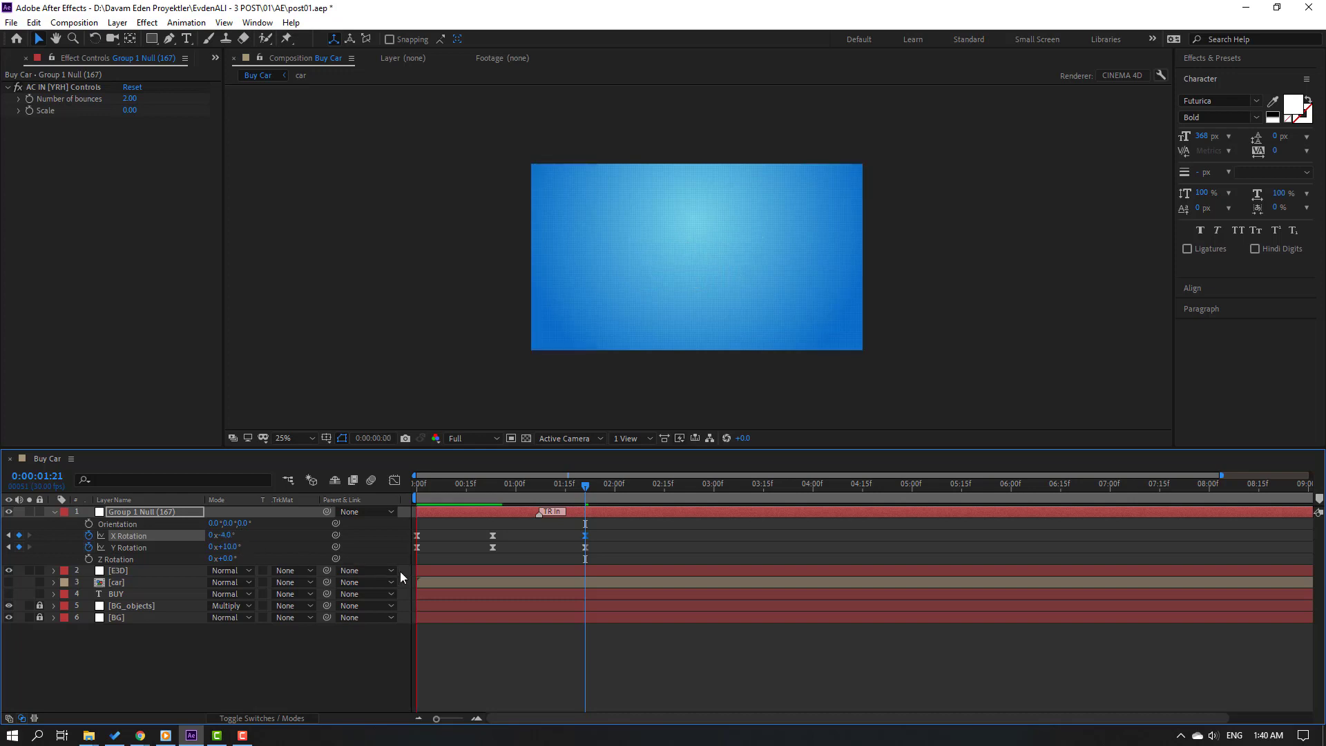
{"action": "key", "text": "space"}
{"action": "key", "text": "space"}
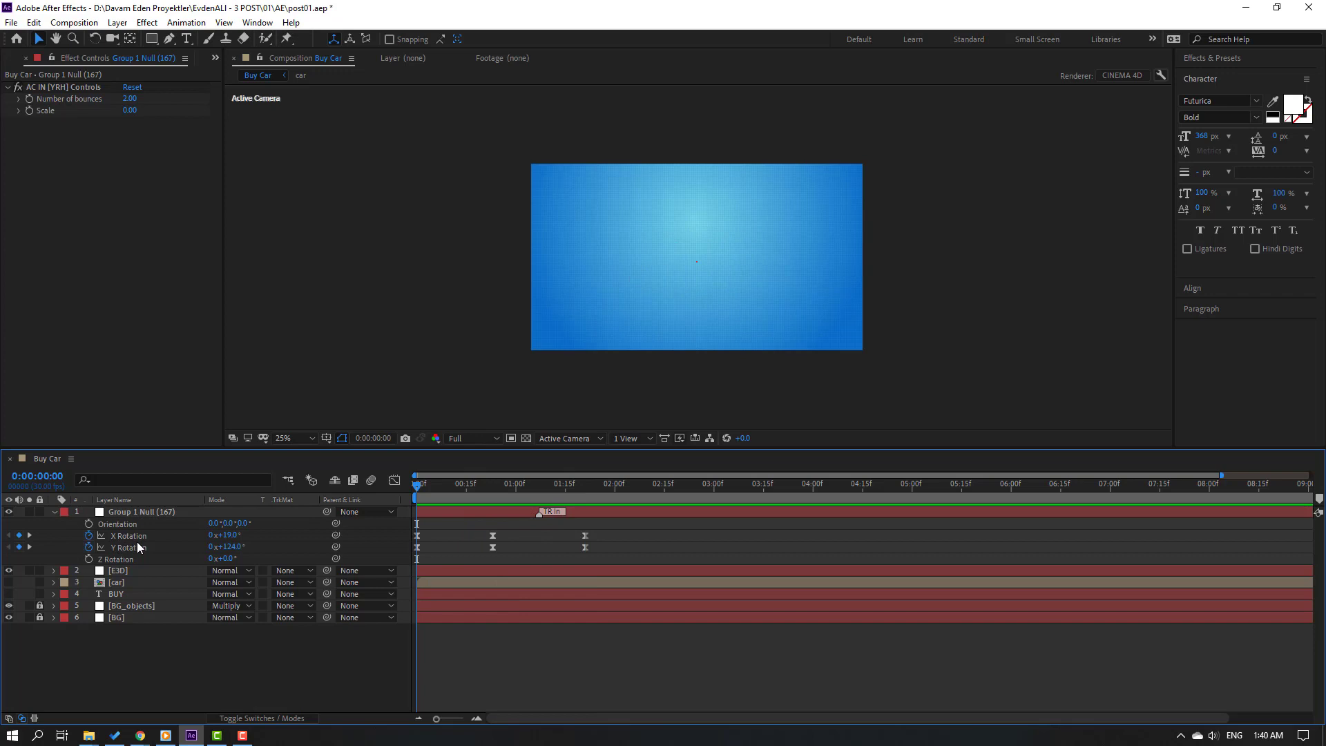
- Keyframe the null's Position at 0:00:02:05 and bring the text forward to Z -630 at 0:00:02:18
{"action": "left_click_drag", "start_coordinate": [549, 486], "coordinate": [632, 486]}
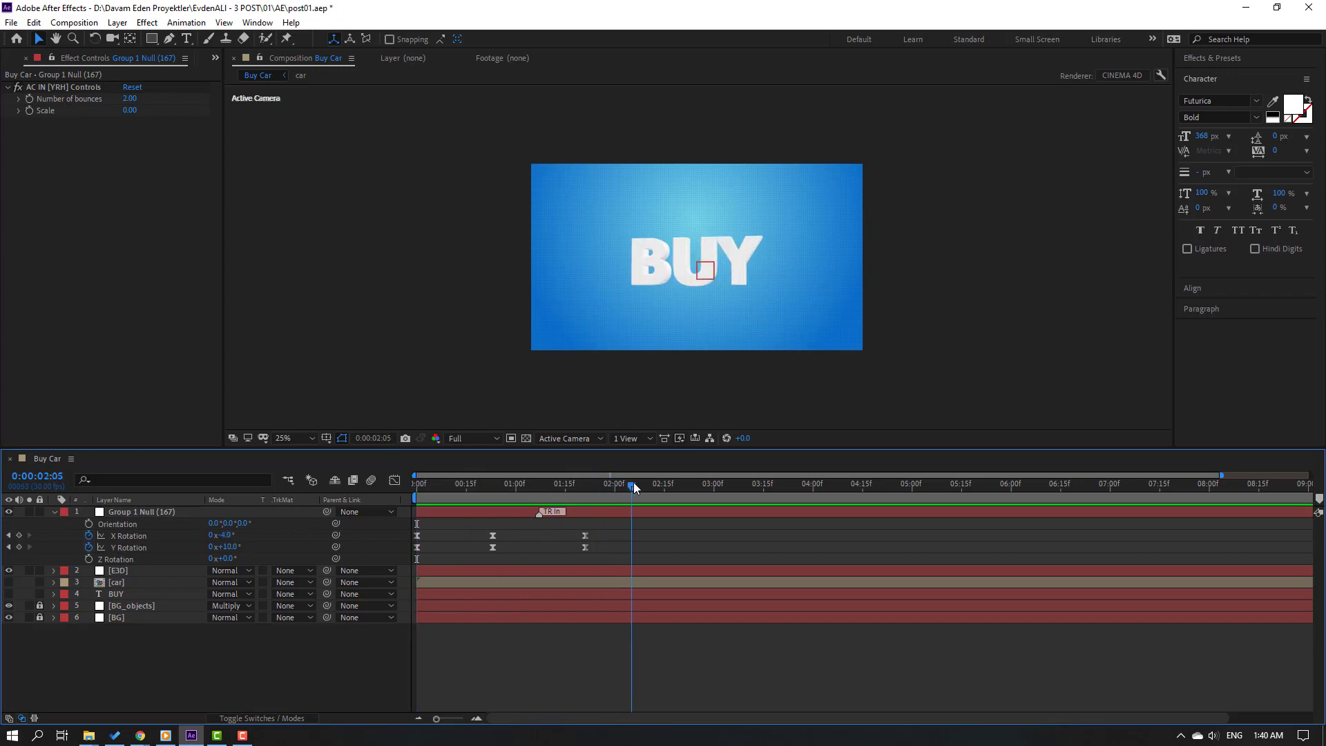
{"action": "left_click", "coordinate": [132, 523]}
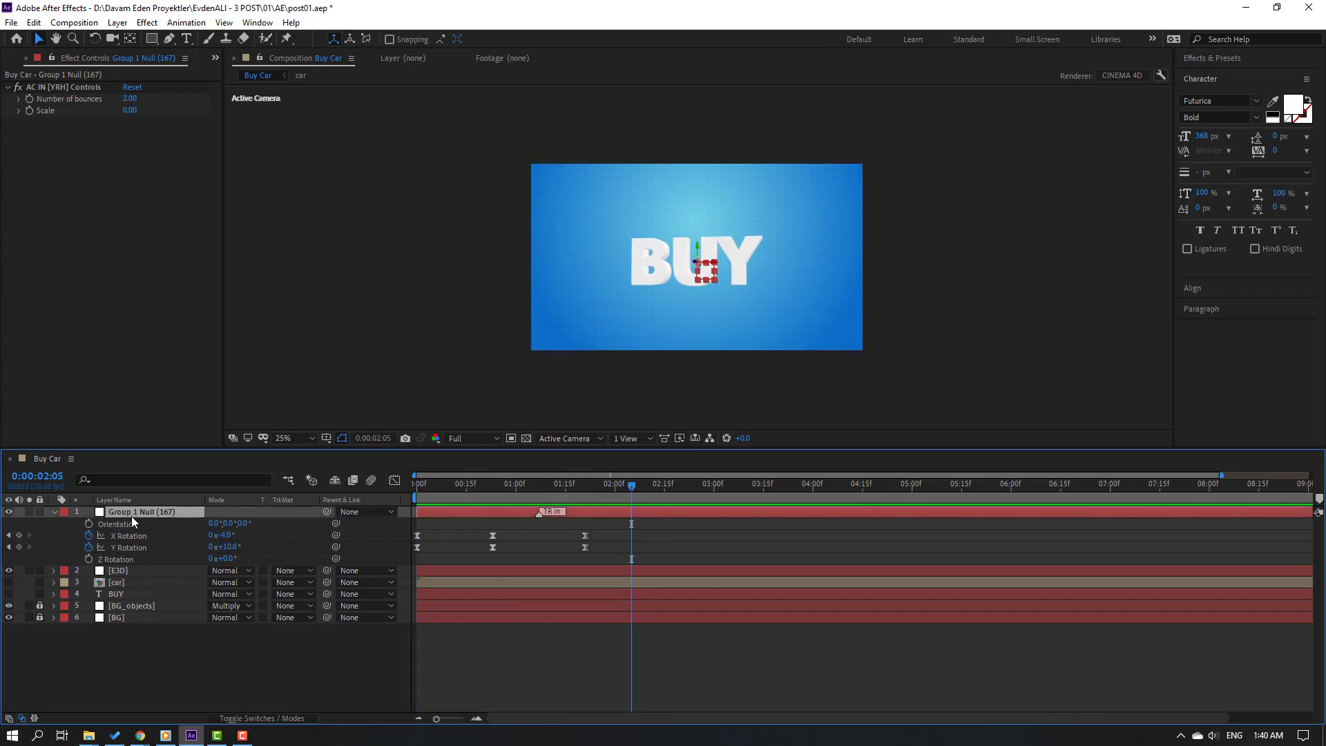
{"action": "key", "text": "shift+p"}
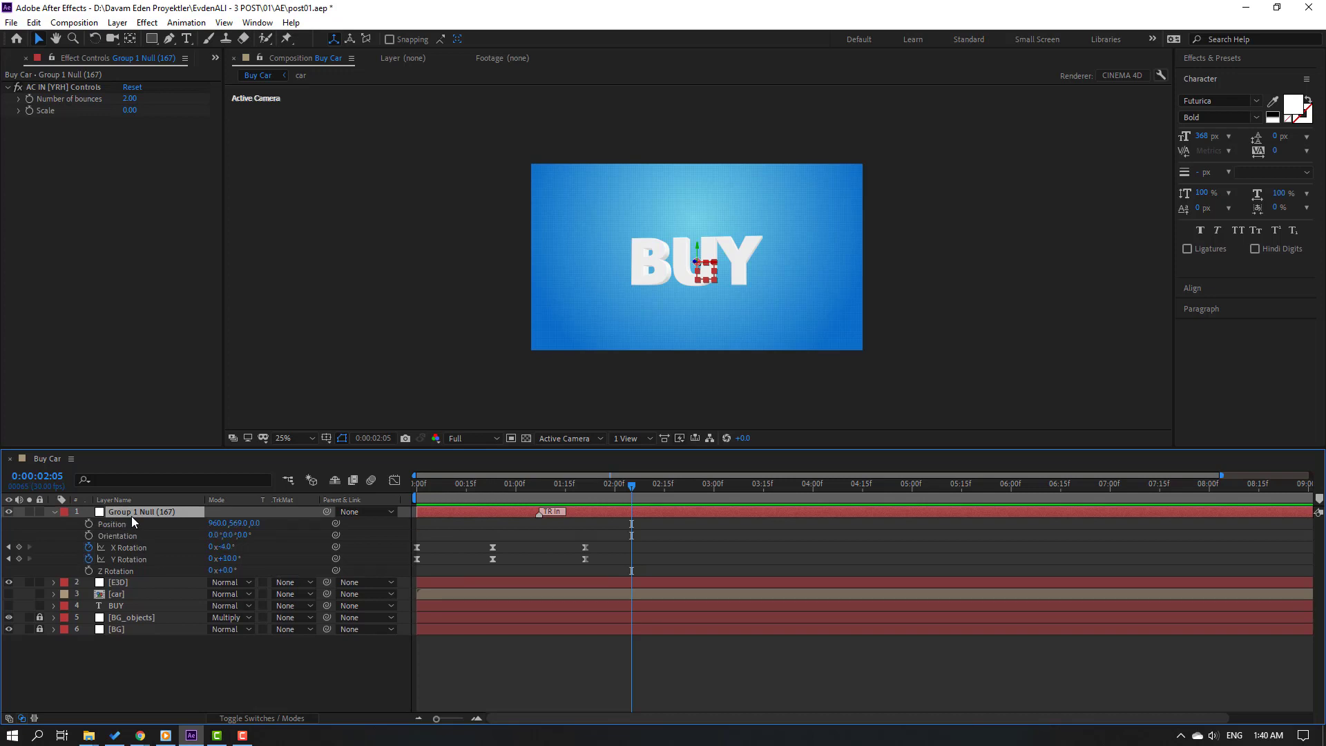
{"action": "left_click", "coordinate": [89, 523]}
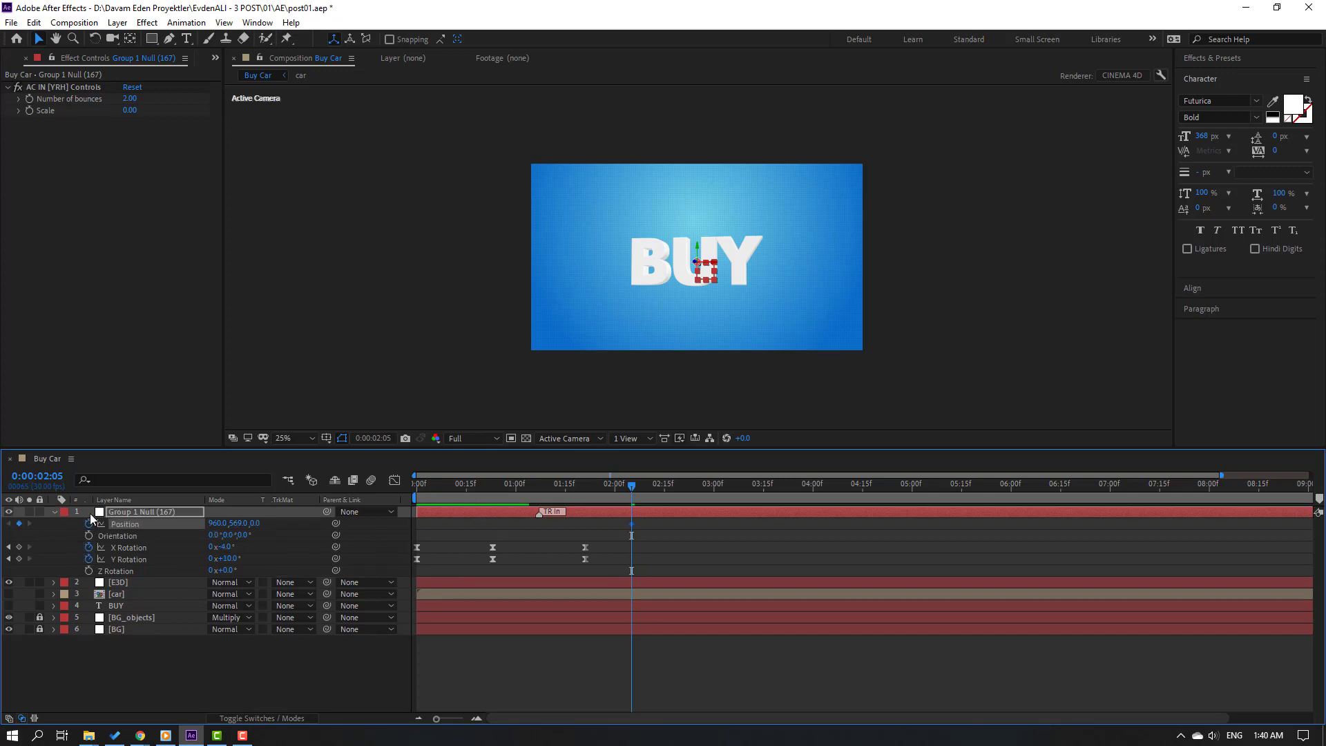
{"action": "left_click_drag", "start_coordinate": [635, 492], "coordinate": [677, 489]}
{"action": "mouse_move", "coordinate": [255, 522]}
{"action": "left_mouse_down"}
{"action": "mouse_move", "coordinate": [276, 523]}
{"action": "mouse_move", "coordinate": [257, 526]}
{"action": "left_mouse_up"}
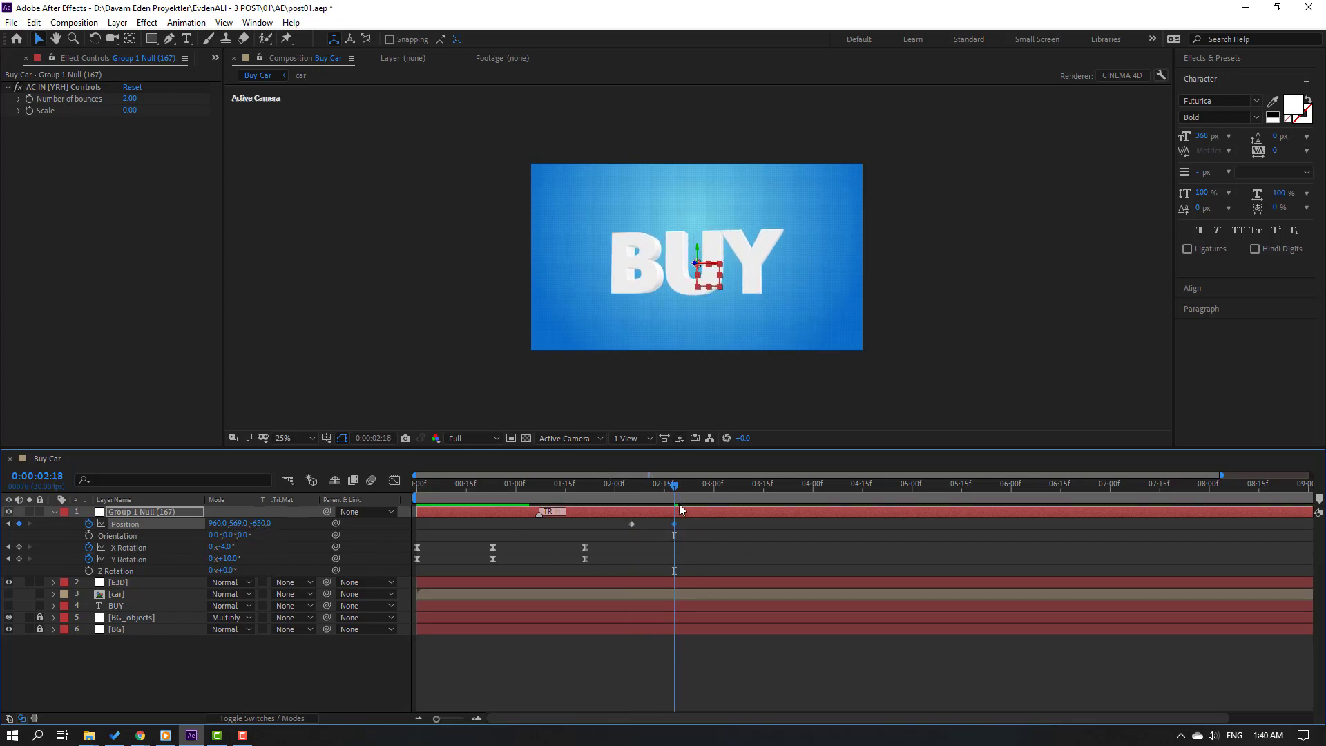
- Keyframe the null's X and Y Rotation at 0:00:02:05, and set X to -15° and Y to -17° at 0:00:02:18
{"action": "left_click_drag", "start_coordinate": [663, 490], "coordinate": [633, 490]}
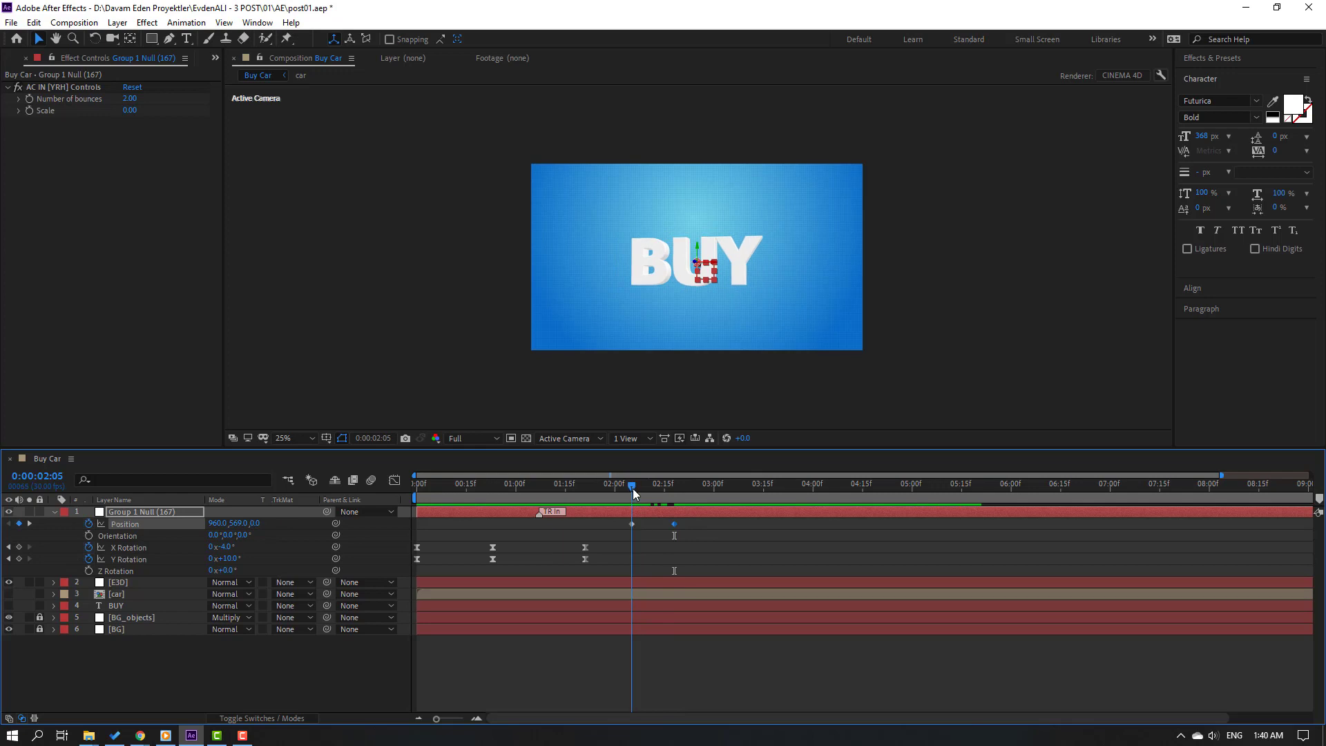
{"action": "left_click", "coordinate": [19, 558]}
{"action": "left_click", "coordinate": [19, 547]}
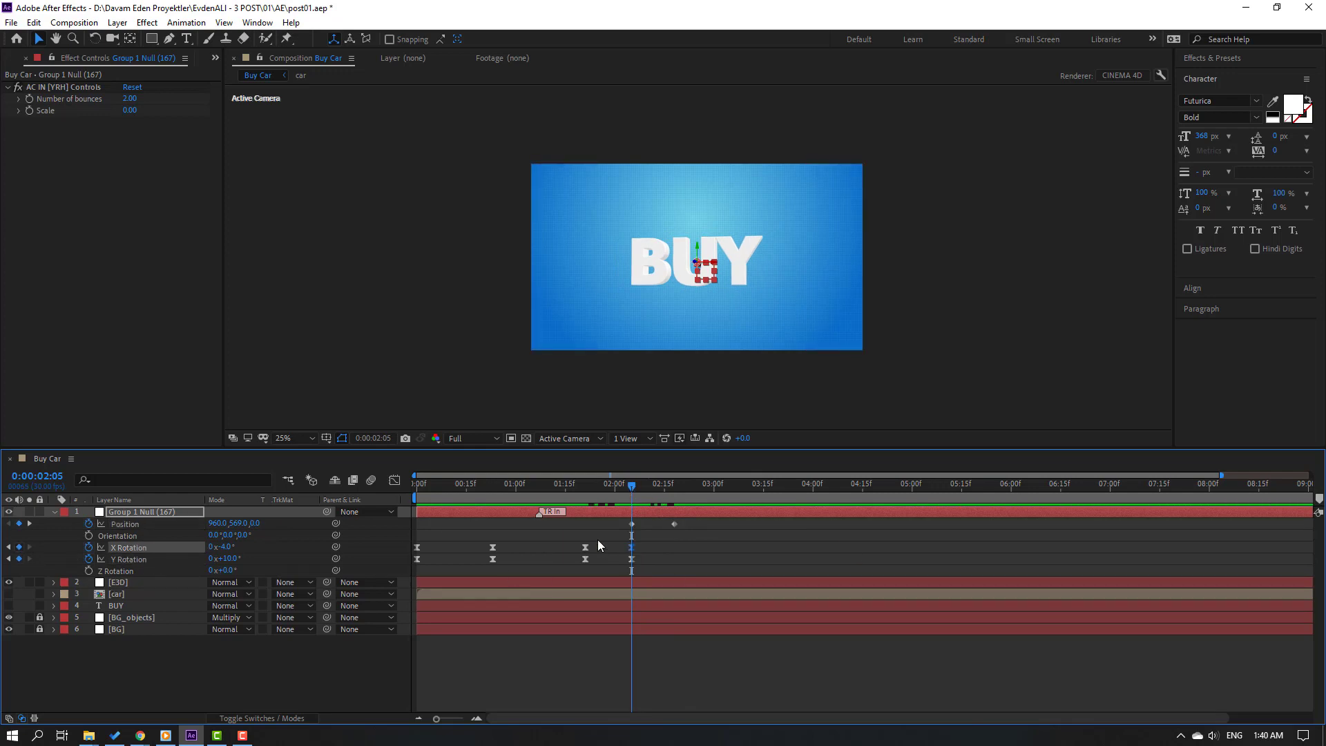
{"action": "left_click", "coordinate": [675, 488]}
{"action": "left_click", "coordinate": [263, 560]}
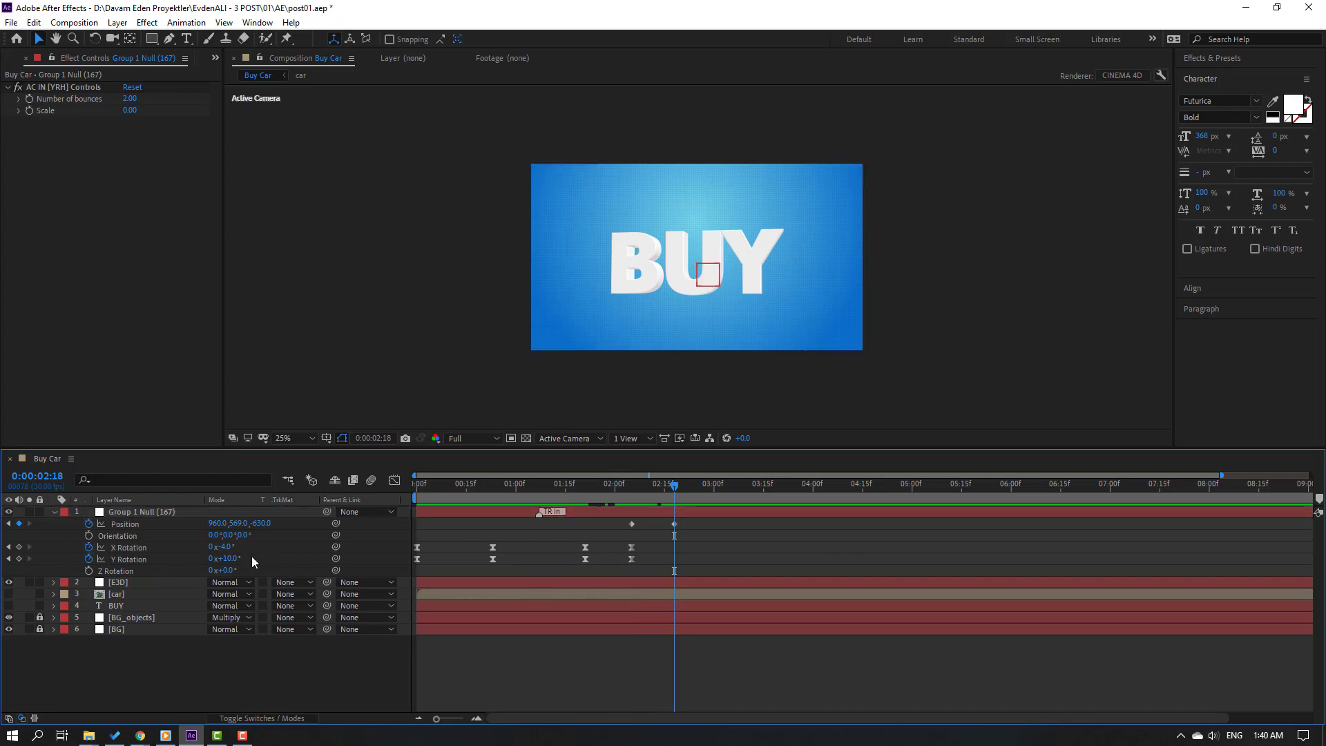
{"action": "mouse_move", "coordinate": [230, 559]}
{"action": "left_mouse_down"}
{"action": "mouse_move", "coordinate": [212, 570]}
{"action": "mouse_move", "coordinate": [221, 550]}
{"action": "left_mouse_up"}
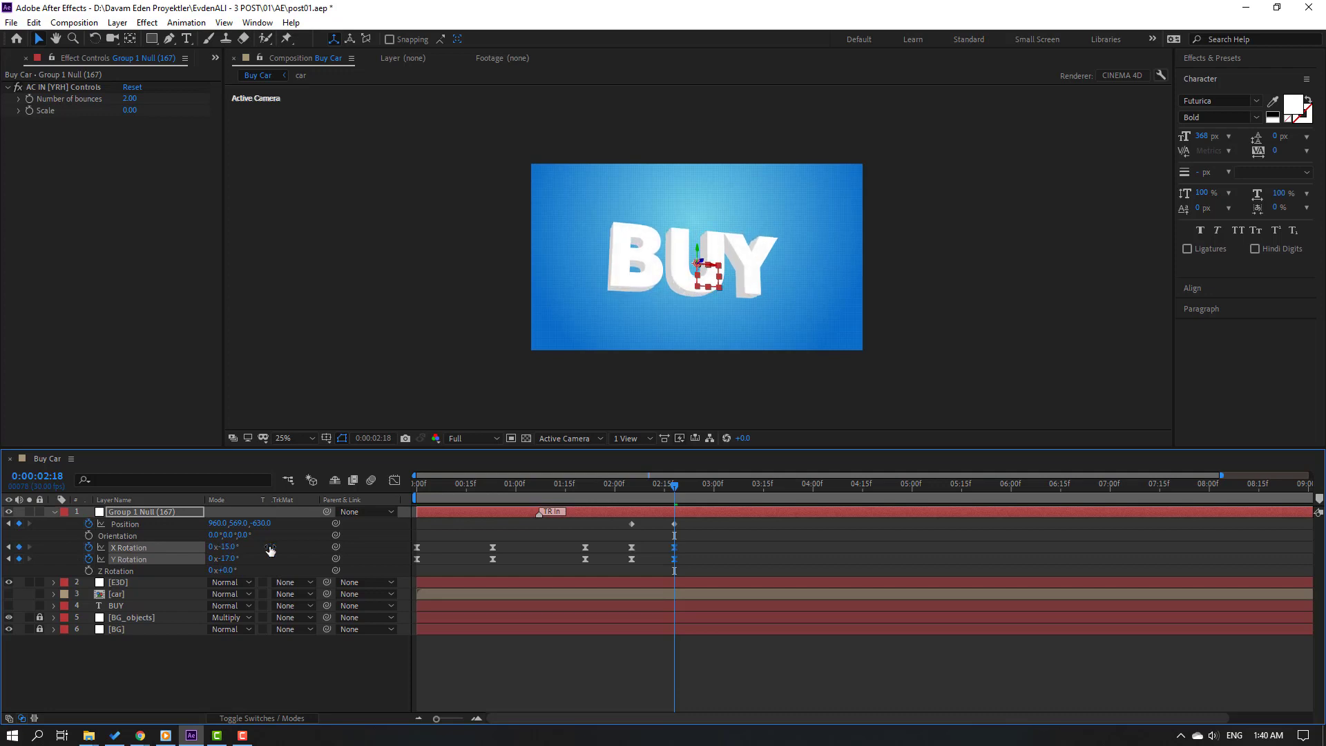
- Apply Easy Ease to both Position keyframes, start the work area at about 0:00:01:25 and preview the forward move
{"action": "left_click", "coordinate": [674, 524]}
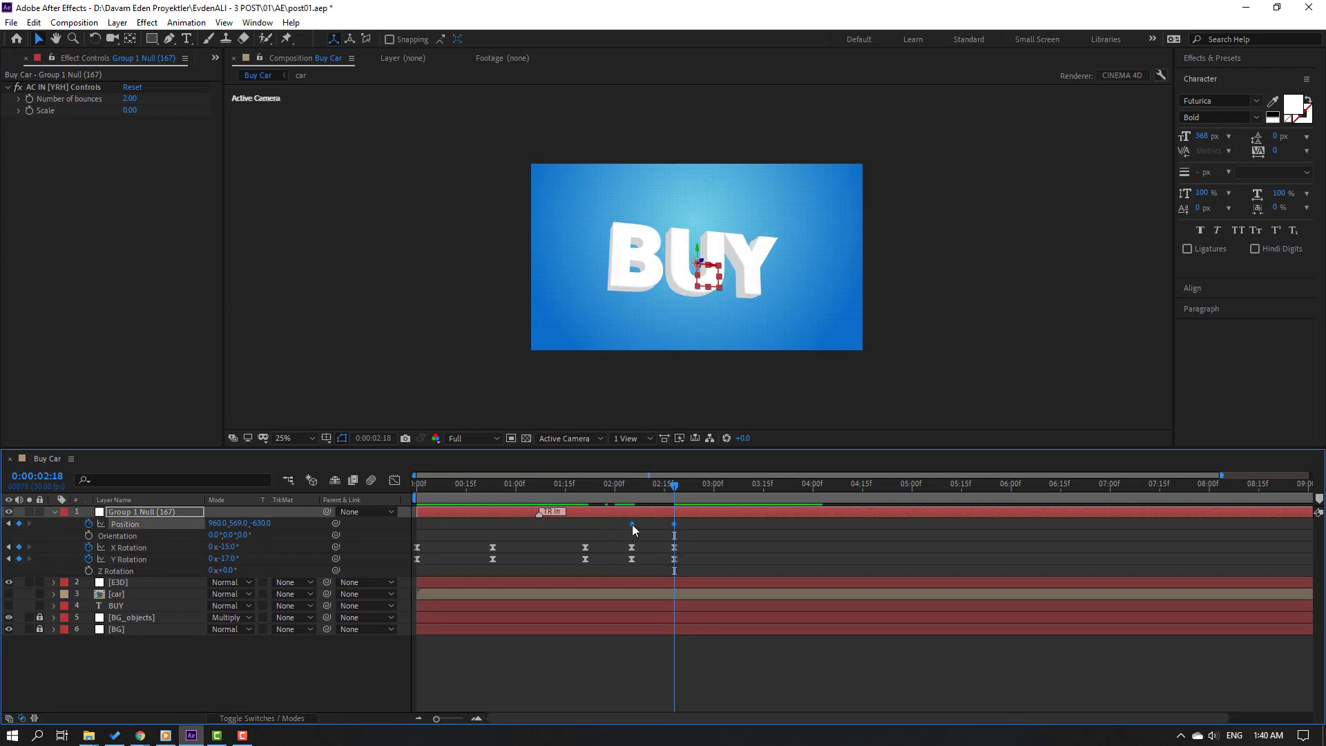
{"action": "right_click", "coordinate": [631, 524]}
{"action": "mouse_move", "coordinate": [732, 696]}
{"action": "left_click", "coordinate": [832, 605]}
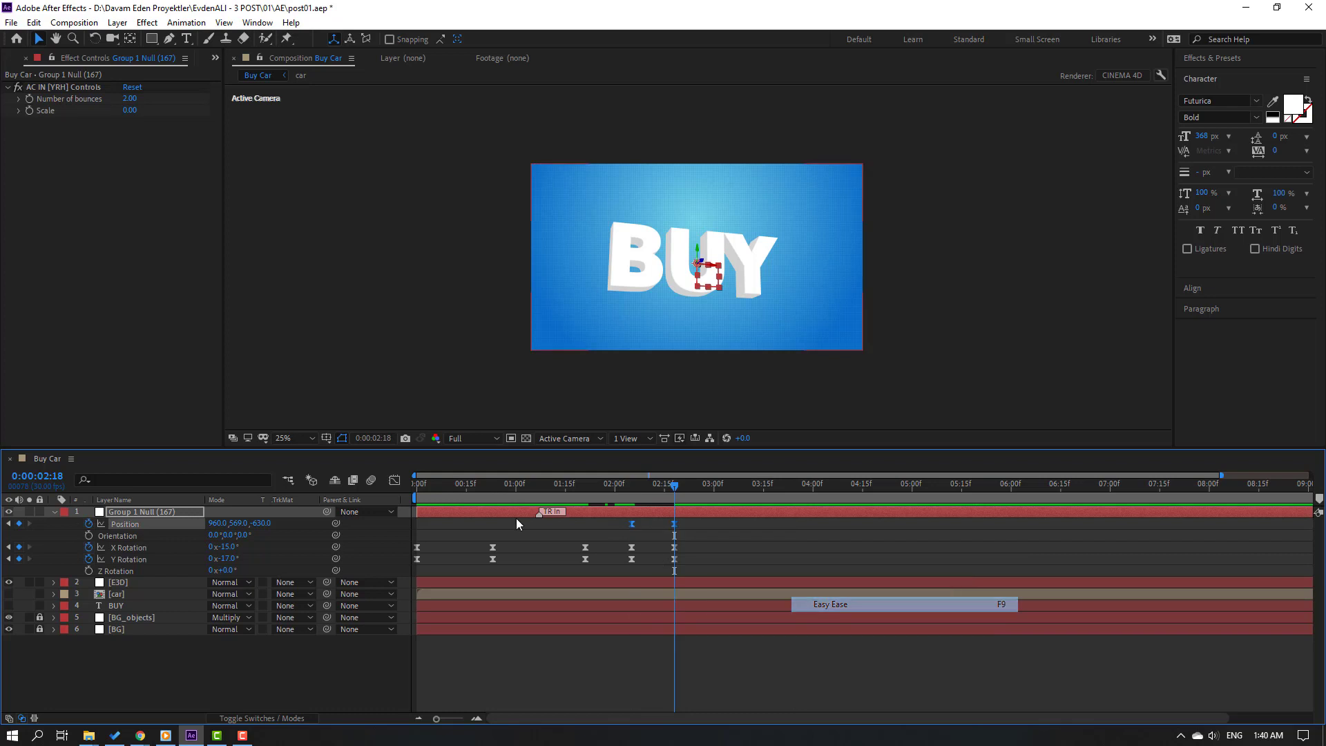
{"action": "left_click_drag", "start_coordinate": [412, 497], "coordinate": [595, 497]}
{"action": "key", "text": "space"}
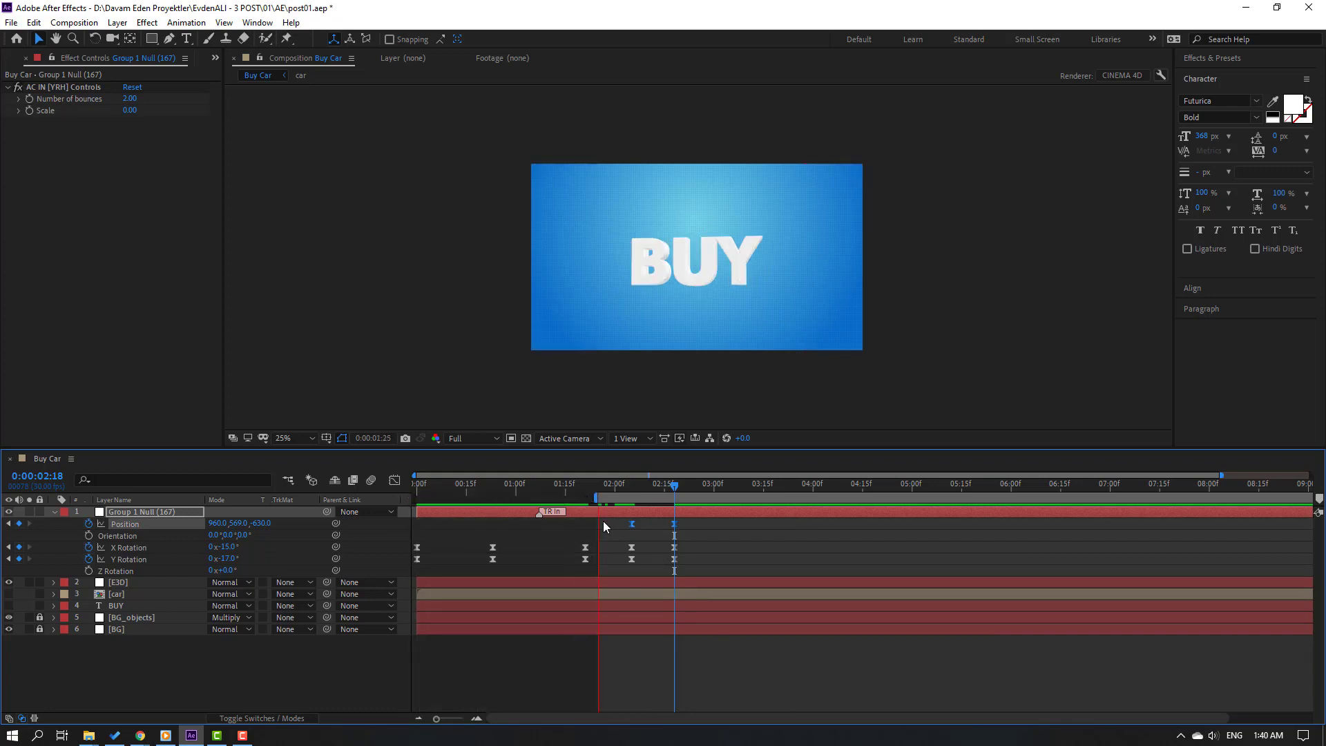
- Move the last Position and rotation keyframes to 0:00:02:29, reshape their speed curves into a fast start with a long slow-down, and preview
{"action": "left_click", "coordinate": [690, 529]}
{"action": "left_click_drag", "start_coordinate": [690, 529], "coordinate": [713, 565]}
{"action": "key", "text": "space"}
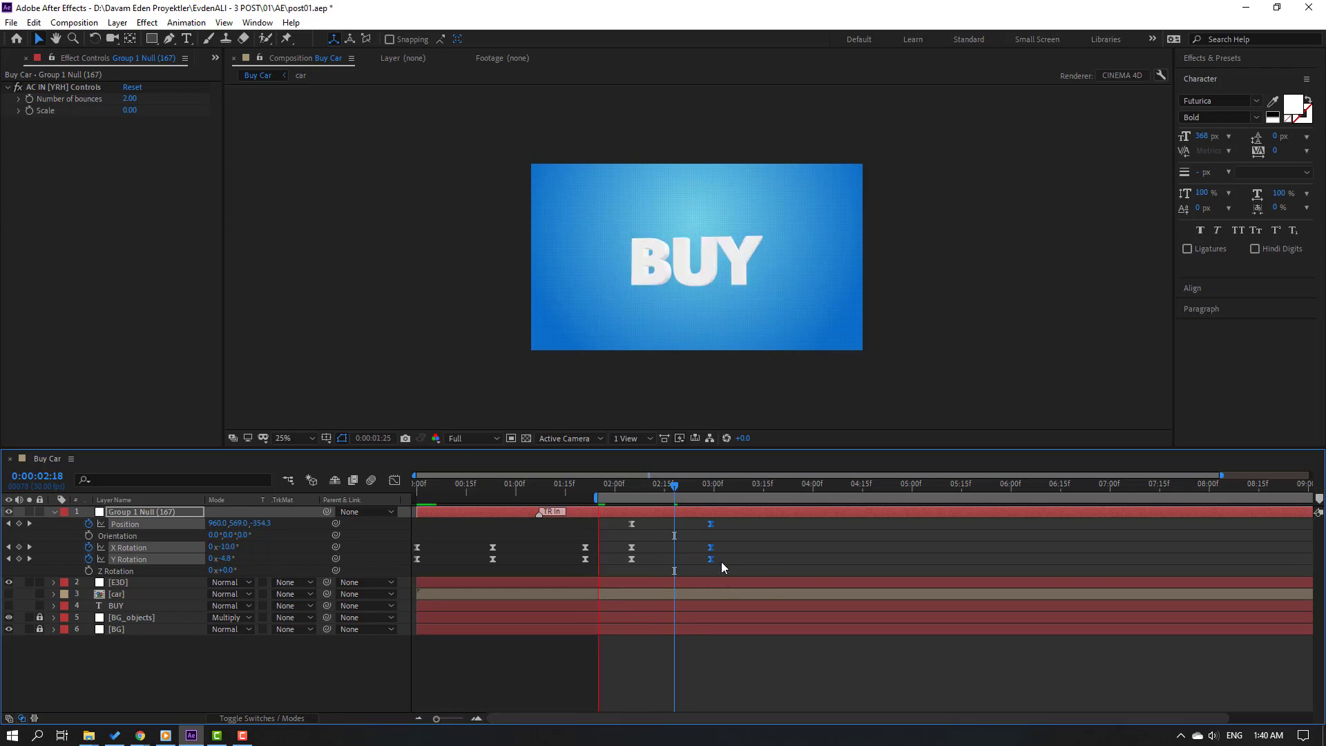
{"action": "key", "text": "space"}
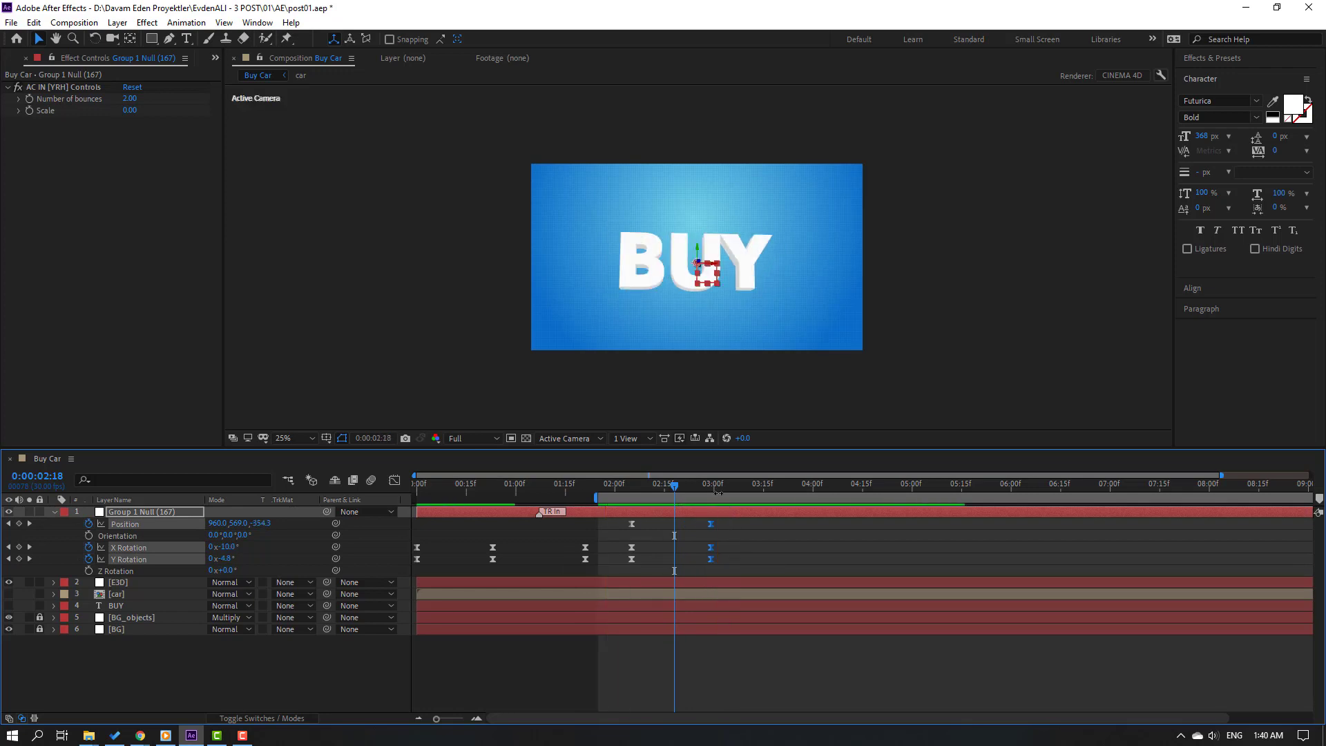
{"action": "left_click", "coordinate": [394, 480]}
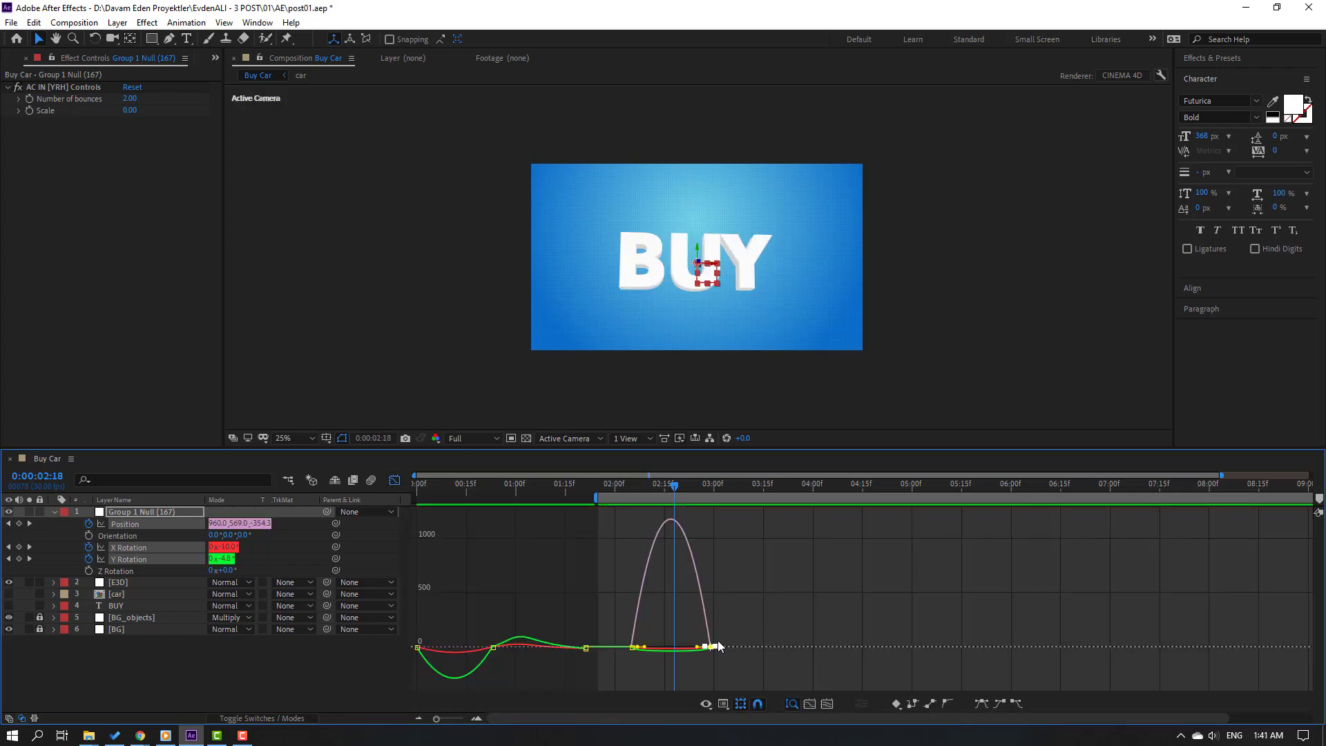
{"action": "key", "text": "equal"}
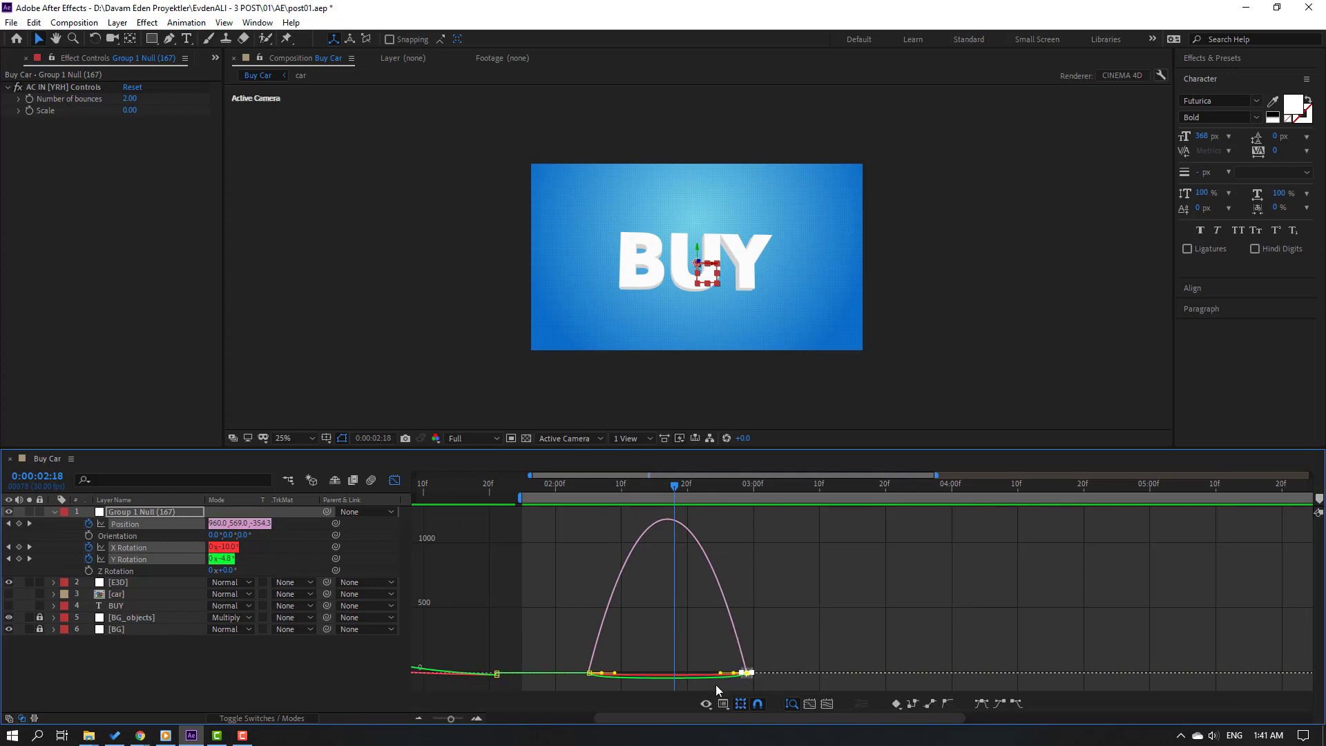
{"action": "left_click_drag", "start_coordinate": [733, 672], "coordinate": [669, 666]}
{"action": "key", "text": "space"}
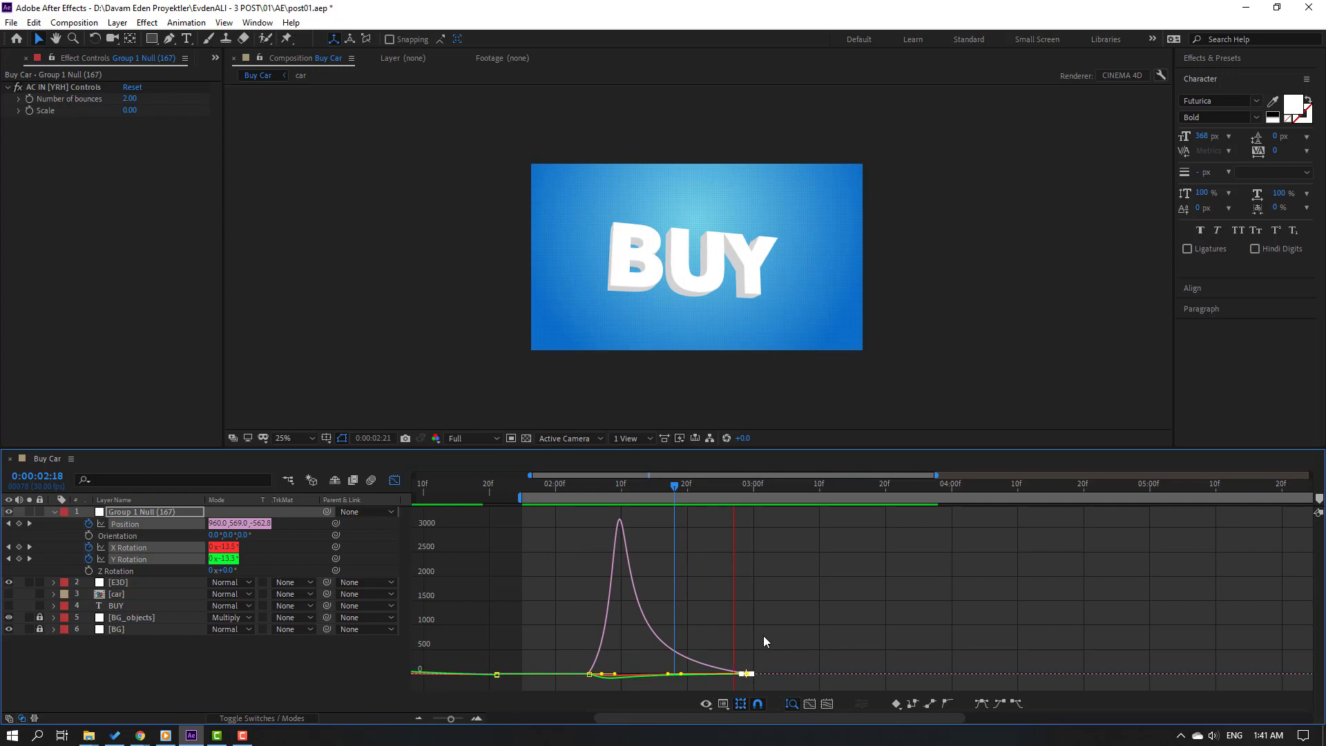
- Stretch the forward move by shifting the last Position and rotation keyframes to 0:00:03:08, and preview it
{"action": "left_click", "coordinate": [395, 482]}
{"action": "left_click_drag", "start_coordinate": [747, 526], "coordinate": [808, 536]}
{"action": "key", "text": "space"}
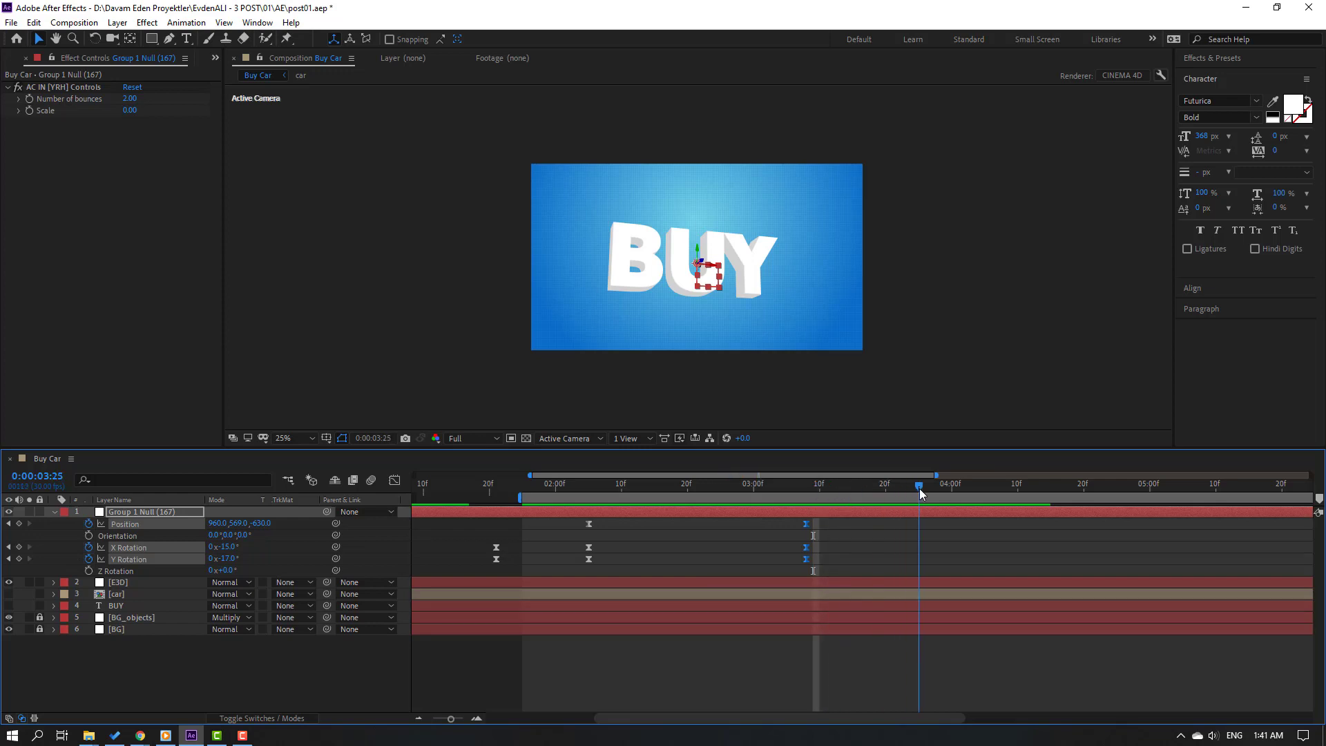
- At 0:00:03:29, keyframe the null's Position Z at -220, Y Rotation at 175° and X Rotation at -58°
{"action": "left_click", "coordinate": [870, 540]}
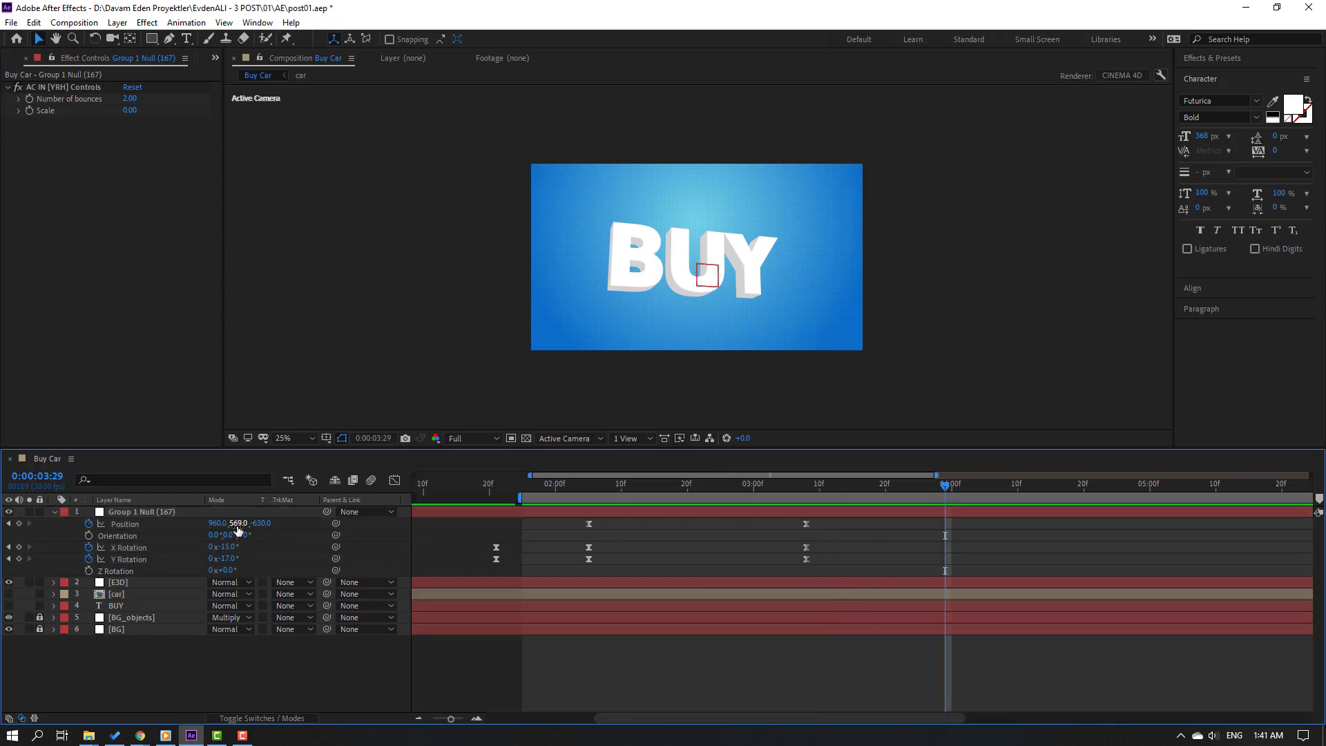
{"action": "left_click_drag", "start_coordinate": [237, 523], "coordinate": [346, 541]}
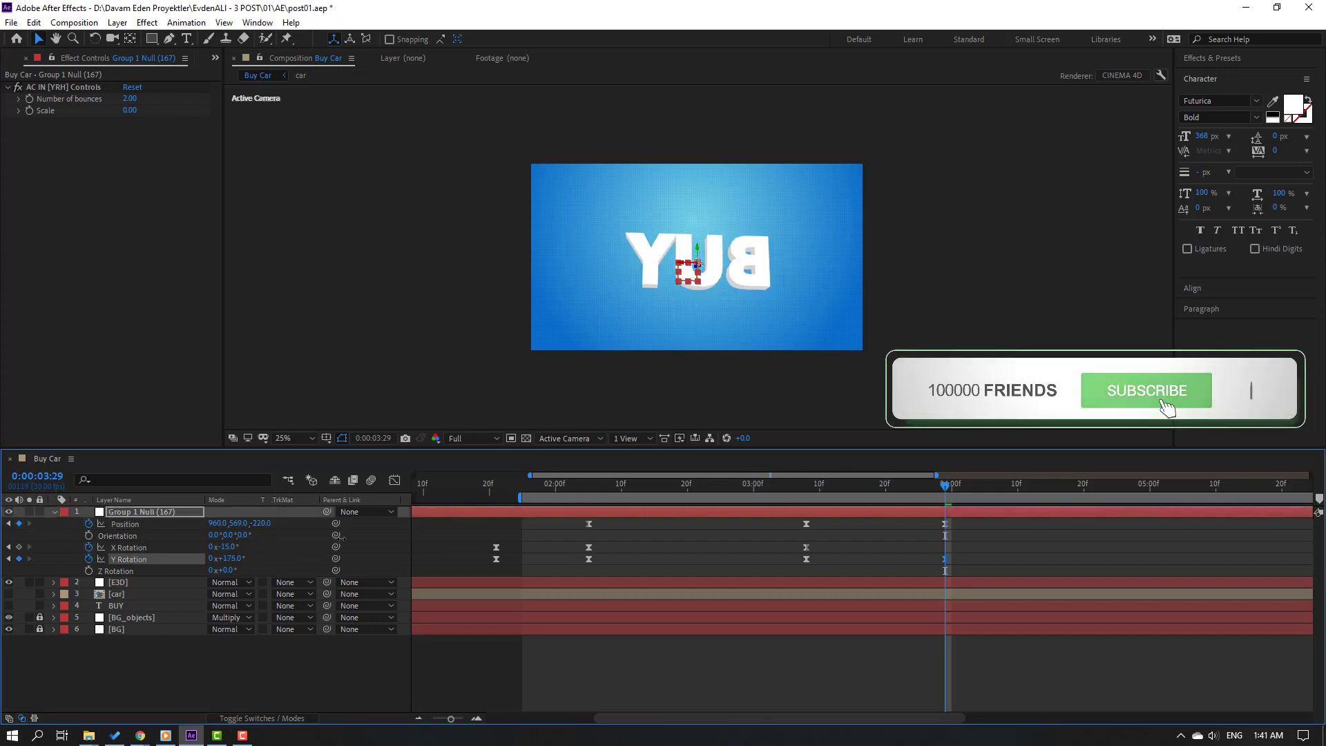
{"action": "left_click_drag", "start_coordinate": [230, 549], "coordinate": [192, 549]}
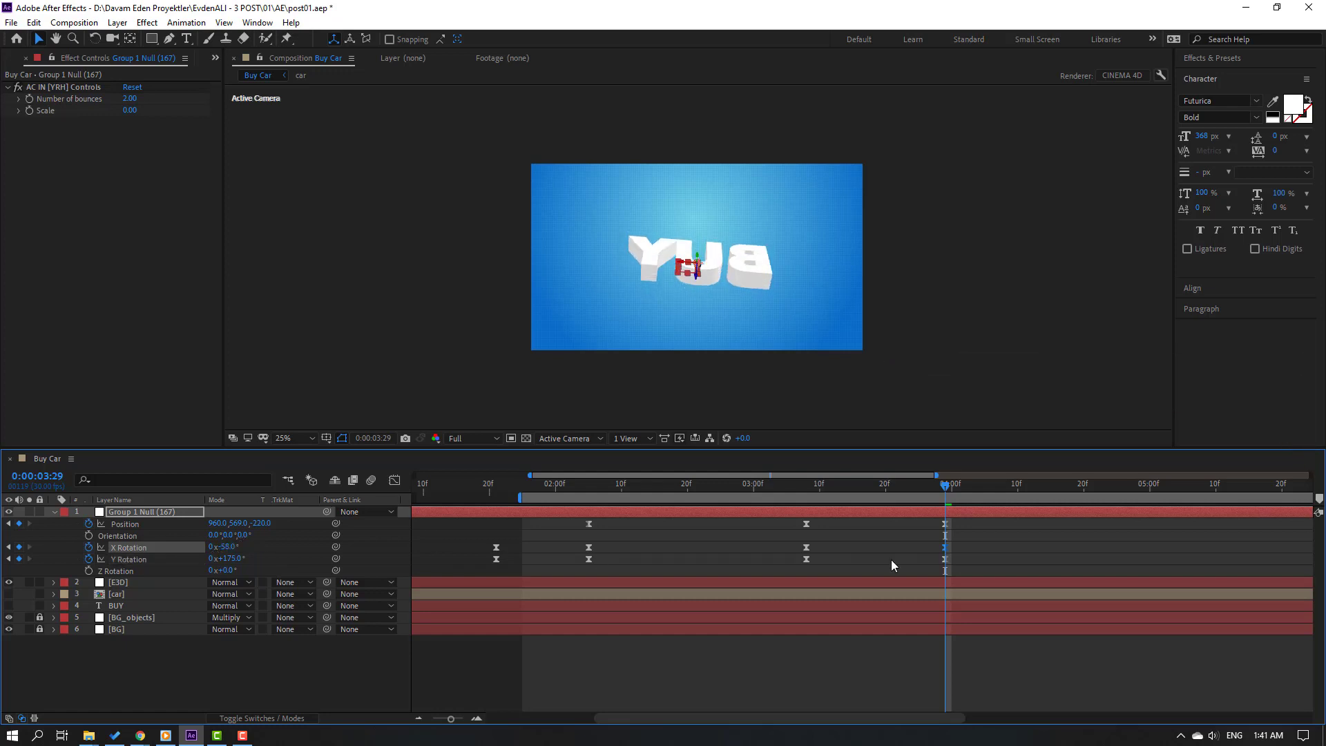
- Move the flip's end keyframes to 0:00:03:21, reshape its Position and rotation speed curves to peak early and settle slowly, and preview
{"action": "left_click_drag", "start_coordinate": [747, 479], "coordinate": [885, 486]}
{"action": "left_click", "coordinate": [974, 535]}
{"action": "key", "text": "space"}
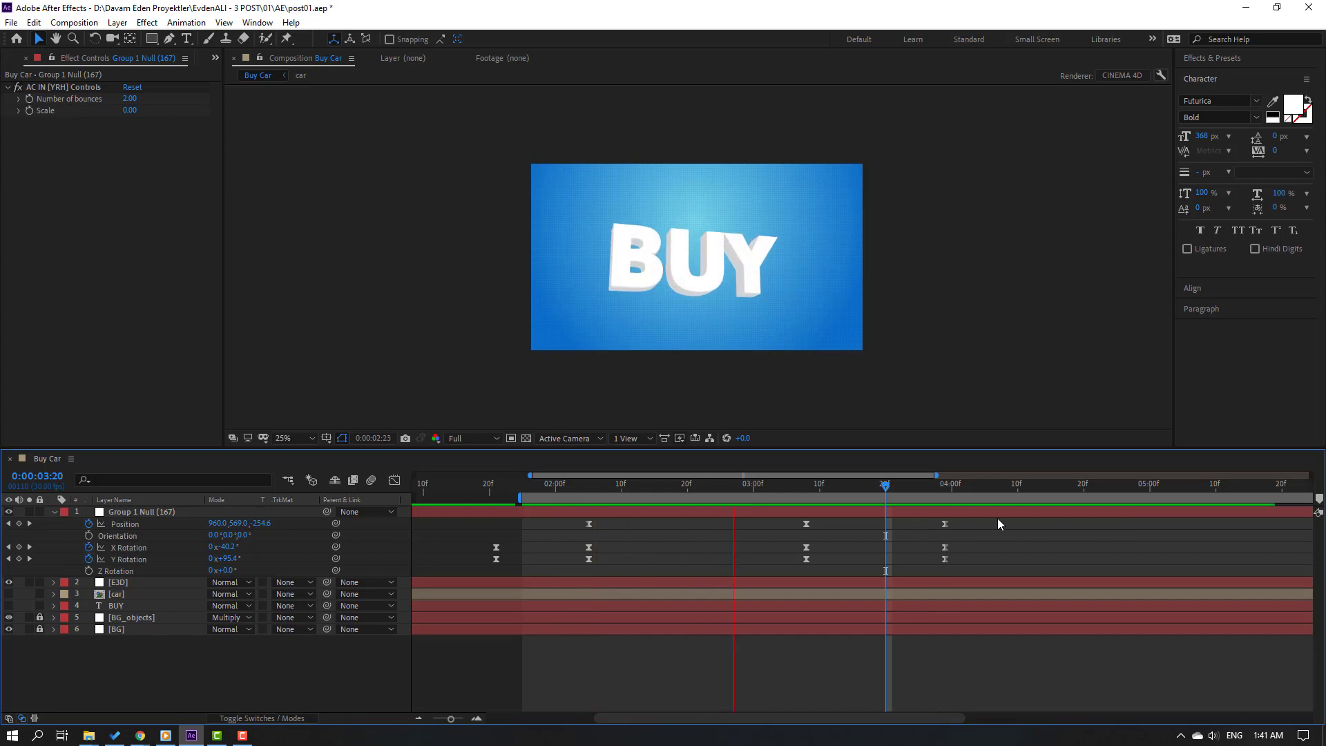
{"action": "left_click_drag", "start_coordinate": [942, 537], "coordinate": [908, 561]}
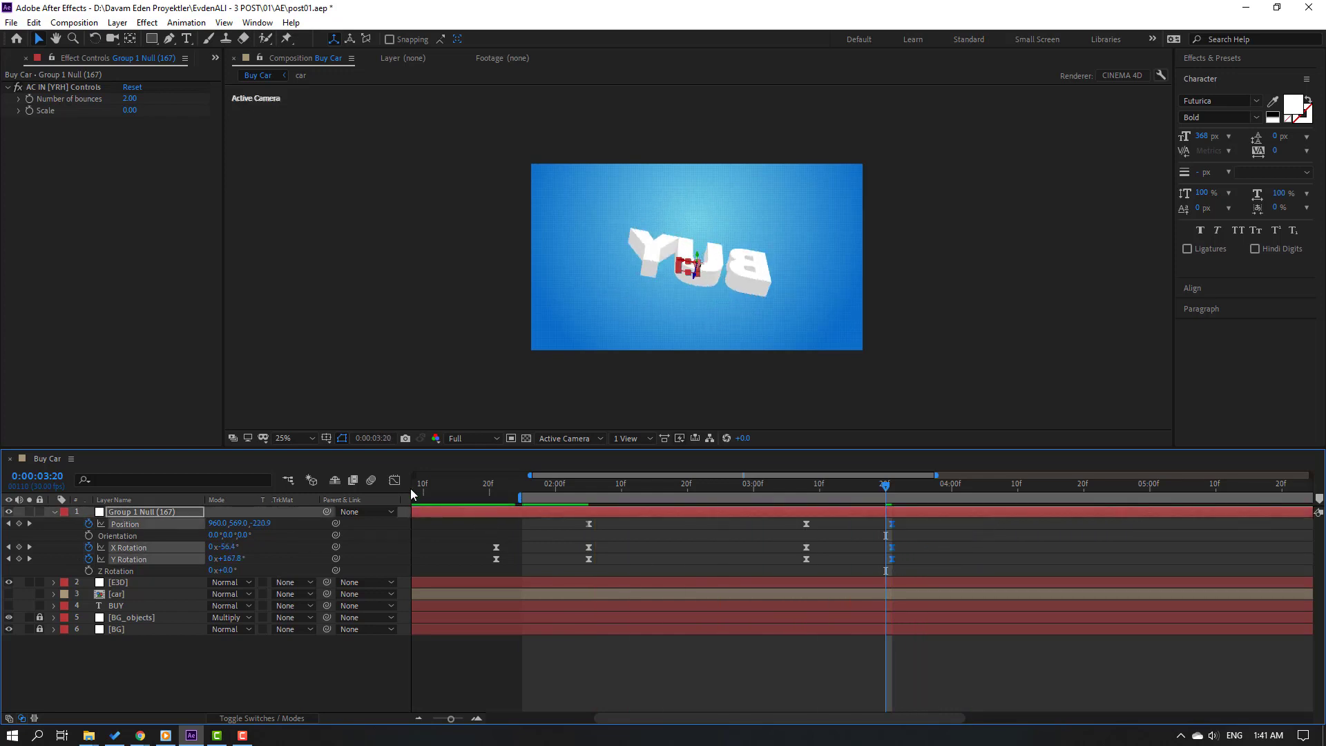
{"action": "left_click", "coordinate": [394, 480]}
{"action": "scroll", "coordinate": [761, 648], "scroll_direction": "up", "scroll_amount": 3}
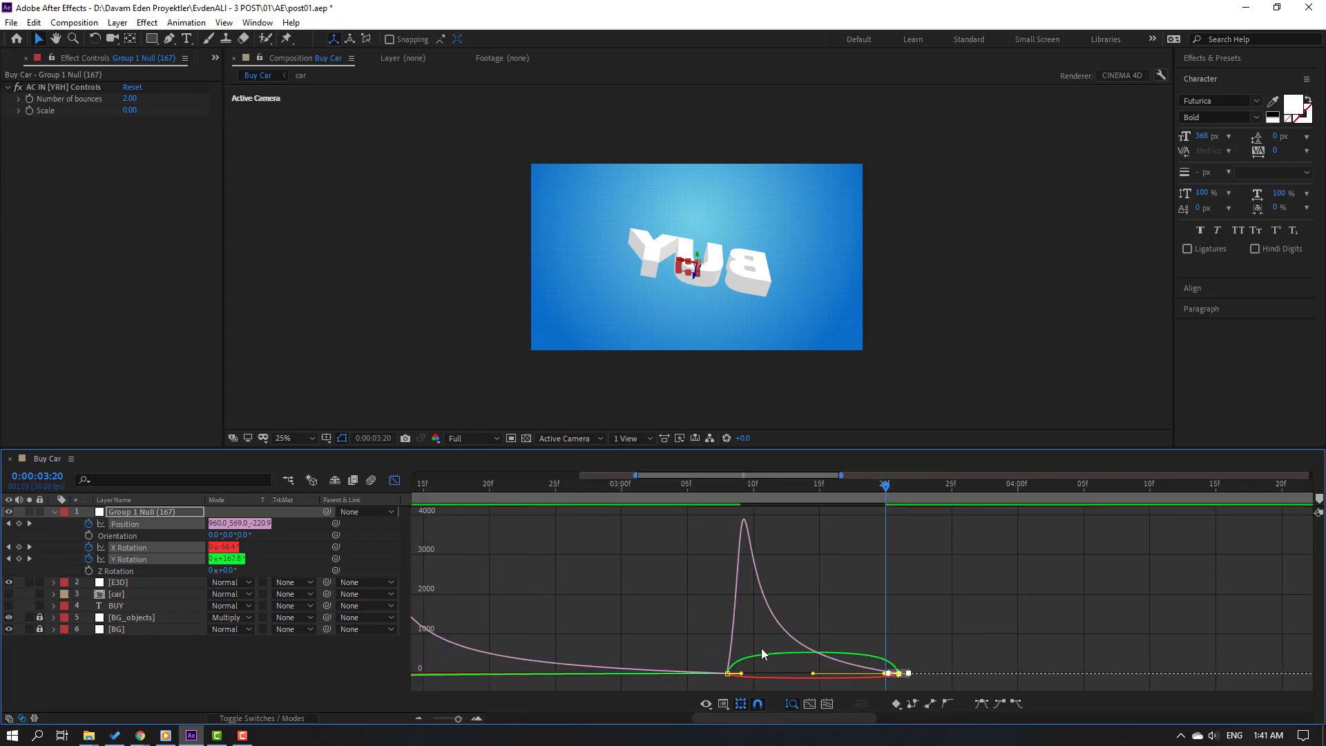
{"action": "left_click_drag", "start_coordinate": [747, 657], "coordinate": [796, 674]}
{"action": "left_click_drag", "start_coordinate": [1017, 654], "coordinate": [863, 682]}
{"action": "key", "text": "space"}
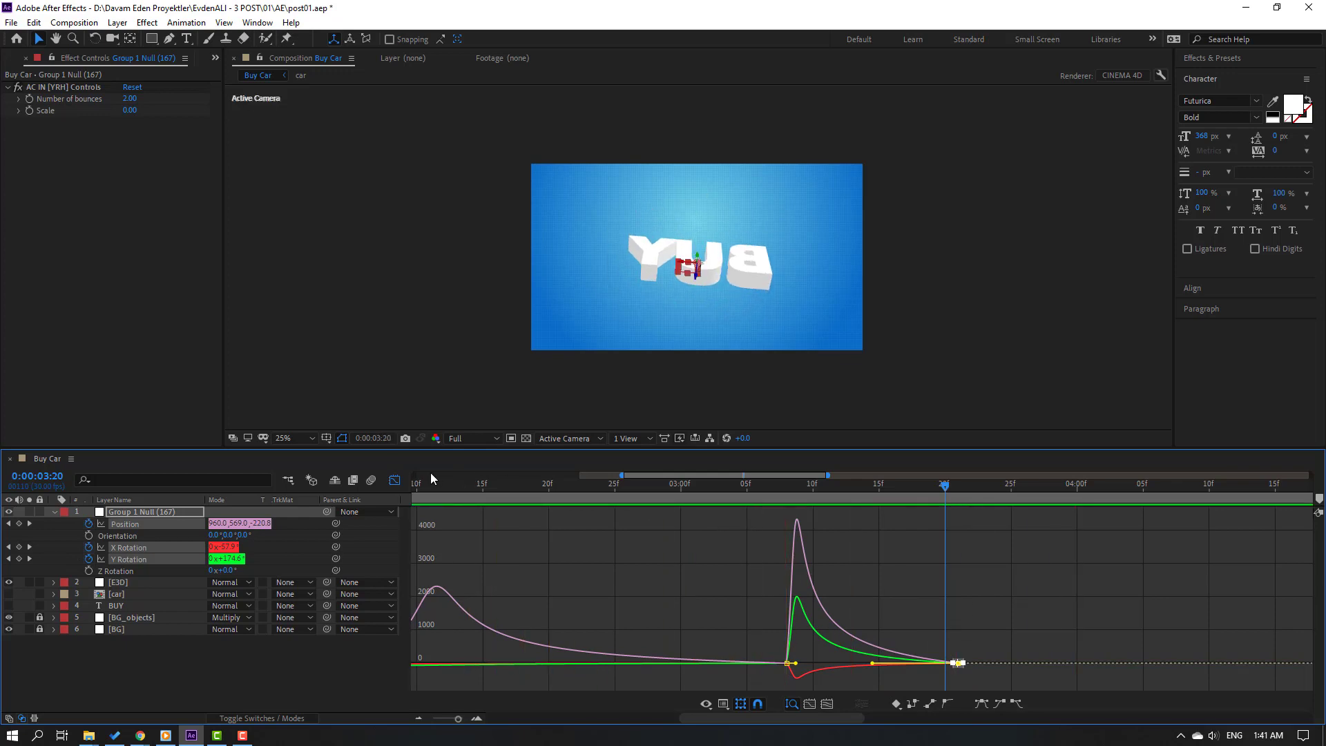
{"action": "key", "text": "space"}
- Move the flip's end keyframes to 0:00:04:03 and preview the slower turn
{"action": "left_click", "coordinate": [394, 480]}
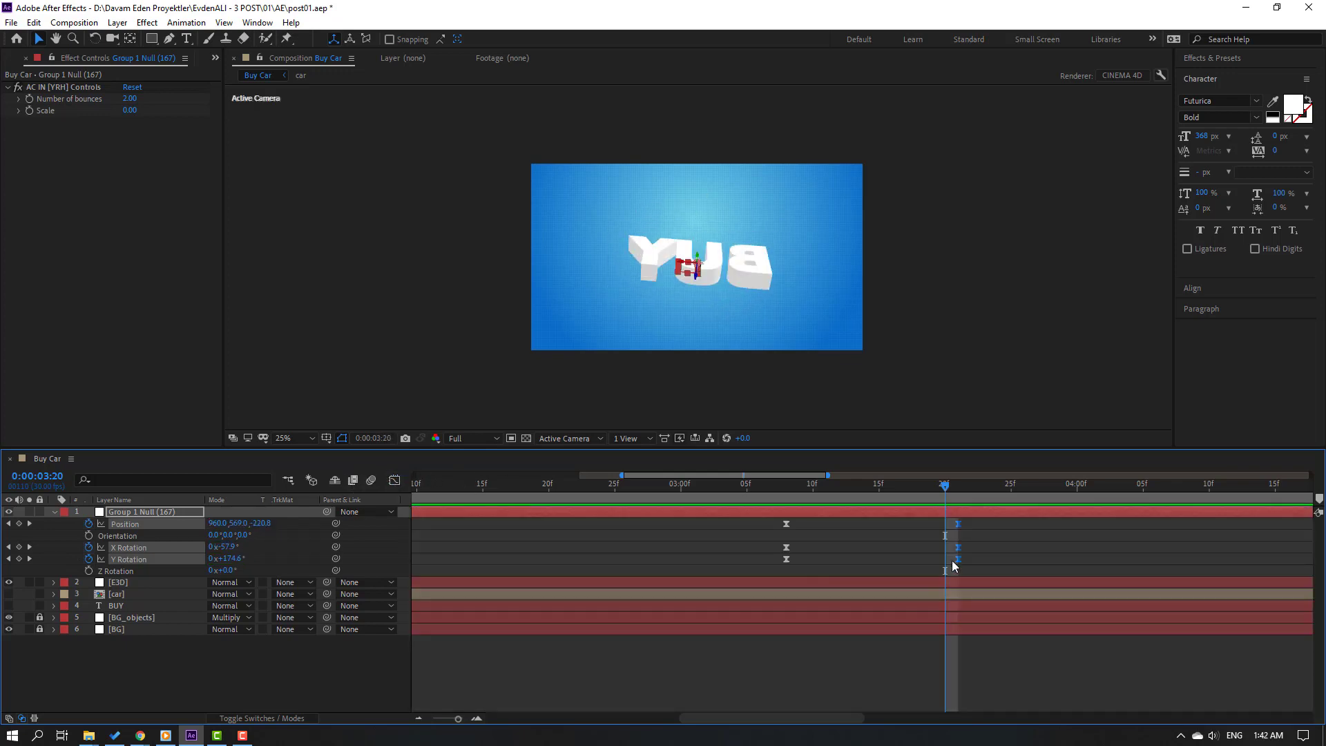
{"action": "left_click_drag", "start_coordinate": [960, 526], "coordinate": [1118, 533]}
{"action": "key", "text": "space"}
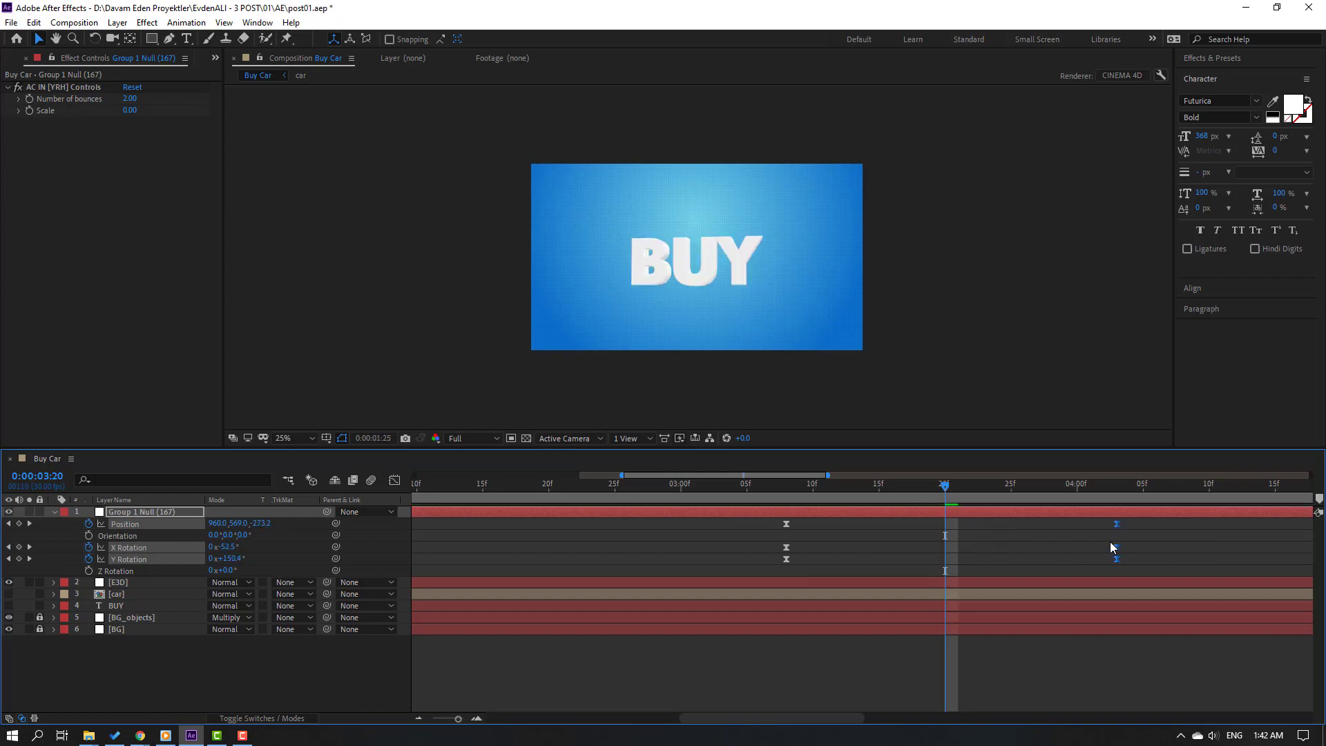
{"action": "key", "text": "minus"}
{"action": "key", "text": "minus"}
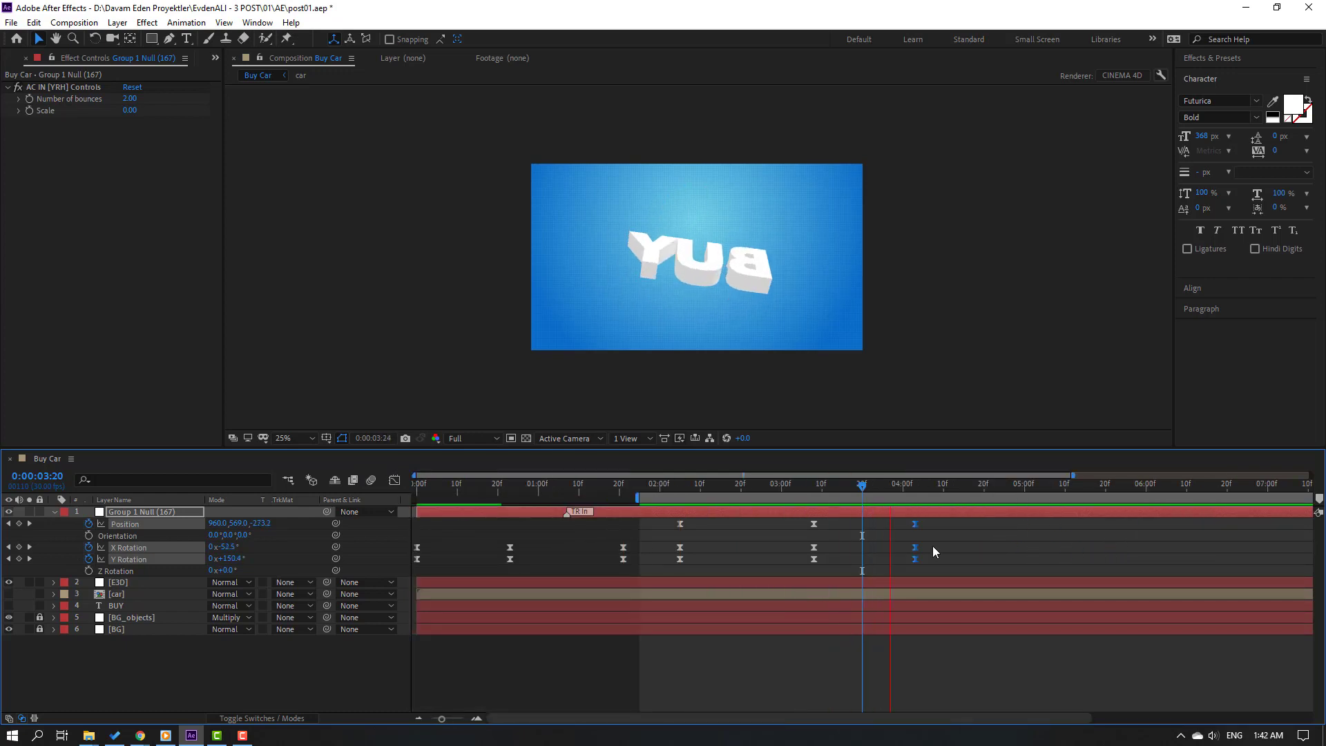
- Lengthen the outgoing ease of the X and Y Rotation curves at the 0:00:03:08 keyframes so the flip starts more softly
{"action": "left_click_drag", "start_coordinate": [818, 486], "coordinate": [855, 488]}
{"action": "left_click", "coordinate": [394, 481]}
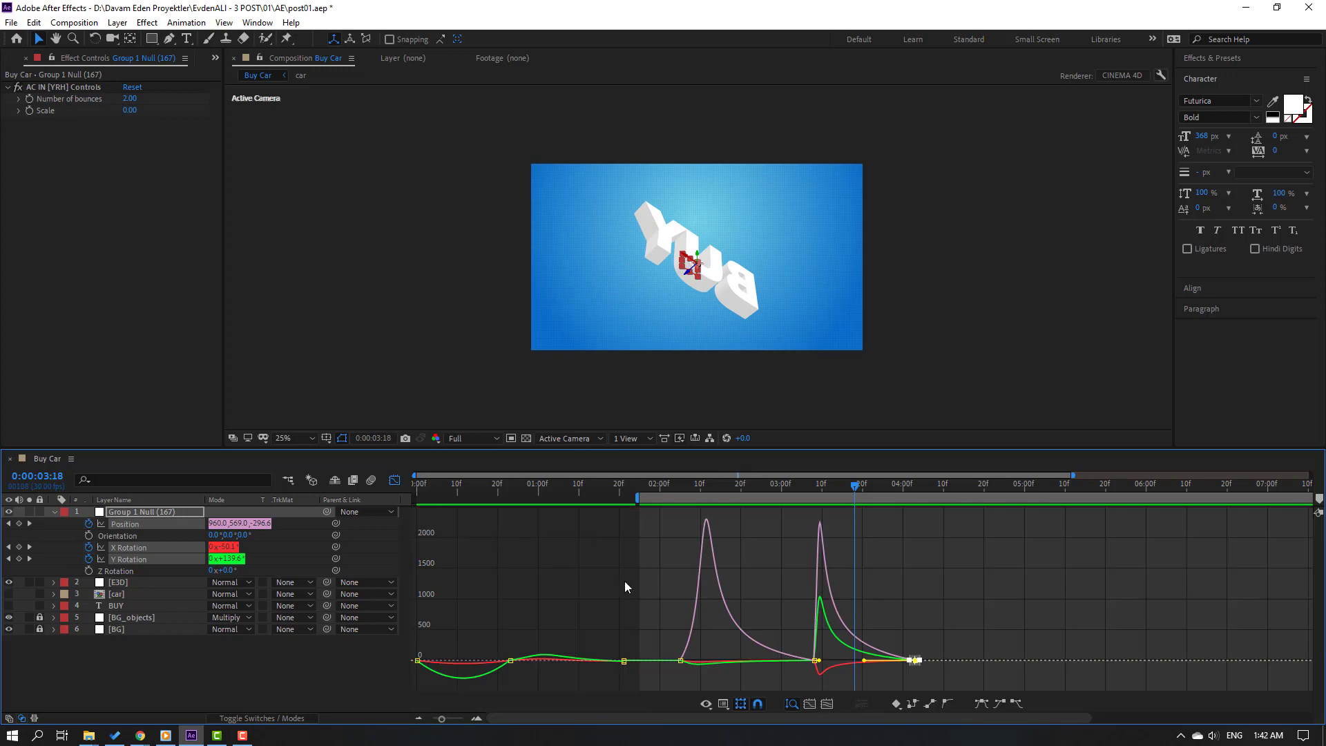
{"action": "key", "text": "equal"}
{"action": "left_click", "coordinate": [772, 681]}
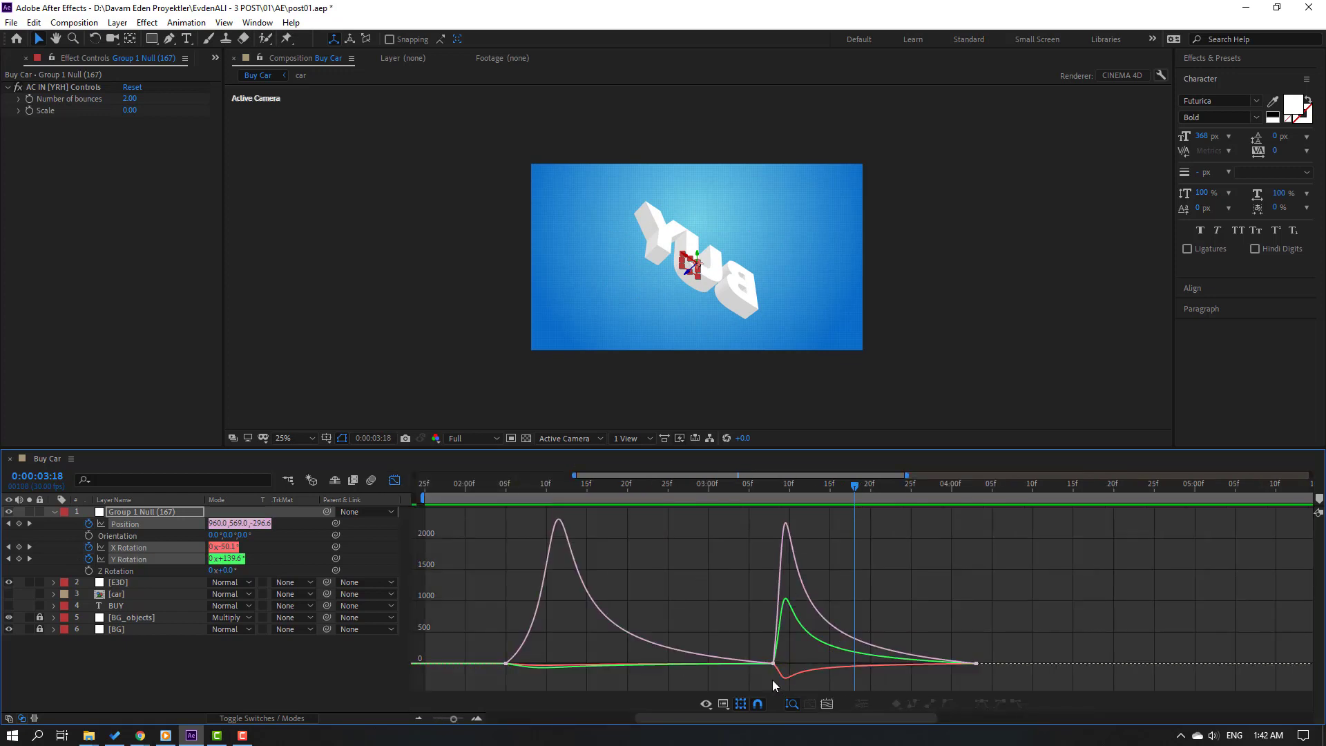
{"action": "left_click", "coordinate": [782, 674]}
{"action": "left_click_drag", "start_coordinate": [791, 665], "coordinate": [798, 666]}
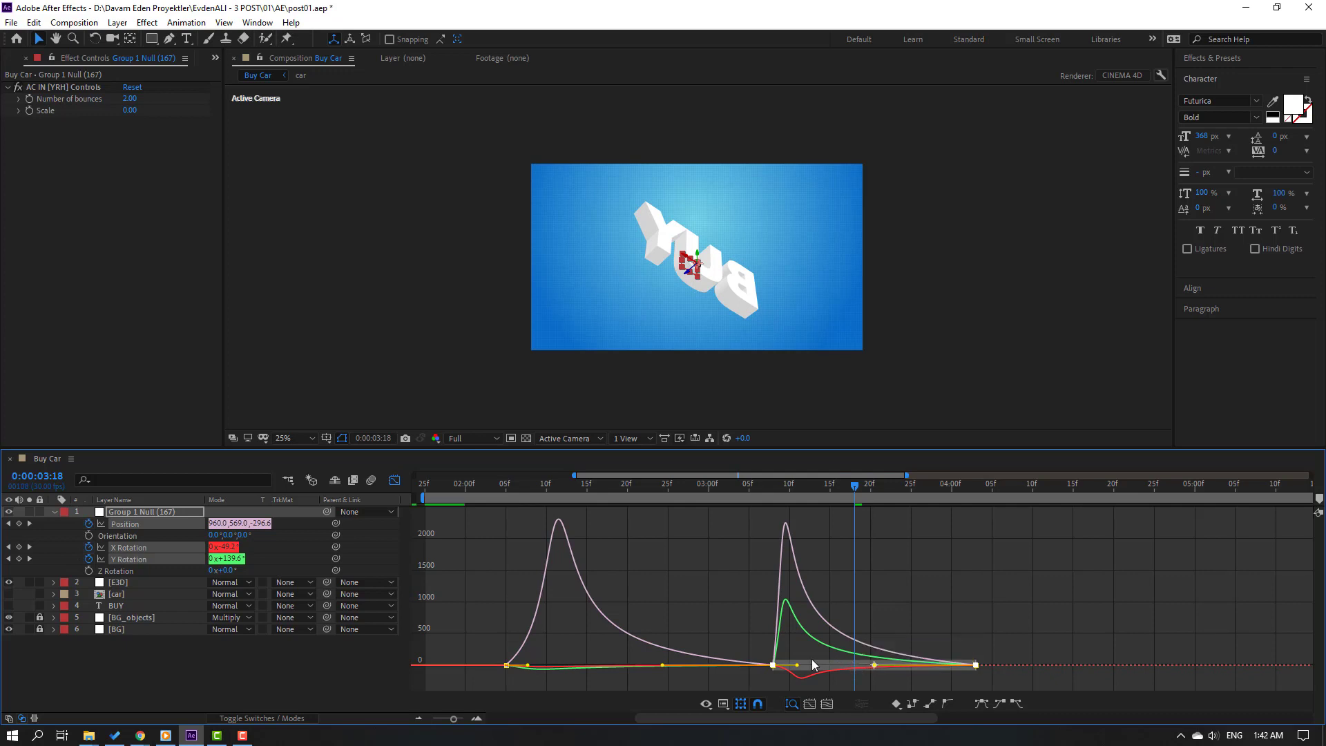
{"action": "left_click", "coordinate": [790, 665]}
{"action": "left_click_drag", "start_coordinate": [789, 665], "coordinate": [792, 665]}
- Start the work area at 0:00:02:18, preview the eased flip and return from the speed graph to the keyframe view
{"action": "key", "text": "shift+Page_Up"}
{"action": "key", "text": "shift+Page_Up"}
{"action": "key", "text": "shift+Page_Up"}
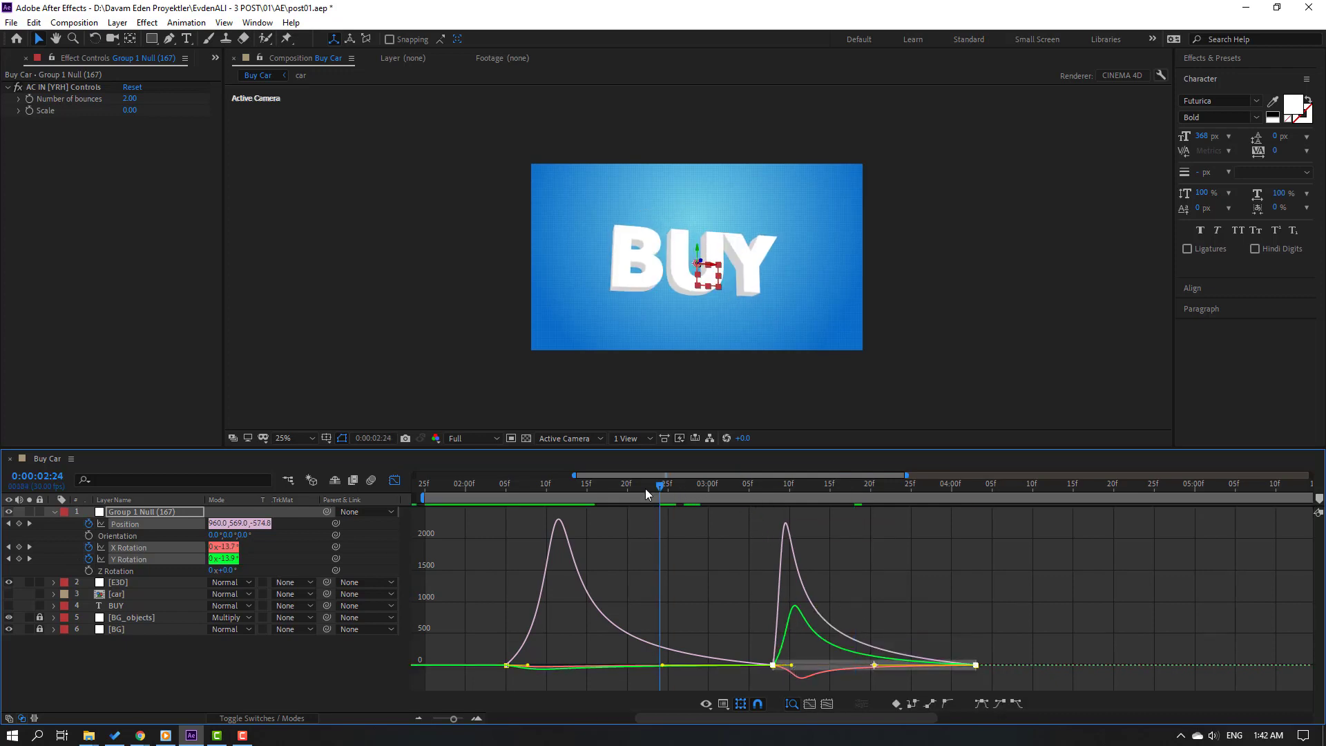
{"action": "key", "text": "b"}
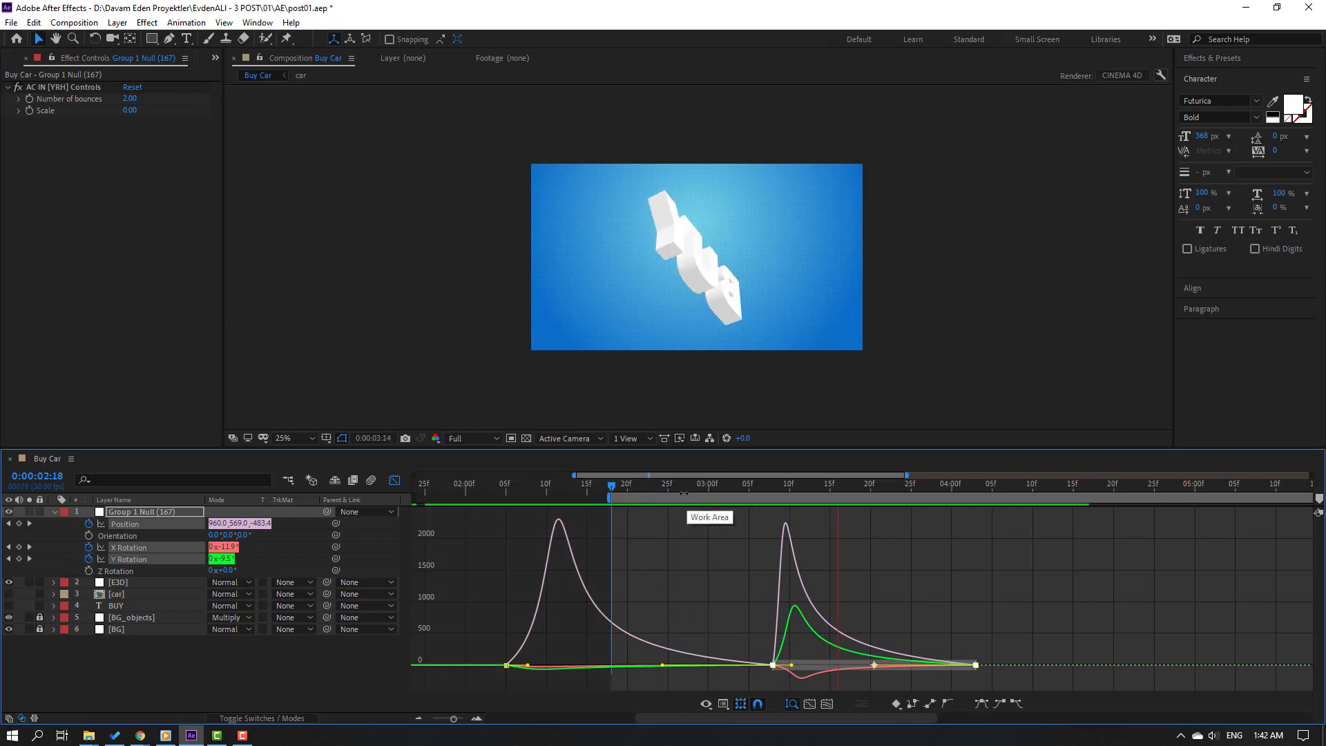
{"action": "key", "text": "space"}
{"action": "key", "text": "space"}
{"action": "key", "text": "shift+F3"}
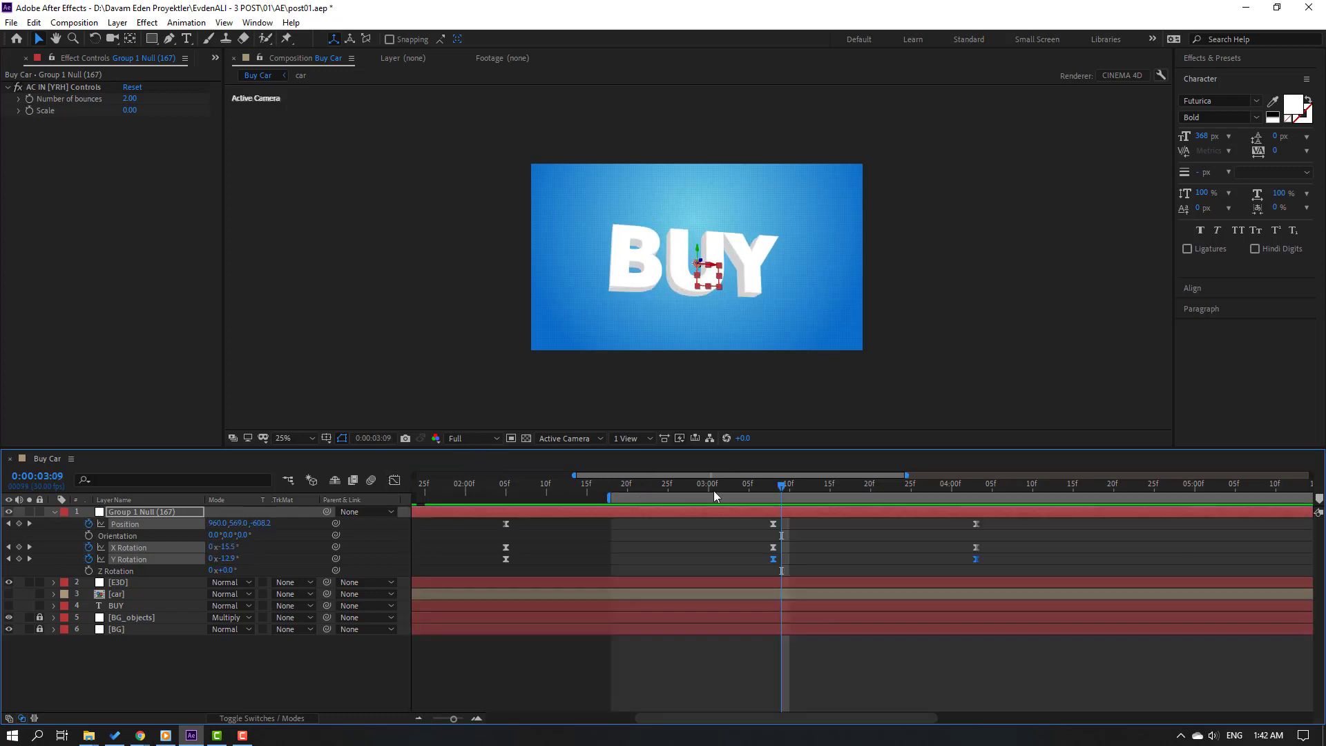
- Set the final X Rotation keyframe at 0:00:04:03 to -13° and preview the flip
{"action": "left_click_drag", "start_coordinate": [765, 490], "coordinate": [984, 491]}
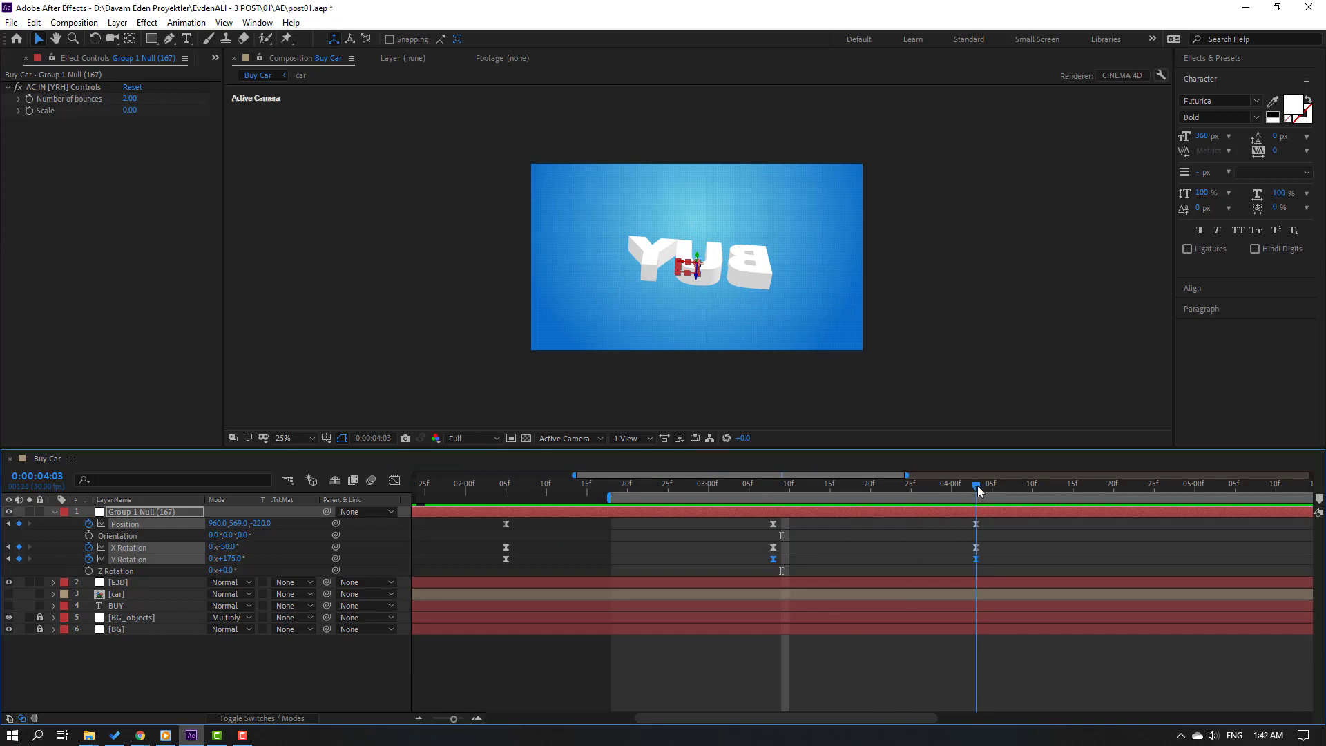
{"action": "left_click", "coordinate": [1032, 616]}
{"action": "left_click", "coordinate": [975, 549]}
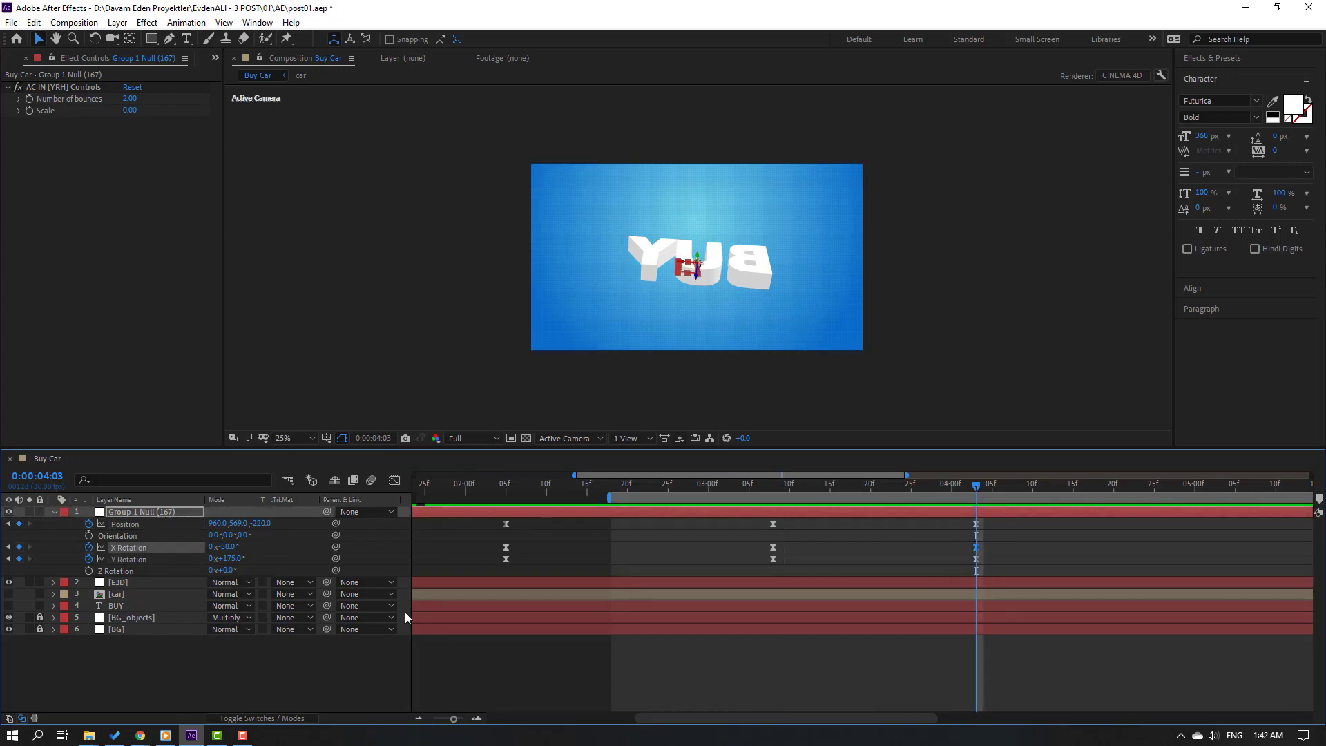
{"action": "left_click_drag", "start_coordinate": [227, 554], "coordinate": [250, 543]}
{"action": "key", "text": "space"}
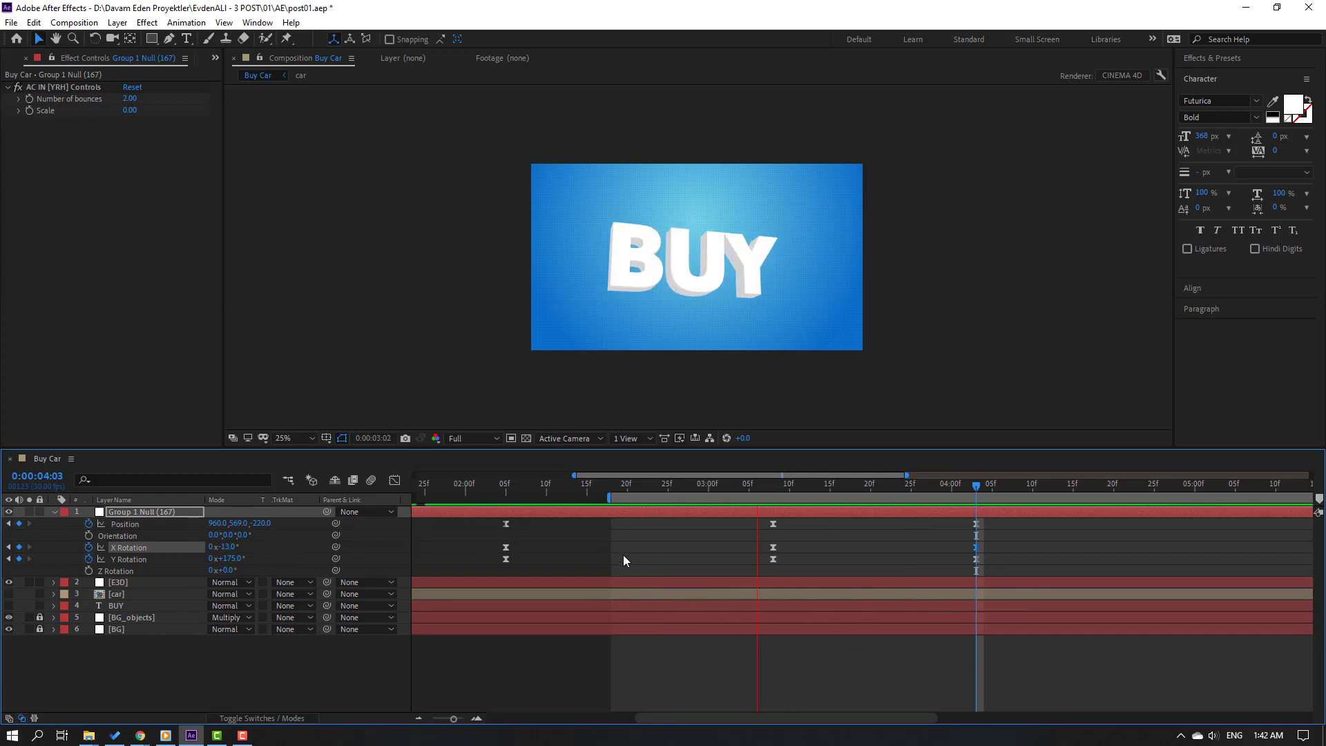
- Go to 0:00:03:08 and reveal the null's Scale property alongside its Position and rotation
{"action": "left_click", "coordinate": [126, 523]}
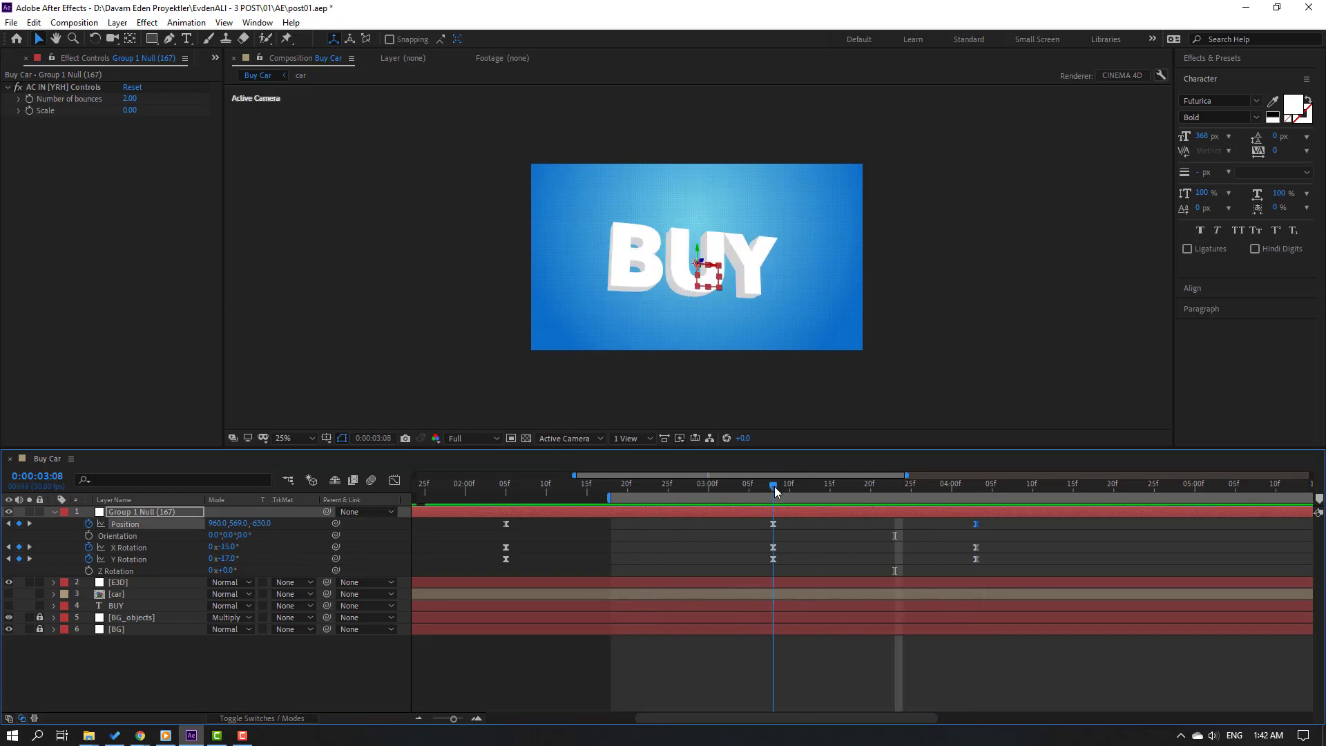
{"action": "left_click", "coordinate": [137, 518]}
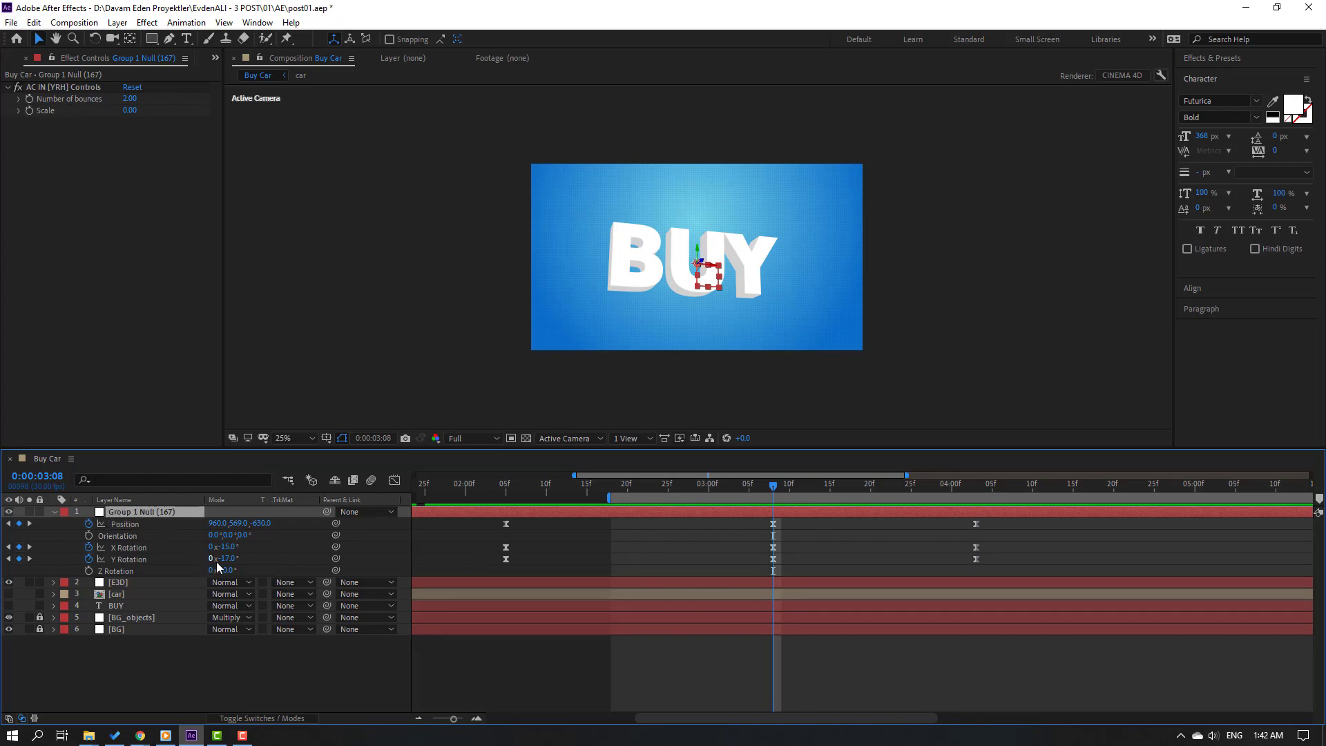
{"action": "key", "text": "shift+s"}
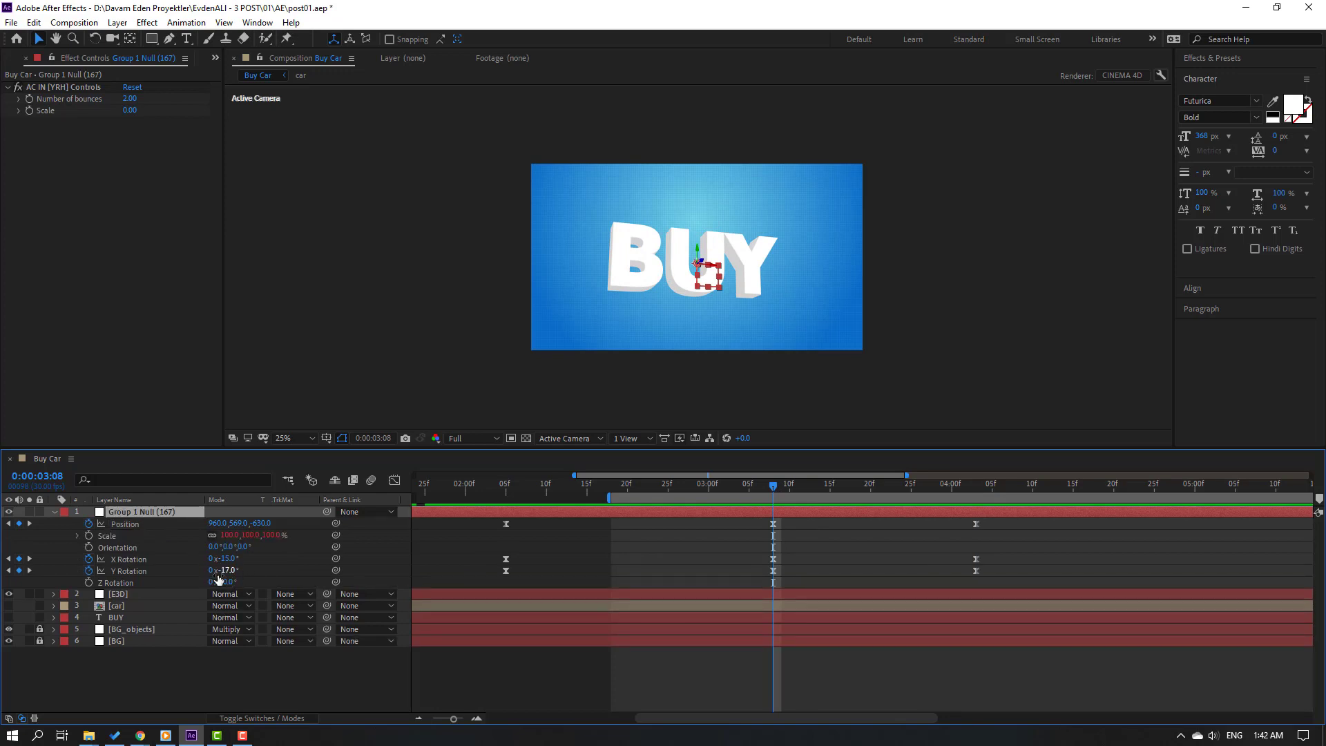
- Keyframe the null's Scale at 100% at 0:00:03:08 and at 0% at 0:00:04:03, and preview the shrinking title
{"action": "left_click", "coordinate": [89, 536]}
{"action": "left_click_drag", "start_coordinate": [778, 493], "coordinate": [975, 484]}
{"action": "left_click", "coordinate": [228, 541]}
{"action": "type", "text": "0"}
{"action": "key", "text": "Return"}
{"action": "left_click_drag", "start_coordinate": [780, 485], "coordinate": [970, 486]}
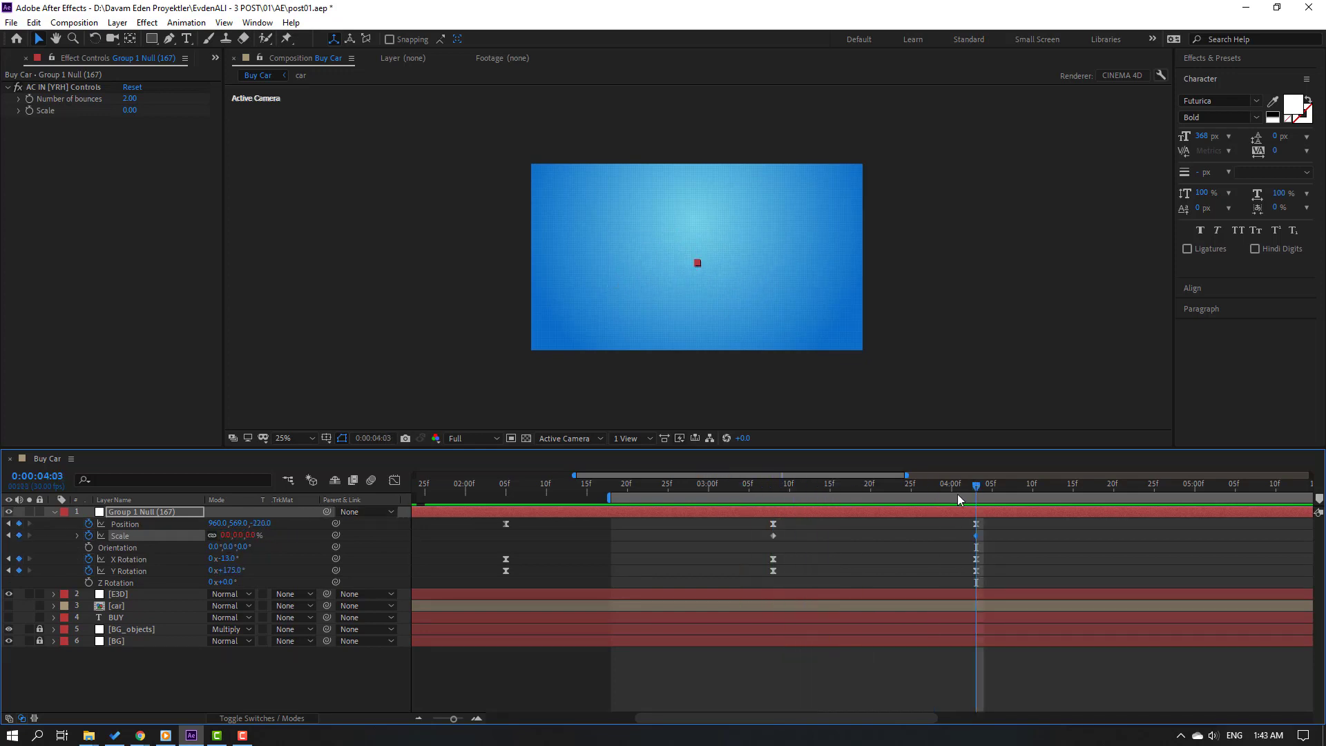
{"action": "key", "text": "space"}
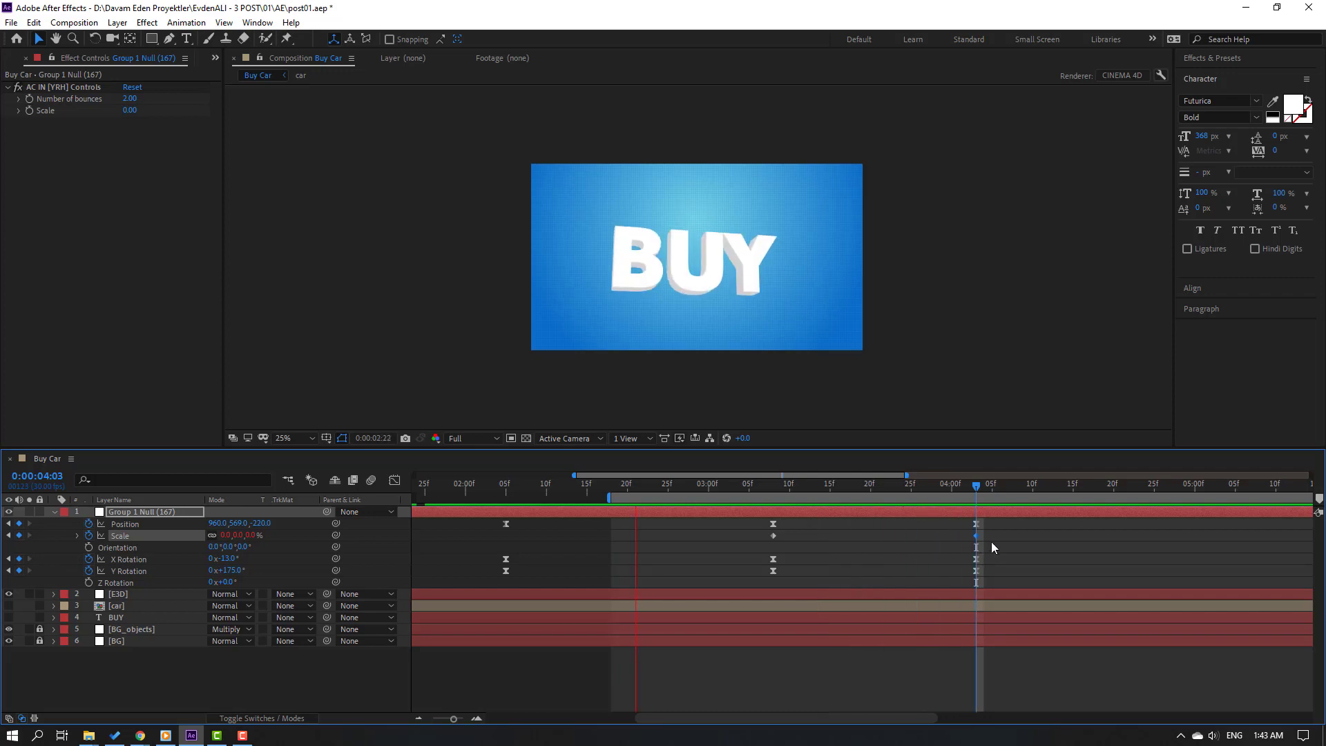
- Apply Easy Ease to the null's Scale keyframes and shorten the first keyframe's outgoing ease in the speed graph for a fast initial shrink
{"action": "right_click", "coordinate": [773, 536]}
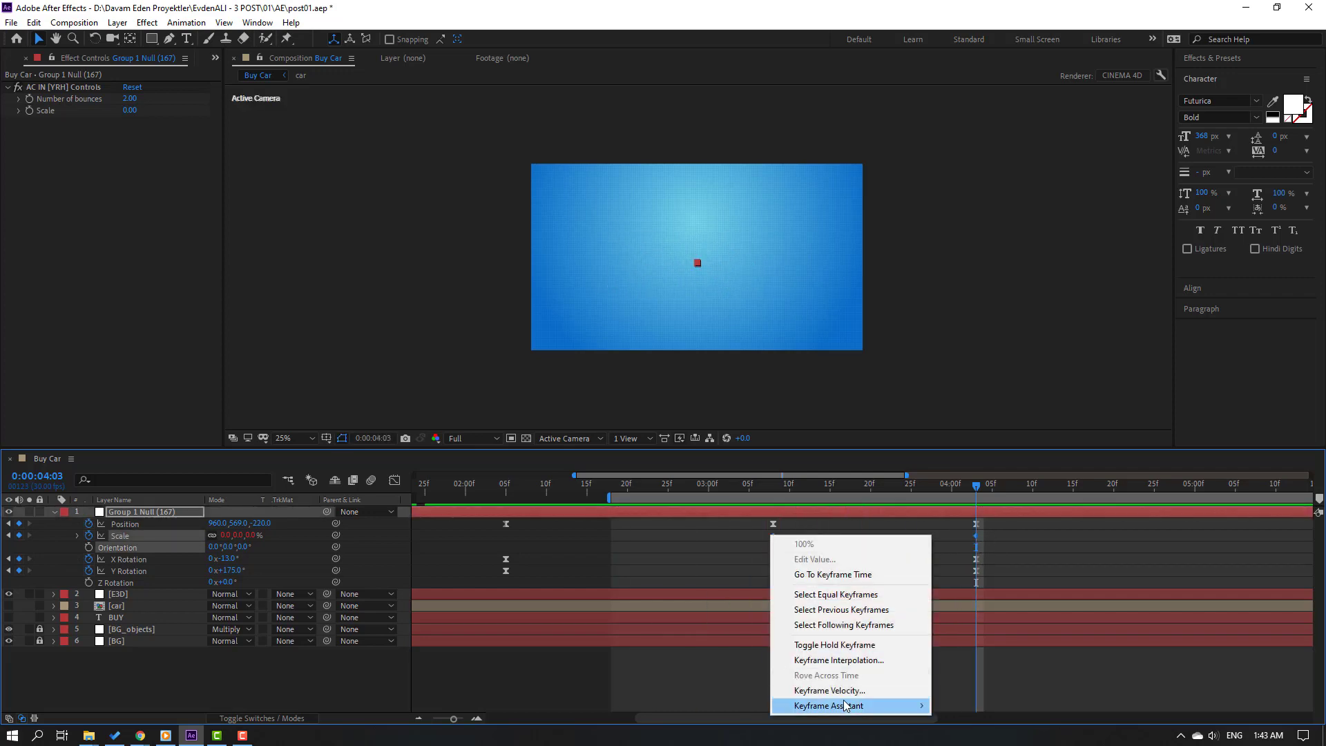
{"action": "mouse_move", "coordinate": [845, 704]}
{"action": "left_click", "coordinate": [967, 617]}
{"action": "left_click", "coordinate": [394, 479]}
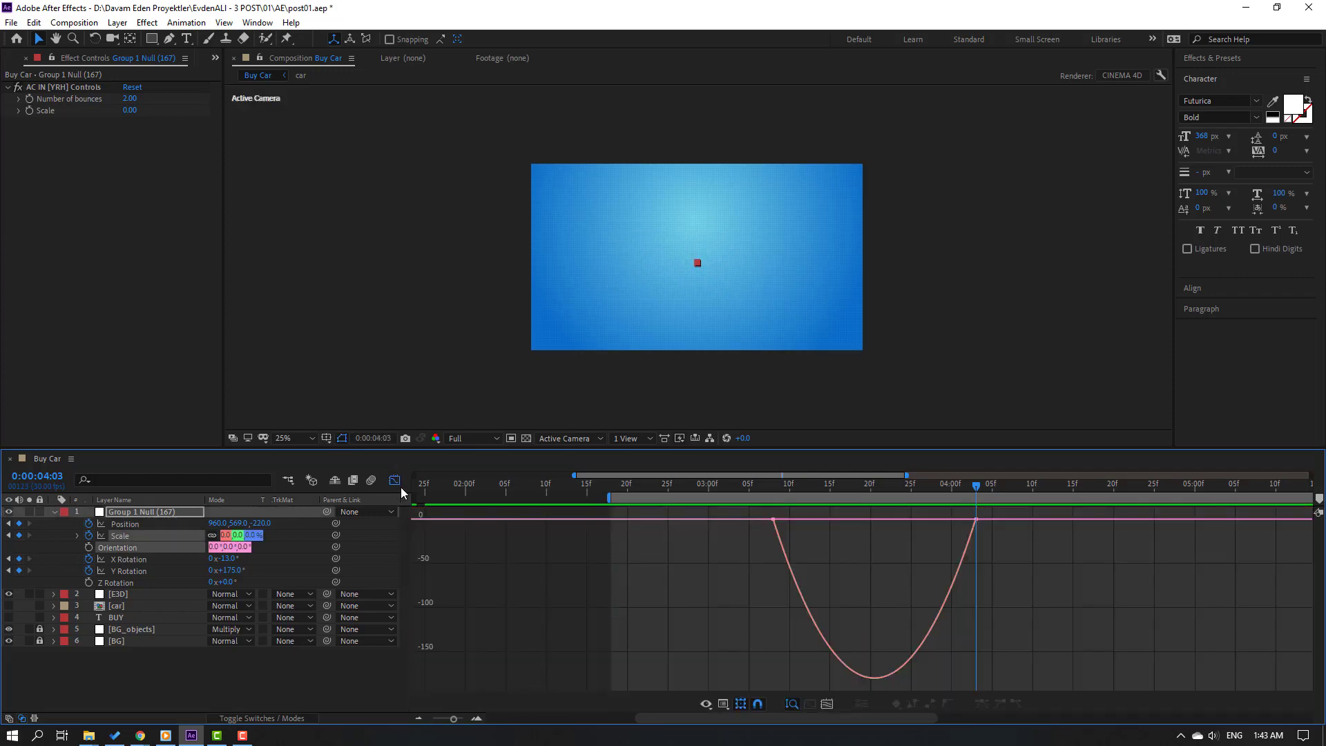
{"action": "left_click_drag", "start_coordinate": [945, 512], "coordinate": [939, 519]}
{"action": "left_click_drag", "start_coordinate": [806, 520], "coordinate": [785, 529]}
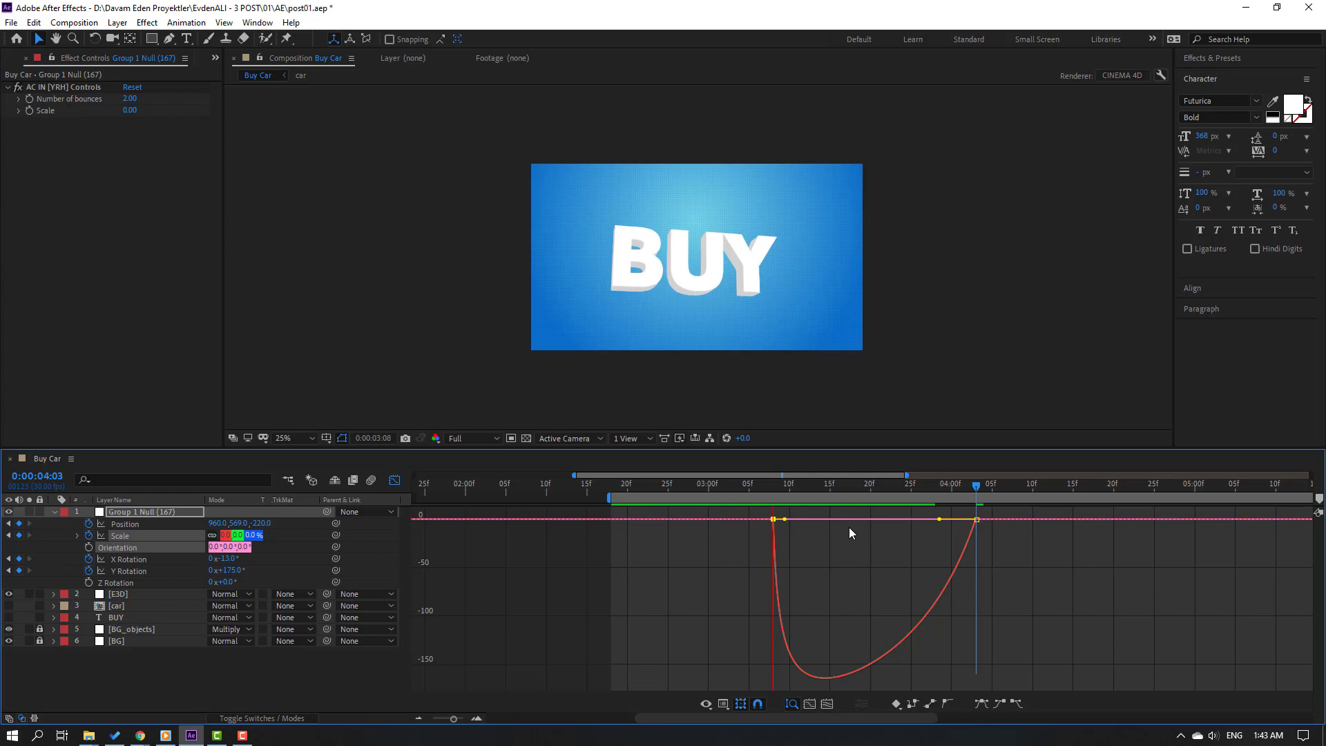
{"action": "left_click", "coordinate": [395, 479]}
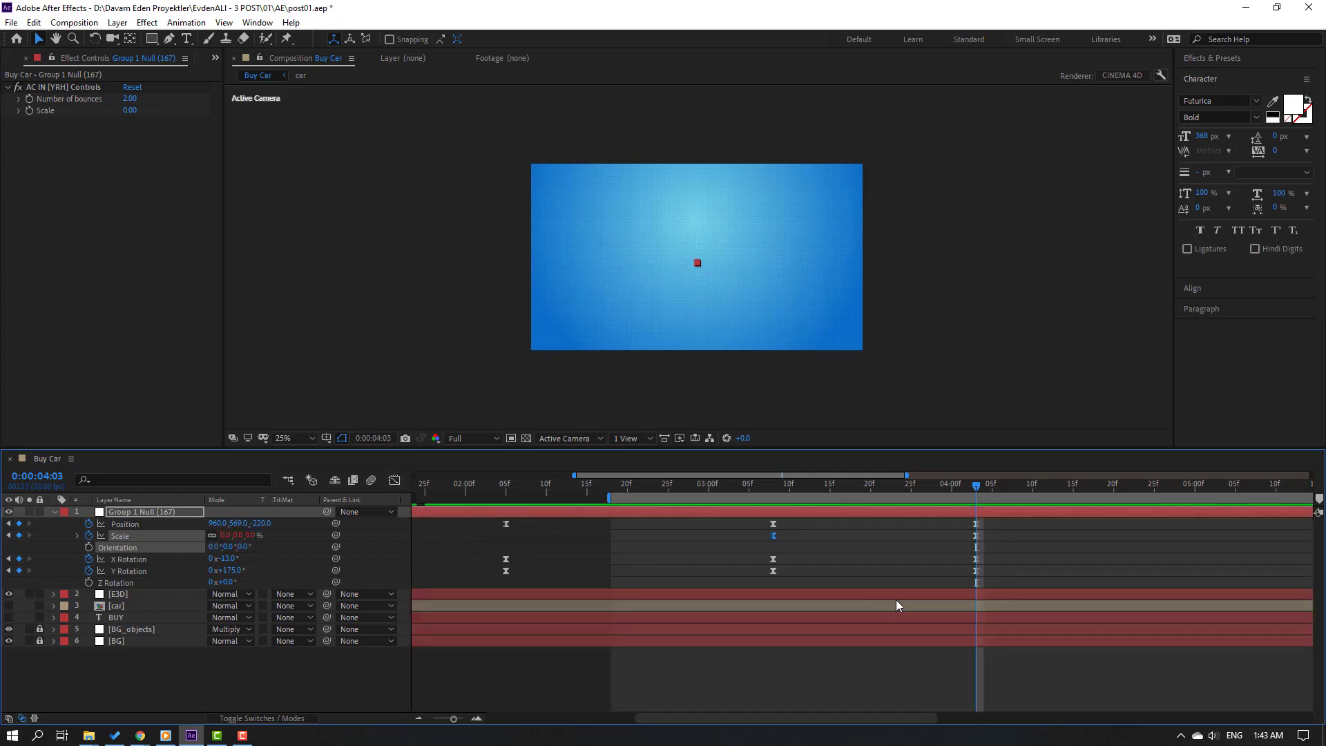
- Move the null's final Scale keyframe earlier, to about 0:00:03:15, and collapse the null's properties
{"action": "left_click", "coordinate": [986, 559]}
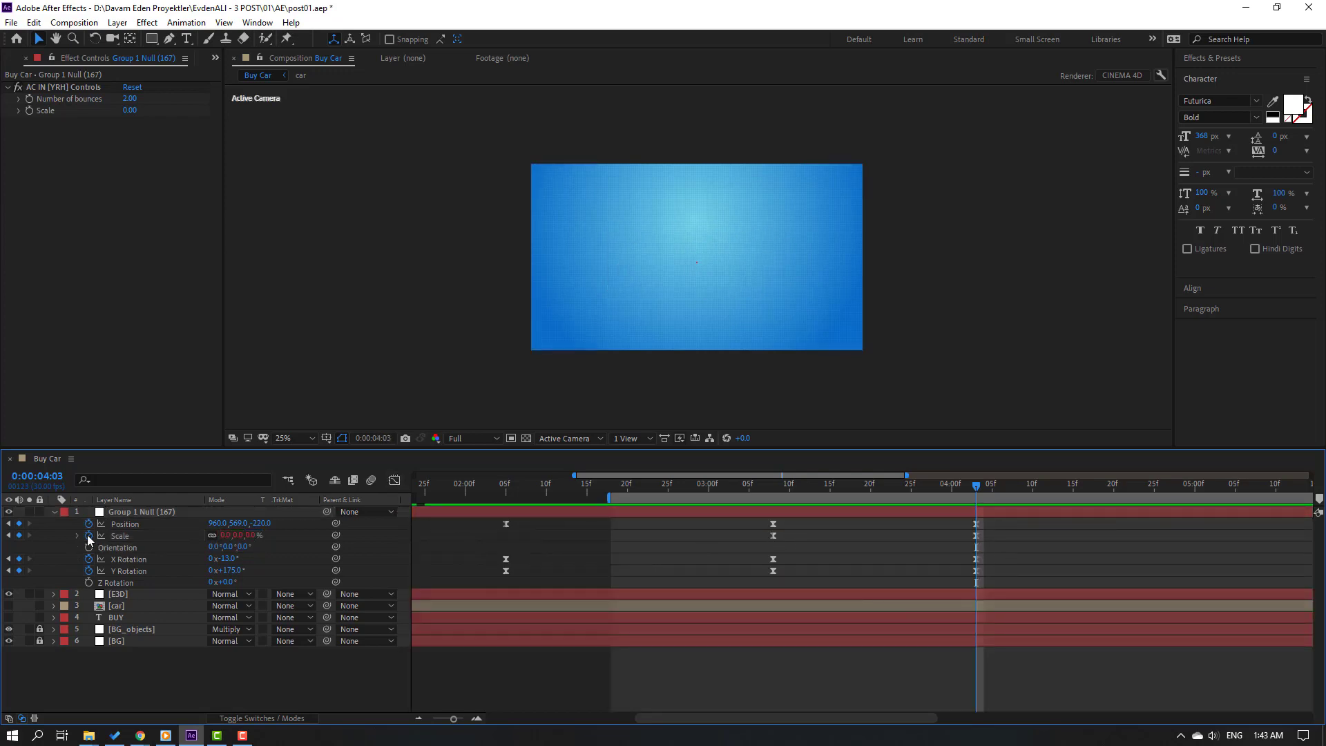
{"action": "left_click", "coordinate": [120, 535]}
{"action": "left_click_drag", "start_coordinate": [975, 536], "coordinate": [896, 537]}
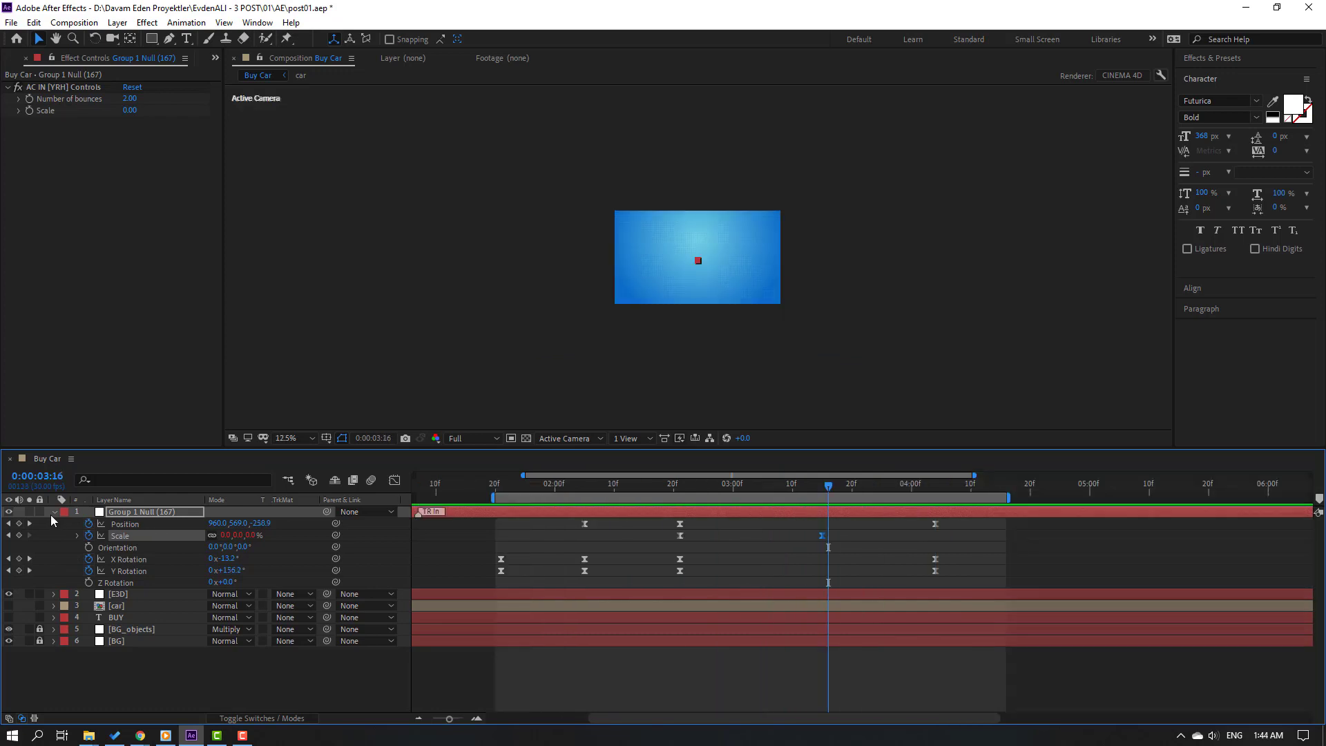
{"action": "left_click", "coordinate": [55, 512]}
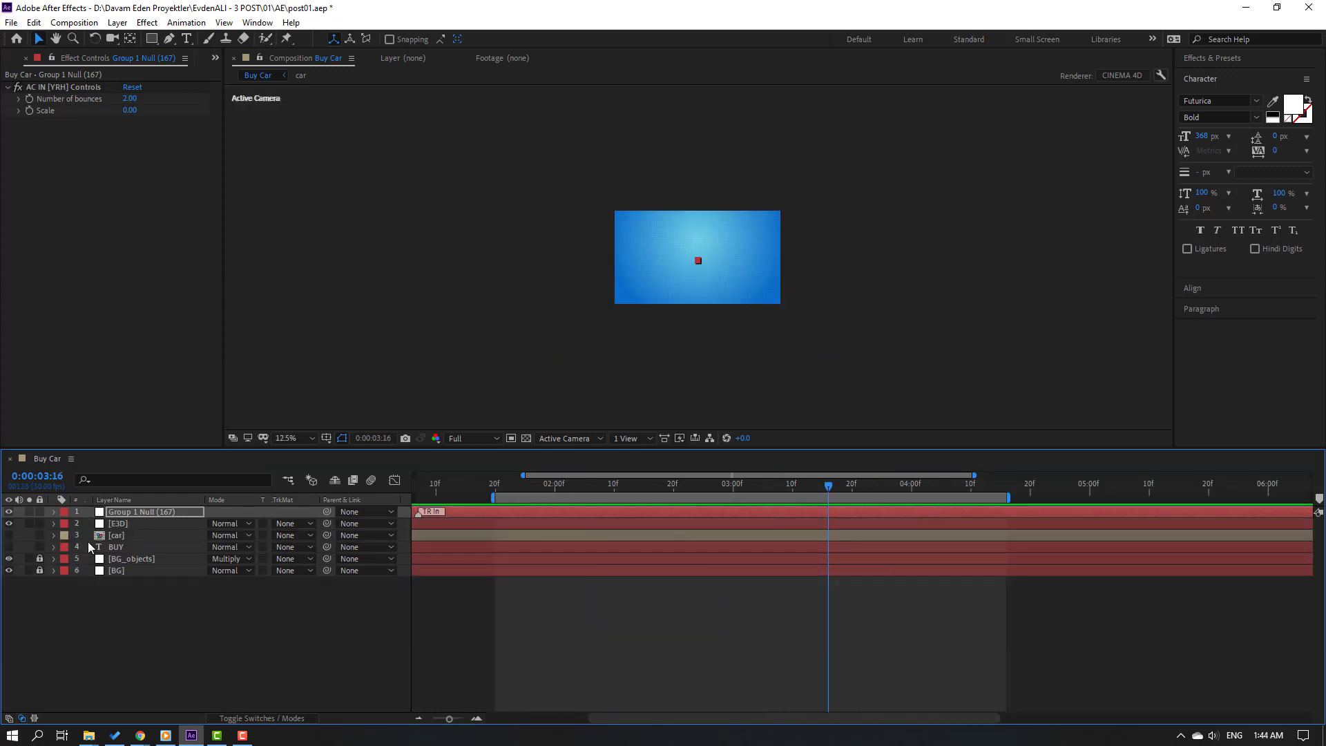
- Make the car layer visible and try reducing its Scale
{"action": "left_click", "coordinate": [109, 536]}
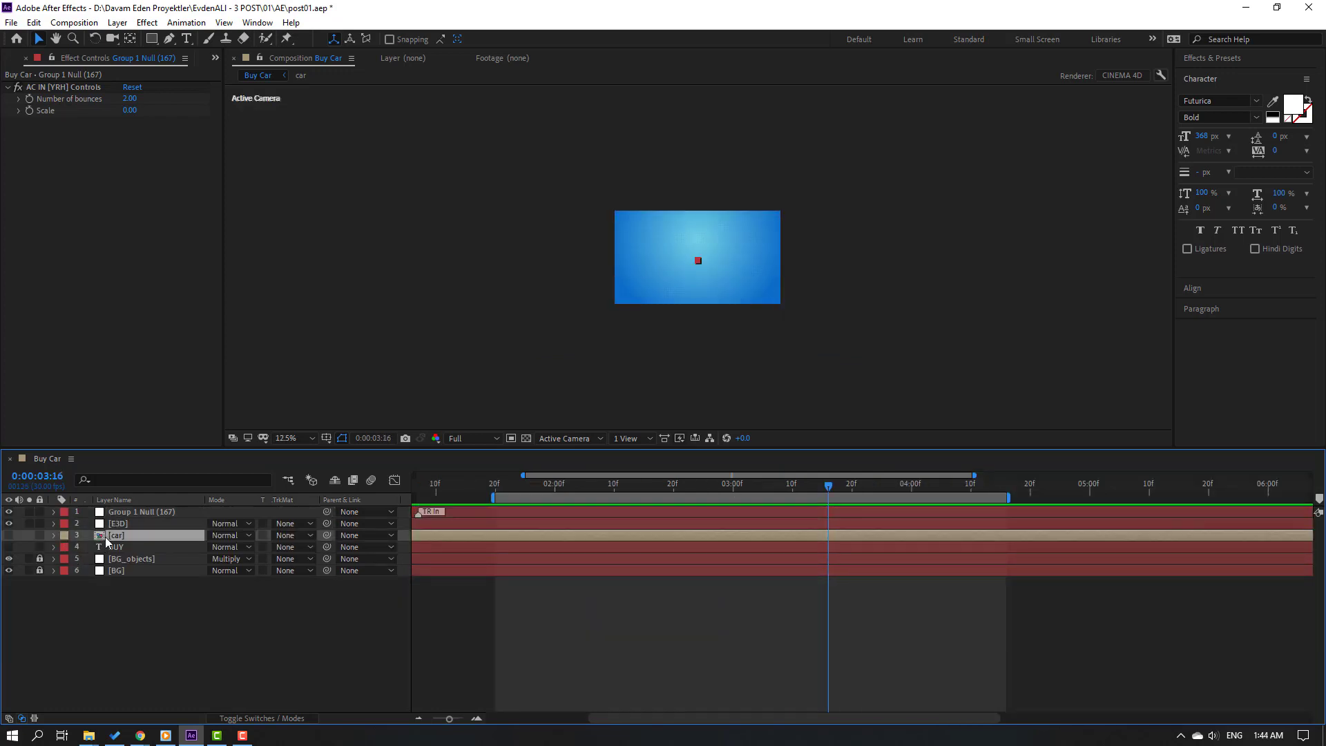
{"action": "left_click", "coordinate": [8, 535]}
{"action": "key", "text": "s"}
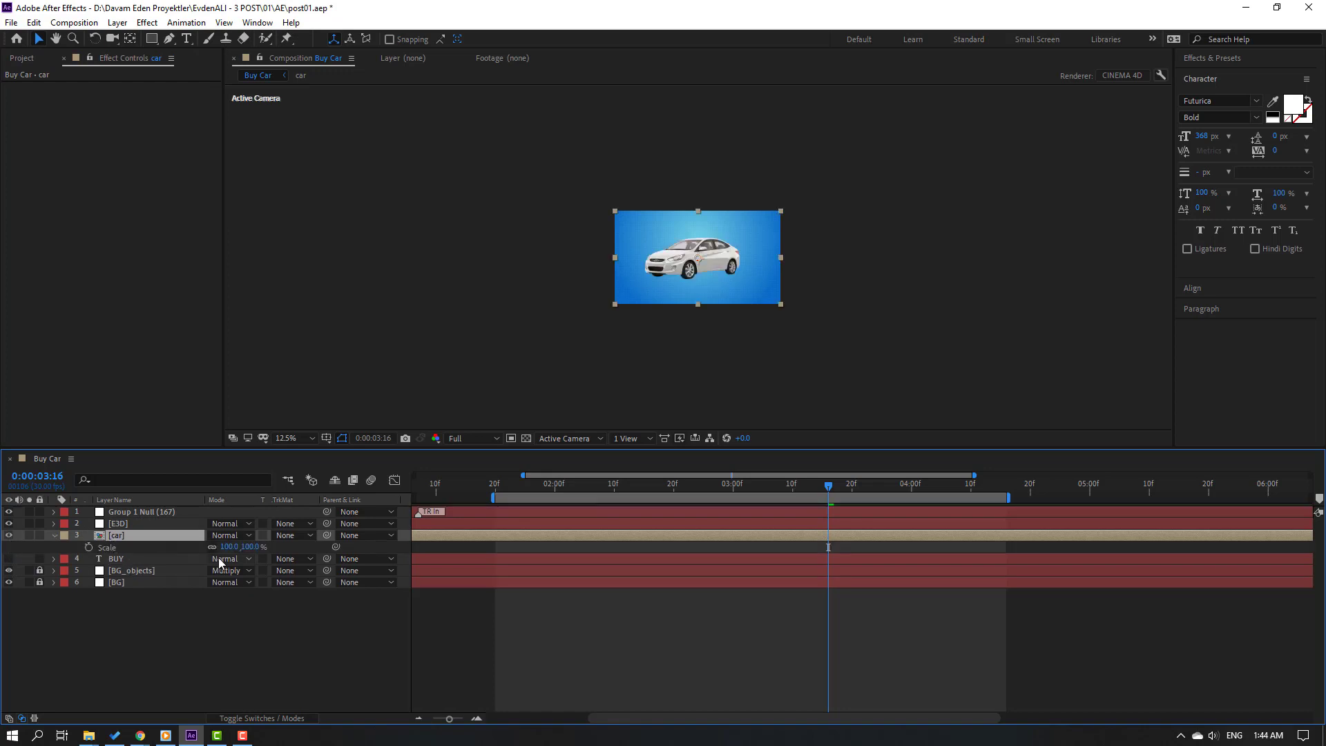
{"action": "left_click_drag", "start_coordinate": [227, 552], "coordinate": [200, 552]}
{"action": "key", "text": "ctrl+z"}
{"action": "scroll", "coordinate": [790, 236], "scroll_direction": "up", "scroll_amount": 1}
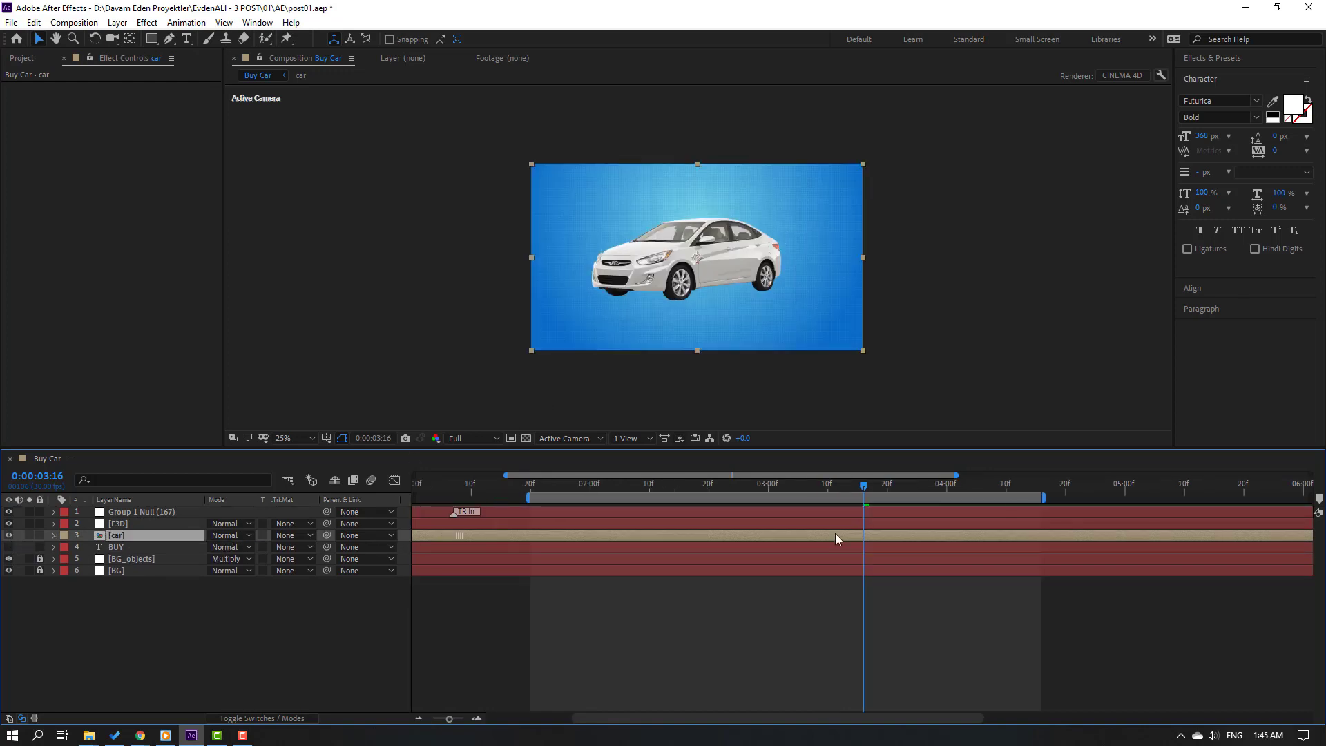
- Delay the car layer so it starts at 0:00:03:09 and reveal its Scale property
{"action": "left_click_drag", "start_coordinate": [836, 539], "coordinate": [1141, 537]}
{"action": "left_click_drag", "start_coordinate": [819, 483], "coordinate": [839, 492]}
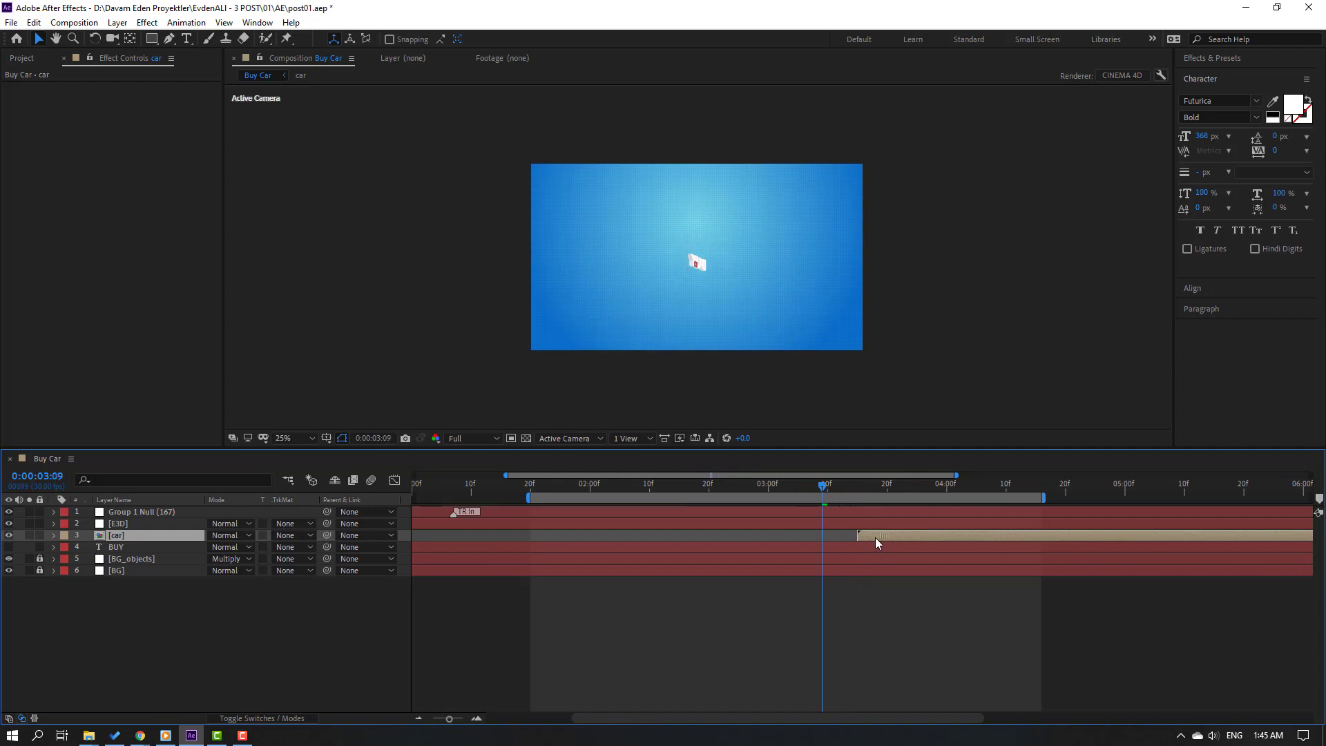
{"action": "left_click_drag", "start_coordinate": [850, 538], "coordinate": [847, 537]}
{"action": "key", "text": "s"}
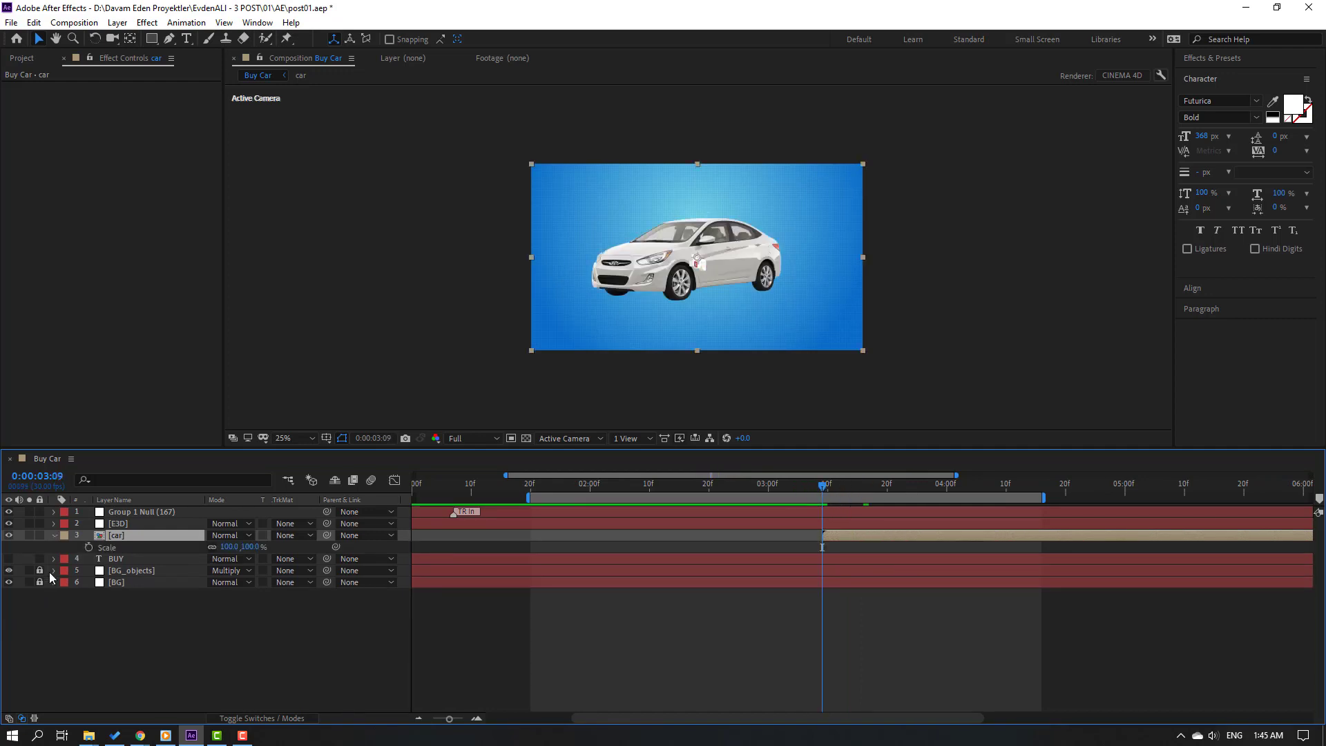
{"action": "left_click", "coordinate": [227, 548]}
{"action": "type", "text": "0"}
{"action": "key", "text": "Return"}
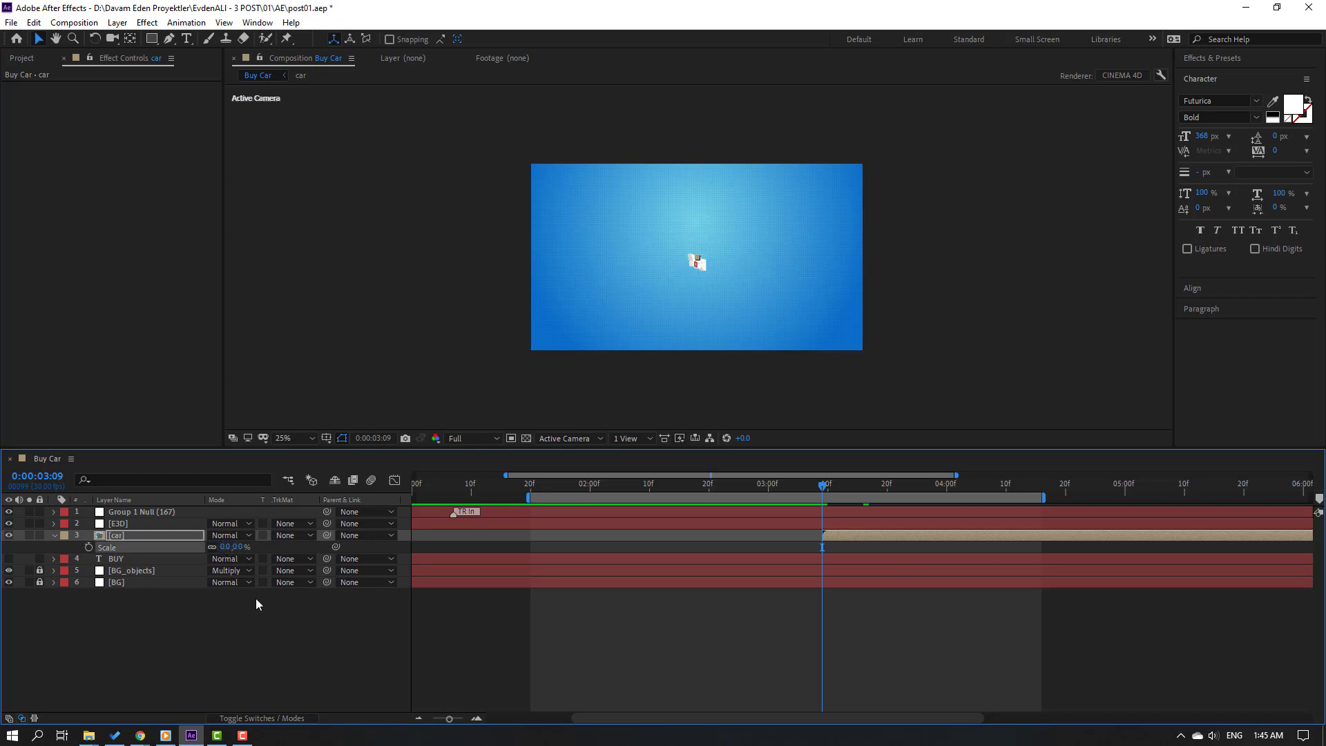
{"action": "key", "text": "ctrl+z"}
- Keyframe the car layer's Scale at 0% at 0:00:03:11 and at 100% at about 0:00:04:02
{"action": "left_click_drag", "start_coordinate": [840, 492], "coordinate": [898, 493]}
{"action": "left_click", "coordinate": [88, 547]}
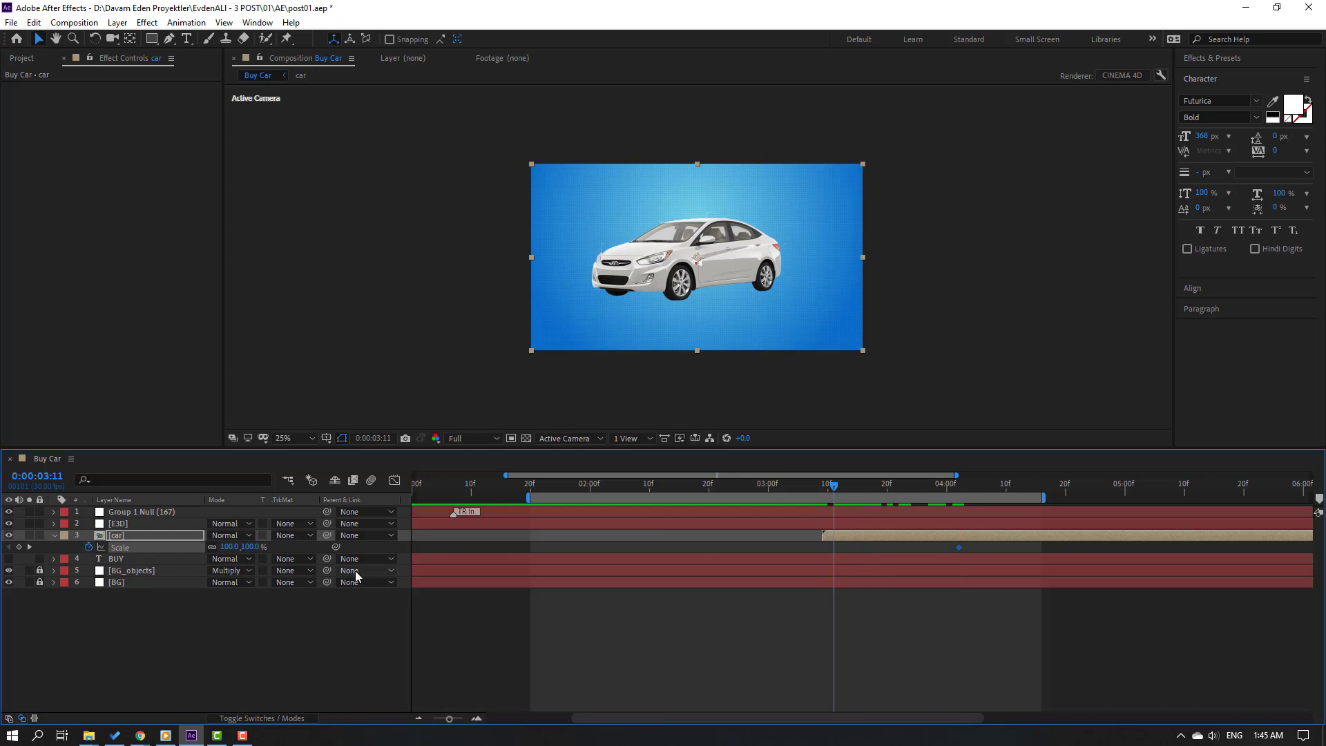
{"action": "type", "text": "0"}
{"action": "key", "text": "Return"}
{"action": "left_click_drag", "start_coordinate": [806, 492], "coordinate": [941, 484]}
- Apply Easy Ease to both Scale keyframes of the car layer
{"action": "left_click_drag", "start_coordinate": [980, 542], "coordinate": [834, 549]}
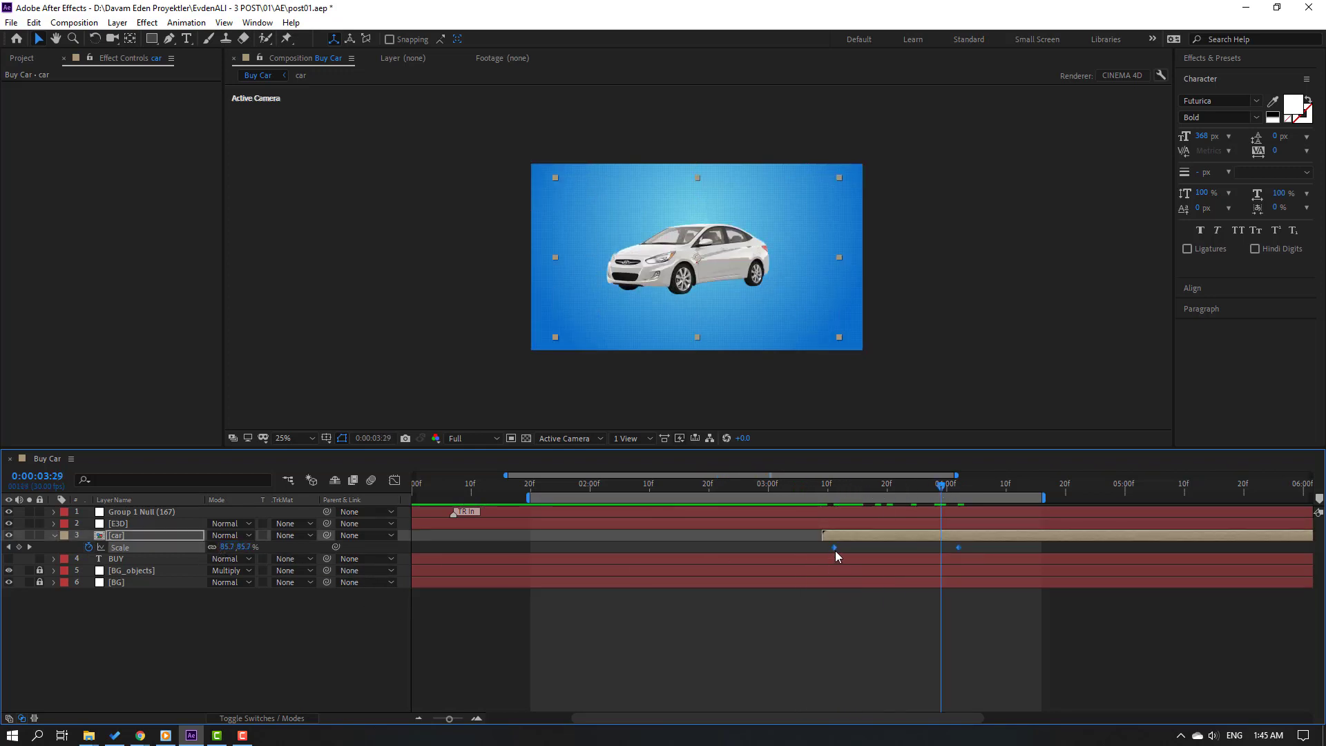
{"action": "right_click", "coordinate": [835, 550]}
{"action": "mouse_move", "coordinate": [877, 538]}
{"action": "left_click", "coordinate": [1012, 582]}
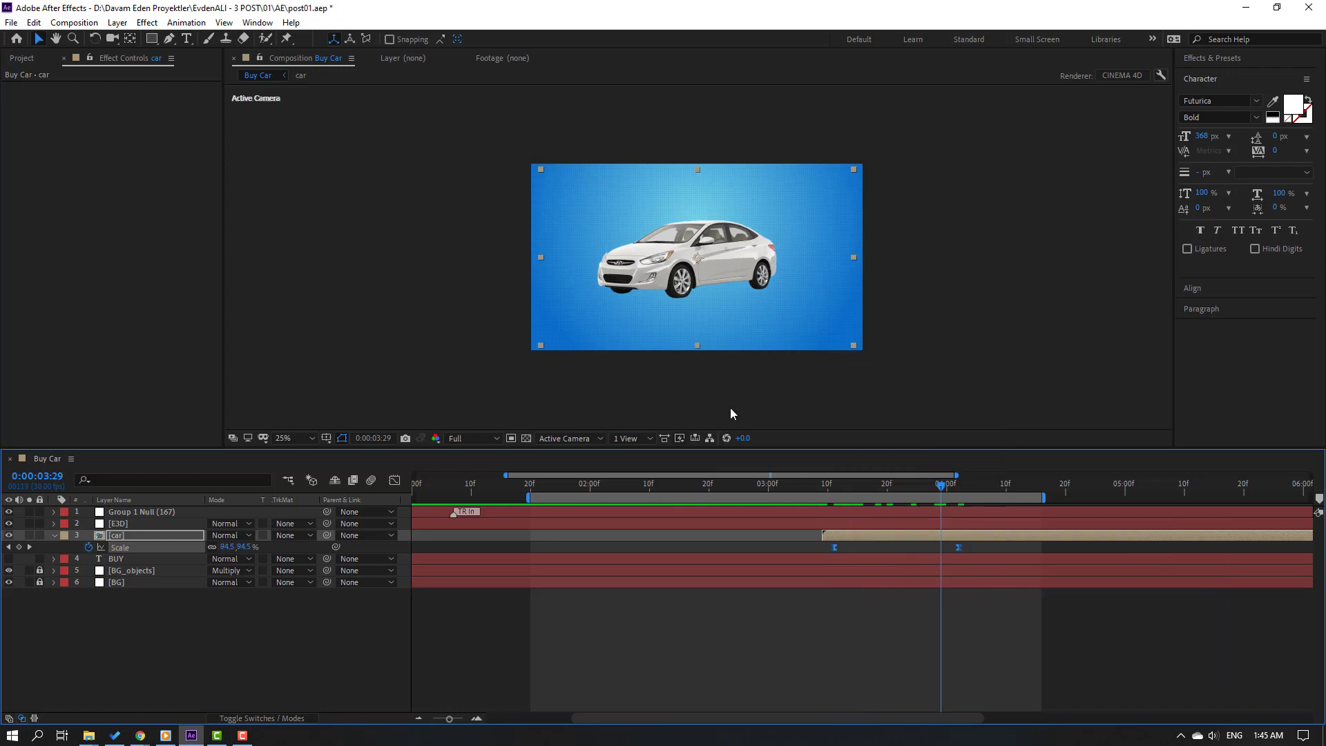
- Shift the car layer with its keyframes to start at about 0:00:03:05 and preview the change from title to car
{"action": "left_click_drag", "start_coordinate": [743, 487], "coordinate": [827, 486]}
{"action": "left_click", "coordinate": [785, 490]}
{"action": "key", "text": "space"}
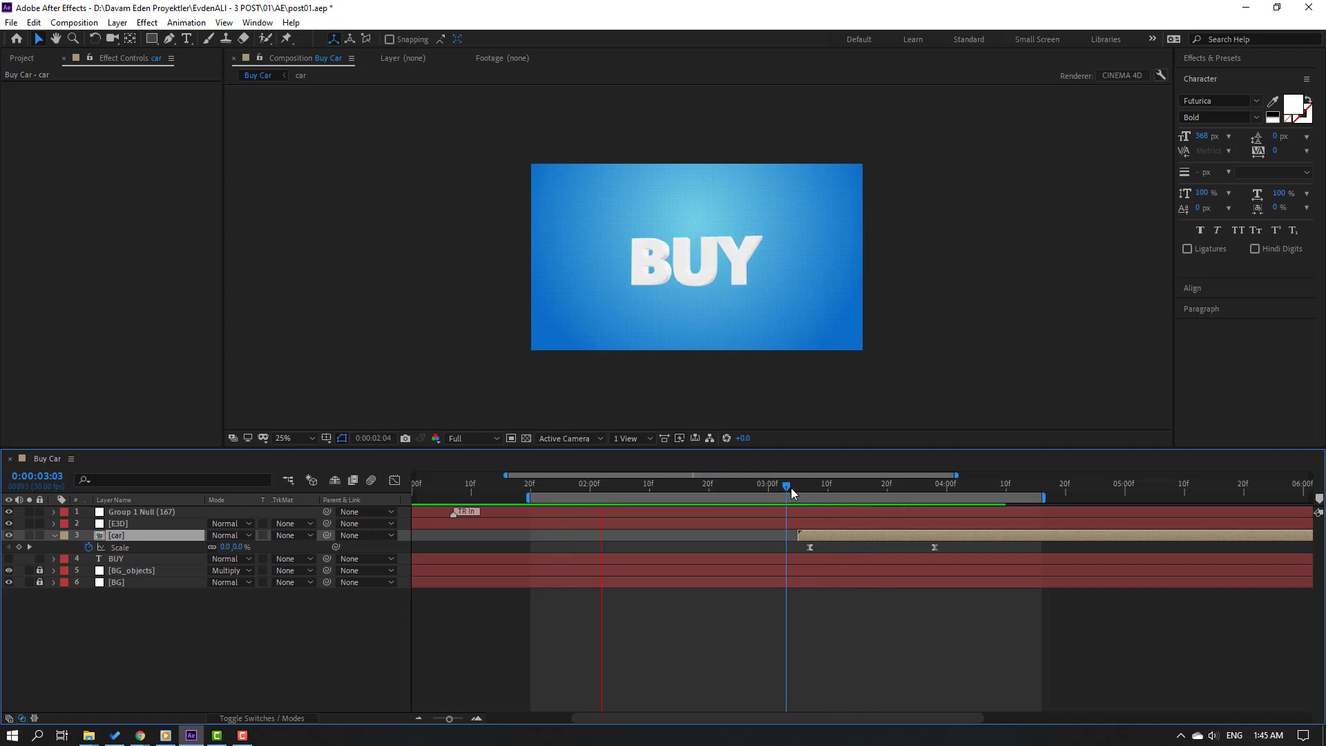
- Keyframe the car layer's Position at 960, 540 at 0:00:03:28 and at 960, 289 at 0:00:03:18
{"action": "left_click_drag", "start_coordinate": [798, 486], "coordinate": [938, 497]}
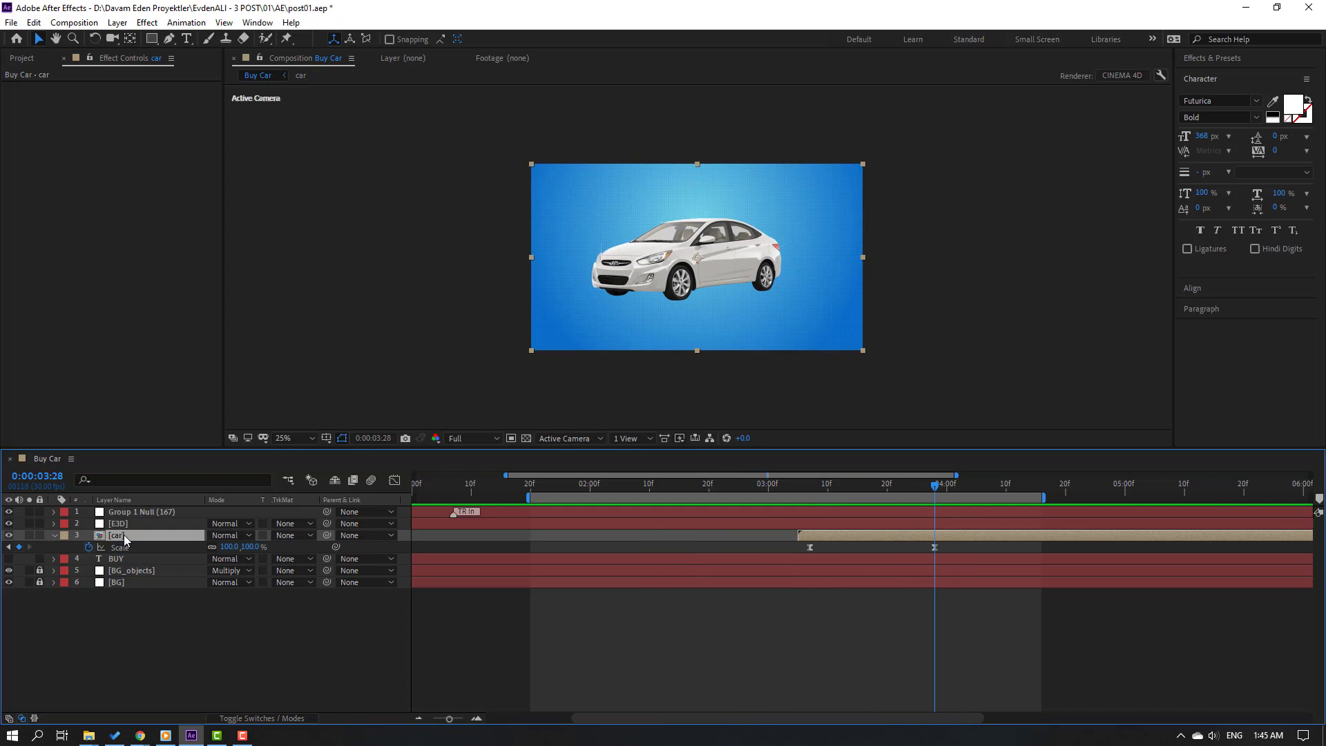
{"action": "key", "text": "shift+p"}
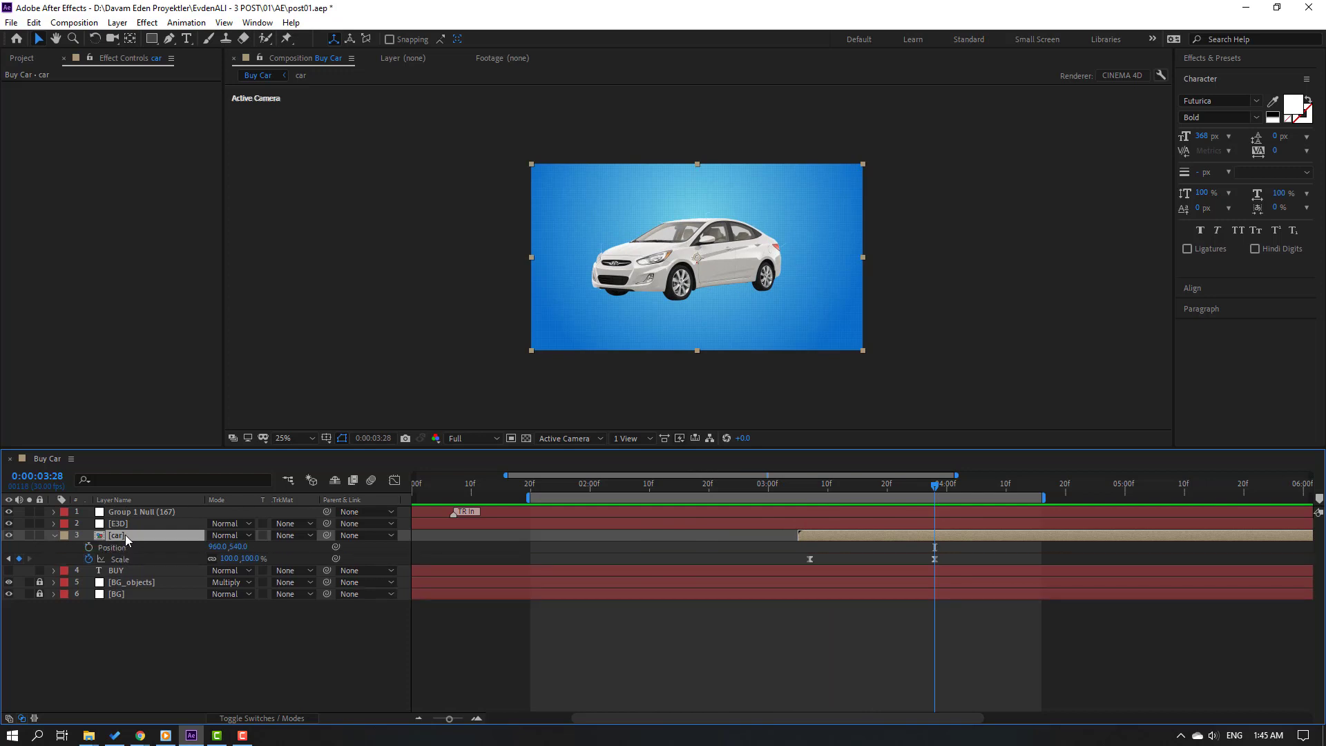
{"action": "left_click", "coordinate": [88, 547]}
{"action": "left_click_drag", "start_coordinate": [845, 484], "coordinate": [876, 487]}
{"action": "left_click_drag", "start_coordinate": [237, 550], "coordinate": [63, 549]}
- Apply Easy Ease to both Position keyframes of the car layer
{"action": "left_click_drag", "start_coordinate": [951, 543], "coordinate": [877, 548]}
{"action": "right_click", "coordinate": [877, 549]}
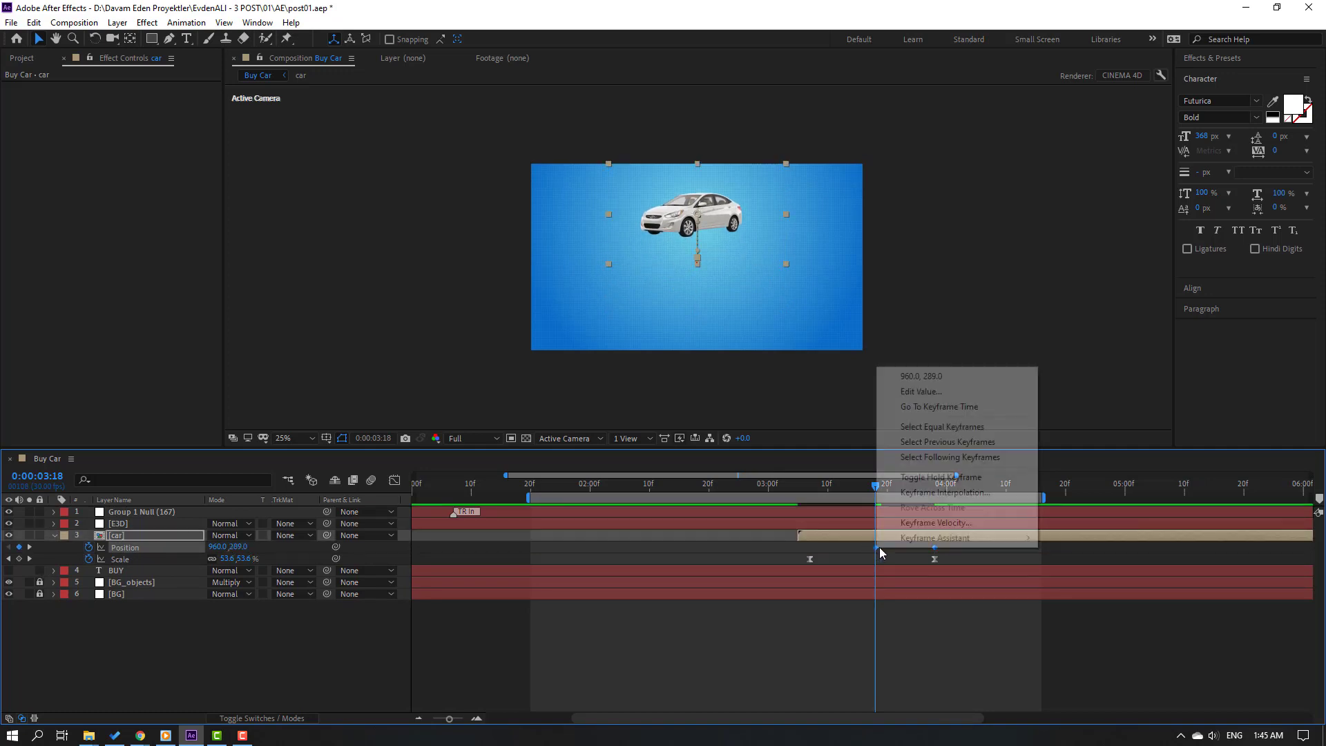
{"action": "mouse_move", "coordinate": [977, 535]}
{"action": "left_click", "coordinate": [994, 586]}
- Move the car's Position keyframes to 0:00:03:11 and about 0:00:03:21, with the final Scale keyframe aligned to the second, and preview
{"action": "left_click_drag", "start_coordinate": [781, 488], "coordinate": [833, 494]}
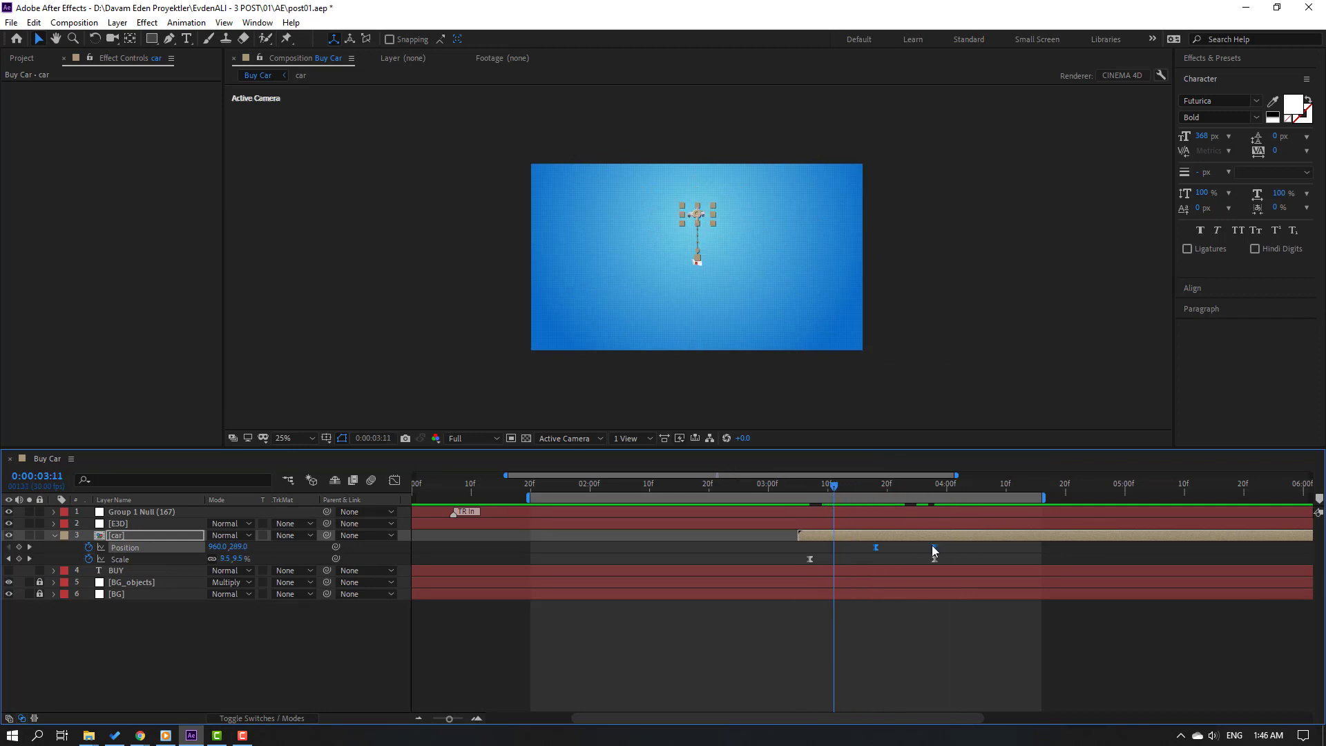
{"action": "left_click_drag", "start_coordinate": [960, 549], "coordinate": [832, 549]}
{"action": "key", "text": "space"}
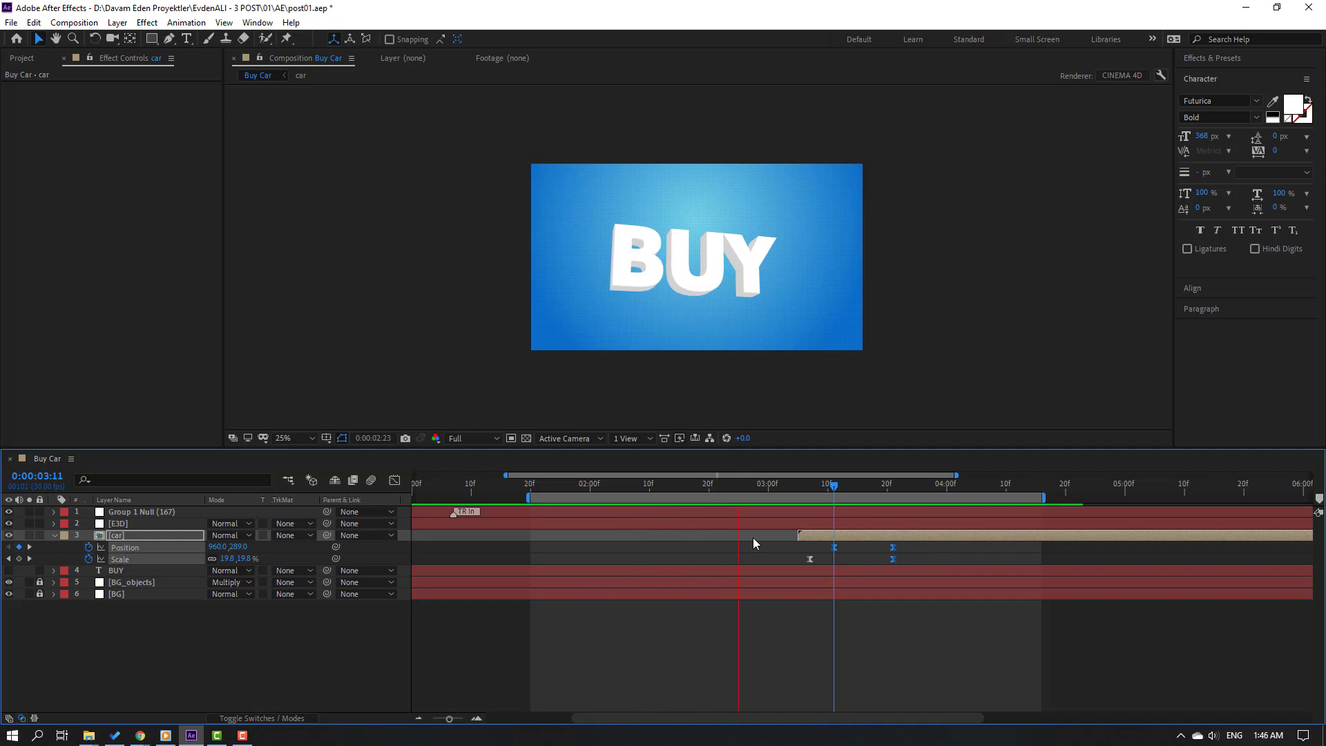
{"action": "key", "text": "space"}
- Start the work area at 0:00:03:02, move the car's final Position and Scale keyframes to 0:00:03:16, and preview the quicker entrance
{"action": "left_click", "coordinate": [777, 487]}
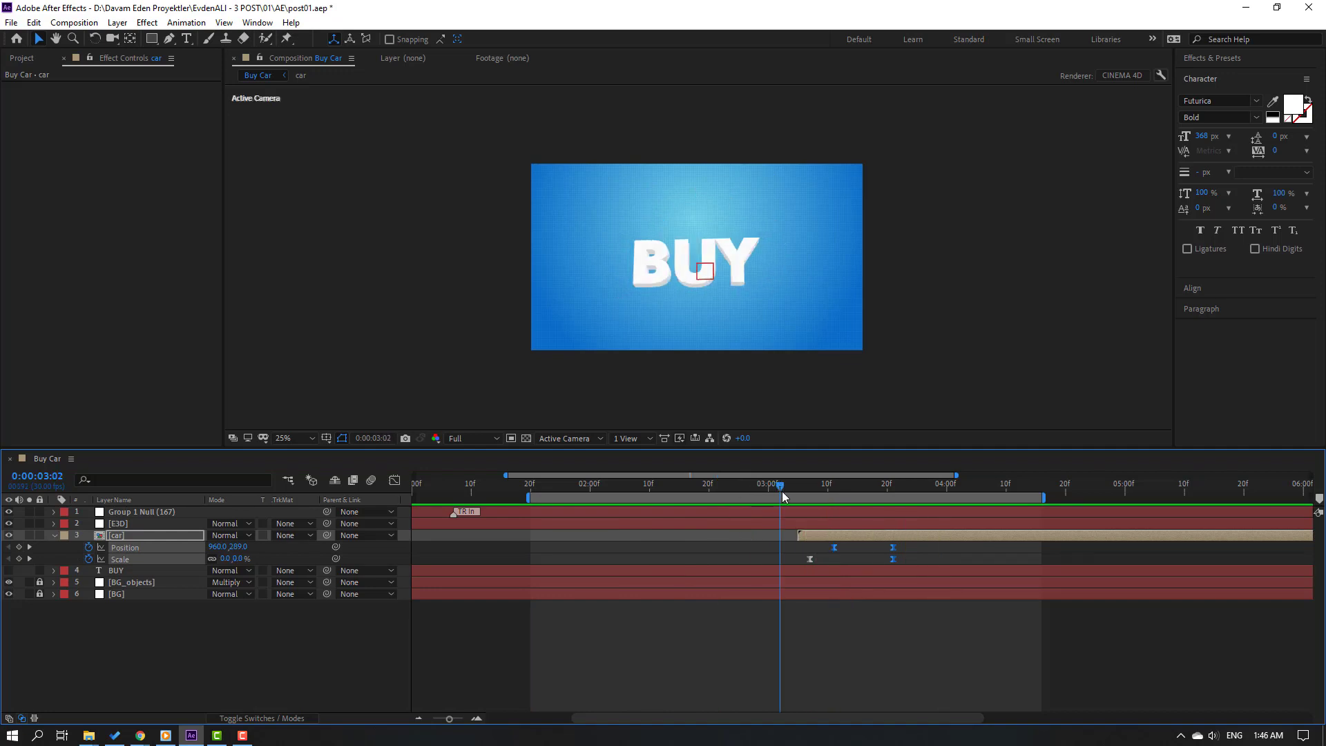
{"action": "key", "text": "b"}
{"action": "key", "text": "space"}
{"action": "key", "text": "space"}
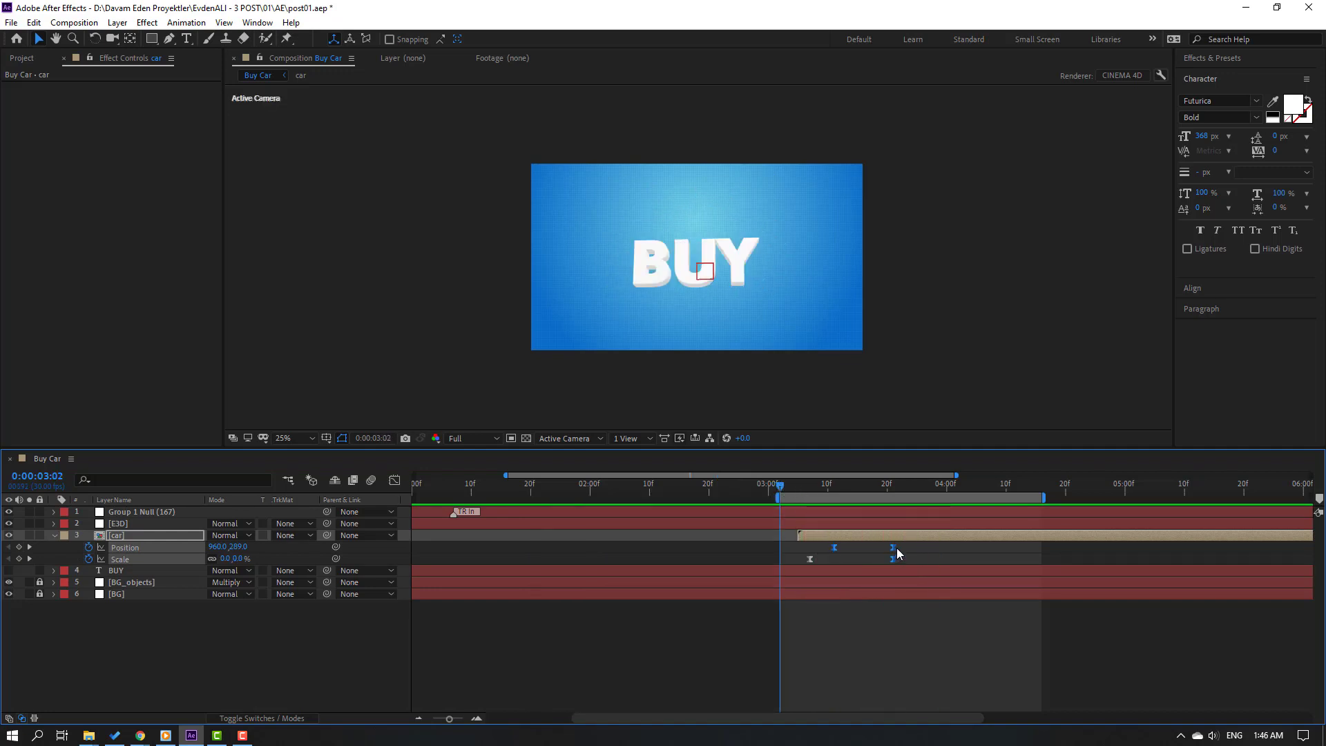
{"action": "left_click_drag", "start_coordinate": [893, 562], "coordinate": [819, 553]}
{"action": "key", "text": "space"}
- At 0:00:03:11, select both Position keyframes and move the car's motion path down so it starts at 974, 543, then preview
{"action": "key", "text": "k"}
{"action": "key", "text": "k"}
{"action": "left_click", "coordinate": [880, 546]}
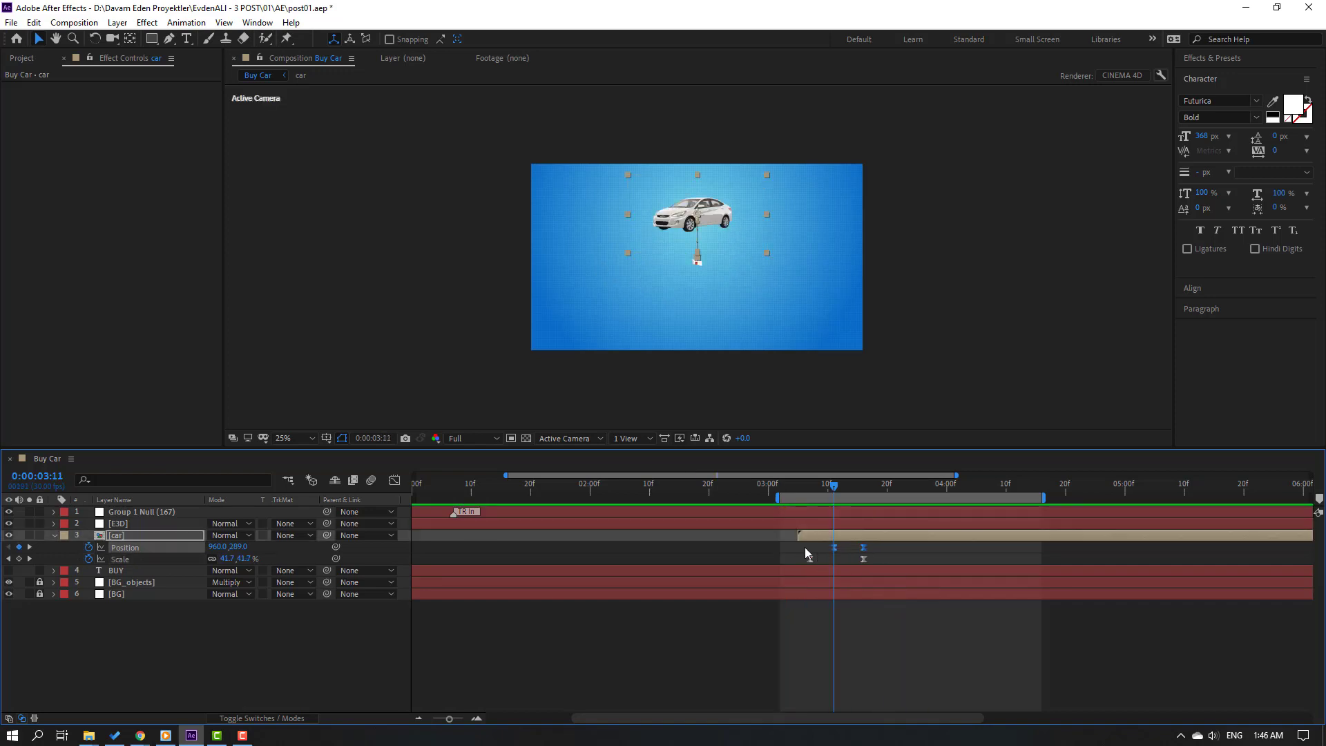
{"action": "scroll", "coordinate": [662, 291], "scroll_direction": "up", "scroll_amount": 2}
{"action": "left_click_drag", "start_coordinate": [716, 177], "coordinate": [720, 261]}
{"action": "scroll", "coordinate": [805, 311], "scroll_direction": "down", "scroll_amount": 2}
{"action": "key", "text": "space"}
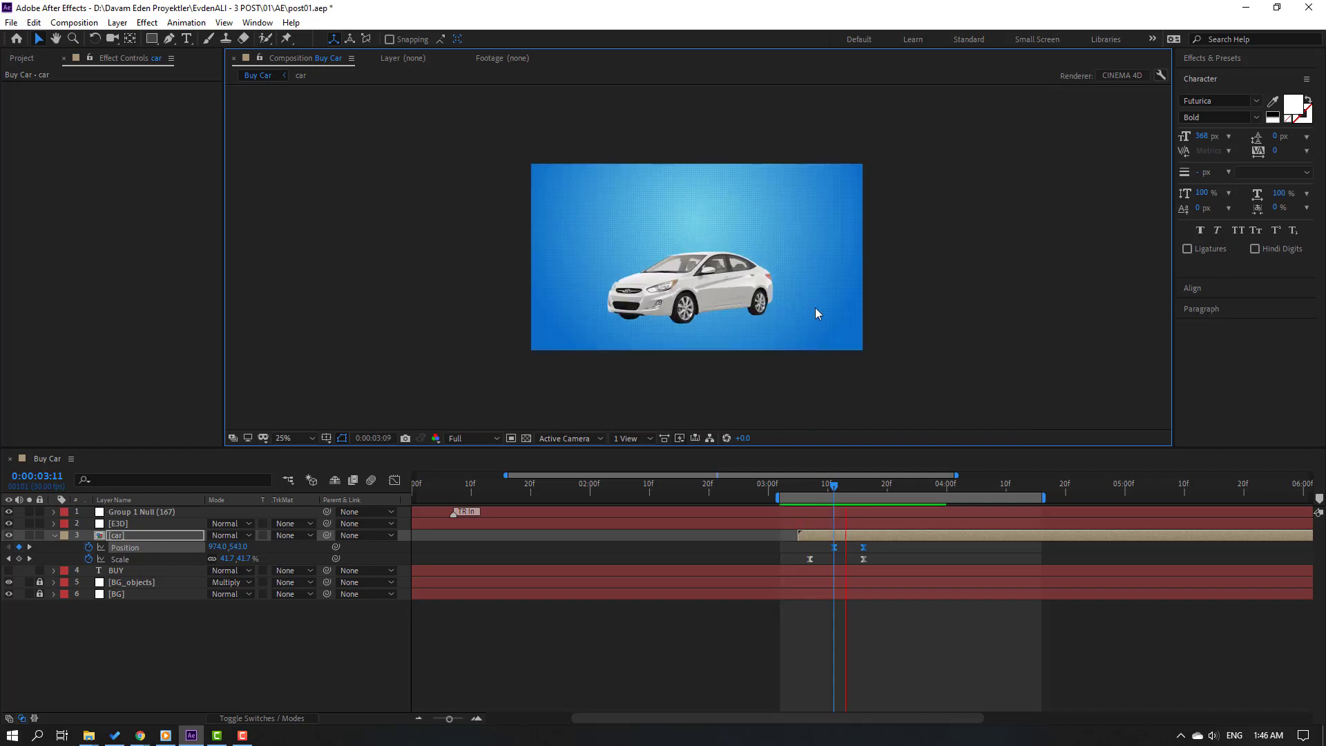
- Shorten the outgoing ease of the car's first Scale and Position keyframes in the speed graph, preview and return to the keyframe view
{"action": "left_click_drag", "start_coordinate": [854, 543], "coordinate": [756, 574]}
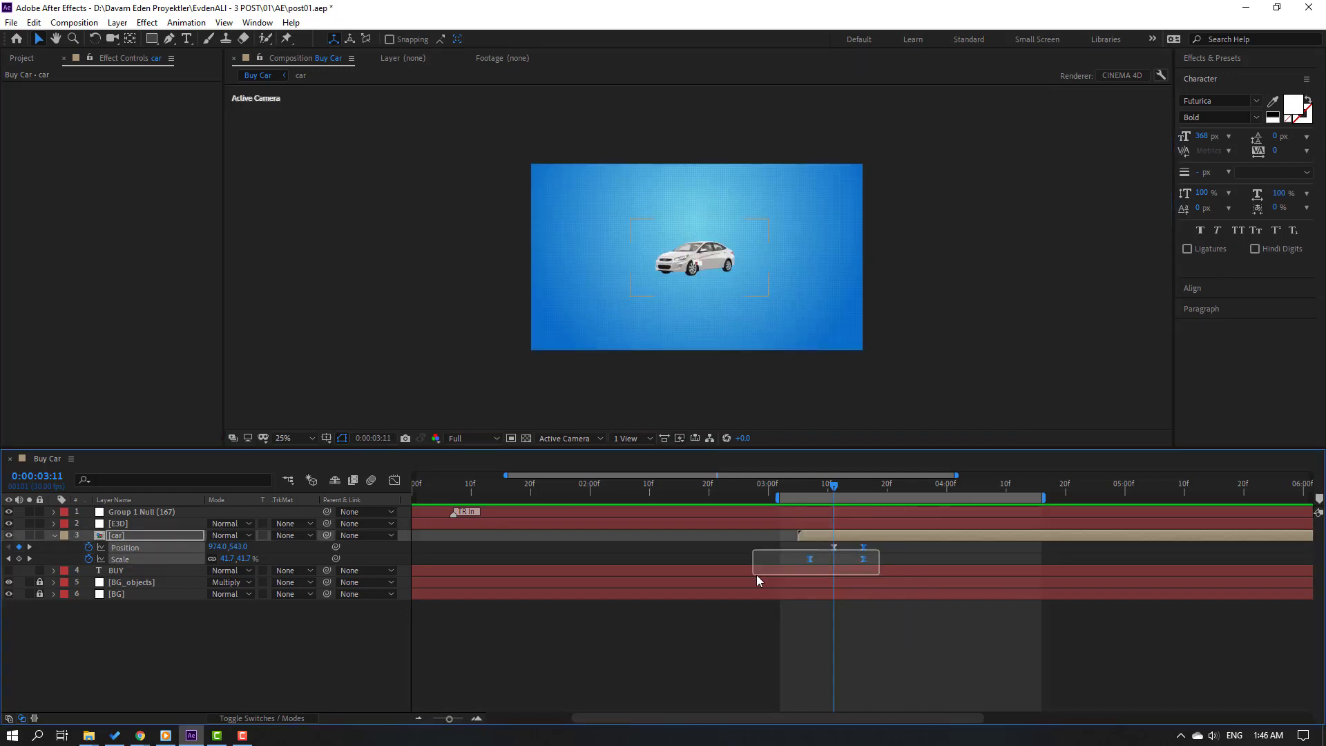
{"action": "left_click", "coordinate": [394, 480]}
{"action": "scroll", "coordinate": [897, 653], "scroll_direction": "up", "scroll_amount": 2}
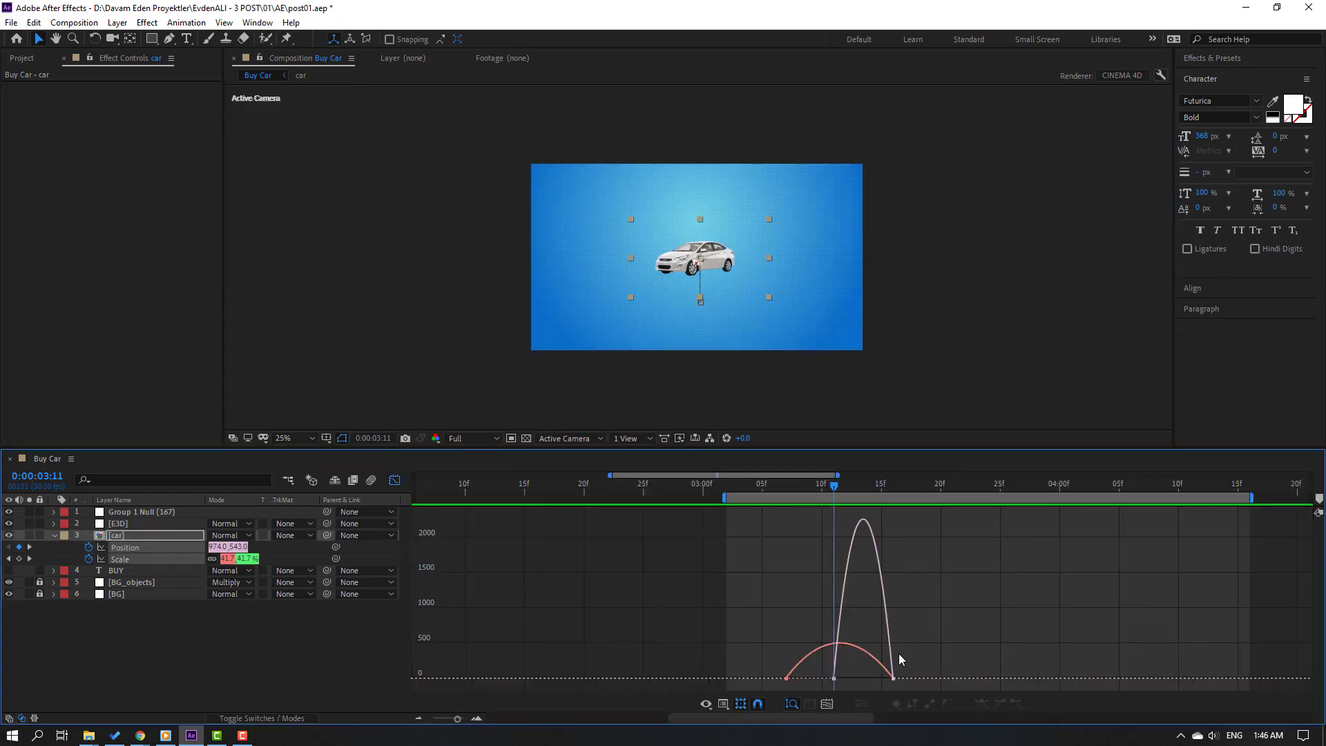
{"action": "left_click_drag", "start_coordinate": [866, 670], "coordinate": [817, 692]}
{"action": "mouse_move", "coordinate": [718, 674]}
{"action": "left_mouse_down"}
{"action": "mouse_move", "coordinate": [772, 693]}
{"action": "mouse_move", "coordinate": [739, 678]}
{"action": "left_mouse_up"}
{"action": "left_click", "coordinate": [834, 678]}
{"action": "left_click_drag", "start_coordinate": [853, 678], "coordinate": [839, 678]}
{"action": "key", "text": "space"}
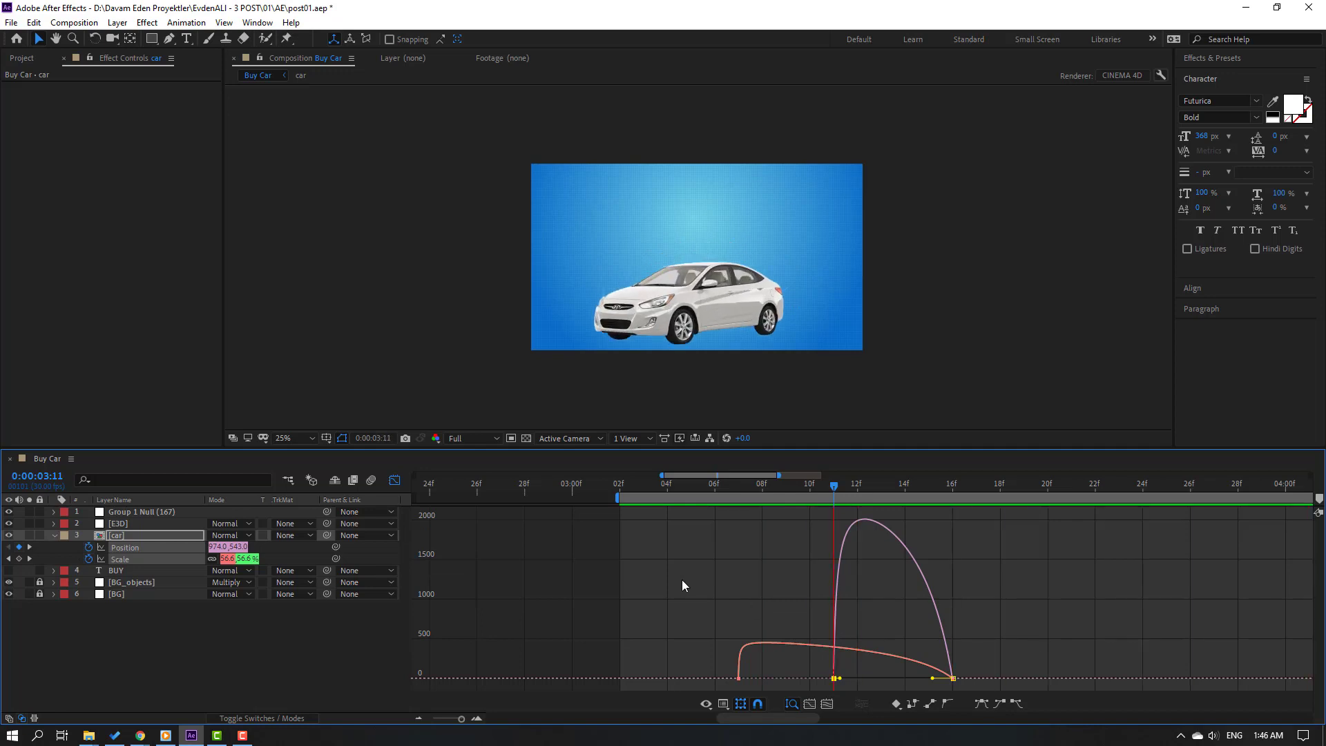
{"action": "key", "text": "space"}
{"action": "scroll", "coordinate": [602, 391], "scroll_direction": "down", "scroll_amount": 1}
{"action": "left_click", "coordinate": [394, 479]}
- Check the car's end position at 0:00:03:16 and save the project
{"action": "left_click_drag", "start_coordinate": [423, 487], "coordinate": [904, 486]}
{"action": "key", "text": "period"}
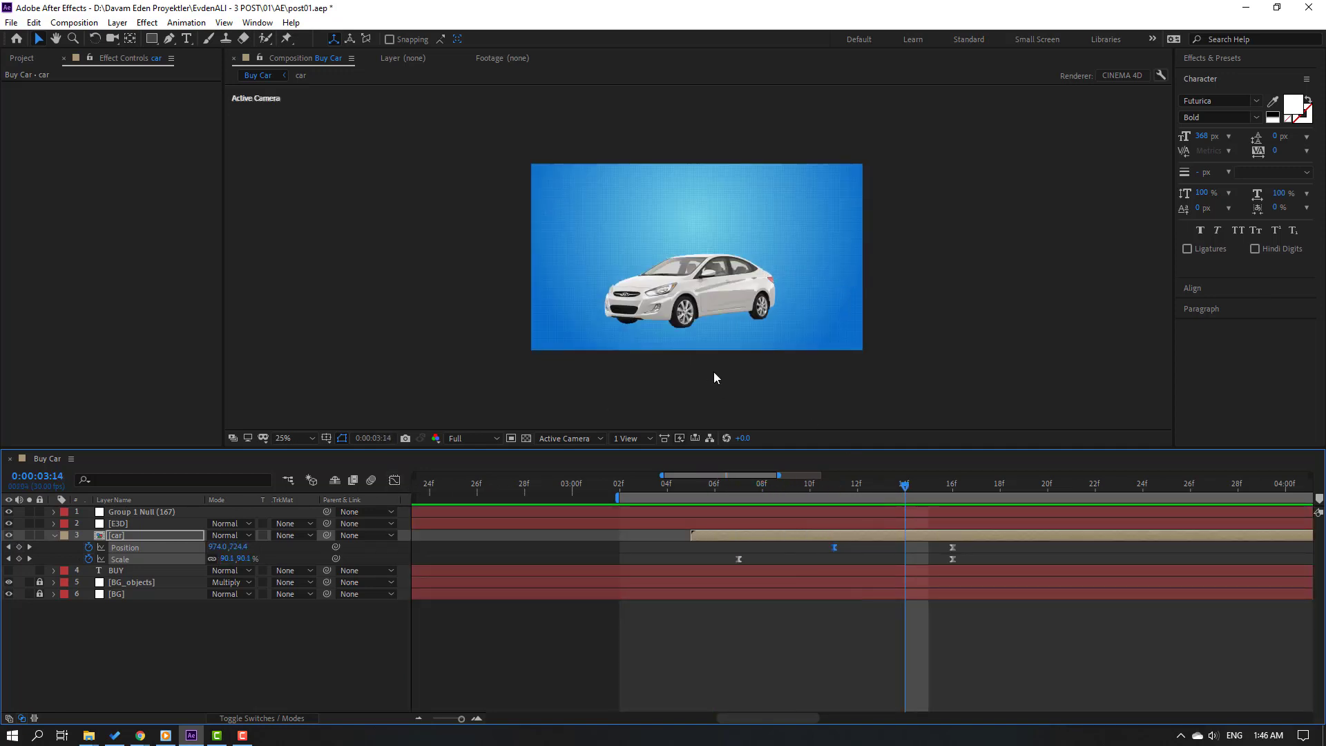
{"action": "left_click", "coordinate": [943, 483]}
{"action": "key", "text": "ctrl+s"}
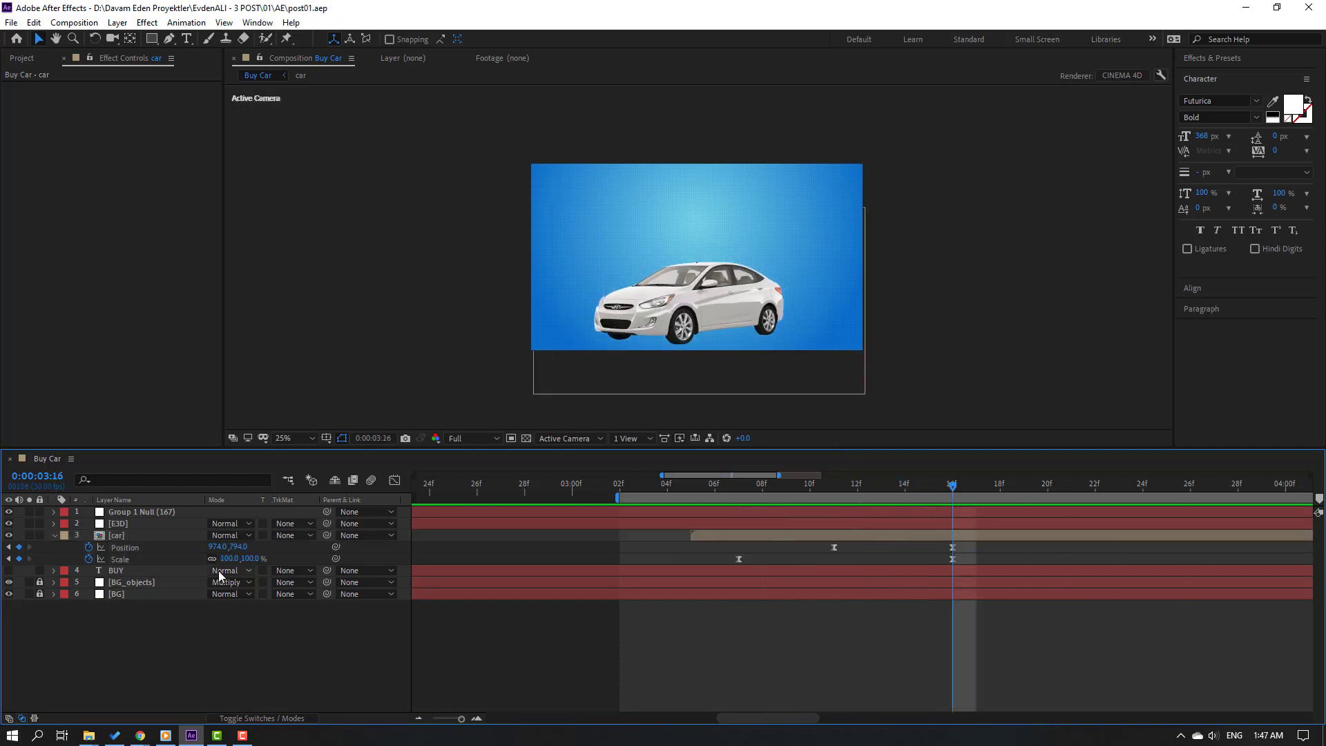
- Open the car composition, enlarge the view and select the 777 car body layer
{"action": "double_click", "coordinate": [117, 537]}
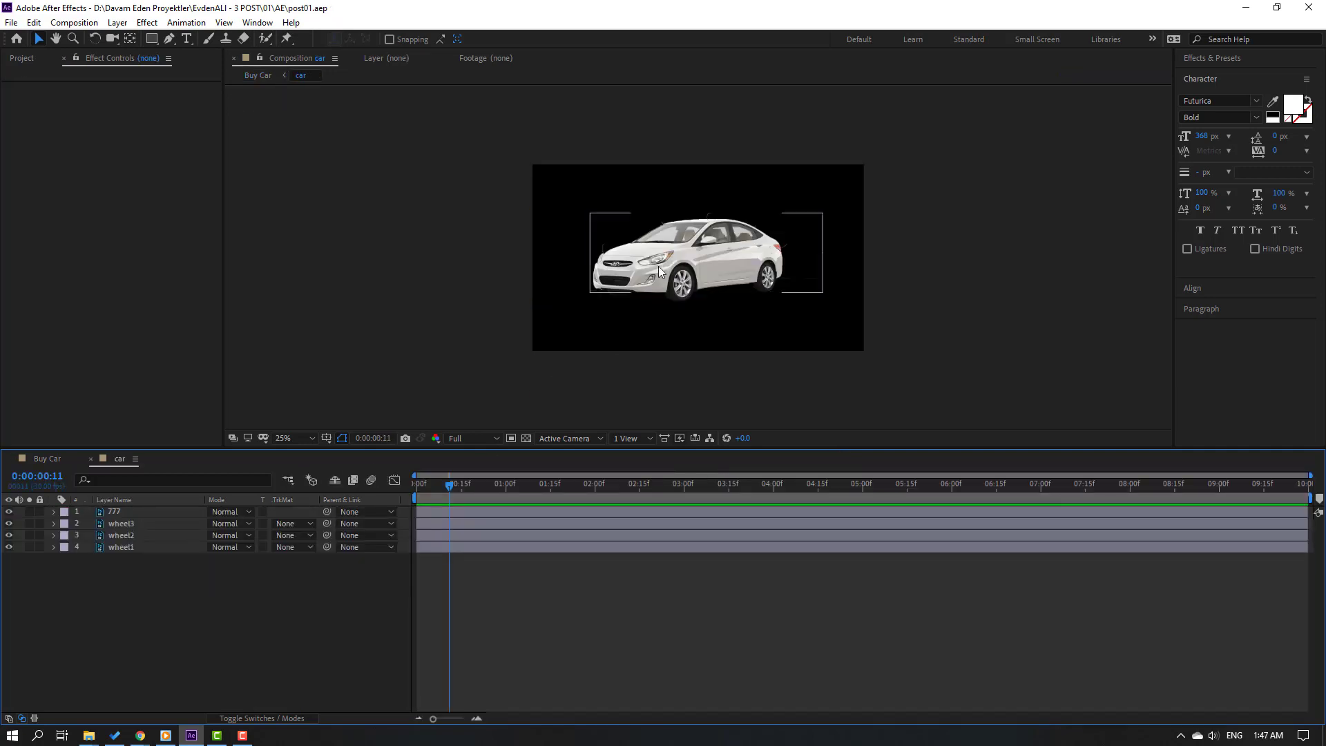
{"action": "key", "text": "period"}
{"action": "left_click", "coordinate": [114, 512]}
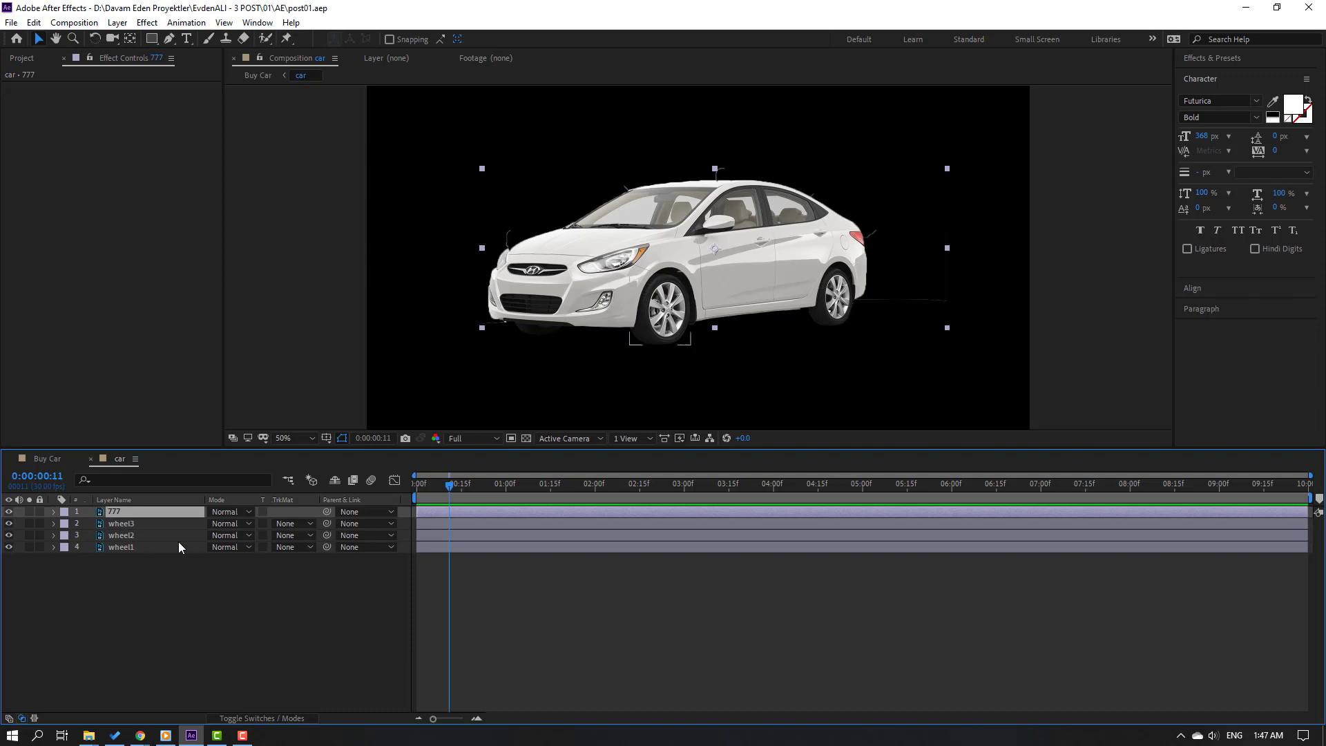
- Keyframe the 777 body layer's Position at 0:00:00:11, dip it to 1006.5, 524.5, and return it to 1006.5, 511.5 at 0:00:01:01
{"action": "left_click", "coordinate": [9, 513]}
{"action": "key", "text": "p"}
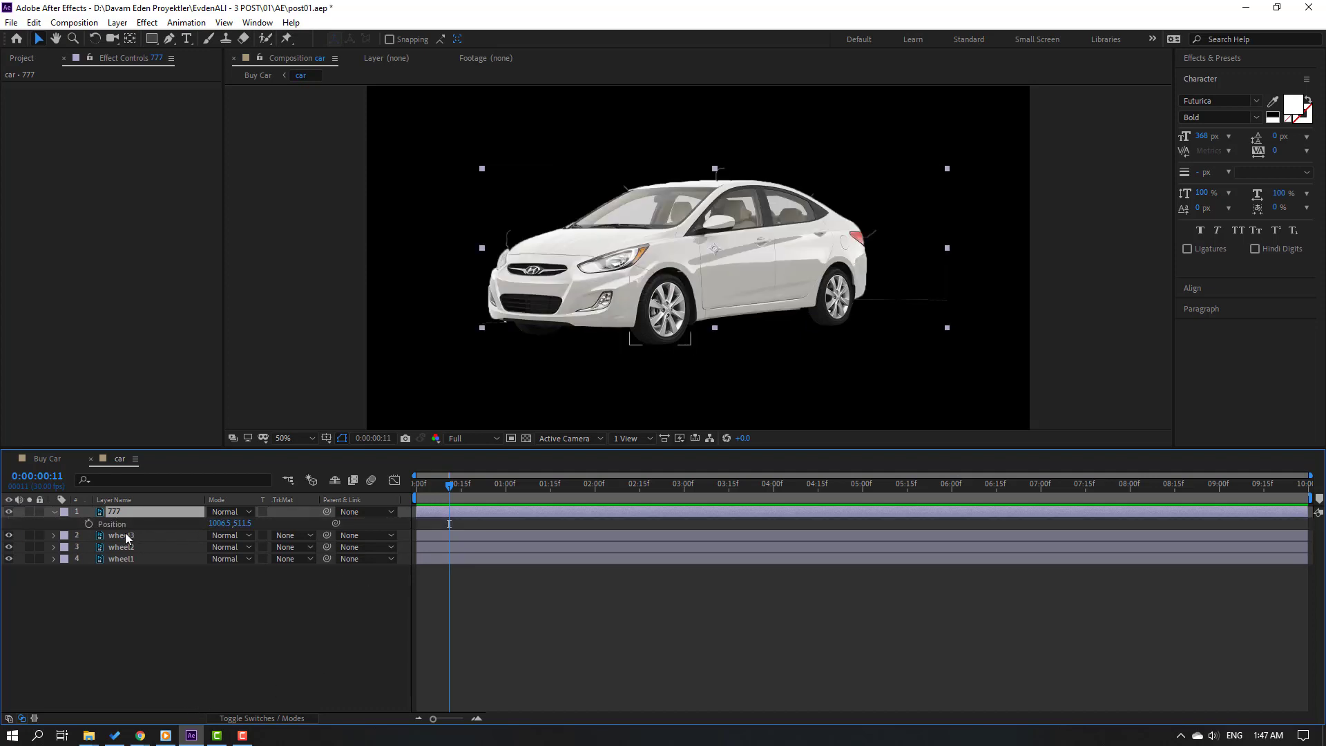
{"action": "left_click", "coordinate": [90, 523]}
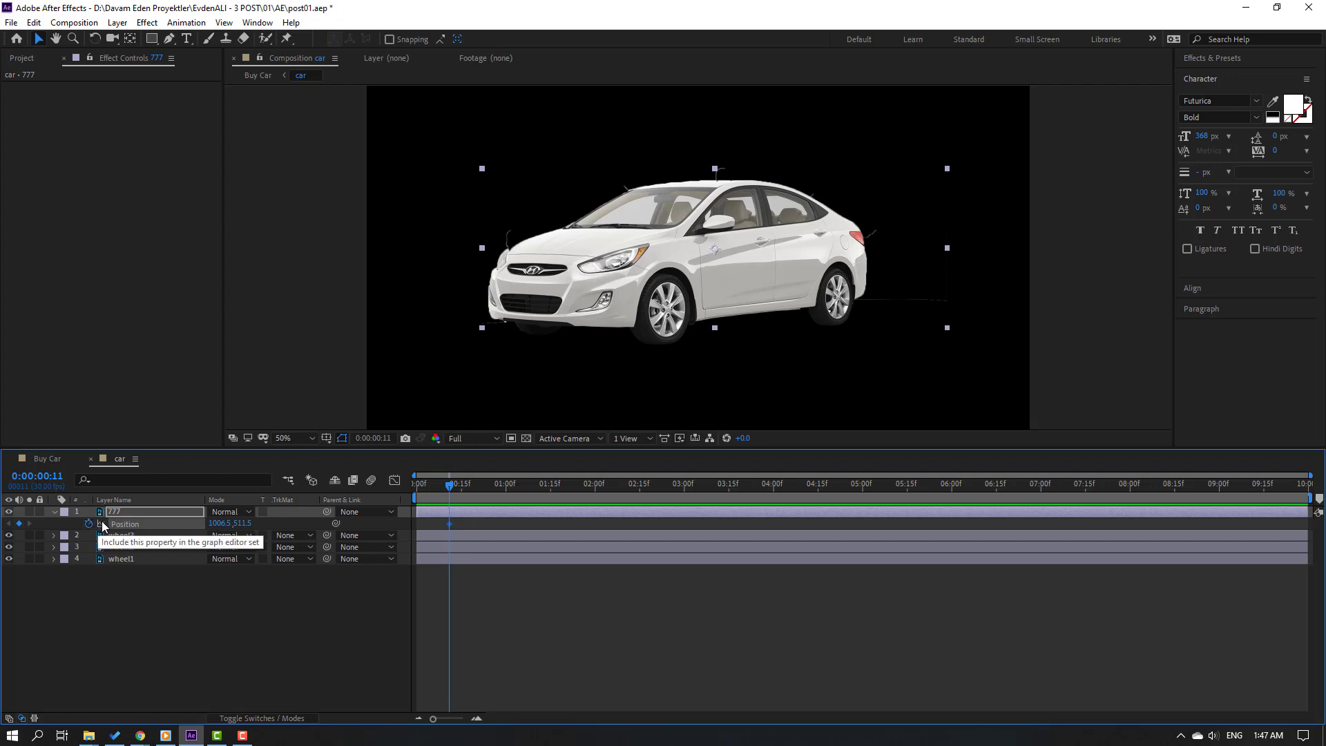
{"action": "left_click_drag", "start_coordinate": [242, 524], "coordinate": [238, 526]}
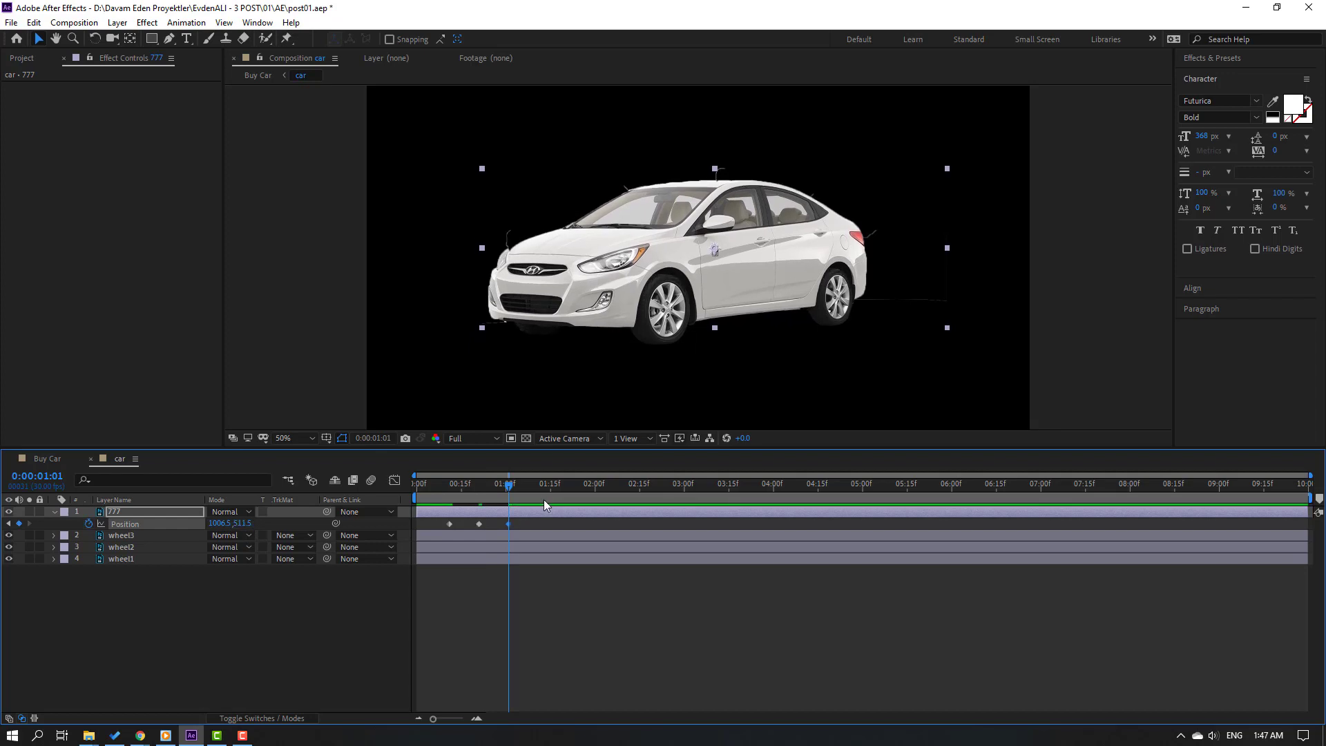
- Apply Easy Ease to the 777 layer's three Position keyframes and preview the bounce
{"action": "right_click", "coordinate": [449, 524]}
{"action": "mouse_move", "coordinate": [531, 693]}
{"action": "left_click", "coordinate": [644, 615]}
{"action": "left_click", "coordinate": [573, 615]}
{"action": "key", "text": "space"}
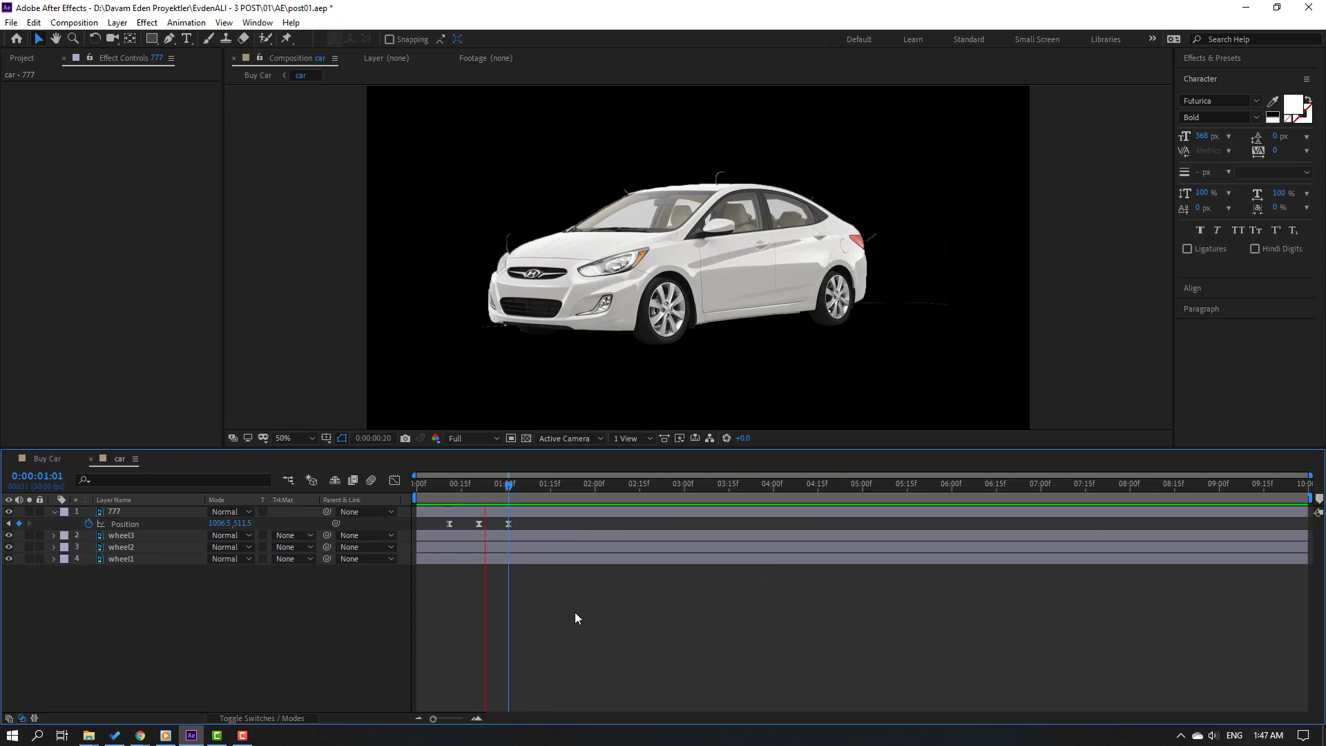
{"action": "key", "text": "space"}
- Compress the 777 layer's three Position keyframes to run from 0:00:00:08 to 0:00:00:22, previewing in both the car and Buy Car compositions
{"action": "left_click", "coordinate": [47, 459]}
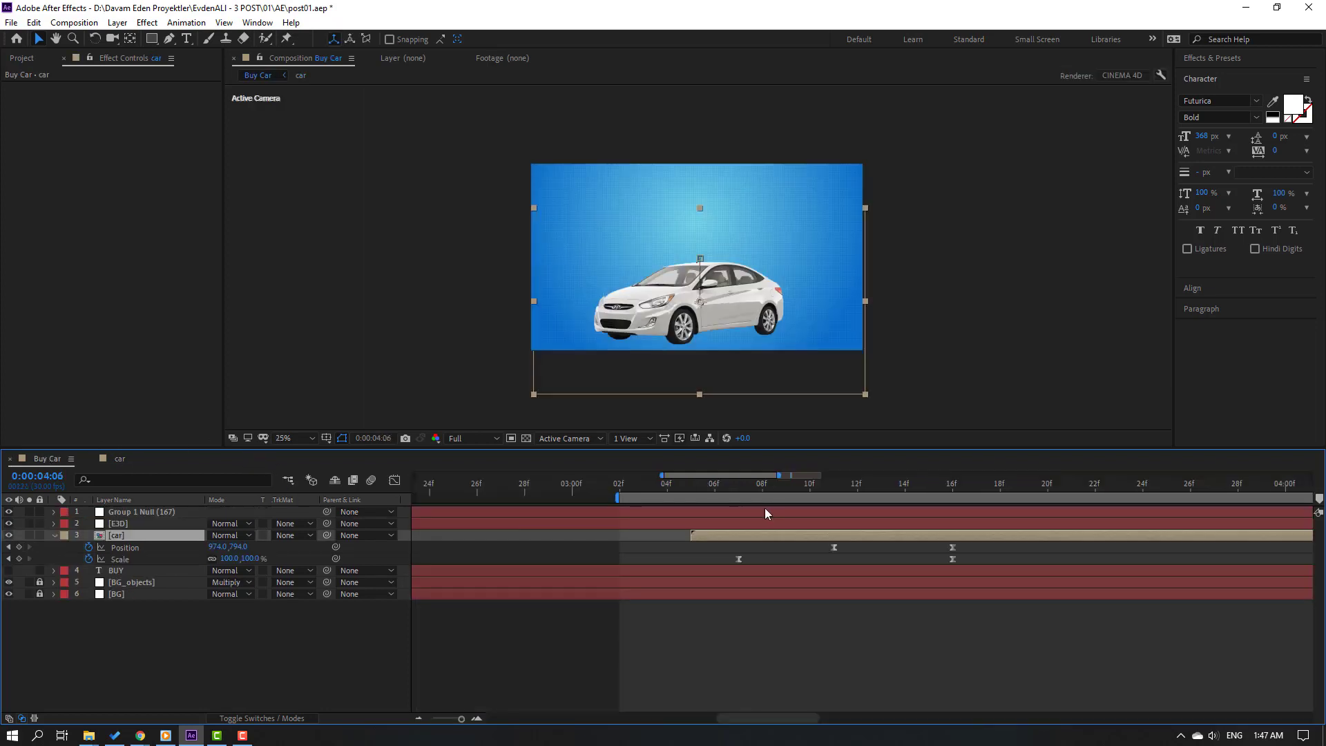
{"action": "left_click_drag", "start_coordinate": [818, 486], "coordinate": [424, 545]}
{"action": "left_click", "coordinate": [120, 458]}
{"action": "key", "text": "equal"}
{"action": "left_click_drag", "start_coordinate": [500, 592], "coordinate": [553, 580]}
{"action": "left_click_drag", "start_coordinate": [602, 530], "coordinate": [547, 524]}
{"action": "key", "text": "space"}
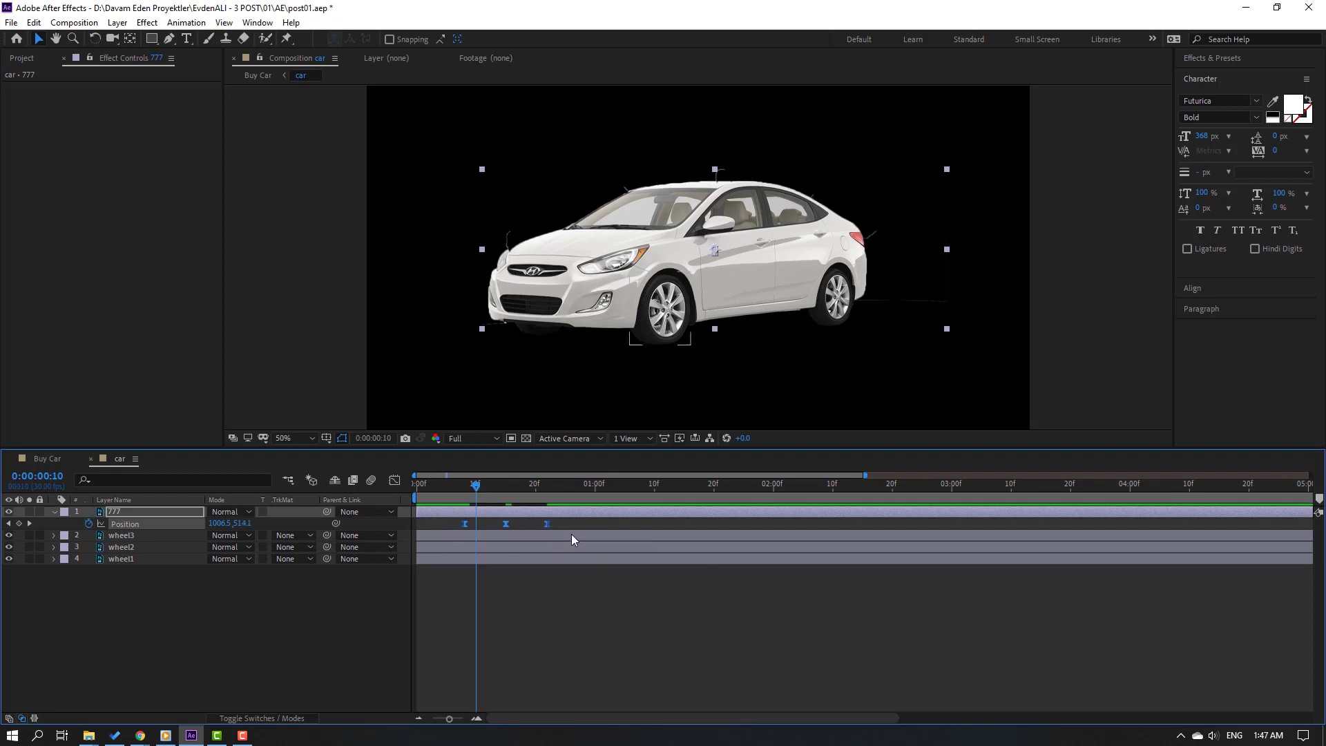
{"action": "left_click", "coordinate": [43, 459]}
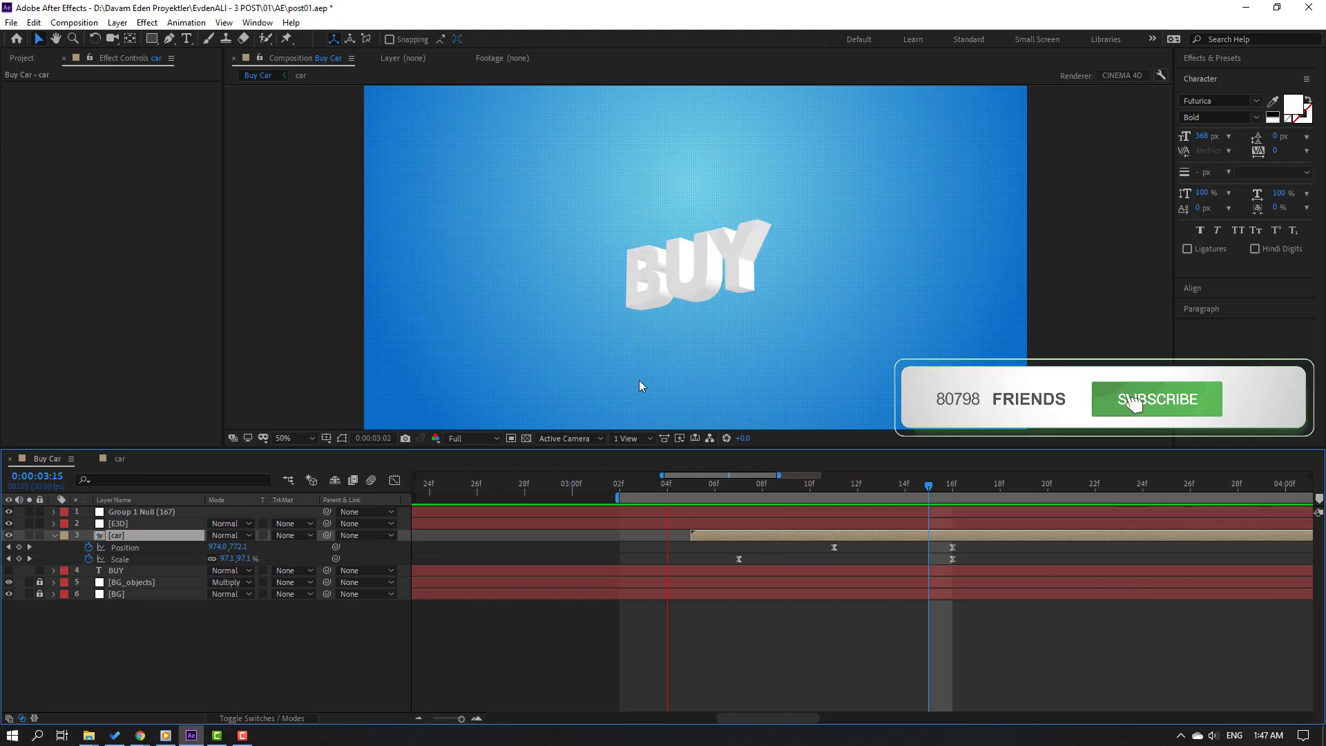
{"action": "key", "text": "space"}
- Add 777 Position keyframes of 1006.5, 517.5 at 0:00:00:28 and 1006.5, 512.5 at 0:00:01:05, then preview in the car and Buy Car compositions
{"action": "left_click_drag", "start_coordinate": [482, 483], "coordinate": [602, 496]}
{"action": "key", "text": "F2"}
{"action": "left_click", "coordinate": [181, 515]}
{"action": "left_click_drag", "start_coordinate": [522, 486], "coordinate": [558, 490]}
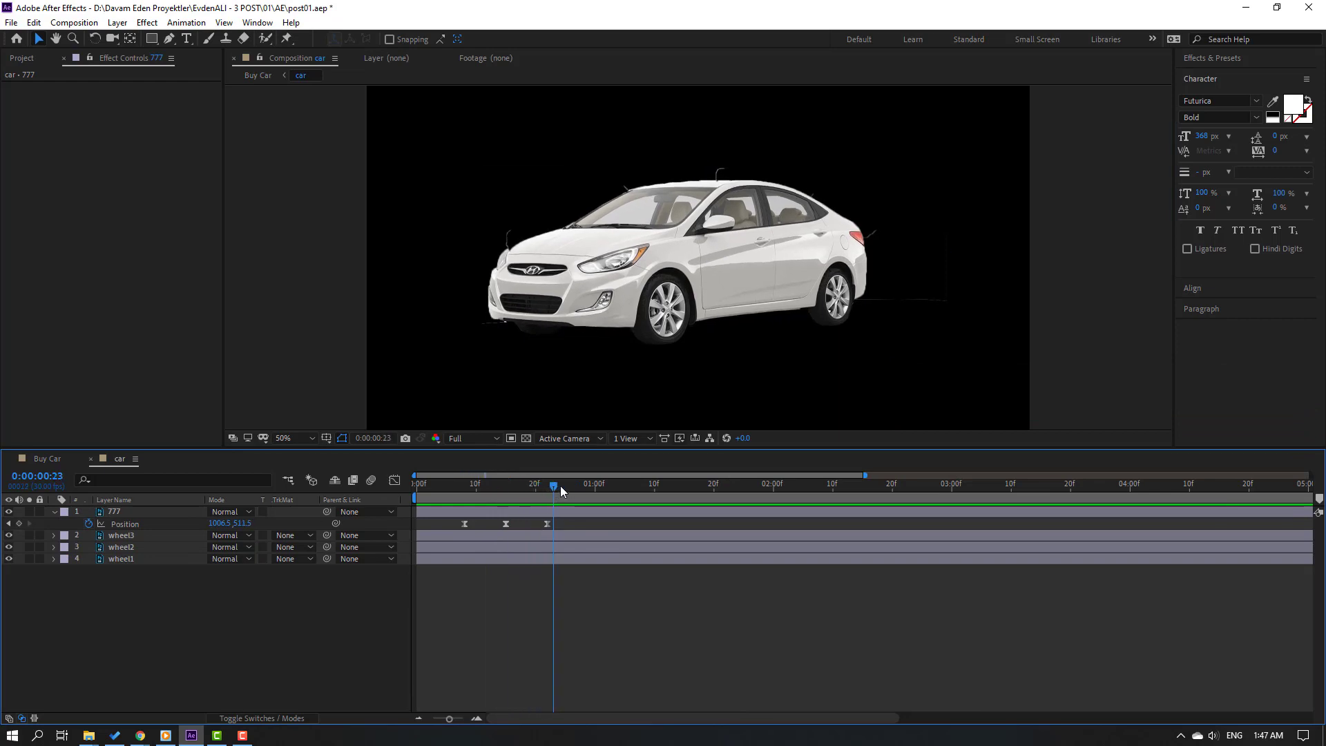
{"action": "left_click_drag", "start_coordinate": [236, 524], "coordinate": [242, 524]}
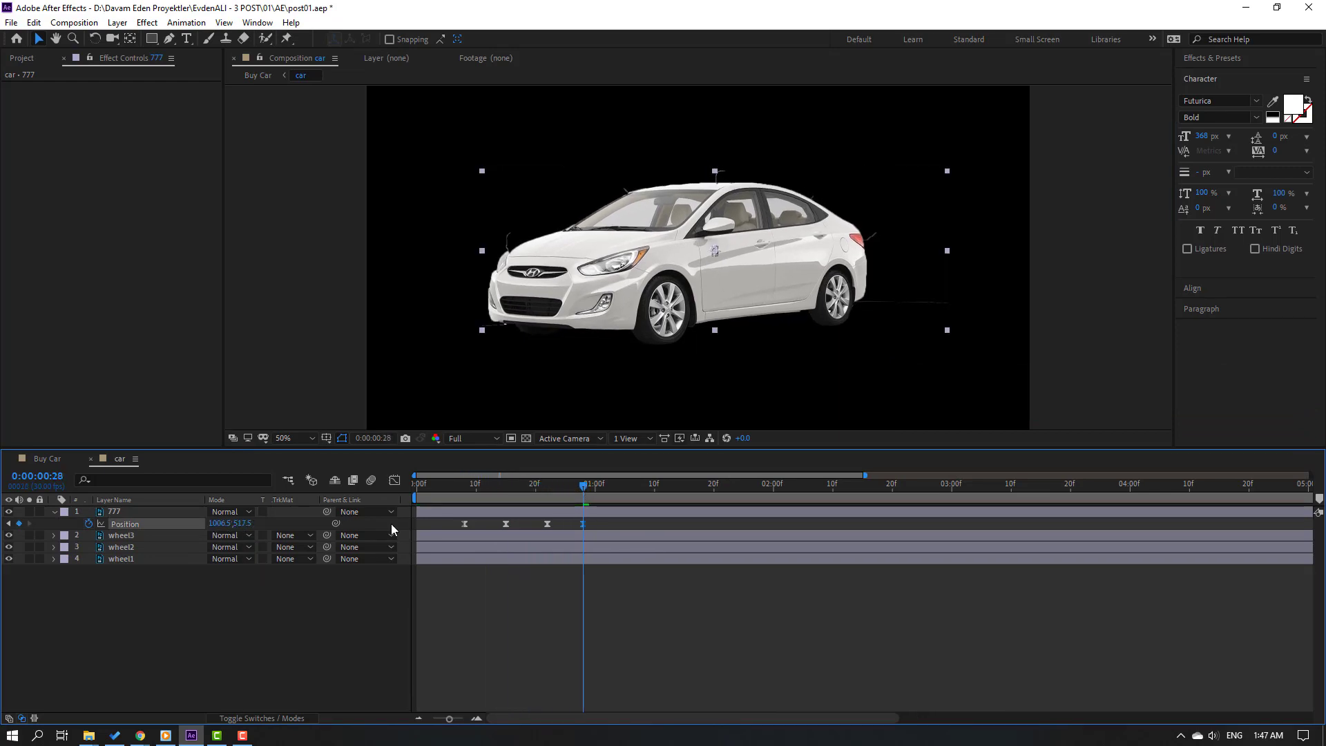
{"action": "left_click_drag", "start_coordinate": [607, 489], "coordinate": [625, 492]}
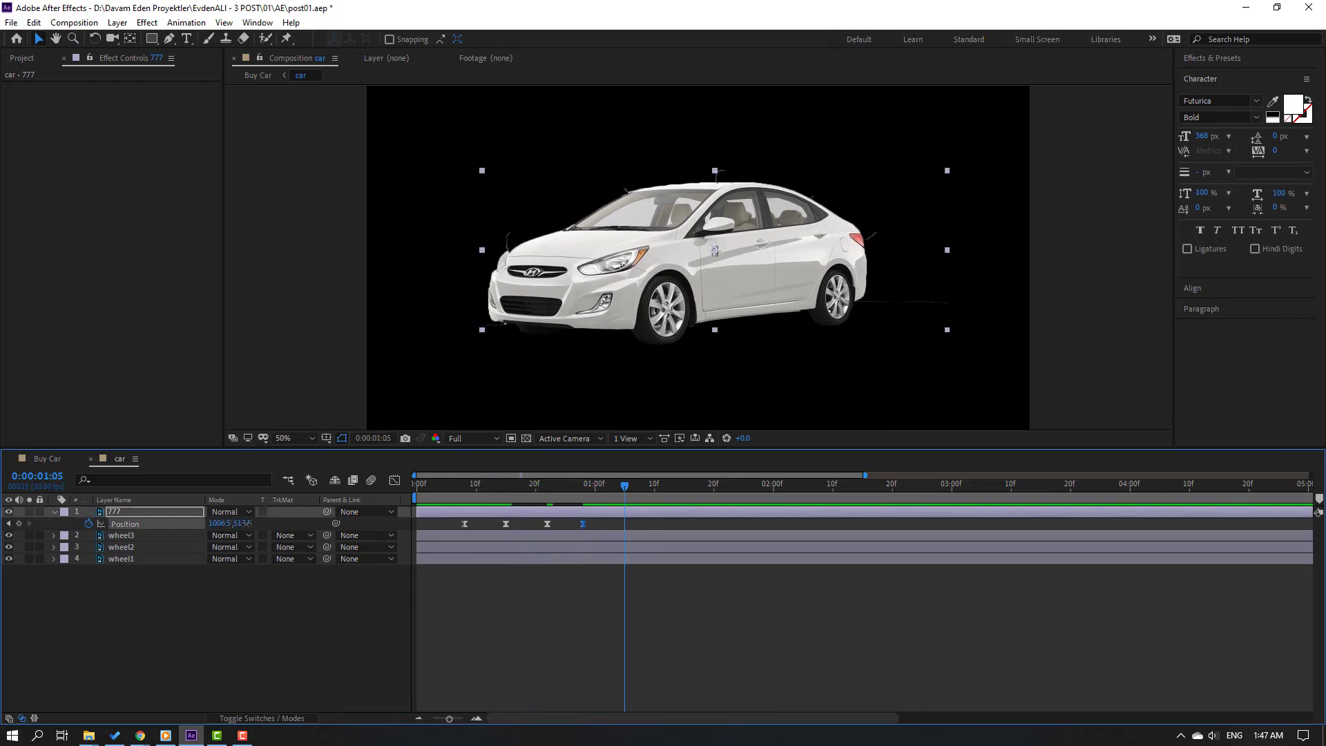
{"action": "left_click_drag", "start_coordinate": [245, 522], "coordinate": [238, 522]}
{"action": "left_click", "coordinate": [562, 636]}
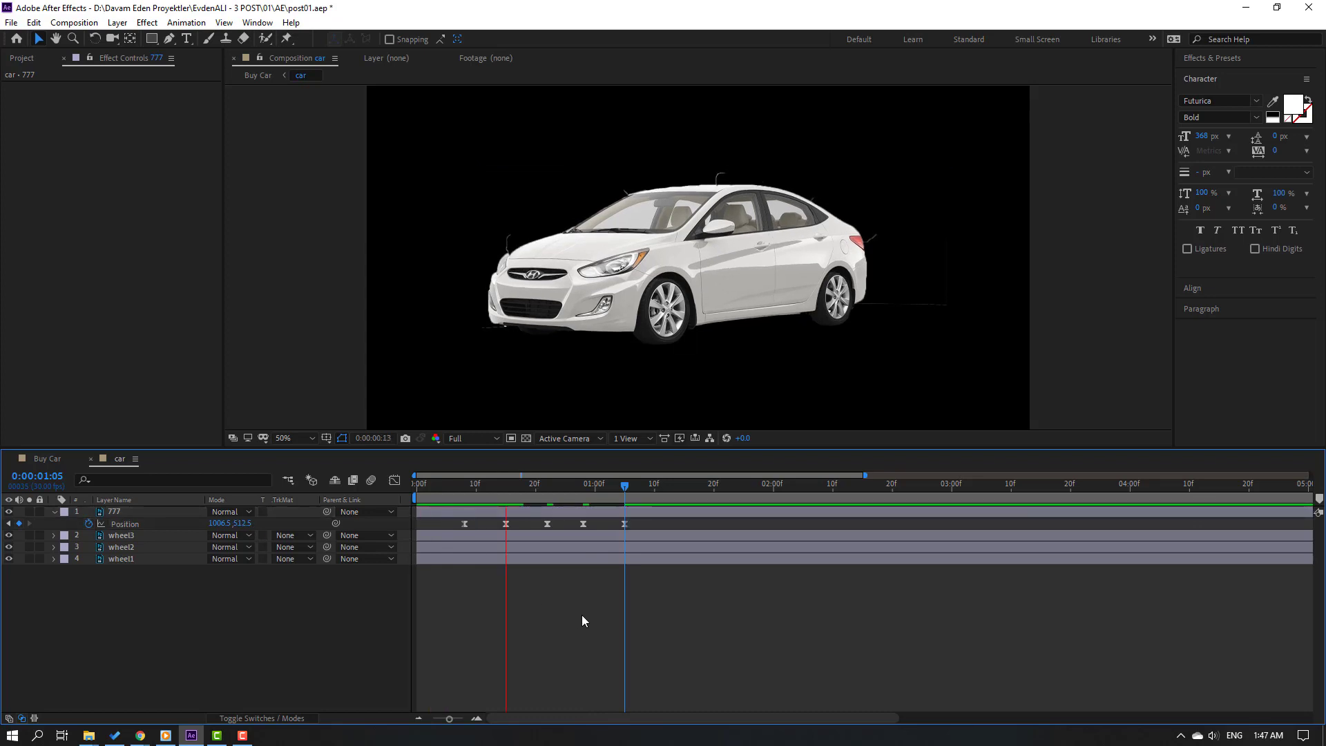
{"action": "left_click", "coordinate": [52, 459]}
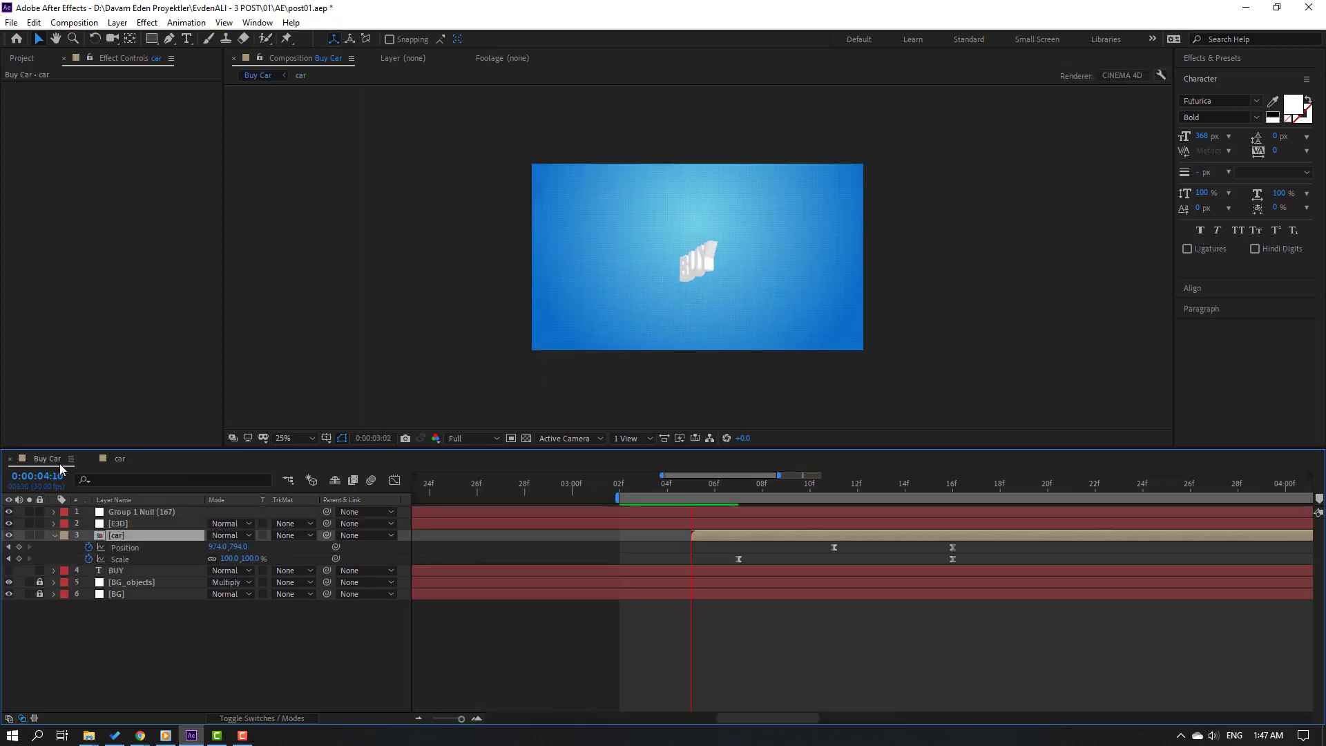
- Back in the car composition, start keyframing the 777 layer's Rotation at 0° at 0:00:00:08
{"action": "left_click", "coordinate": [121, 459]}
{"action": "left_click_drag", "start_coordinate": [624, 504], "coordinate": [467, 497]}
{"action": "left_click", "coordinate": [143, 511]}
{"action": "key", "text": "shift+r"}
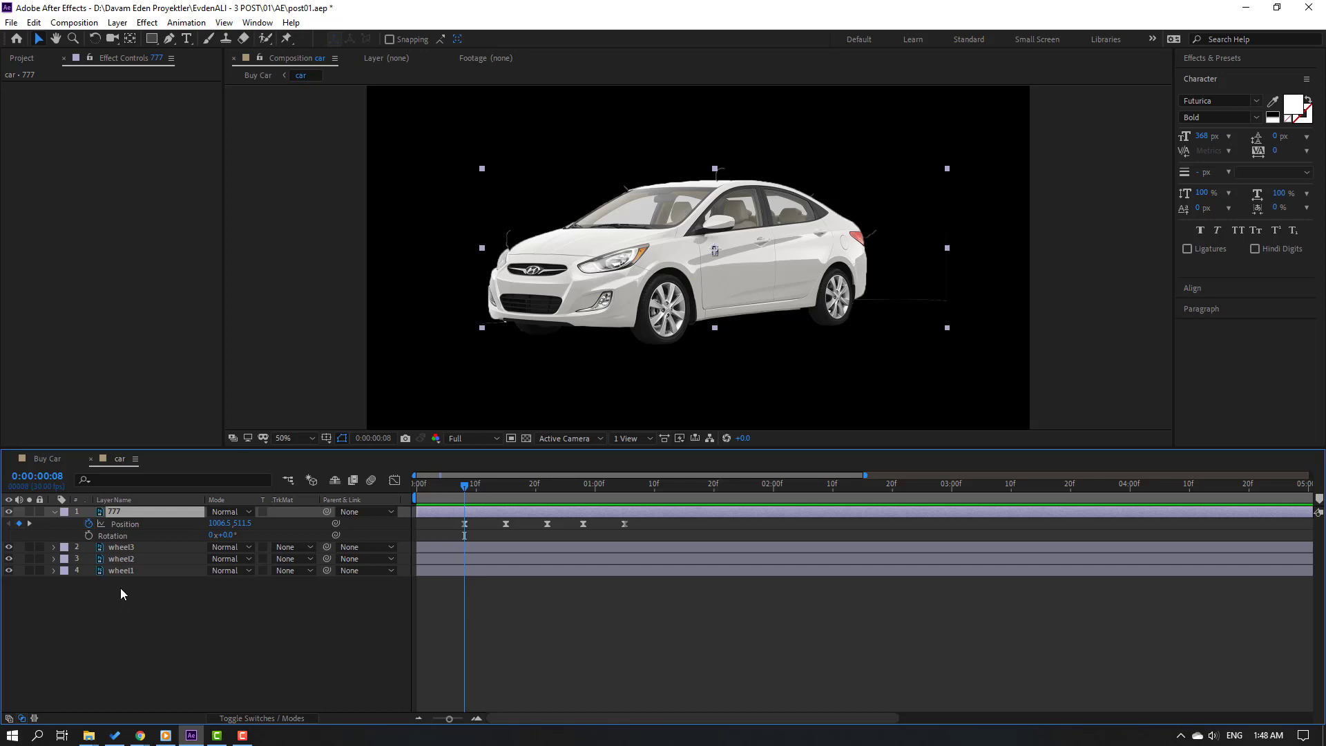
{"action": "left_click", "coordinate": [88, 535]}
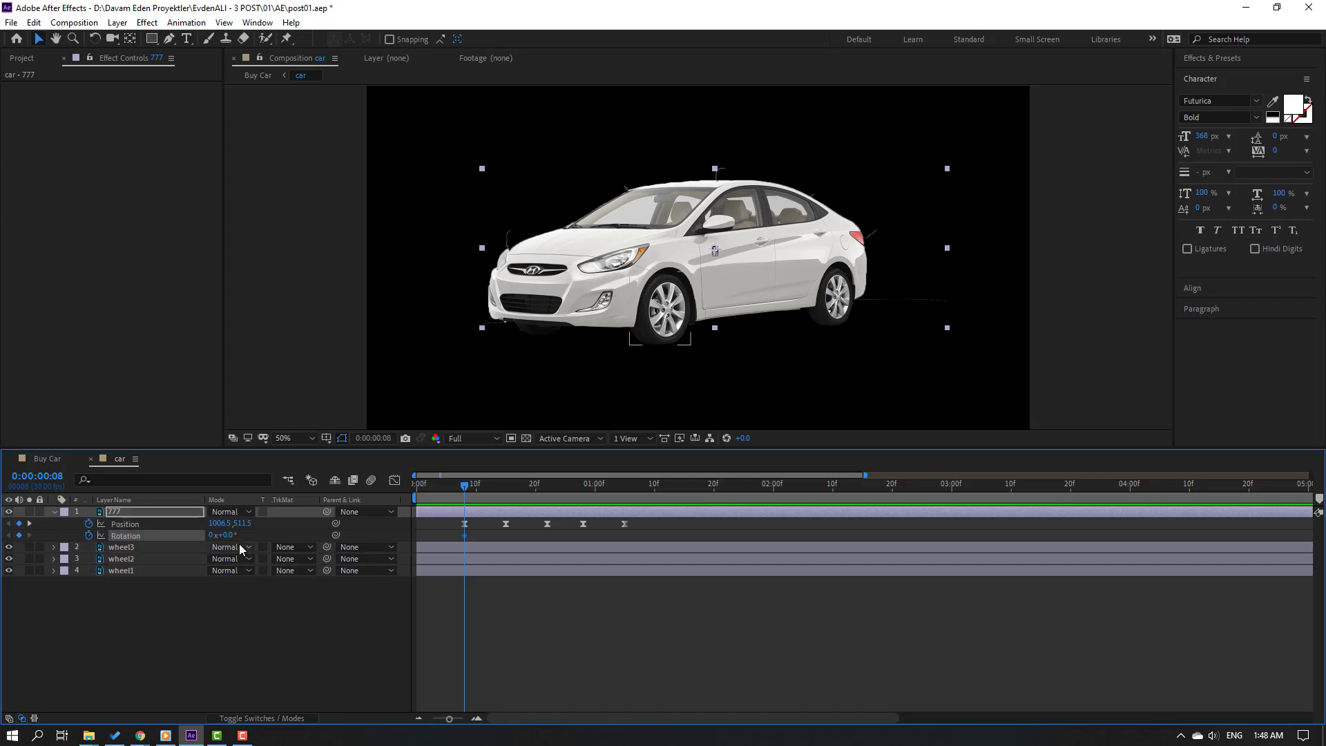
- Tilt the 777 layer to -2° at 0:00:00:15 and in the opposite direction at 0:00:00:22
{"action": "left_click_drag", "start_coordinate": [462, 487], "coordinate": [506, 489]}
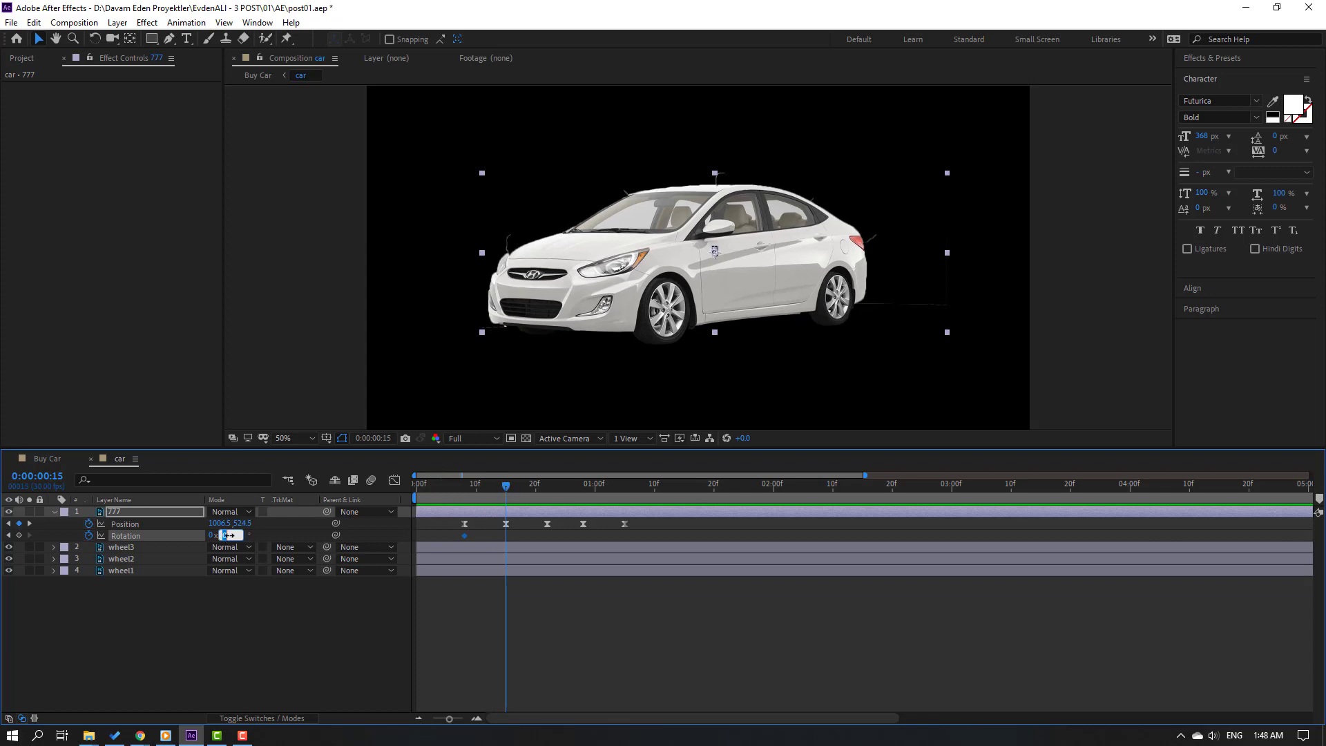
{"action": "left_click", "coordinate": [227, 542]}
{"action": "key", "text": "Return"}
{"action": "left_click_drag", "start_coordinate": [506, 486], "coordinate": [545, 492]}
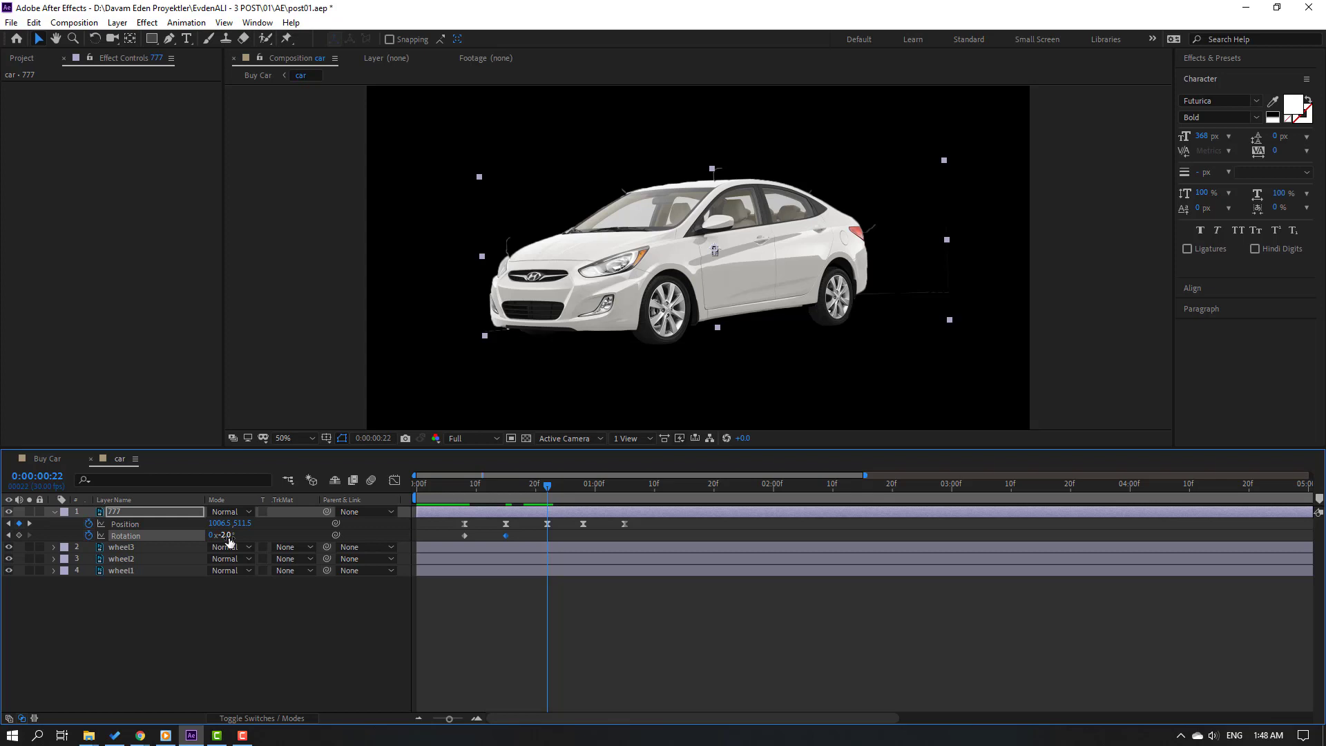
{"action": "key", "text": "Return"}
- Set the 777 layer's Rotation to -1° at 0:00:00:28 and 0° at 0:00:01:05
{"action": "left_click_drag", "start_coordinate": [570, 489], "coordinate": [583, 488]}
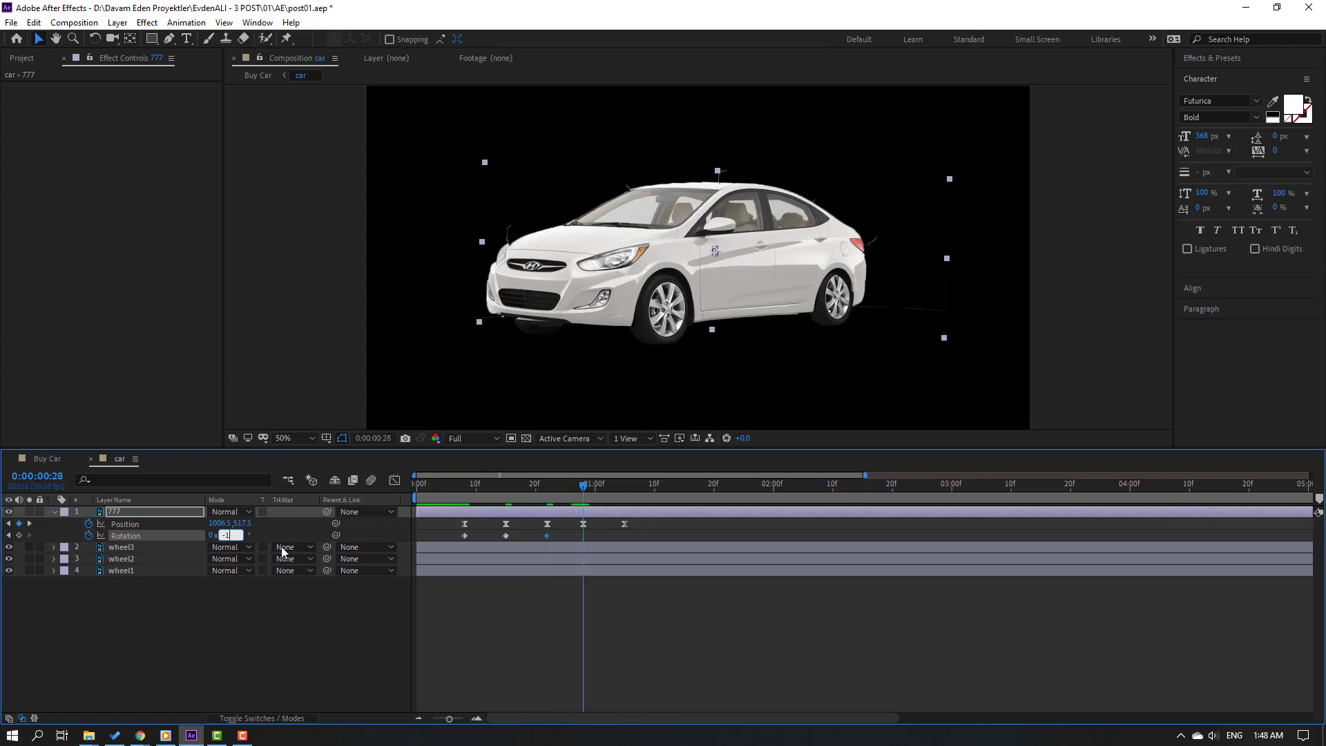
{"action": "left_click", "coordinate": [231, 536]}
{"action": "type", "text": "-1"}
{"action": "key", "text": "Return"}
{"action": "key", "text": "Page_Down"}
{"action": "key", "text": "Page_Down"}
{"action": "key", "text": "Page_Down"}
{"action": "key", "text": "Page_Down"}
{"action": "key", "text": "Page_Down"}
{"action": "key", "text": "Page_Down"}
{"action": "key", "text": "Page_Down"}
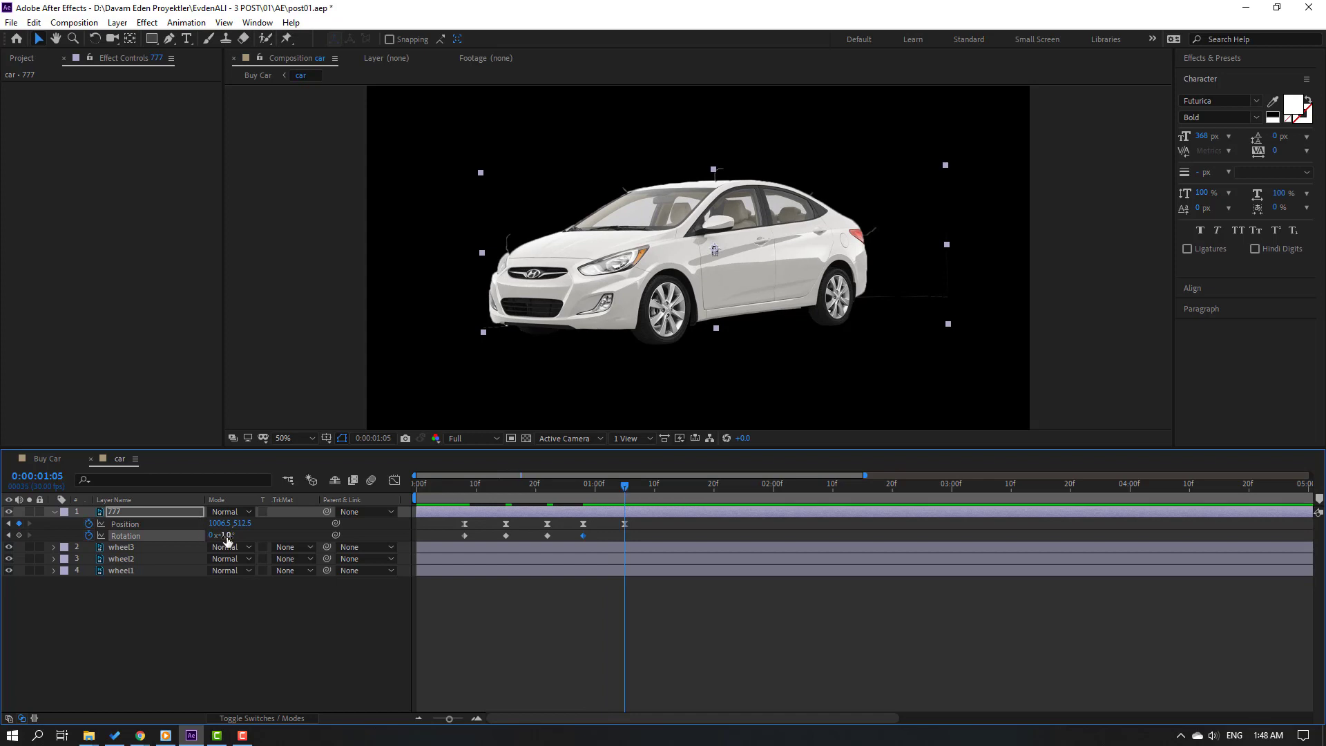
{"action": "type", "text": "0"}
{"action": "key", "text": "Return"}
- Apply Easy Ease to all five Rotation keyframes of the 777 layer, then preview in the car and Buy Car compositions
{"action": "left_click_drag", "start_coordinate": [644, 552], "coordinate": [464, 540]}
{"action": "right_click", "coordinate": [464, 537]}
{"action": "mouse_move", "coordinate": [592, 708]}
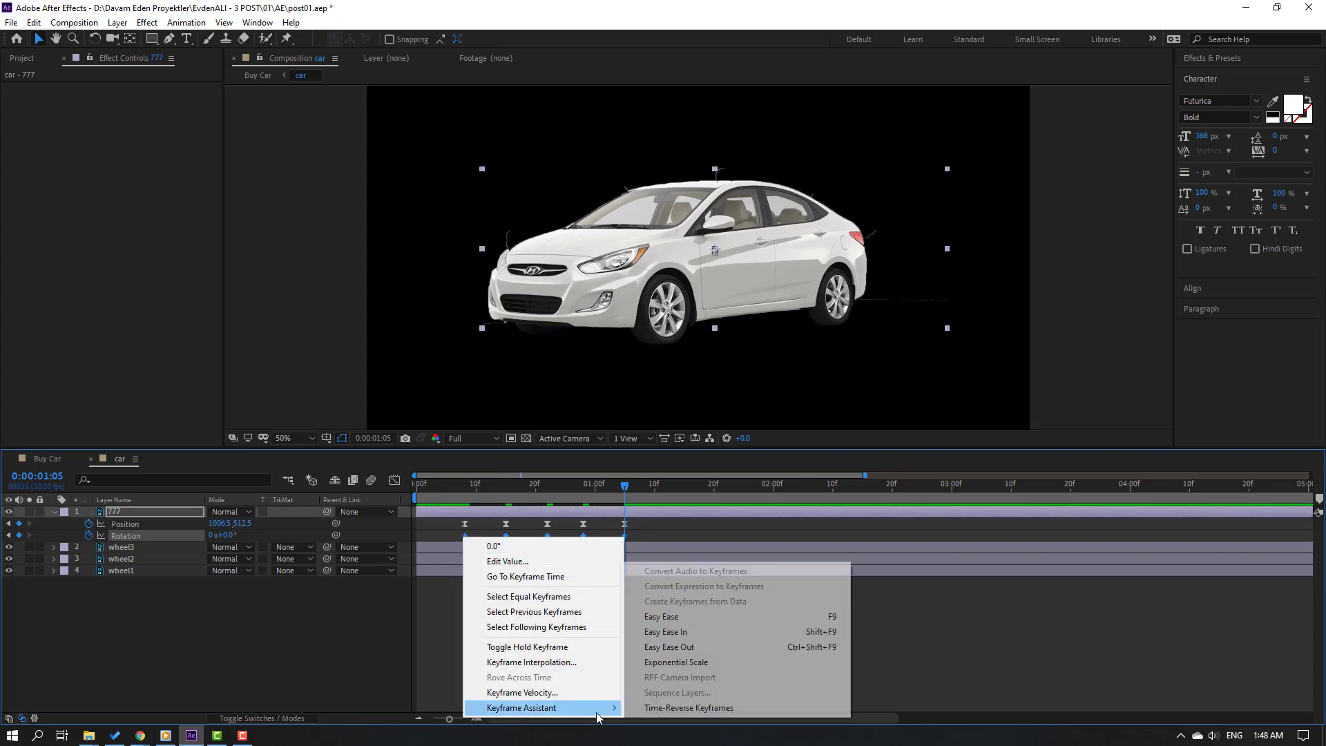
{"action": "left_click", "coordinate": [661, 617]}
{"action": "key", "text": "space"}
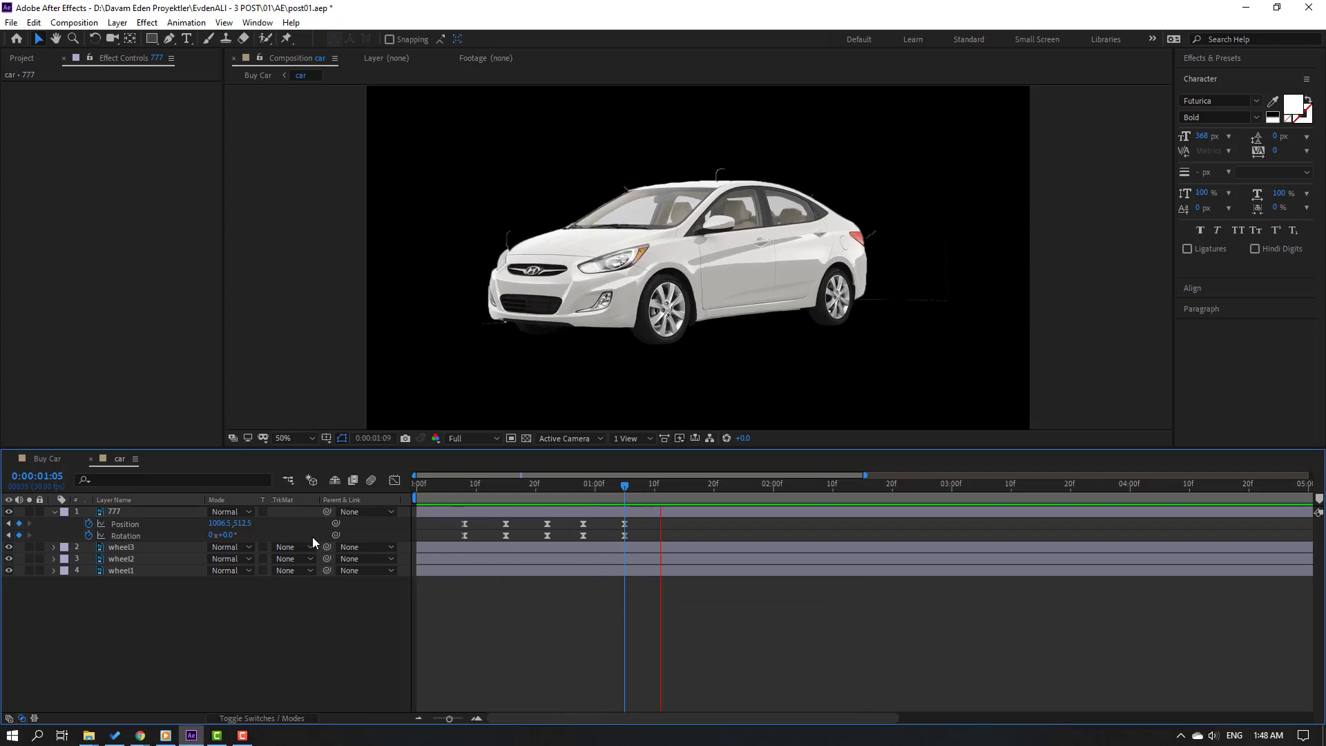
{"action": "left_click", "coordinate": [48, 459]}
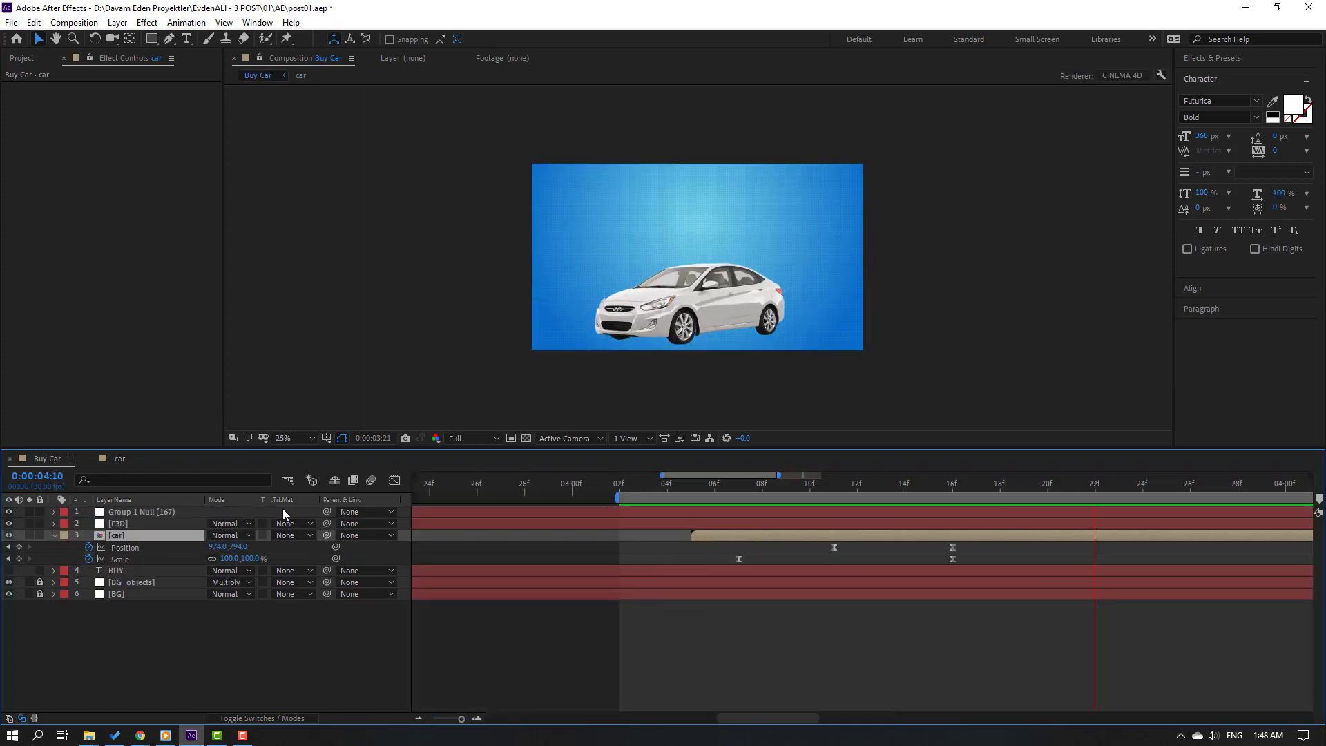
- In the car composition, adjust the 777 layer's Rotation keyframes at 0:00:00:15 and 0:00:00:22, setting the latter to 1°
{"action": "double_click", "coordinate": [656, 304]}
{"action": "left_click", "coordinate": [475, 487]}
{"action": "left_click_drag", "start_coordinate": [476, 489], "coordinate": [466, 491]}
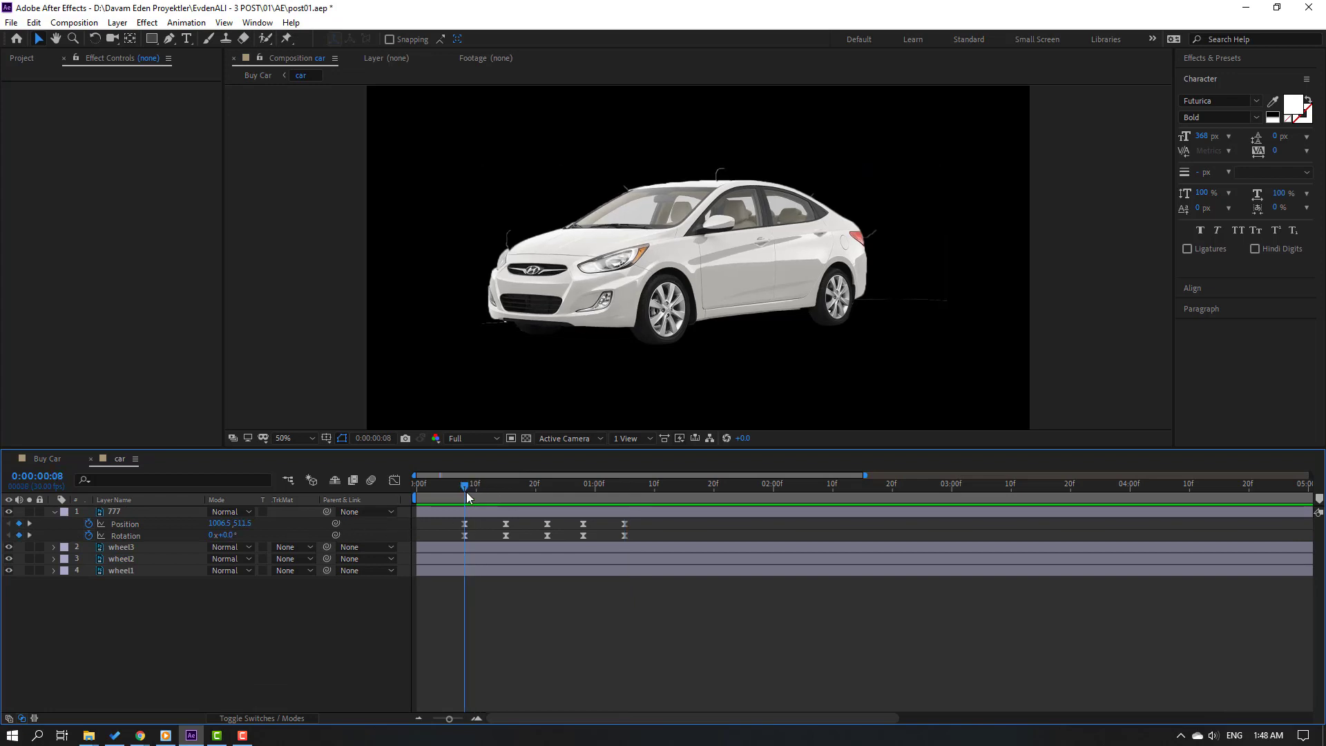
{"action": "key", "text": "k"}
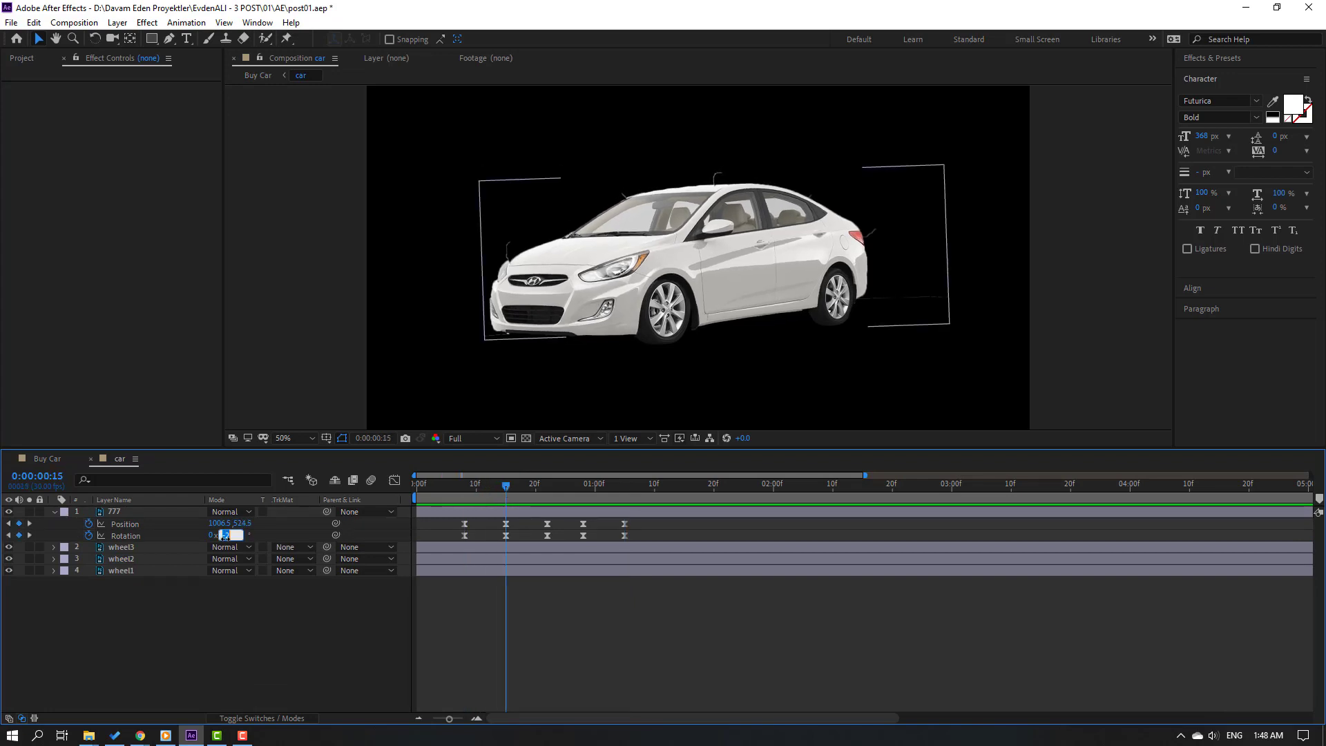
{"action": "left_click", "coordinate": [506, 535]}
{"action": "left_click_drag", "start_coordinate": [506, 487], "coordinate": [584, 489]}
{"action": "type", "text": "1"}
{"action": "key", "text": "Return"}
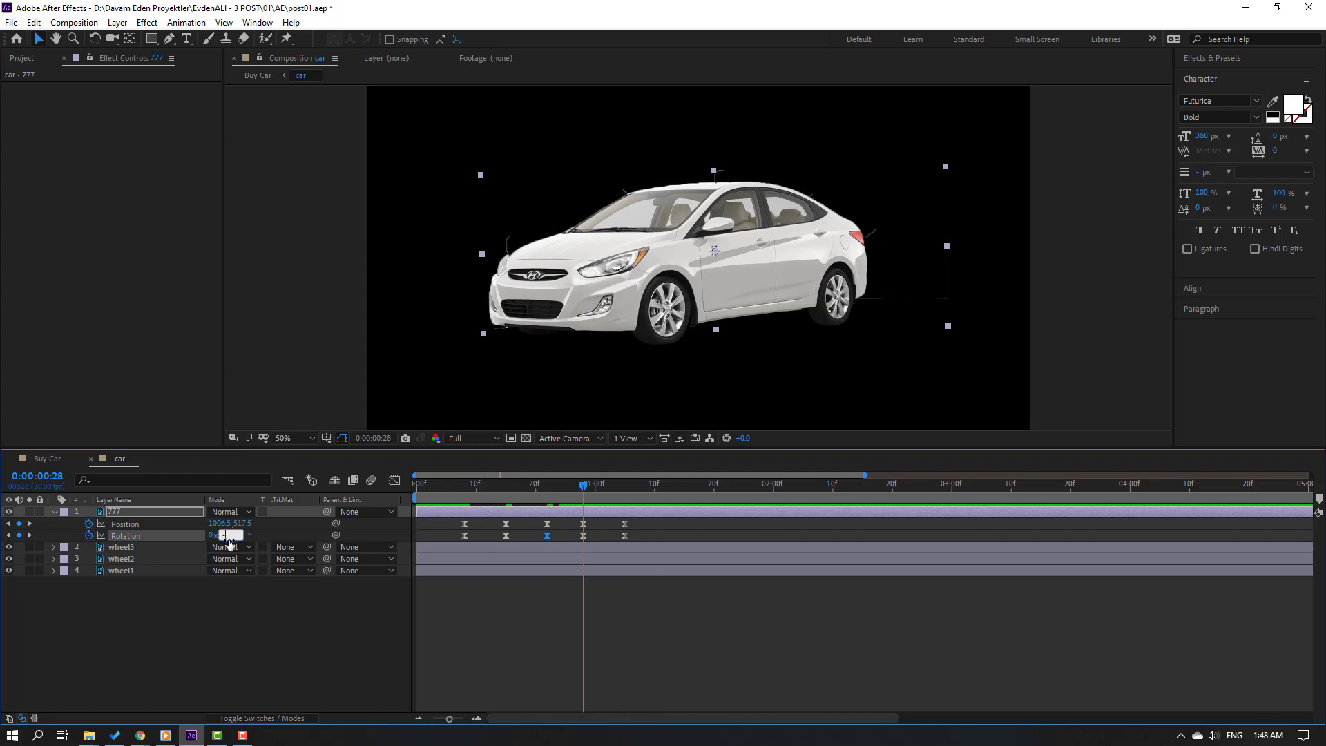
- Set the 777 layer's Rotation to -0.5° at 0:00:00:28, check the final keyframe and preview the Buy Car composition
{"action": "left_click", "coordinate": [229, 539]}
{"action": "type", "text": "-0.5"}
{"action": "key", "text": "Return"}
{"action": "left_click_drag", "start_coordinate": [593, 485], "coordinate": [626, 486]}
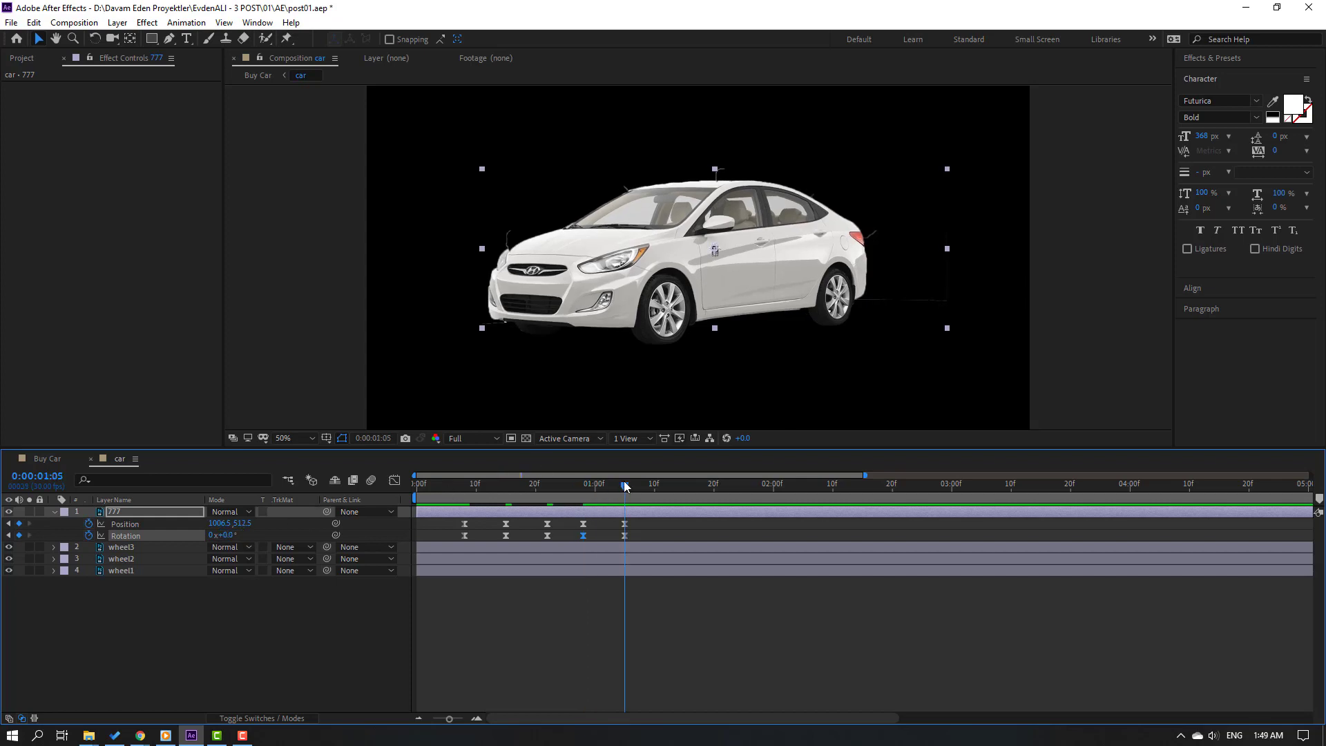
{"action": "left_click", "coordinate": [43, 458]}
{"action": "key", "text": "space"}
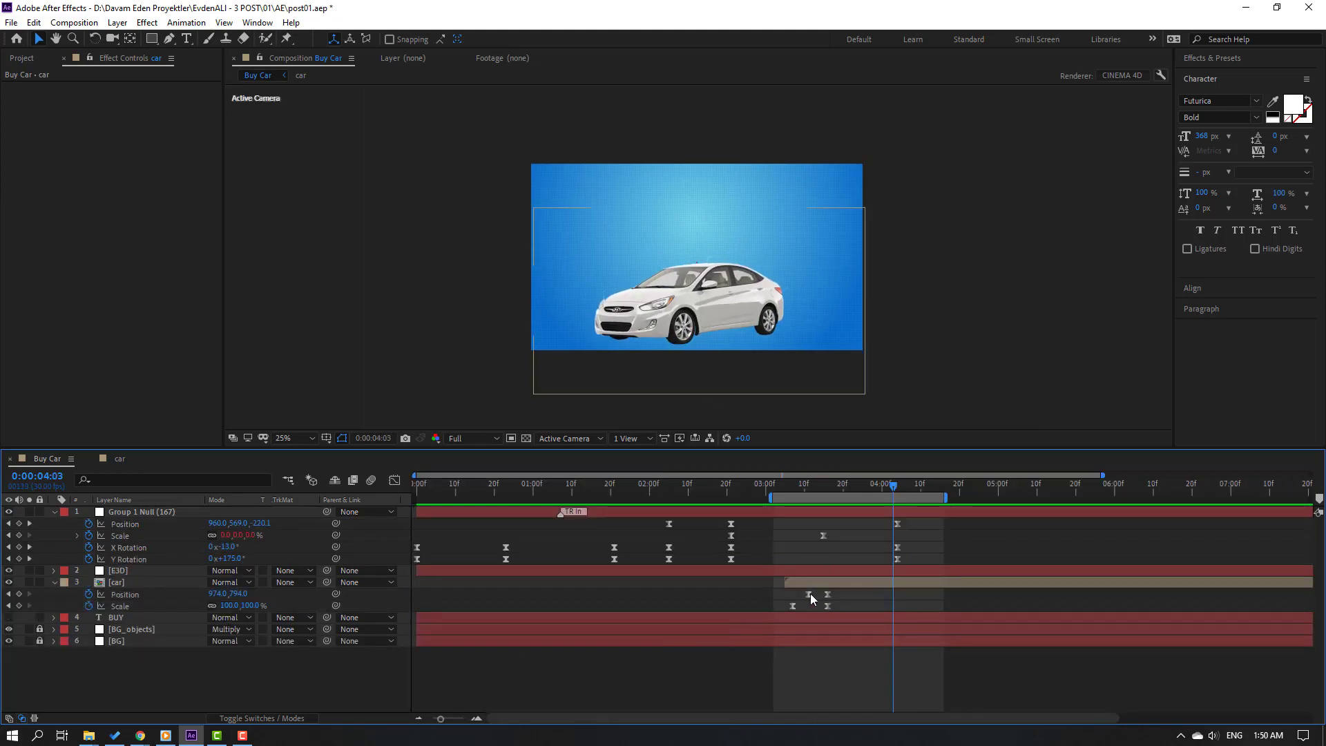
- Align the car's first Position keyframe with its first Scale keyframe, extend the work area start to about 0:00:02:20 and preview
{"action": "left_click_drag", "start_coordinate": [809, 594], "coordinate": [794, 596]}
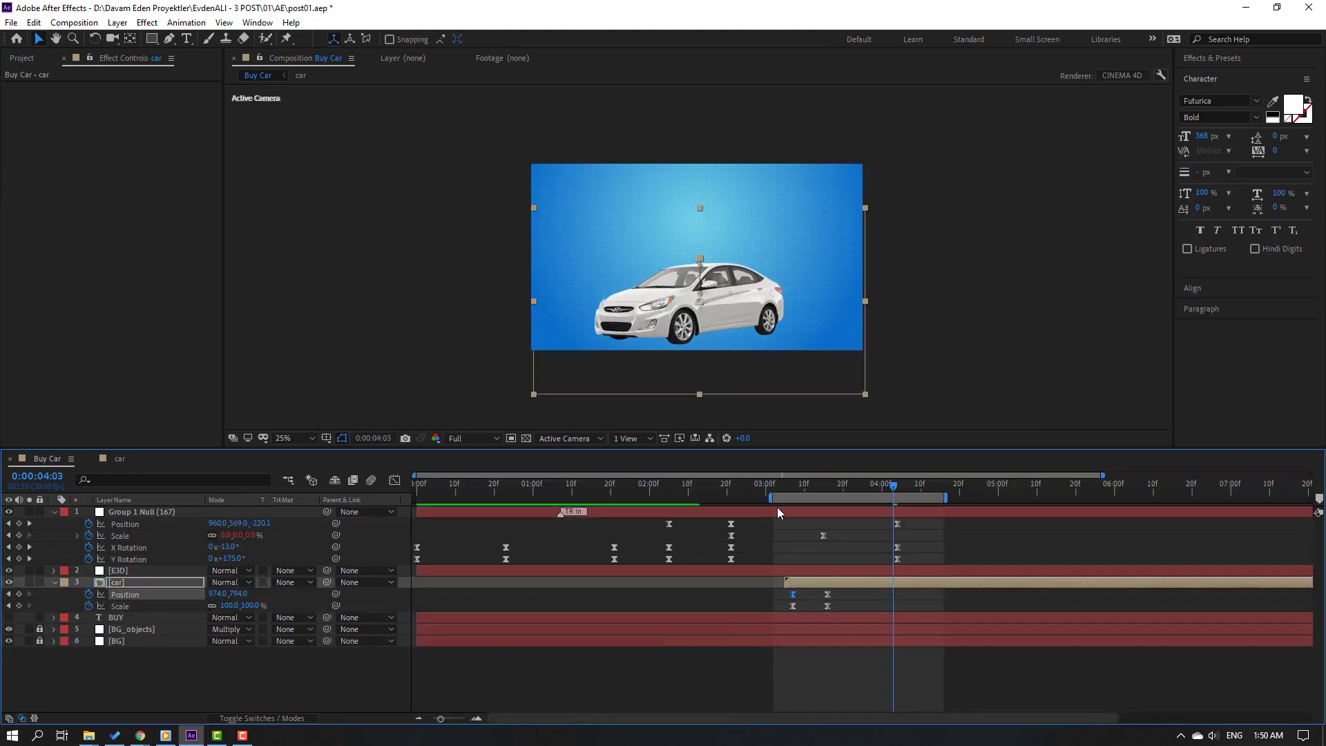
{"action": "left_click_drag", "start_coordinate": [769, 498], "coordinate": [724, 498]}
{"action": "key", "text": "space"}
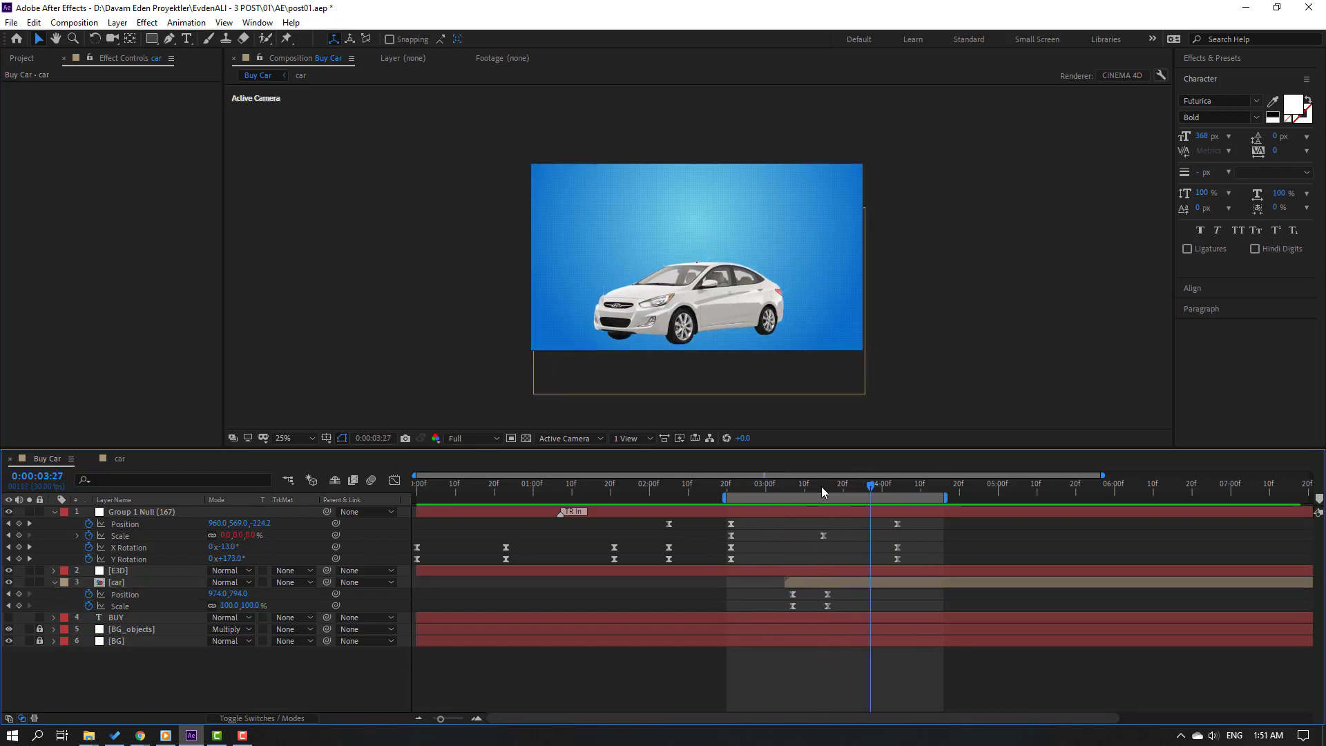
- Set the car's Position to 974, 603 at 0:00:03:16 and 974, 545 at 0:00:03:07, then preview
{"action": "left_click", "coordinate": [824, 486]}
{"action": "left_click", "coordinate": [828, 488]}
{"action": "left_click", "coordinate": [827, 594]}
{"action": "left_click_drag", "start_coordinate": [252, 599], "coordinate": [256, 600]}
{"action": "left_click_drag", "start_coordinate": [829, 488], "coordinate": [793, 489]}
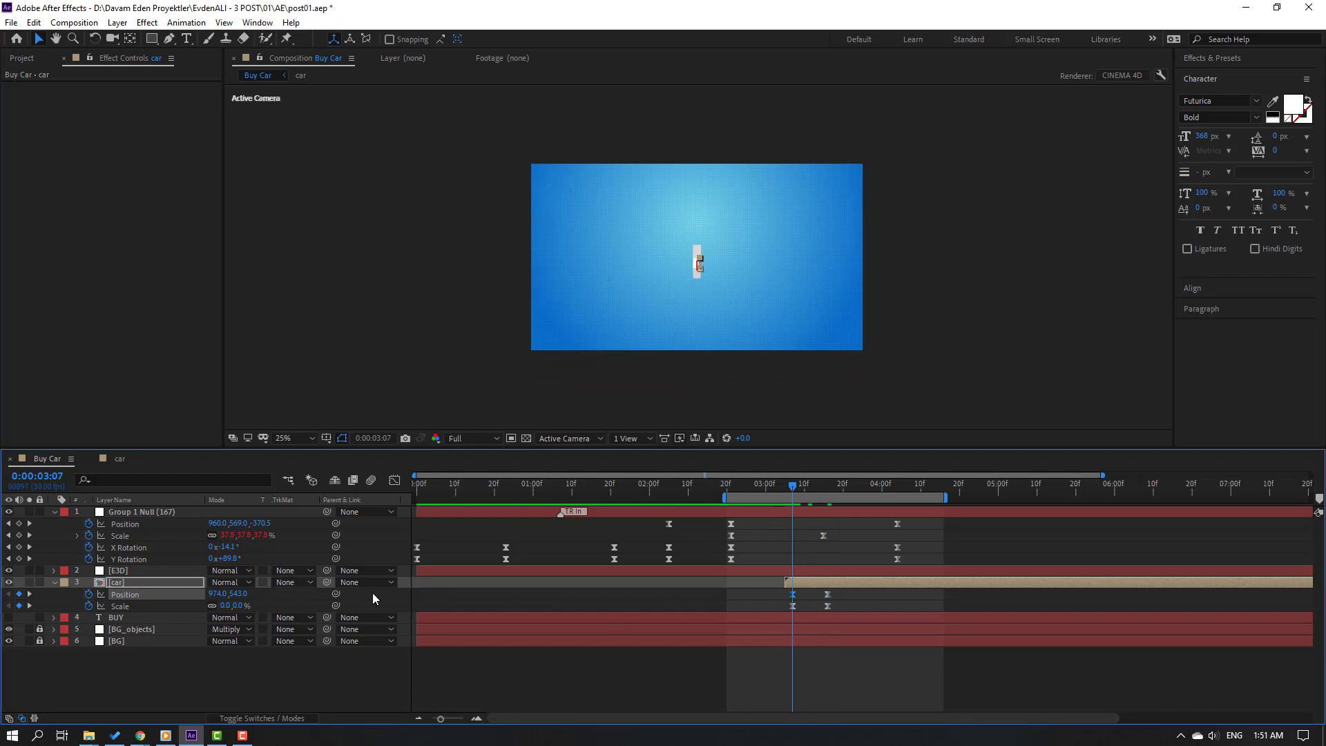
{"action": "left_click_drag", "start_coordinate": [247, 597], "coordinate": [234, 598]}
{"action": "key", "text": "space"}
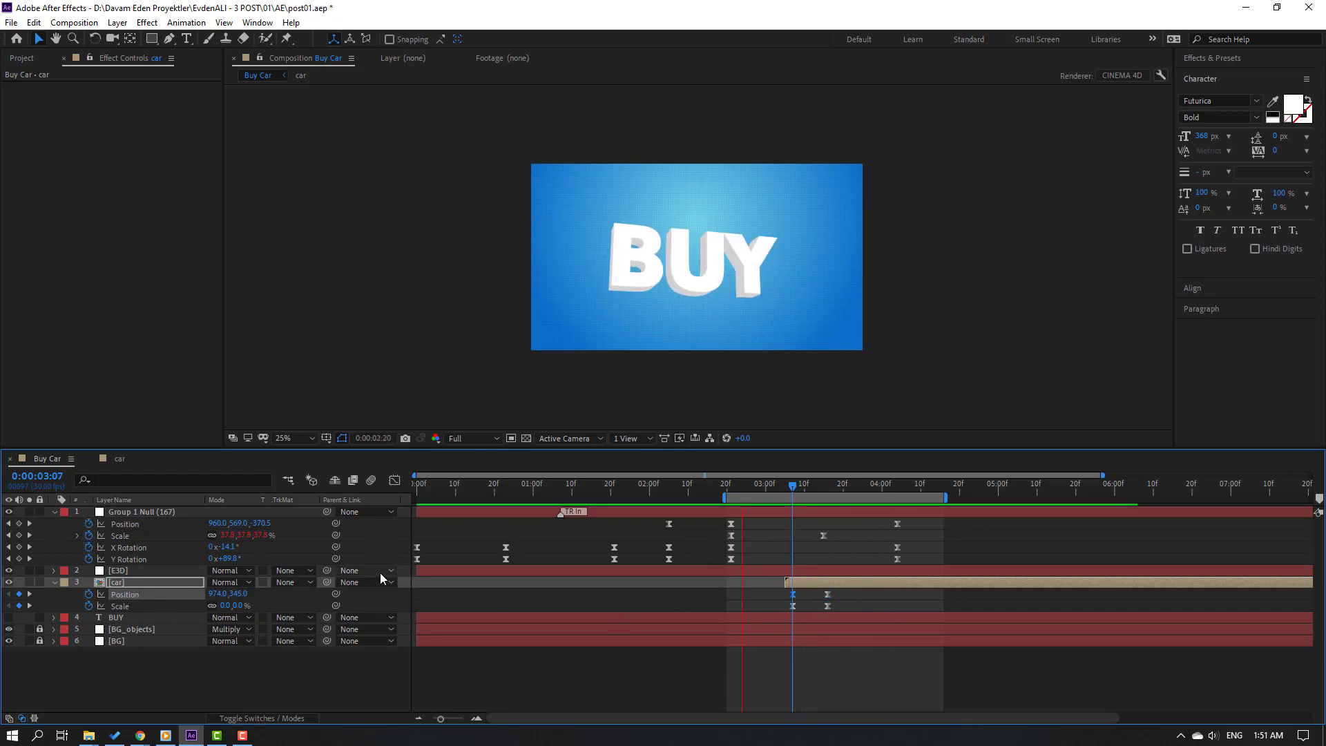
{"action": "key", "text": "space"}
- At 0:00:04:04, set the Group 1 Null's last Position keyframe to 960, 226, -220 and preview the title's upward exit
{"action": "left_click", "coordinate": [897, 485]}
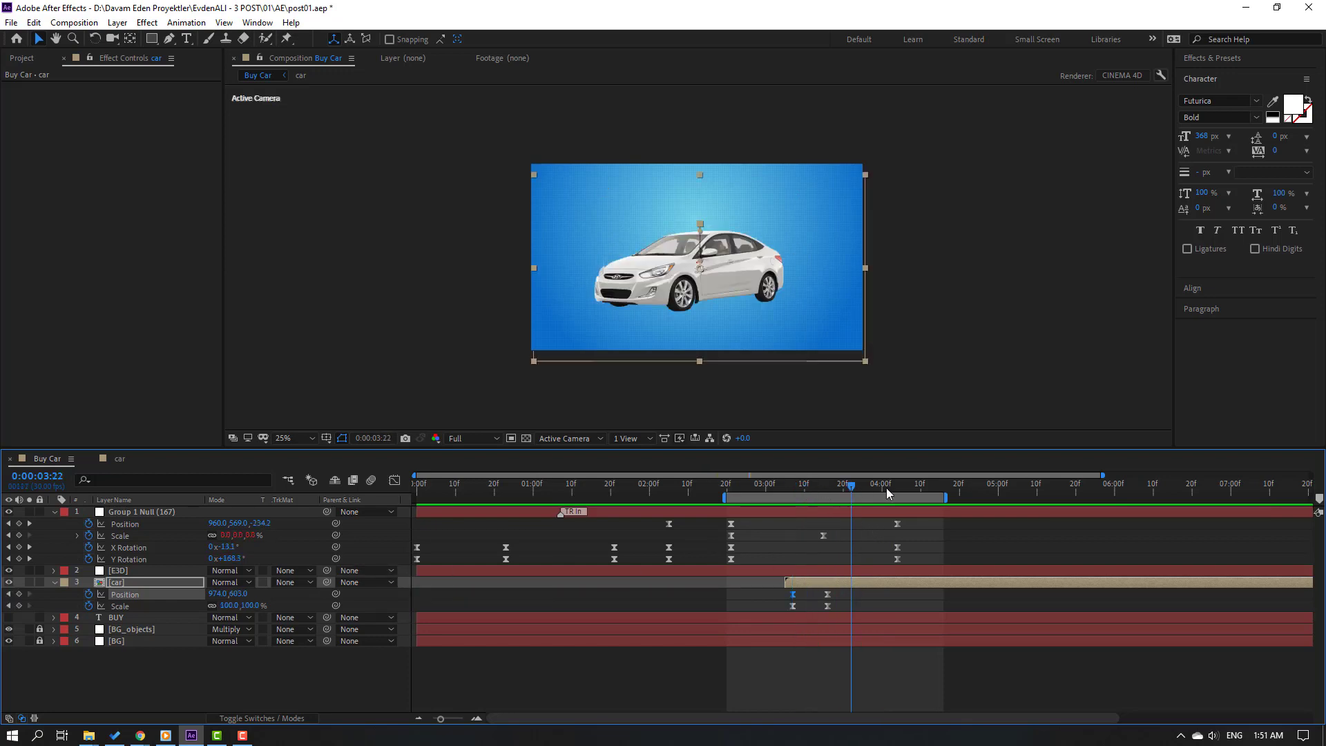
{"action": "left_click", "coordinate": [896, 524]}
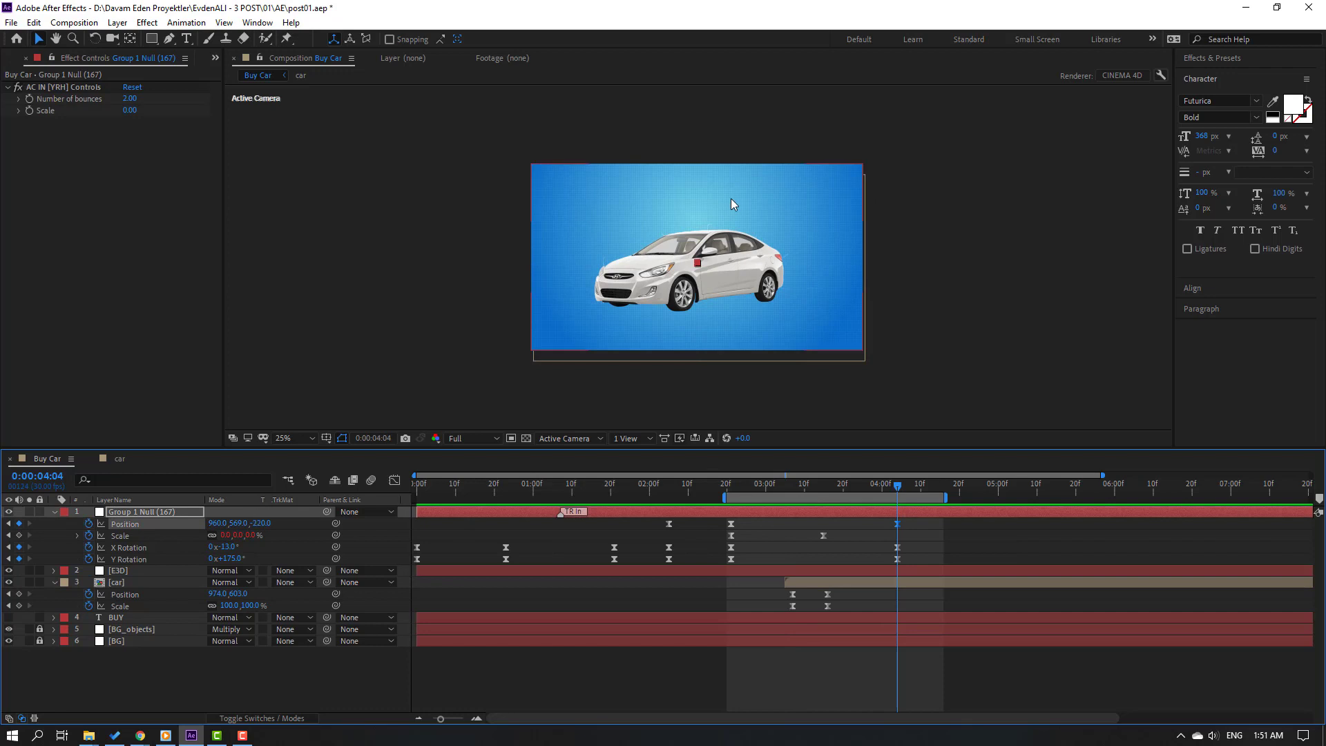
{"action": "left_click_drag", "start_coordinate": [205, 523], "coordinate": [44, 521]}
{"action": "key", "text": "space"}
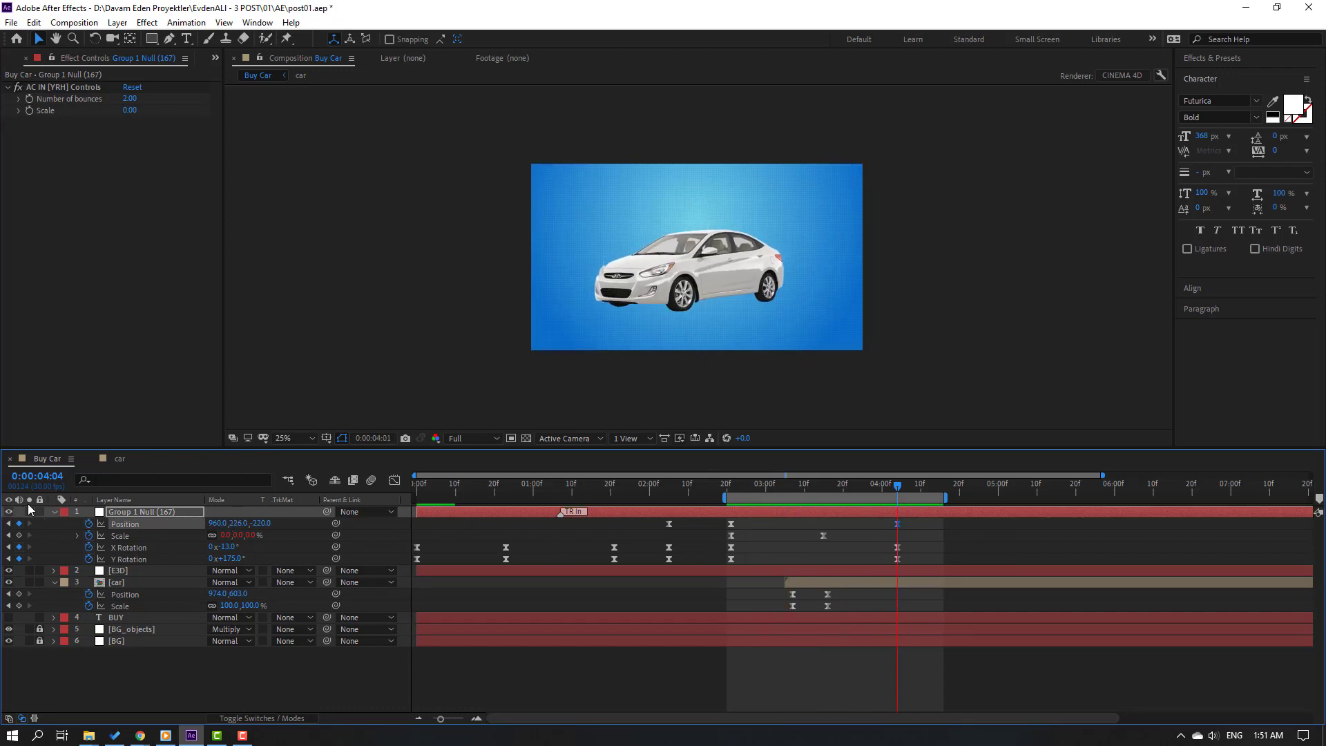
{"action": "key", "text": "space"}
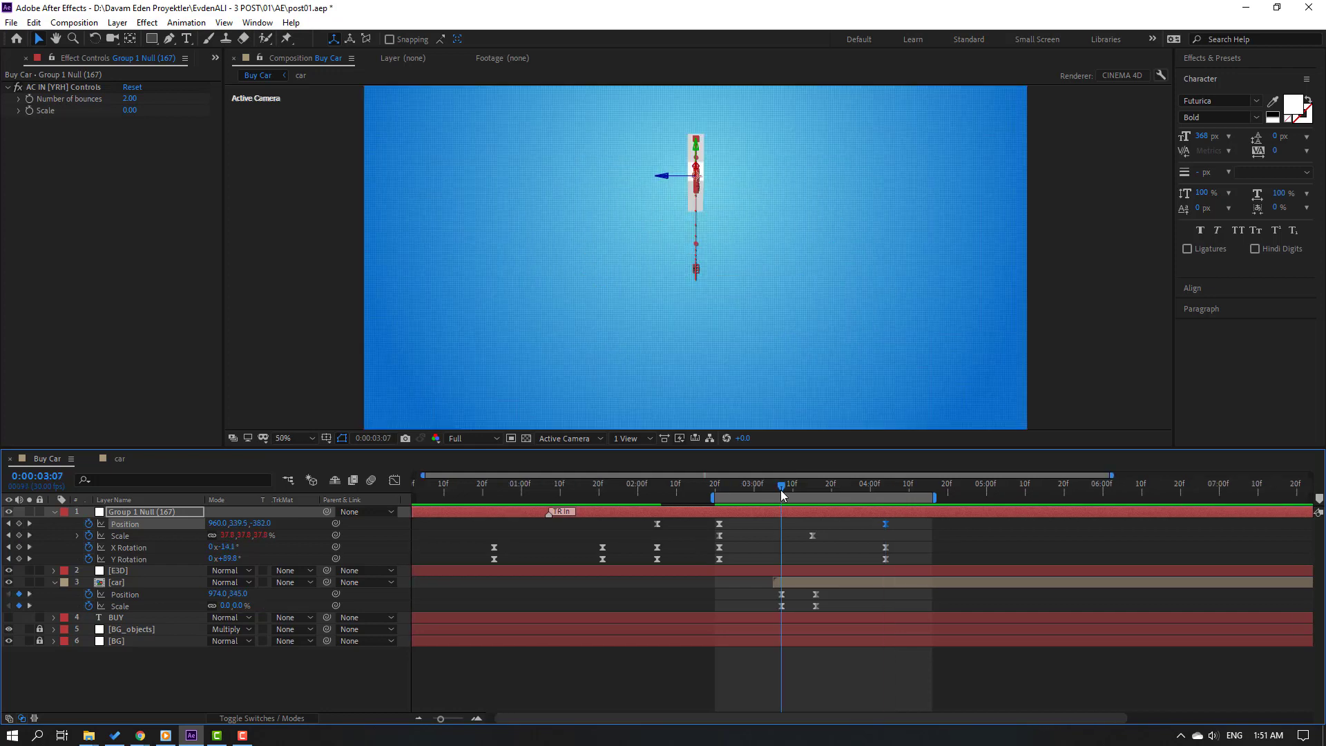
- Set the car's first Position keyframe at 0:00:03:07 to 974, 181 and preview its drop-in
{"action": "left_click", "coordinate": [781, 595]}
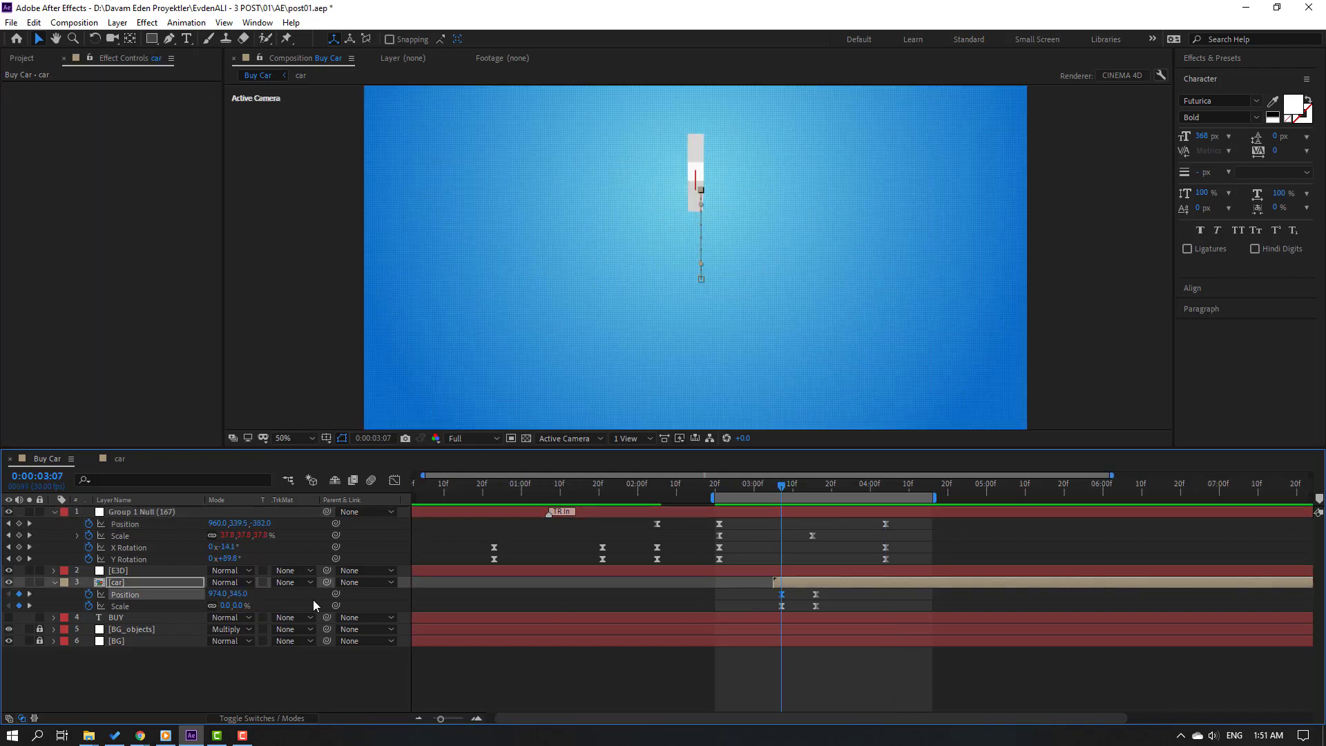
{"action": "left_click_drag", "start_coordinate": [239, 598], "coordinate": [201, 595]}
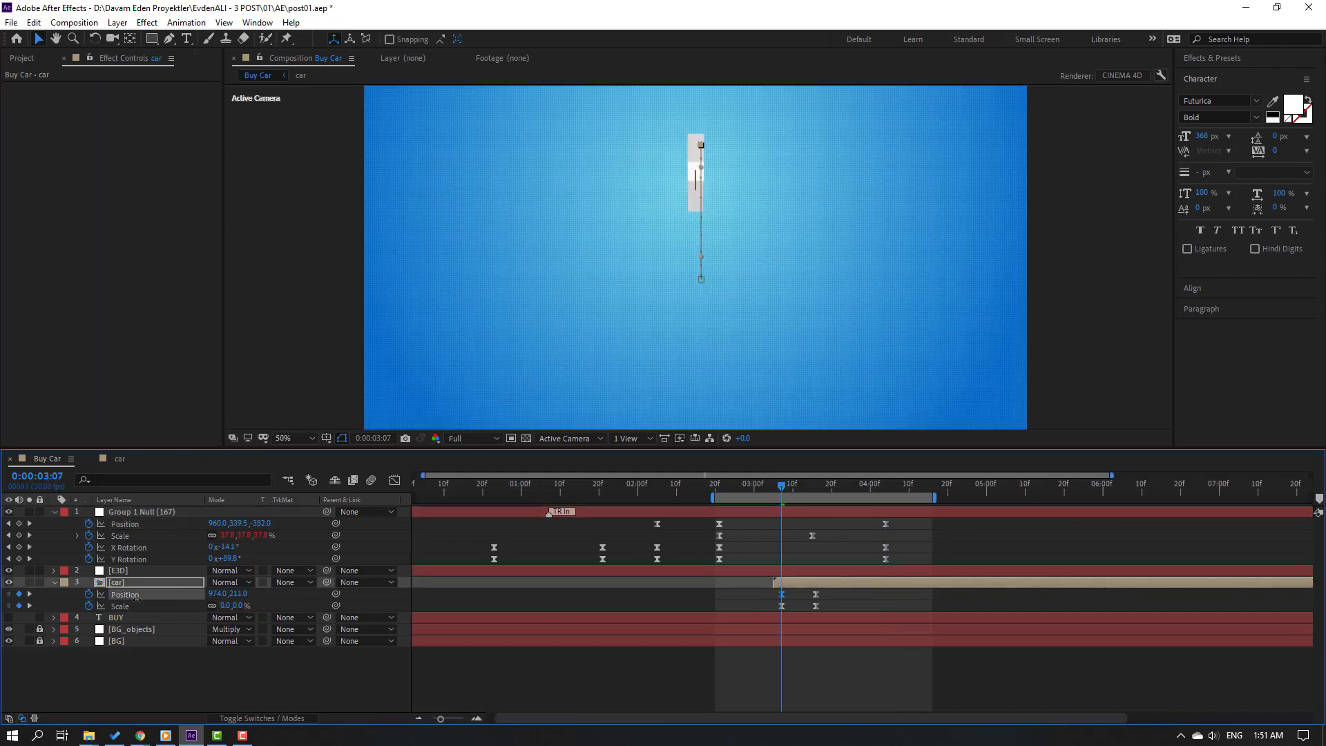
{"action": "key", "text": "space"}
{"action": "scroll", "coordinate": [624, 330], "scroll_direction": "down", "scroll_amount": 2}
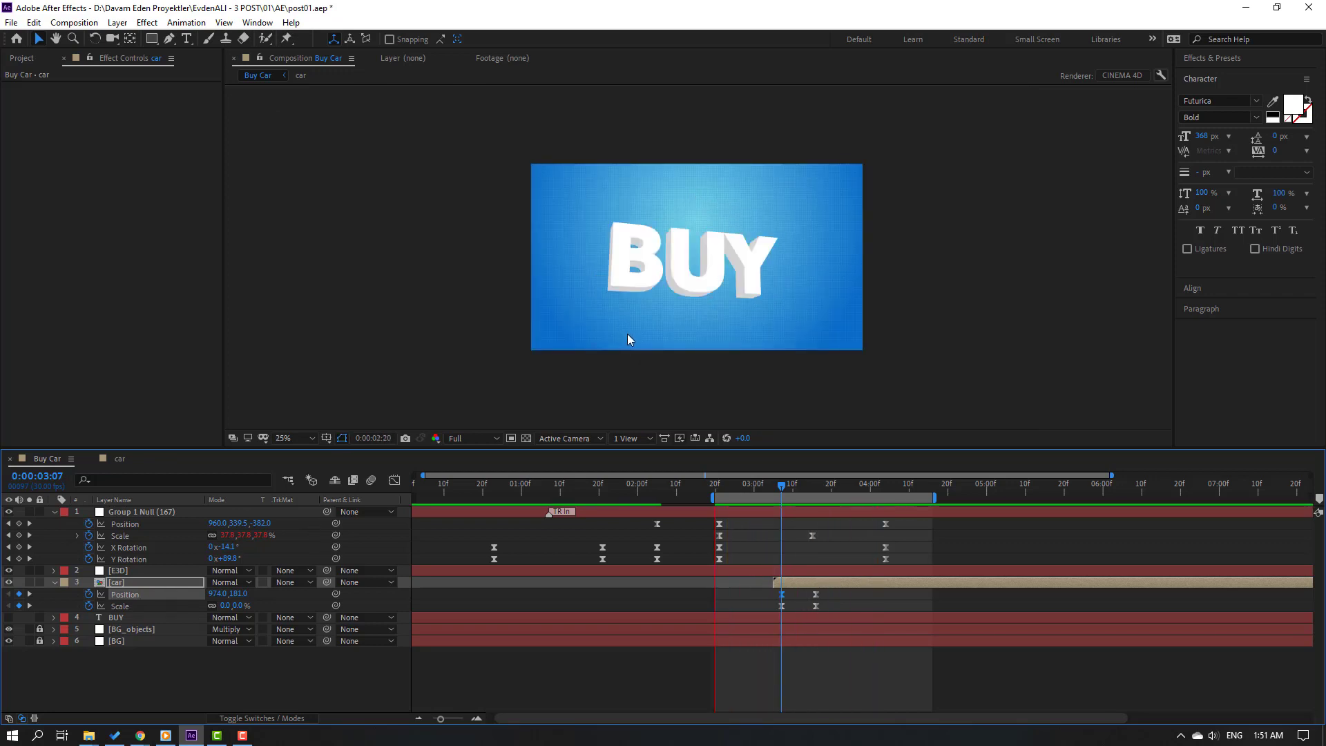
{"action": "scroll", "coordinate": [641, 334], "scroll_direction": "down", "scroll_amount": 1}
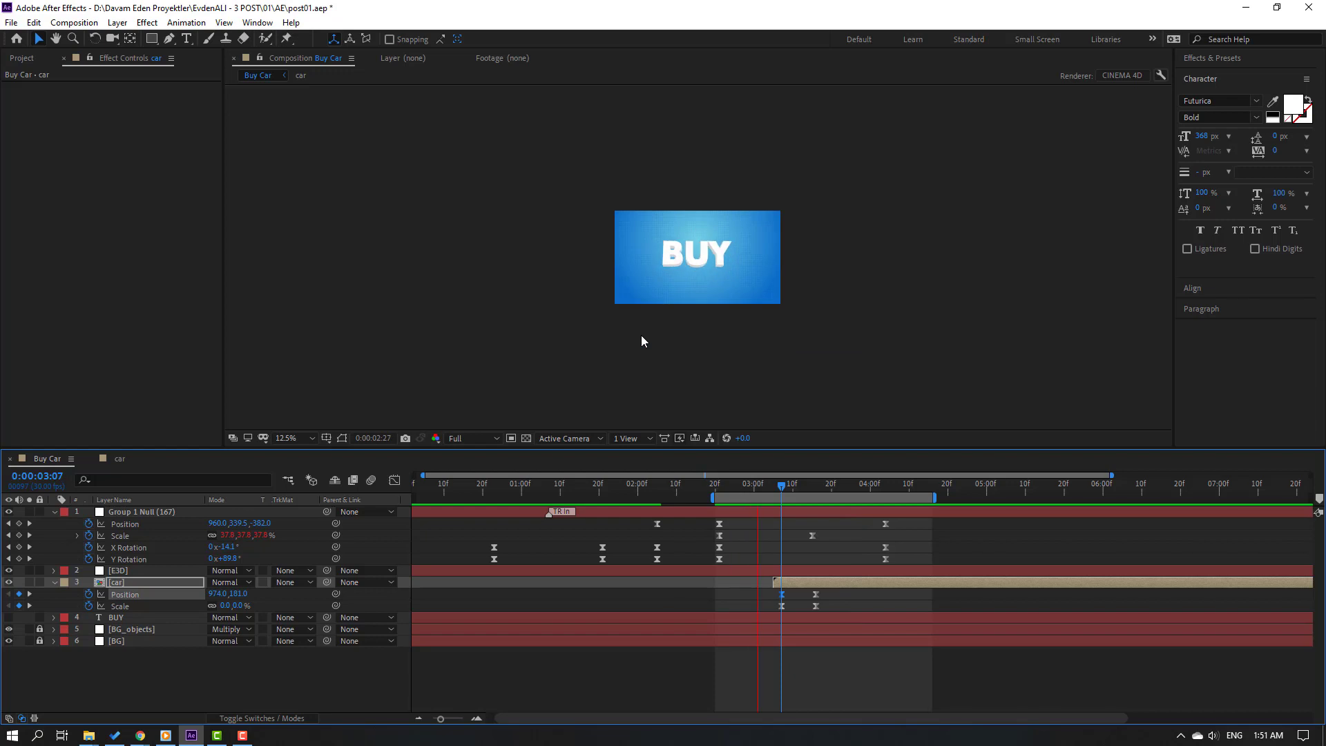
{"action": "key", "text": "space"}
{"action": "key", "text": "period"}
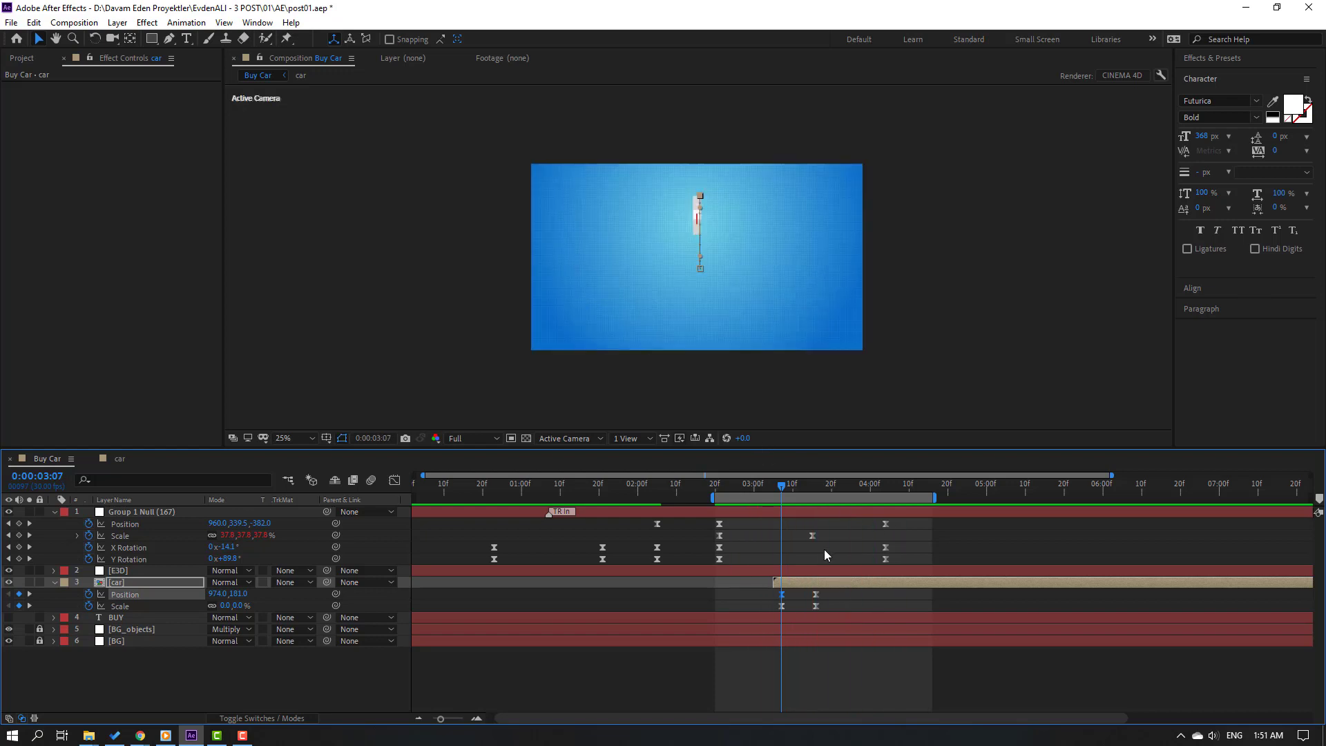
- Shift the car layer about three frames earlier so its animation starts at about 0:00:03:04, then preview
{"action": "left_click_drag", "start_coordinate": [806, 579], "coordinate": [794, 578]}
{"action": "key", "text": "space"}
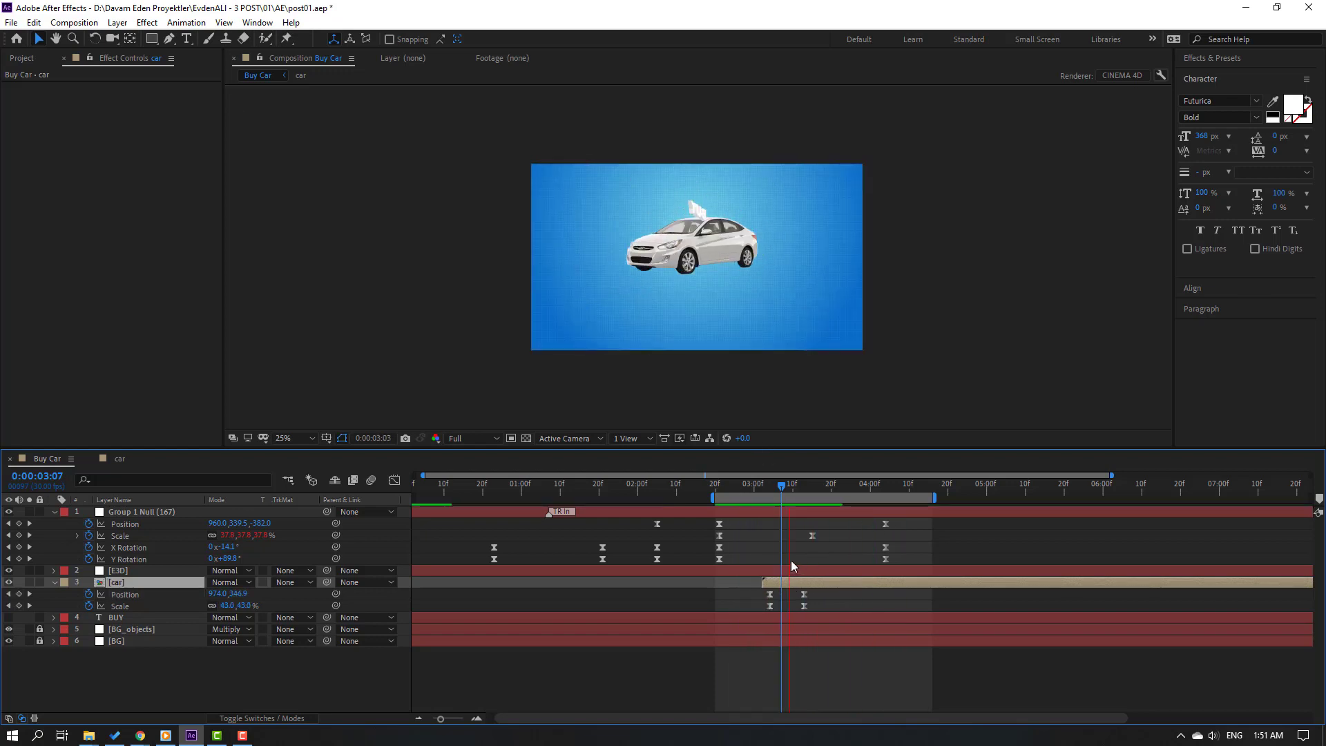
{"action": "key", "text": "space"}
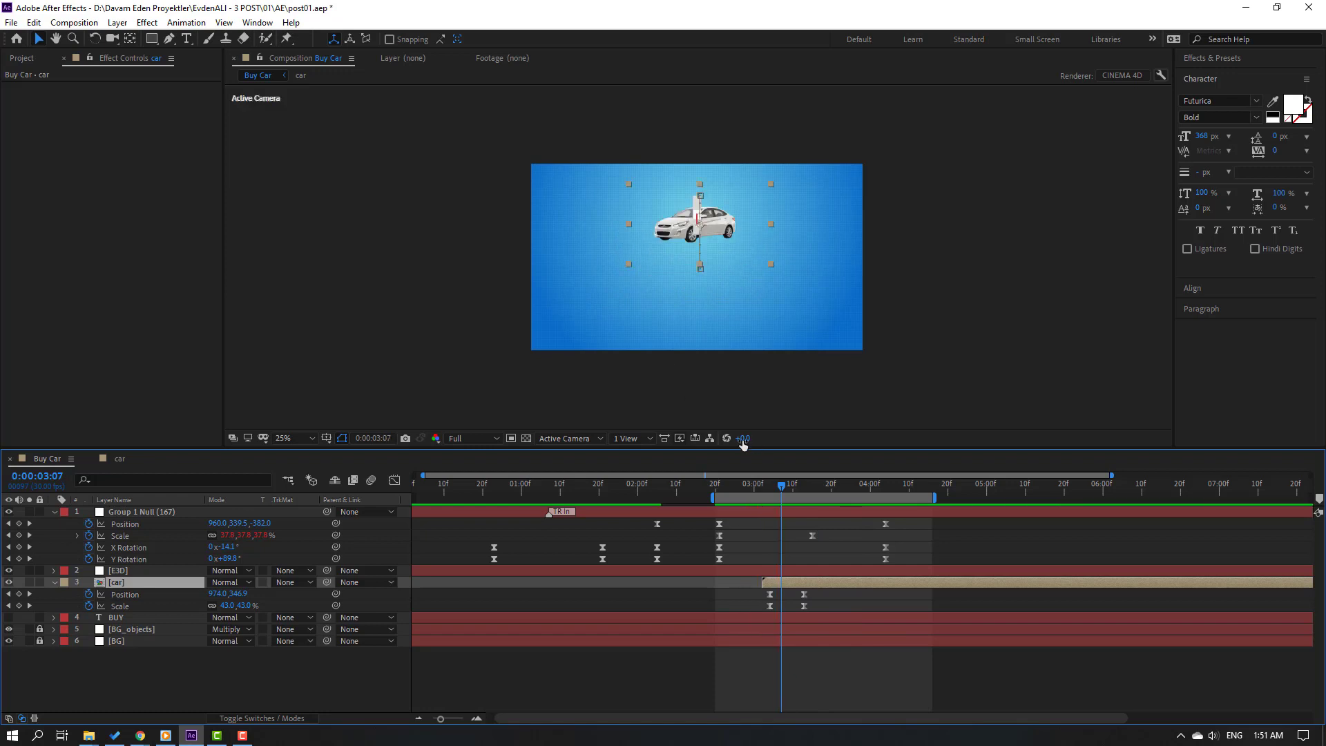
{"action": "key", "text": "space"}
{"action": "key", "text": "space"}
- Move the car layer above the E3D layer and preview the overlap with the title
{"action": "left_click_drag", "start_coordinate": [122, 580], "coordinate": [126, 573]}
{"action": "key", "text": "space"}
{"action": "key", "text": "space"}
{"action": "key", "text": "space"}
{"action": "key", "text": "space"}
- Move the Group 1 Null's last Scale keyframe earlier to about 0:00:03:11 and preview the title shrinking away
{"action": "left_click", "coordinate": [761, 490]}
{"action": "left_click_drag", "start_coordinate": [761, 491], "coordinate": [785, 489]}
{"action": "left_click_drag", "start_coordinate": [813, 538], "coordinate": [795, 539]}
{"action": "key", "text": "space"}
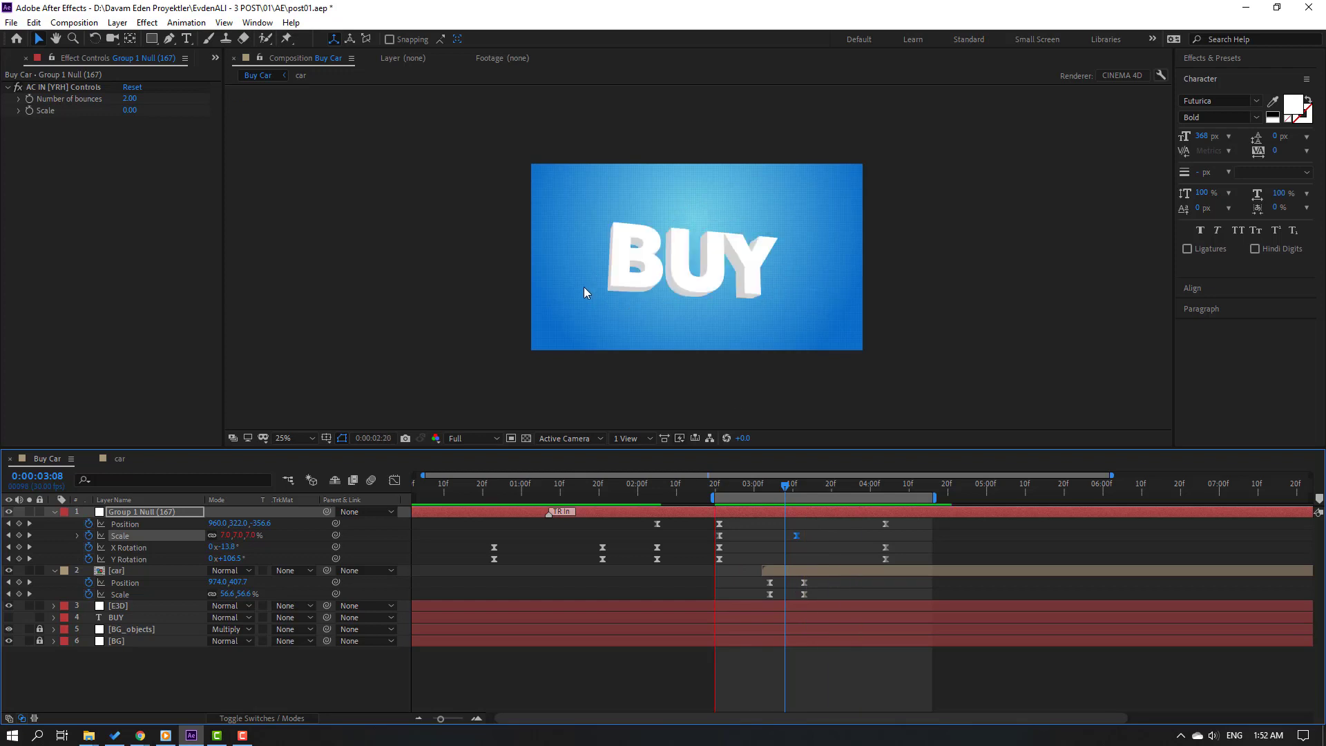
{"action": "key", "text": "space"}
{"action": "key", "text": "space"}
{"action": "scroll", "coordinate": [657, 372], "scroll_direction": "up", "scroll_amount": 1}
{"action": "key", "text": "space"}
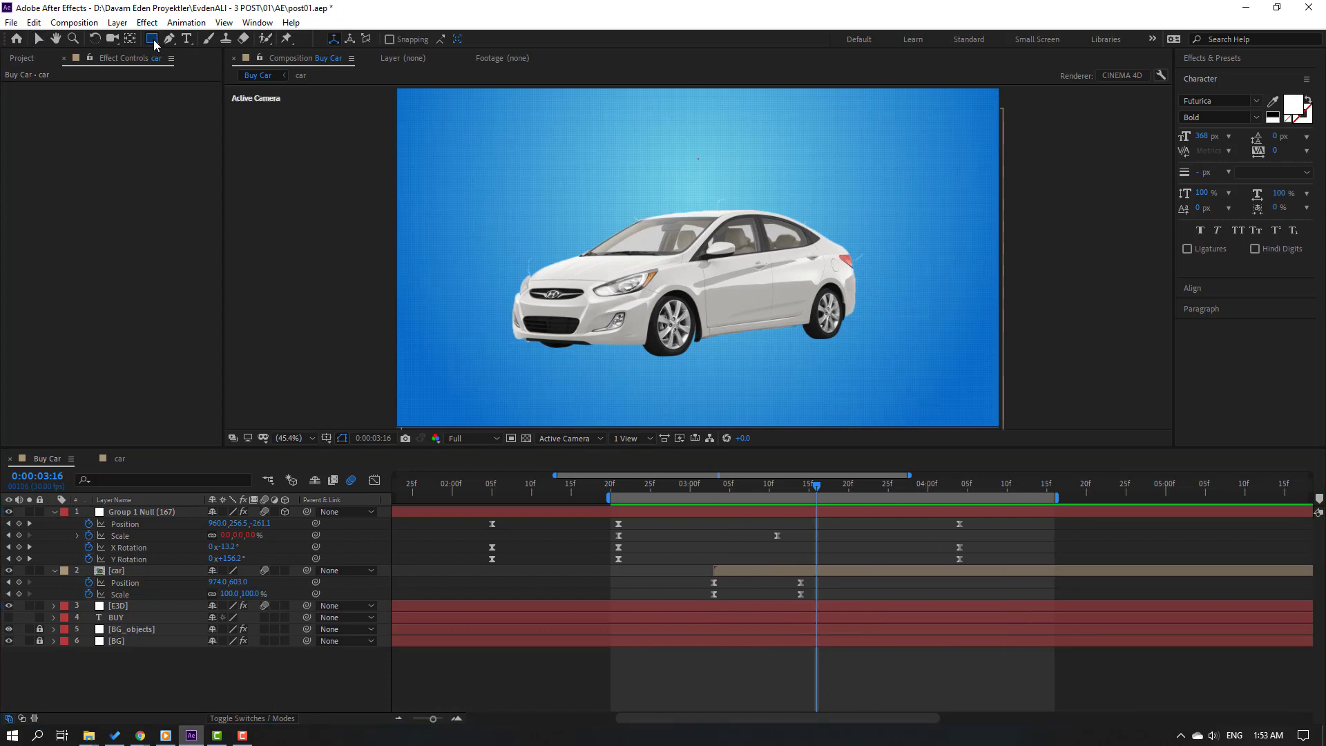
- Draw a wide, flat ellipse under the car's wheels and fill it with dark blue 22486C
{"action": "left_click", "coordinate": [152, 38]}
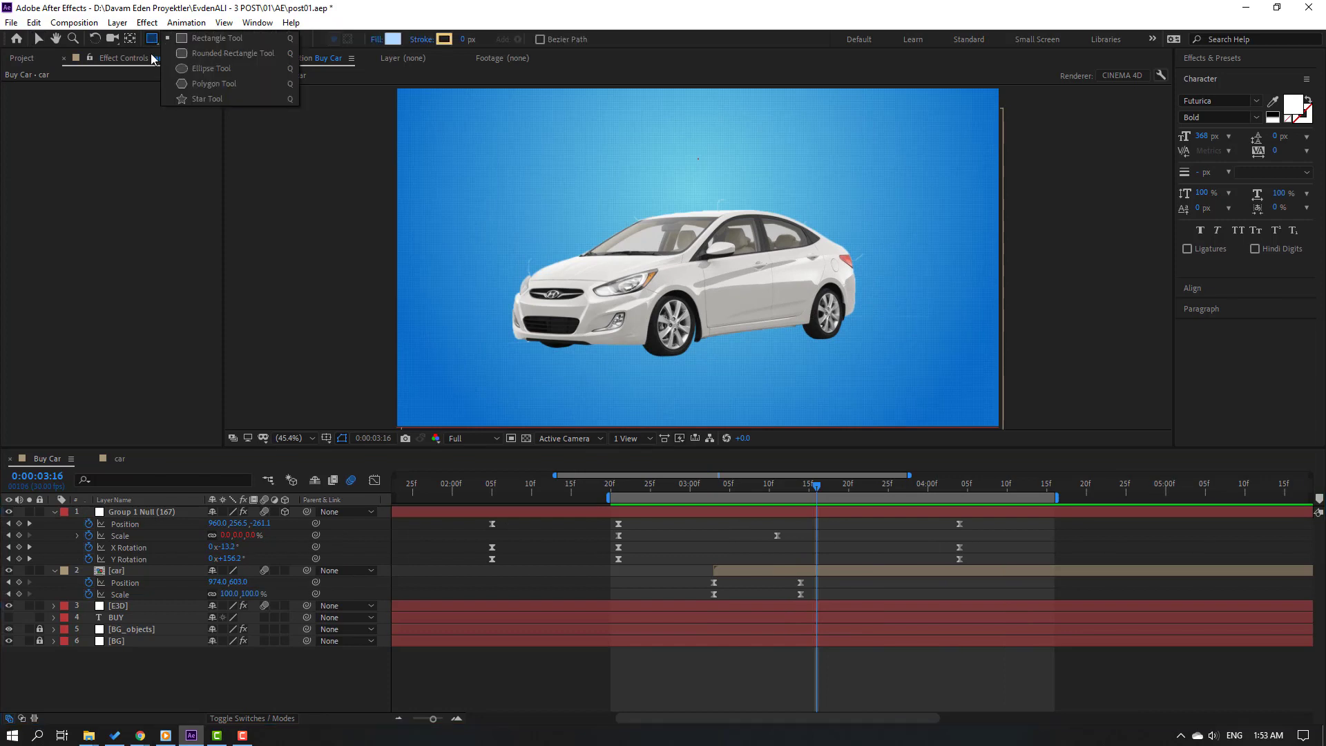
{"action": "left_click", "coordinate": [185, 69]}
{"action": "left_click_drag", "start_coordinate": [532, 329], "coordinate": [855, 354]}
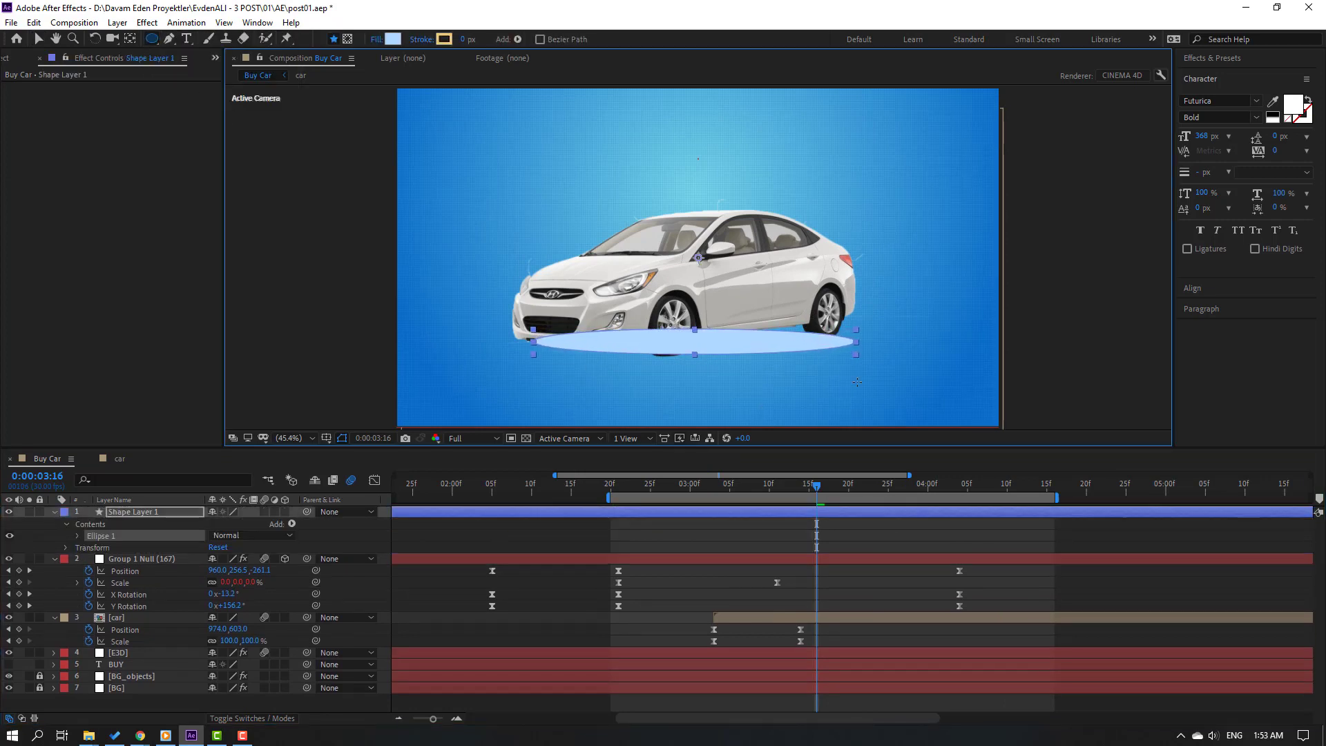
{"action": "left_click", "coordinate": [392, 38]}
{"action": "left_click_drag", "start_coordinate": [846, 508], "coordinate": [884, 570]}
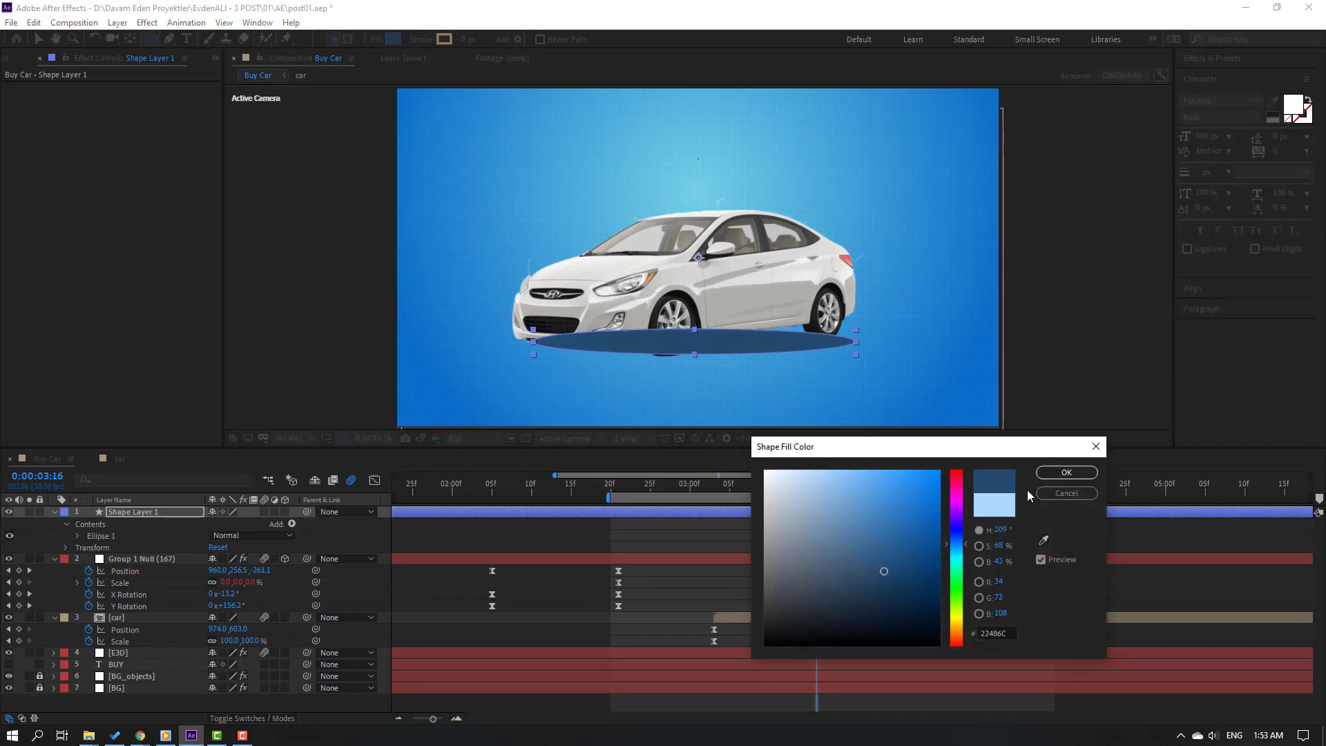
{"action": "left_click", "coordinate": [1066, 472]}
- Apply Gaussian Blur to the ellipse shape layer and set its Blurriness to 55.7
{"action": "left_click", "coordinate": [1219, 60]}
{"action": "type", "text": "cc ball"}
{"action": "key", "text": "ctrl+a"}
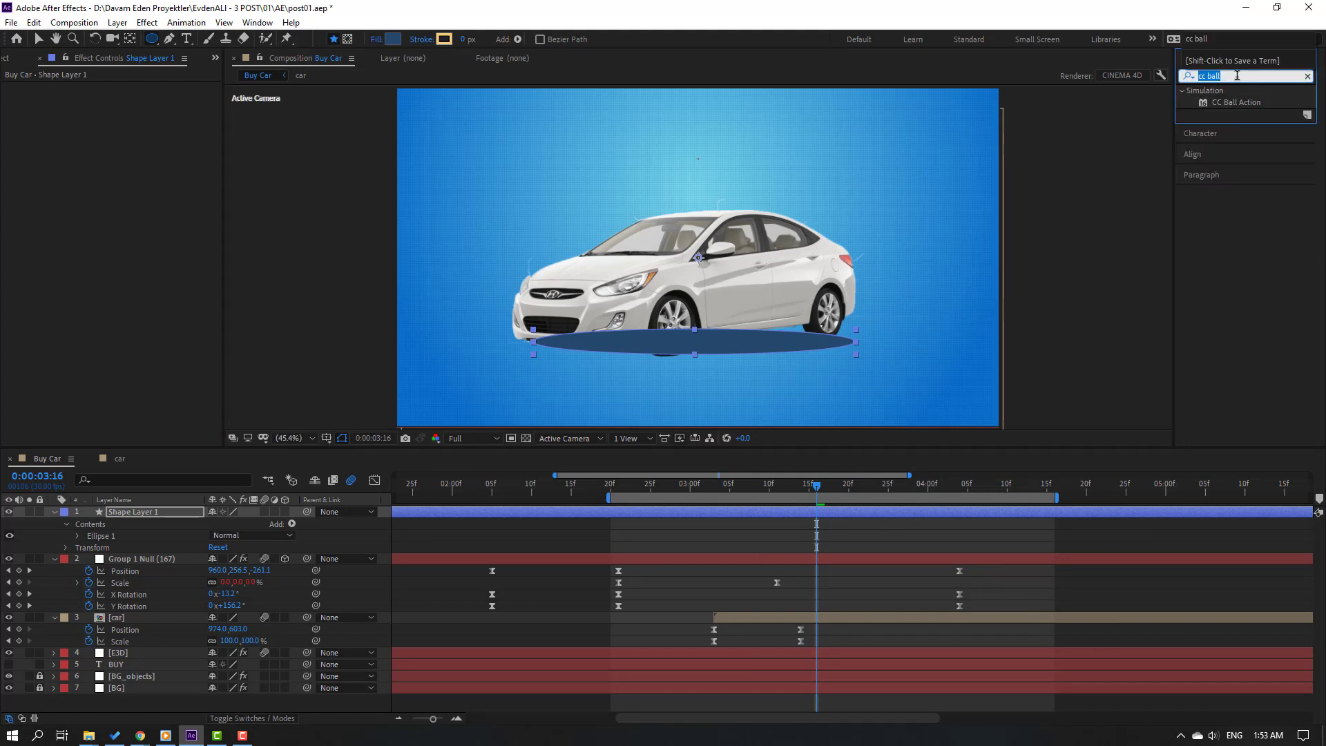
{"action": "type", "text": "gaus"}
{"action": "left_click_drag", "start_coordinate": [1208, 103], "coordinate": [743, 517]}
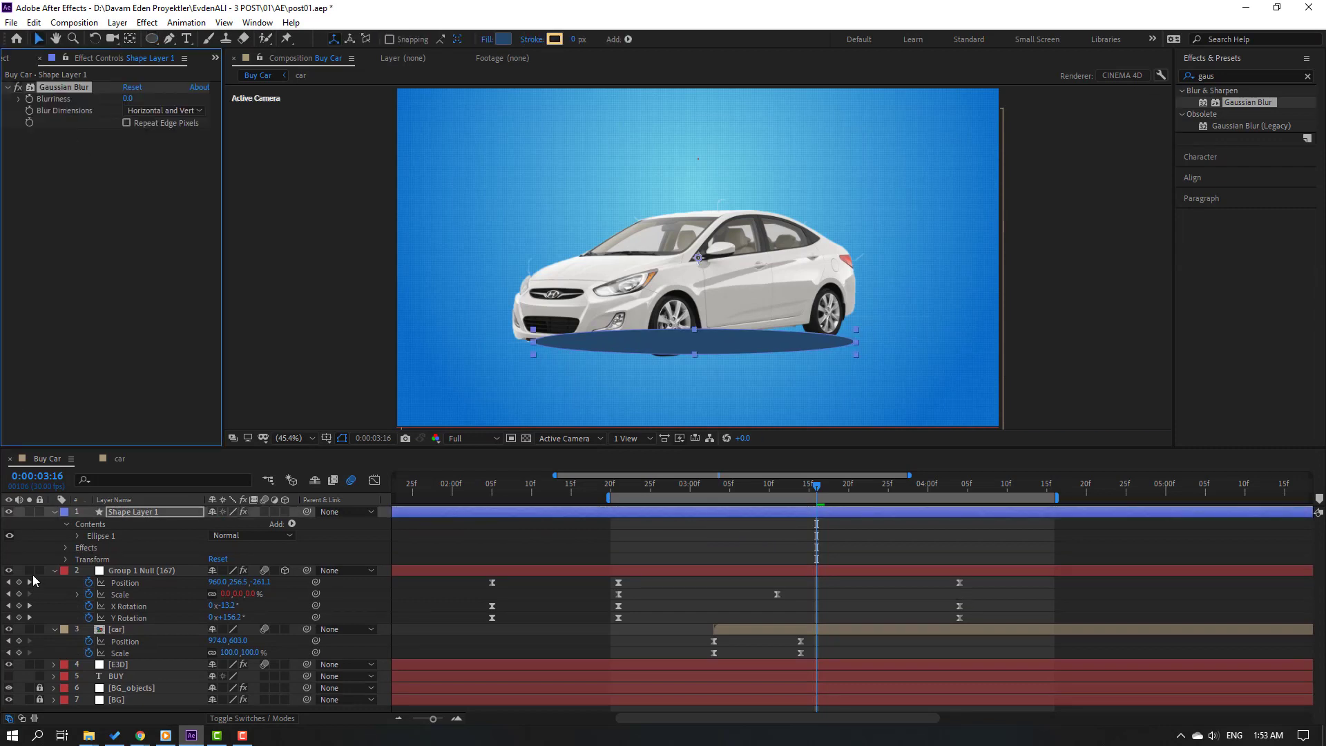
{"action": "left_click", "coordinate": [54, 513]}
{"action": "left_click_drag", "start_coordinate": [127, 100], "coordinate": [514, 98]}
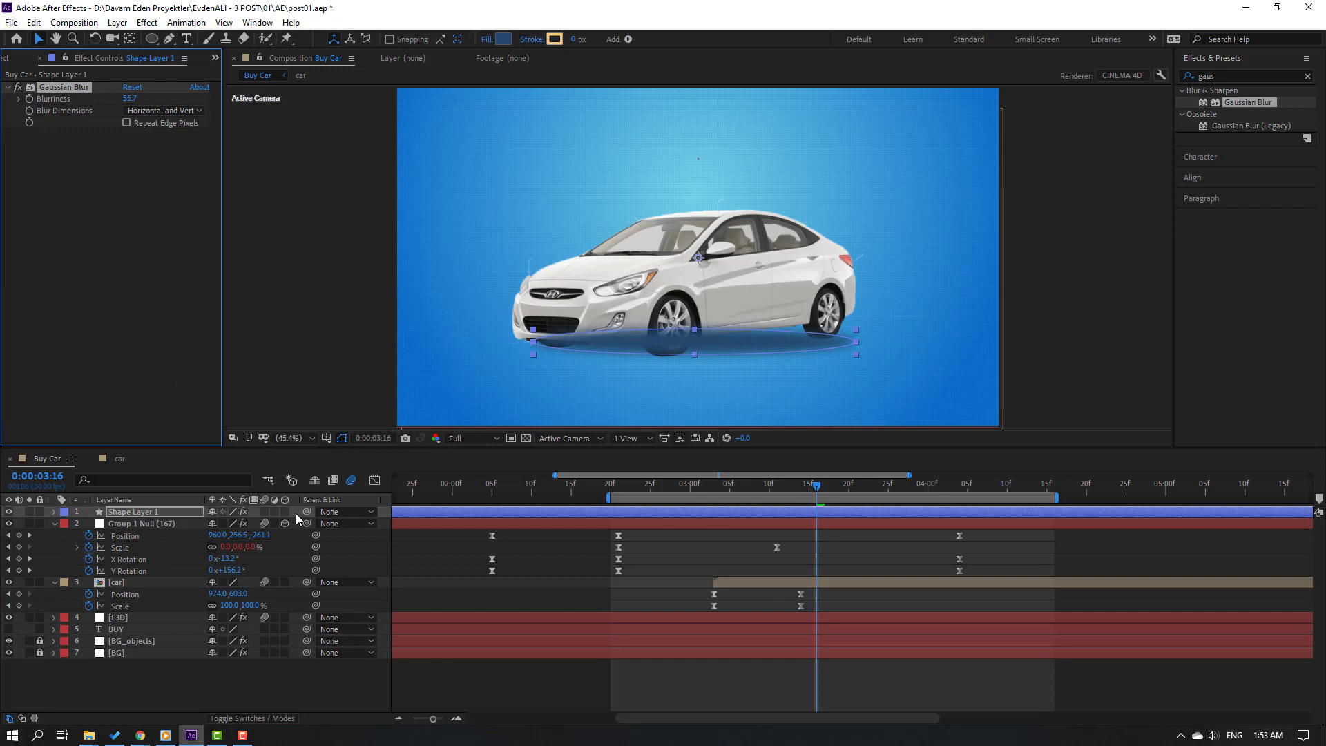
- Try lowering the Opacity of the ellipse shape layer
{"action": "left_click", "coordinate": [105, 514]}
{"action": "key", "text": "t"}
{"action": "left_click_drag", "start_coordinate": [216, 530], "coordinate": [198, 529]}
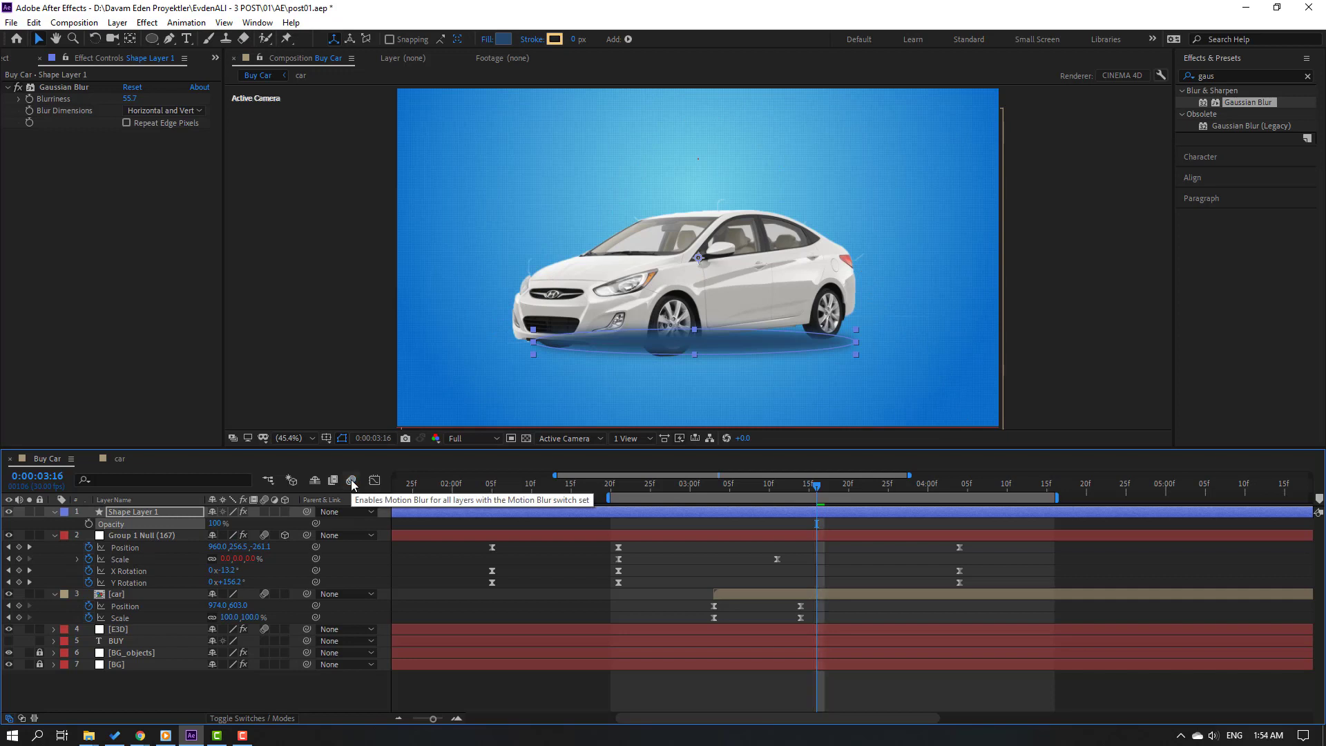
{"action": "scroll", "coordinate": [661, 367], "scroll_direction": "up", "scroll_amount": 1}
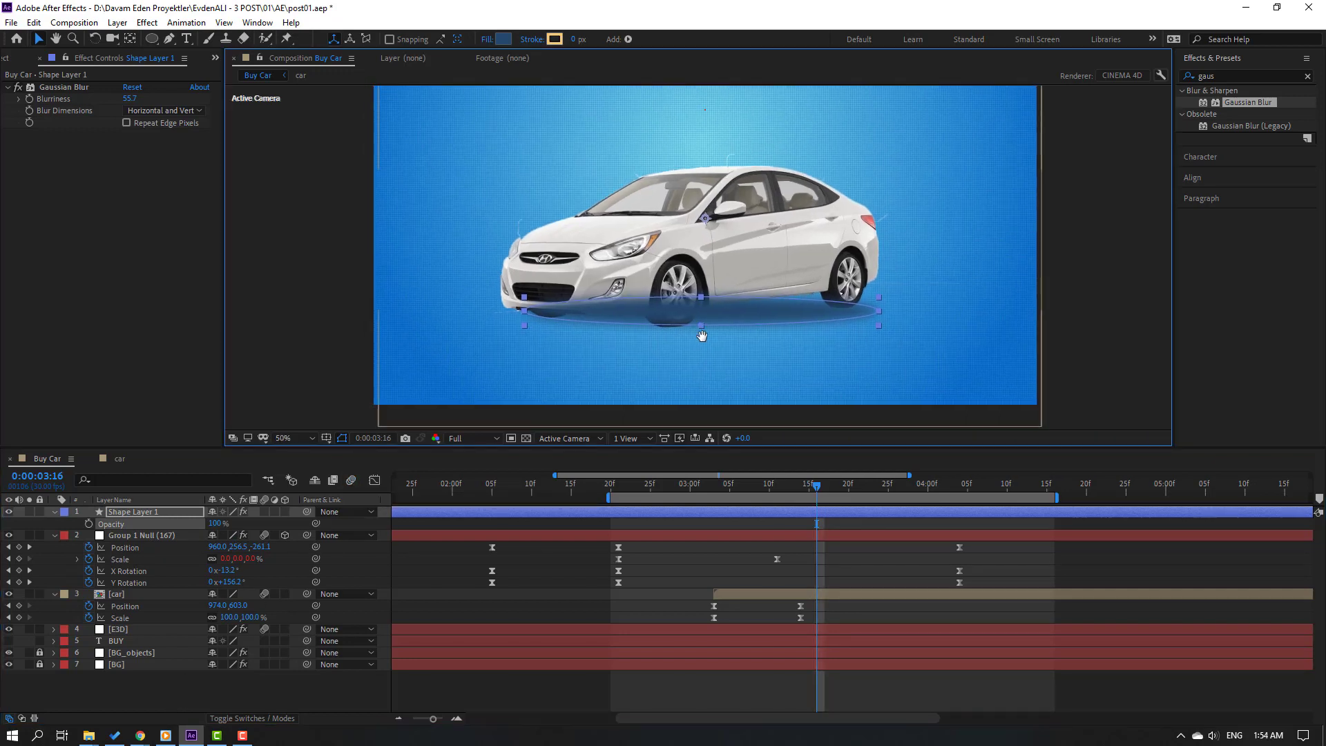
{"action": "left_click", "coordinate": [57, 512]}
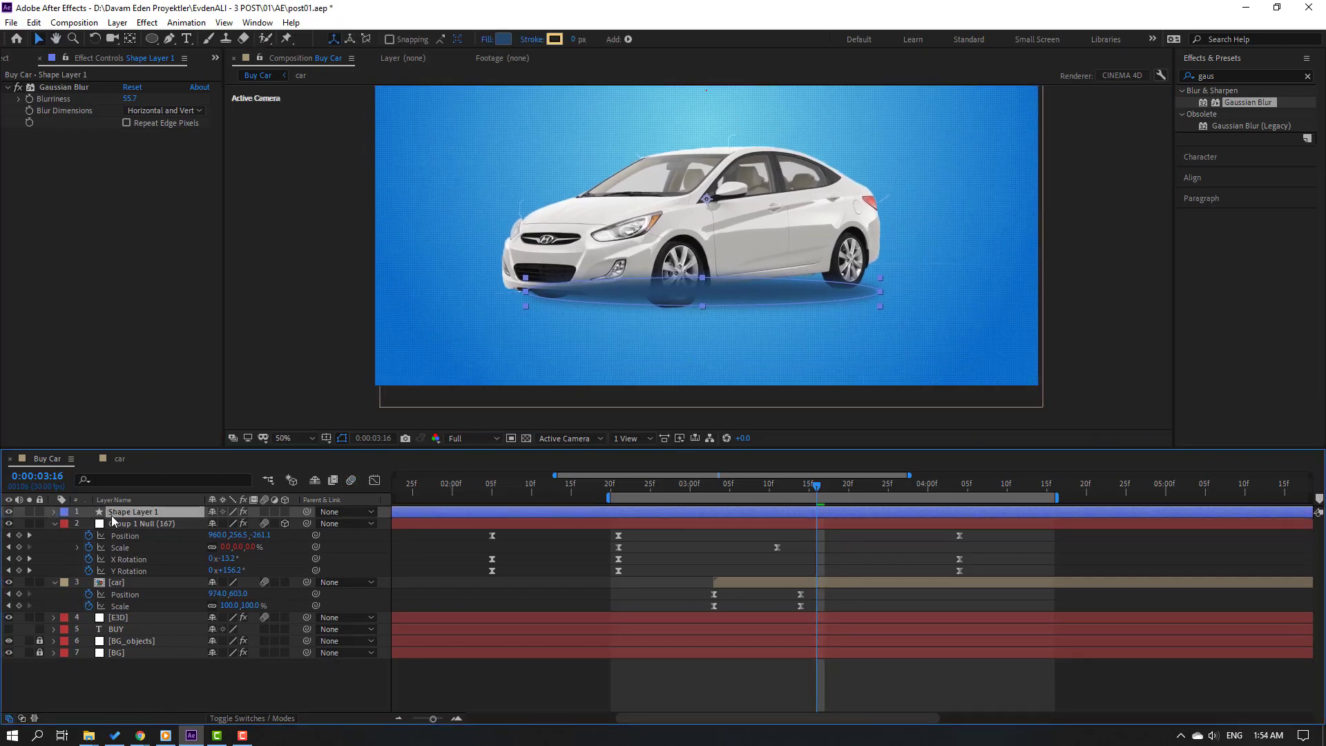
- Rename the ellipse shape layer "shadow" and place it directly below the car layer
{"action": "type", "text": "shad"}
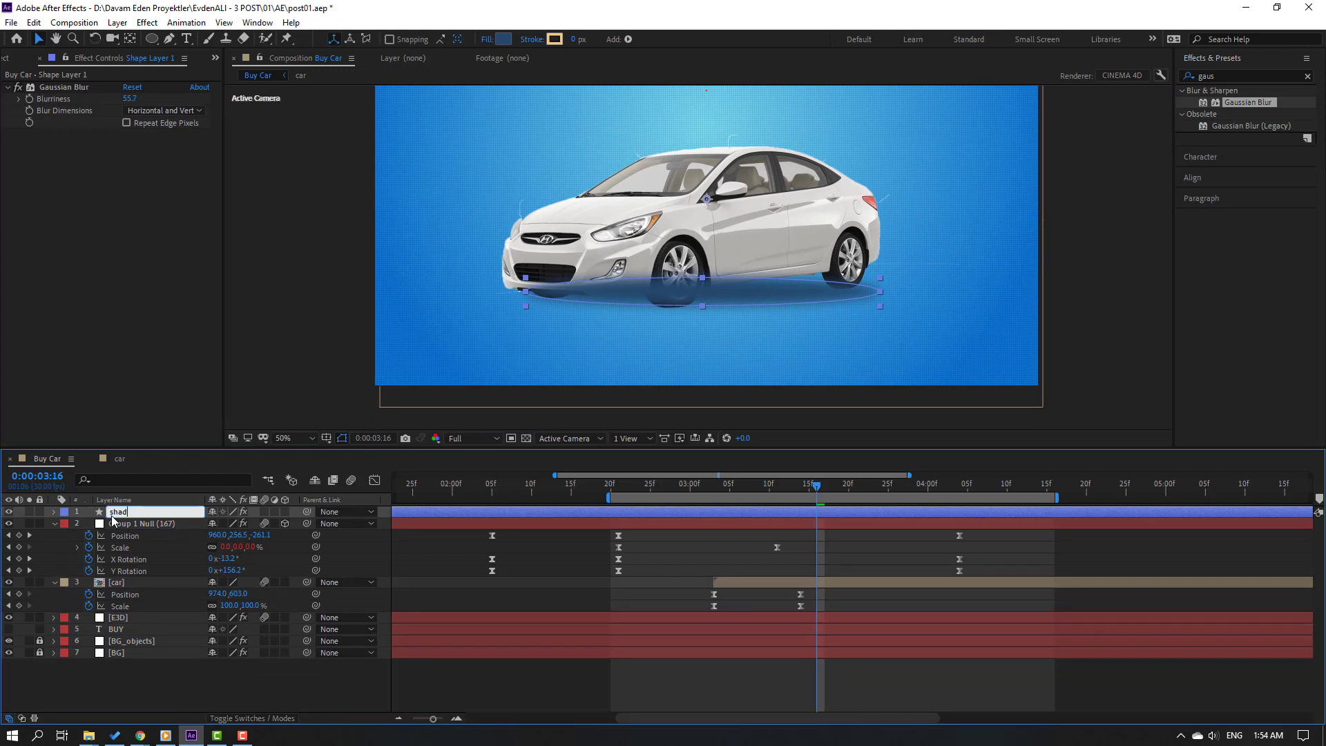
{"action": "type", "text": "ow"}
{"action": "key", "text": "Return"}
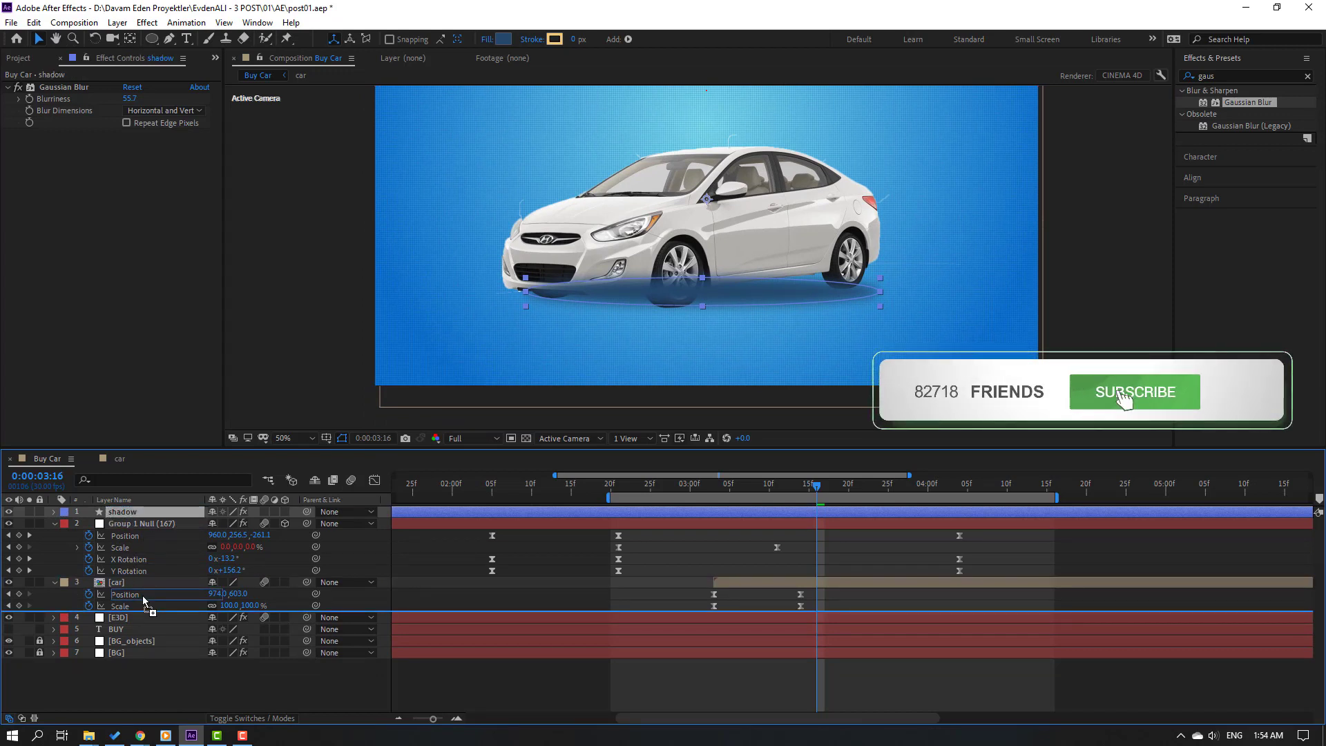
{"action": "left_click_drag", "start_coordinate": [140, 600], "coordinate": [140, 608]}
- Set the shadow layer's Rotation to -2.0° to match the car's wheel line
{"action": "scroll", "coordinate": [785, 317], "scroll_direction": "up", "scroll_amount": 1}
{"action": "left_click_drag", "start_coordinate": [713, 349], "coordinate": [705, 334]}
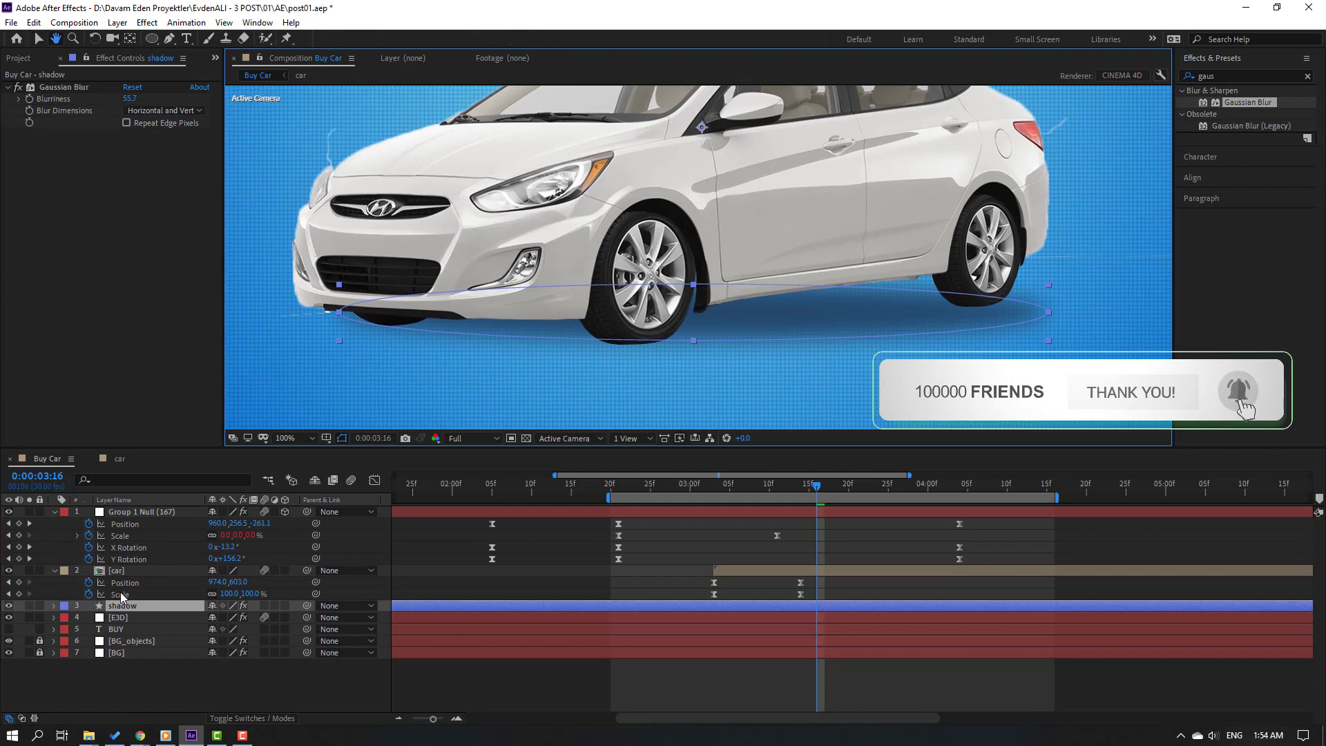
{"action": "key", "text": "r"}
{"action": "left_click_drag", "start_coordinate": [228, 617], "coordinate": [225, 618]}
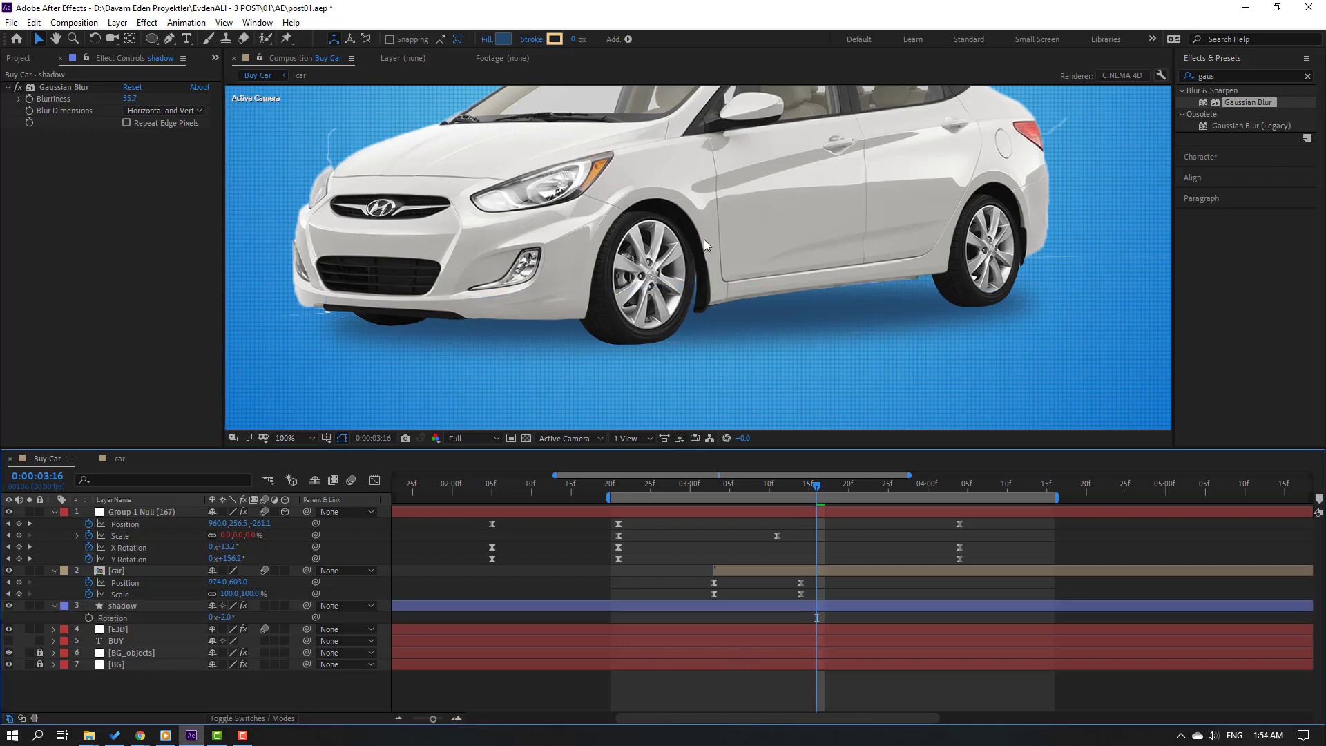
- Split the shadow layer at 0:00:03:03 and delete the part before the car appears
{"action": "key", "text": "comma"}
{"action": "key", "text": "comma"}
{"action": "left_click_drag", "start_coordinate": [799, 493], "coordinate": [713, 493]}
{"action": "left_click", "coordinate": [32, 22]}
{"action": "left_click", "coordinate": [119, 216]}
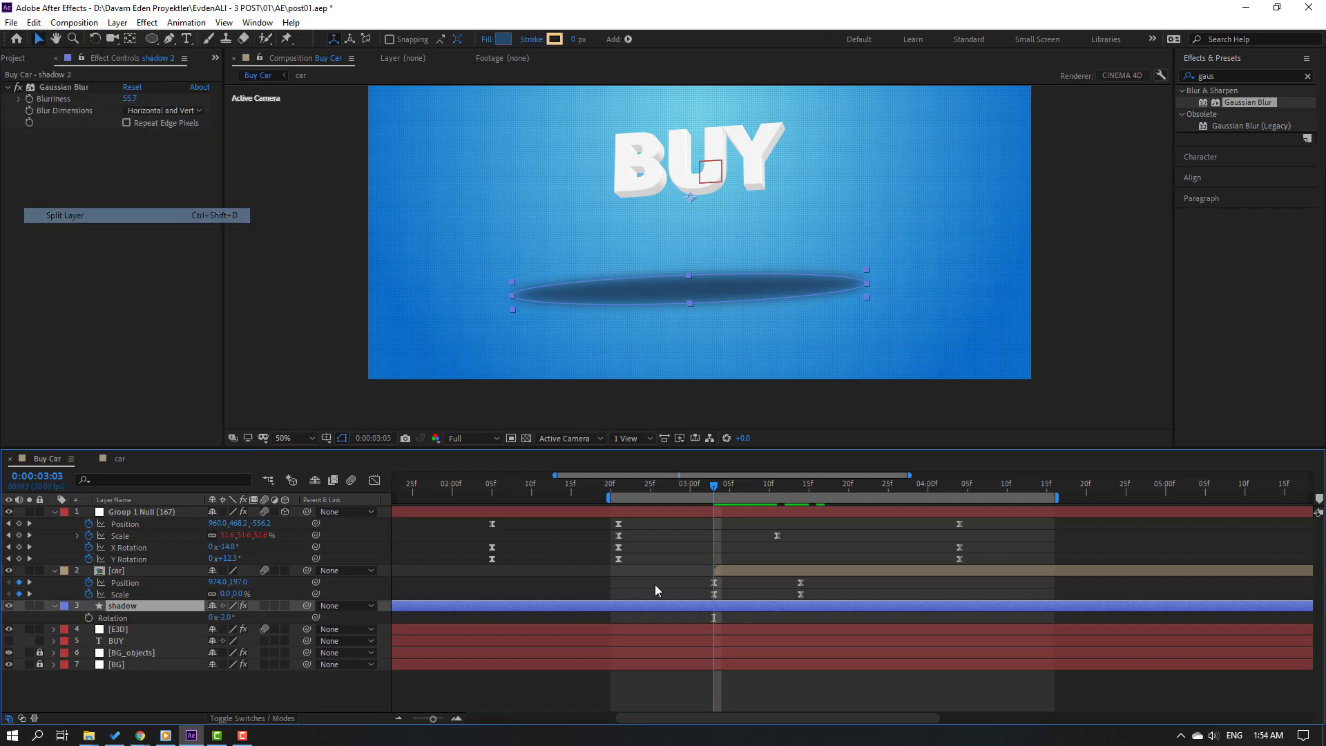
{"action": "left_click", "coordinate": [699, 620]}
{"action": "key", "text": "Delete"}
{"action": "left_click", "coordinate": [391, 607]}
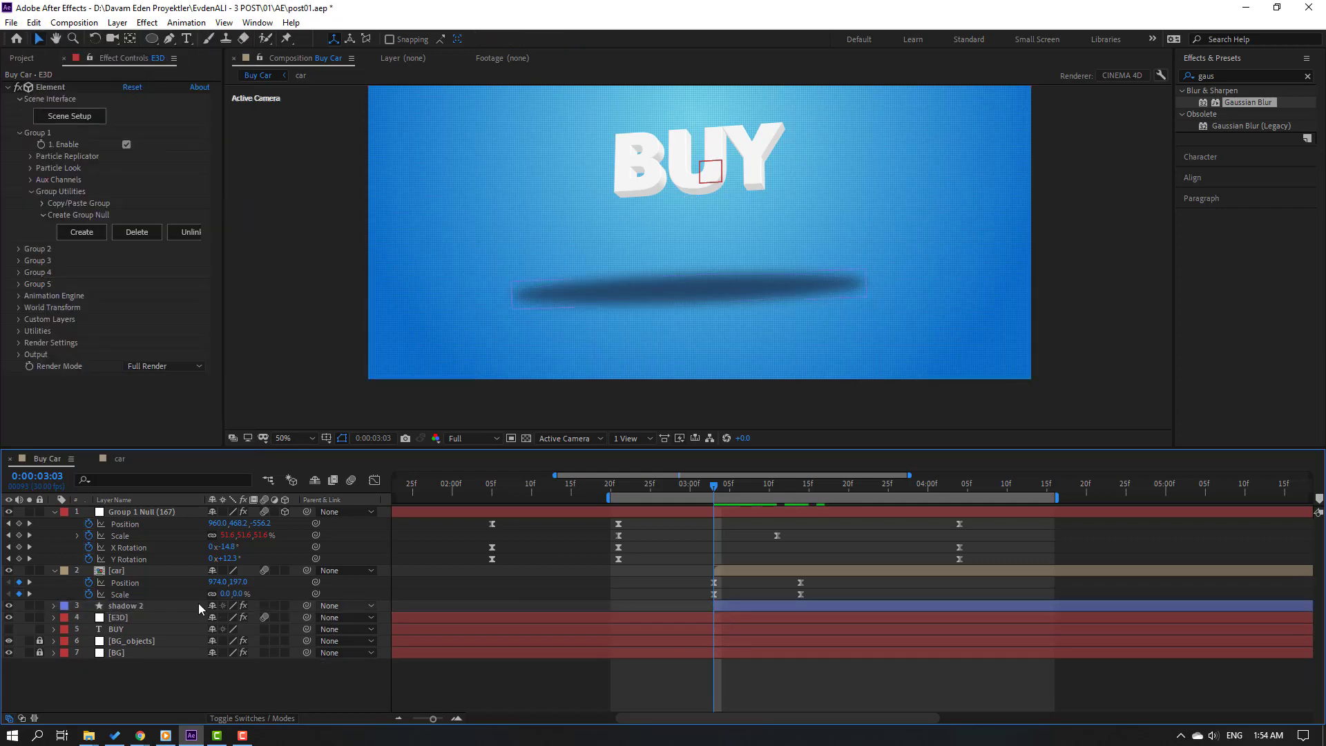
- Keyframe the shadow 2 layer's Scale from 0% at 0:00:03:03 to 100% at about 0:00:03:14 and preview
{"action": "left_click", "coordinate": [117, 607]}
{"action": "key", "text": "s"}
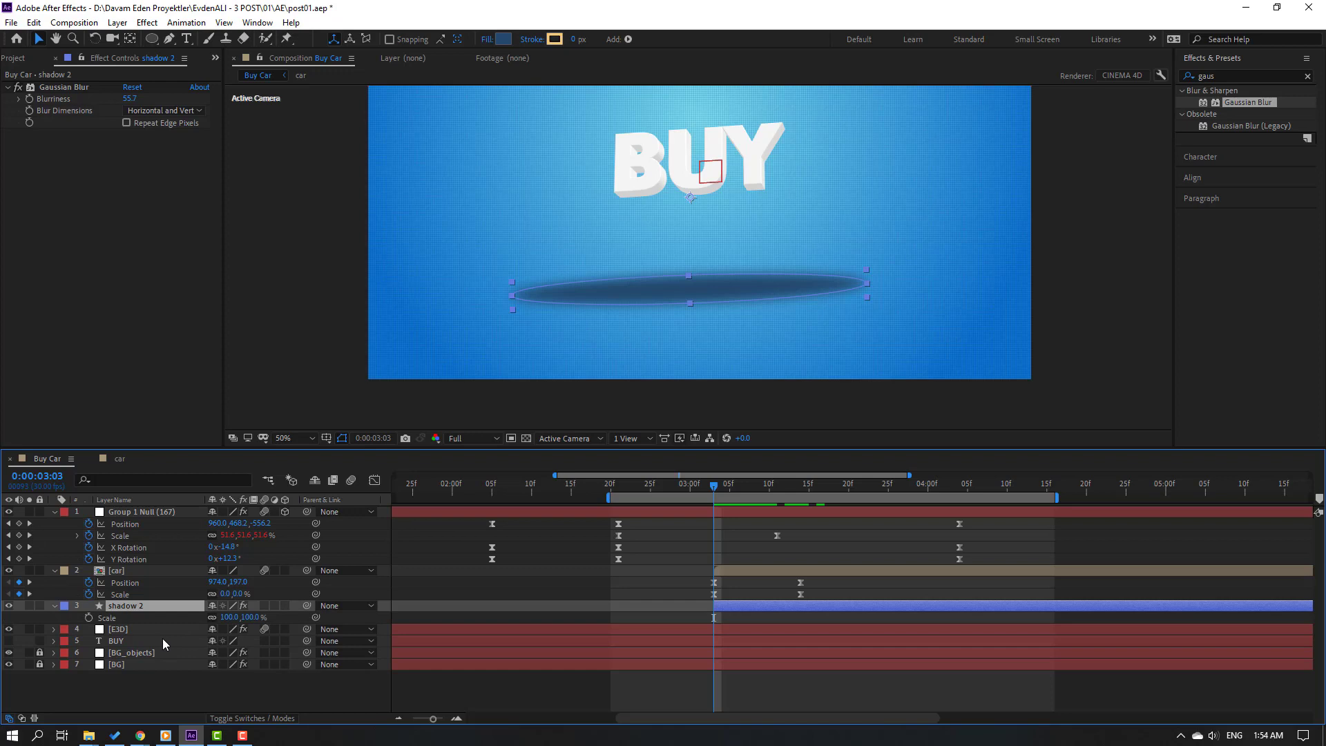
{"action": "left_click", "coordinate": [100, 619]}
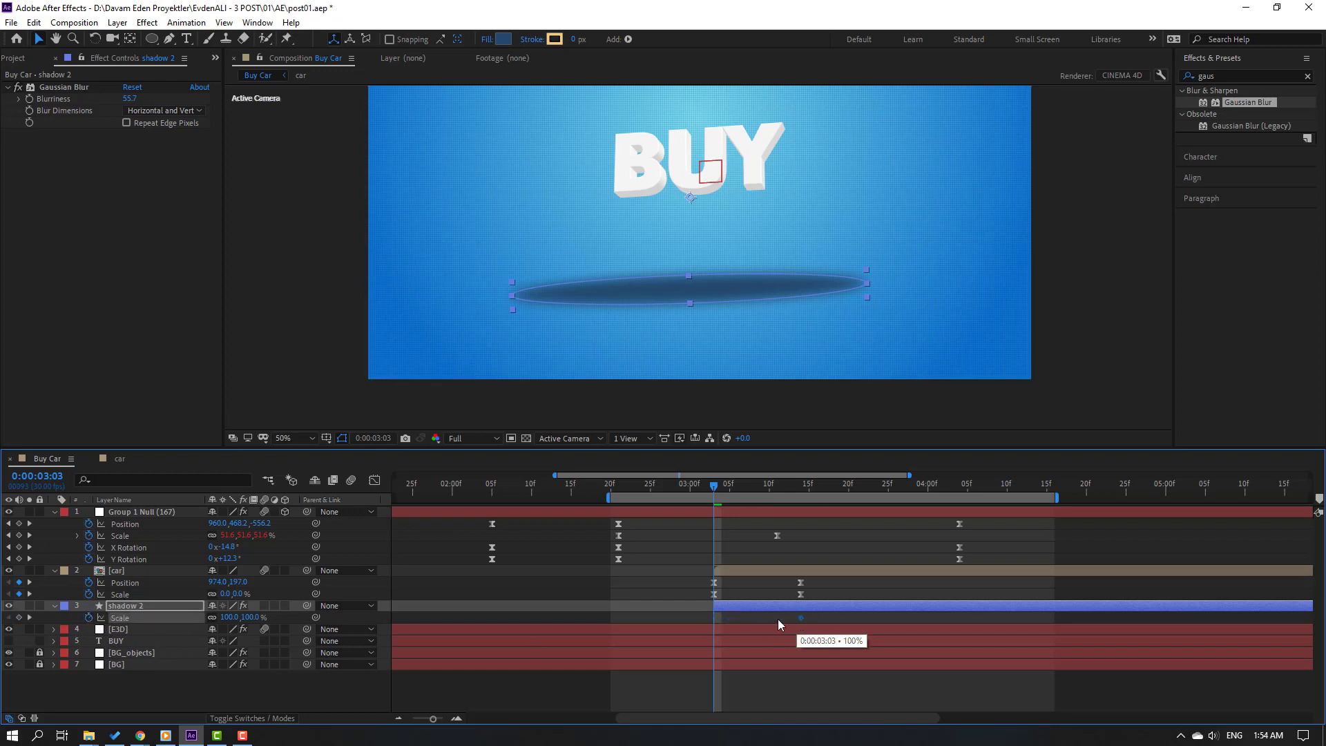
{"action": "type", "text": "0"}
{"action": "key", "text": "Return"}
{"action": "mouse_move", "coordinate": [714, 486]}
{"action": "left_mouse_down"}
{"action": "mouse_move", "coordinate": [832, 498]}
{"action": "mouse_move", "coordinate": [727, 509]}
{"action": "left_mouse_up"}
{"action": "key", "text": "space"}
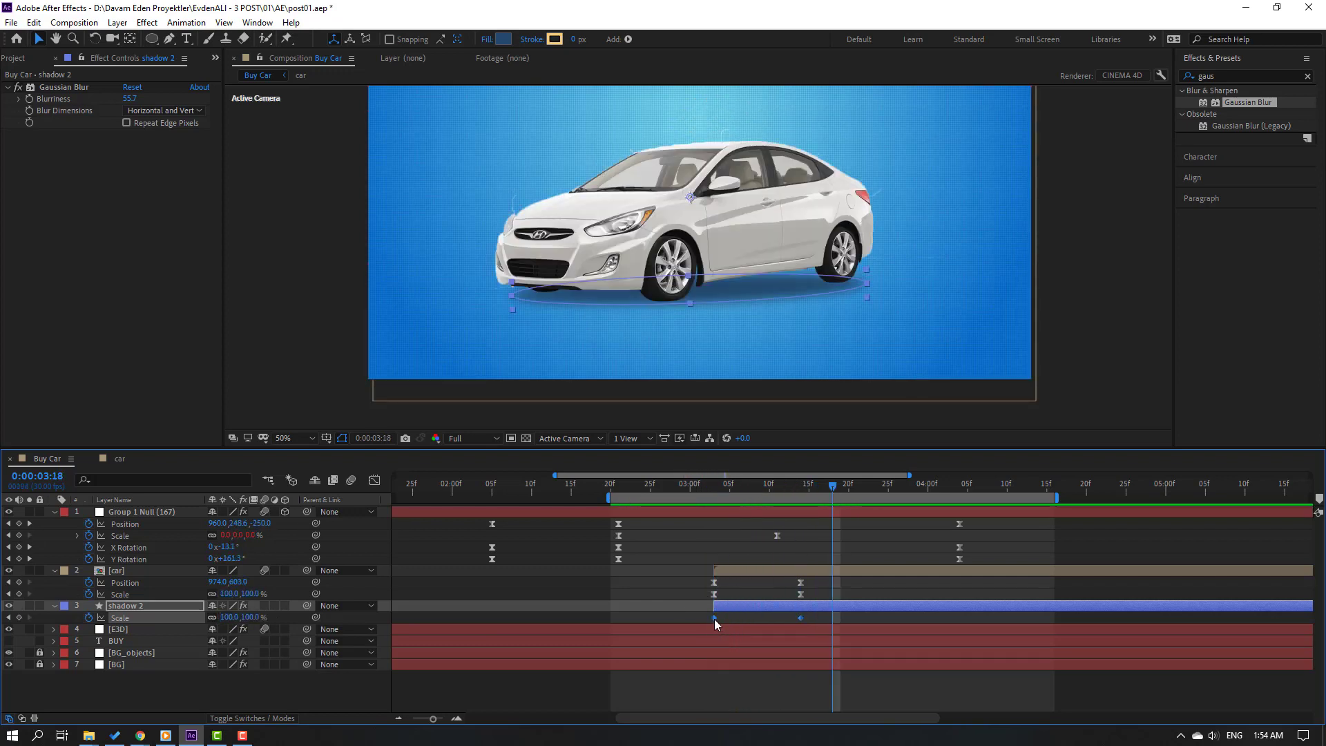
- Apply Easy Ease to both shadow Scale keyframes, reshape the speed graph for a fast start and long slowdown, and preview
{"action": "right_click", "coordinate": [715, 620]}
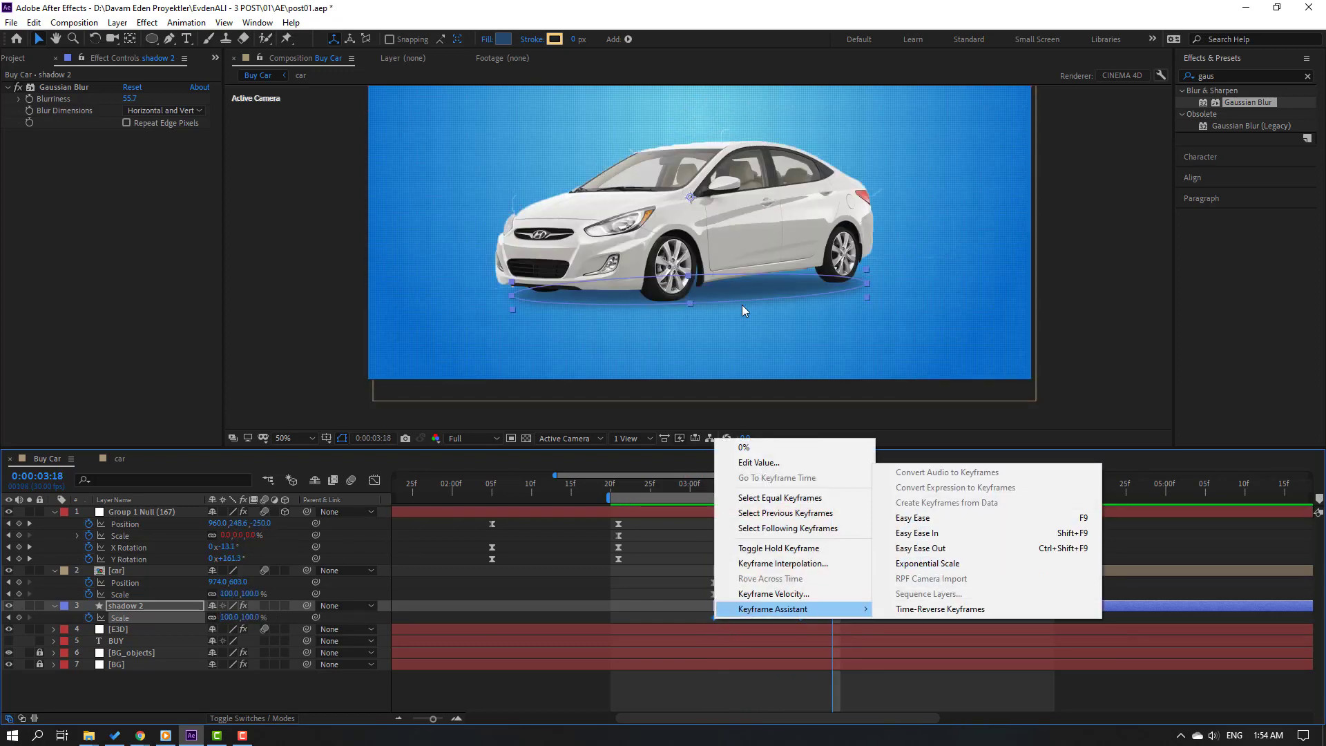
{"action": "left_click", "coordinate": [912, 518]}
{"action": "left_click", "coordinate": [374, 480]}
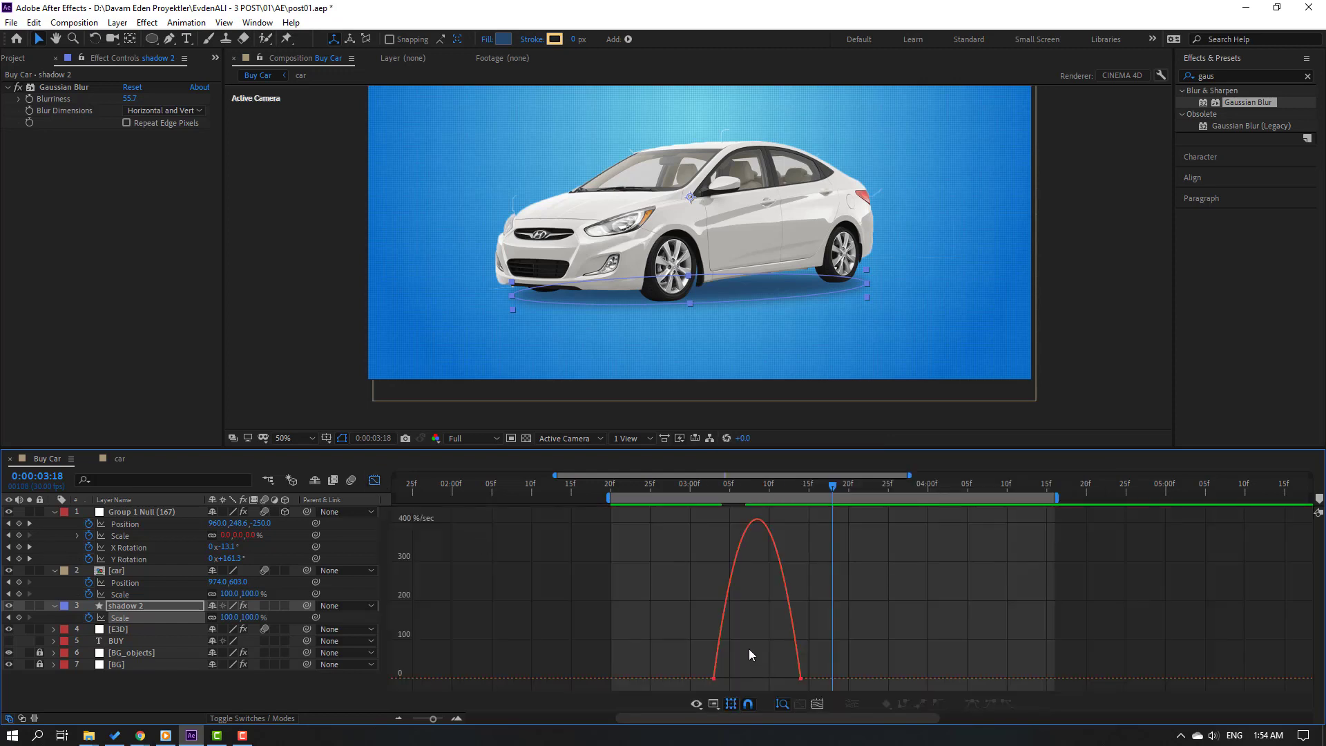
{"action": "left_click_drag", "start_coordinate": [785, 679], "coordinate": [760, 678]}
{"action": "key", "text": "space"}
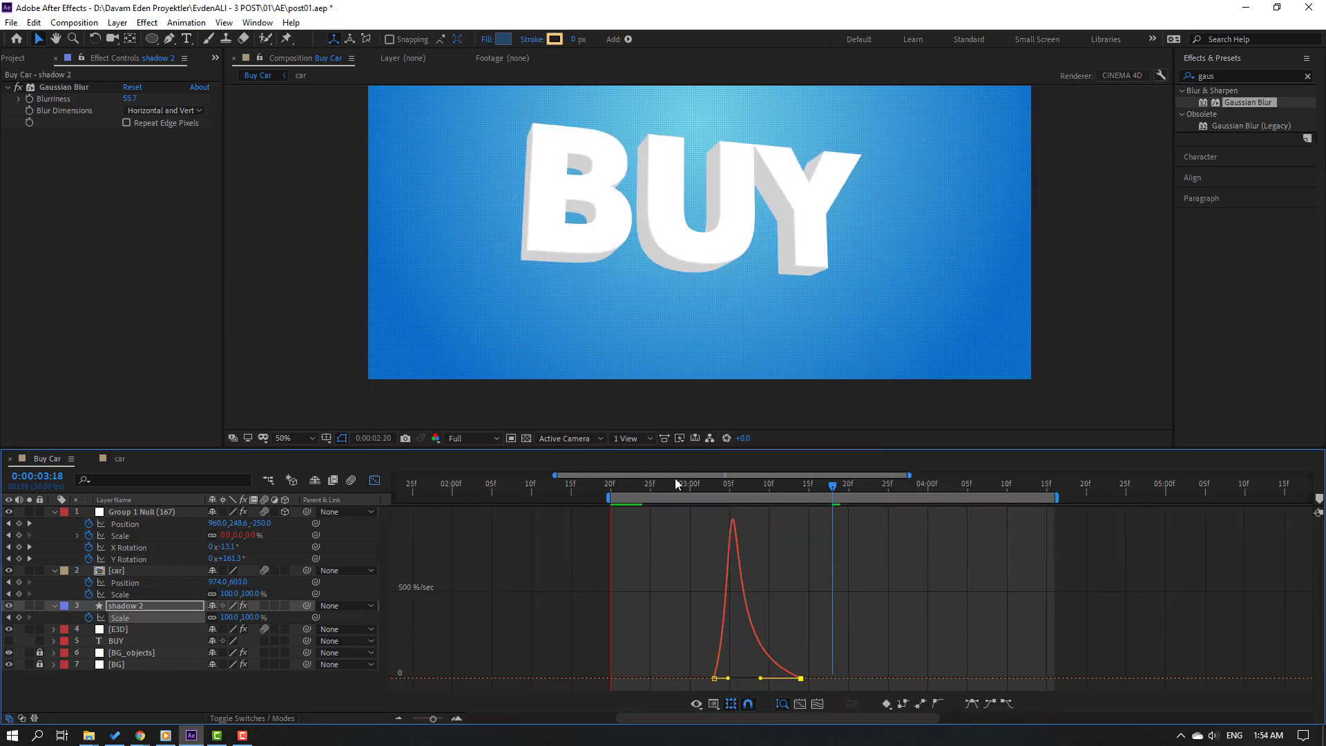
{"action": "key", "text": "comma"}
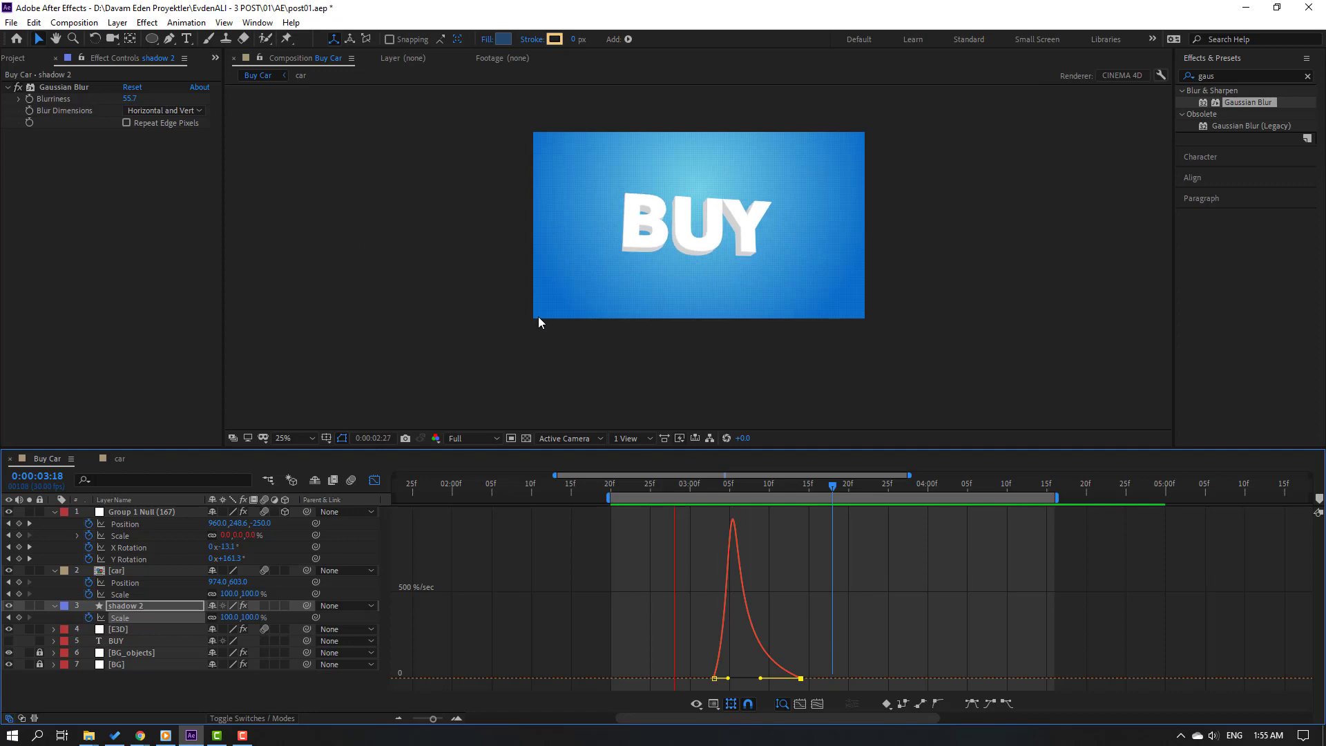
{"action": "left_click", "coordinate": [374, 480]}
- Keyframe the shadow 2 layer's Opacity from 0% at 0:00:03:03 to 100% at 0:00:03:09
{"action": "left_click_drag", "start_coordinate": [744, 484], "coordinate": [713, 485]}
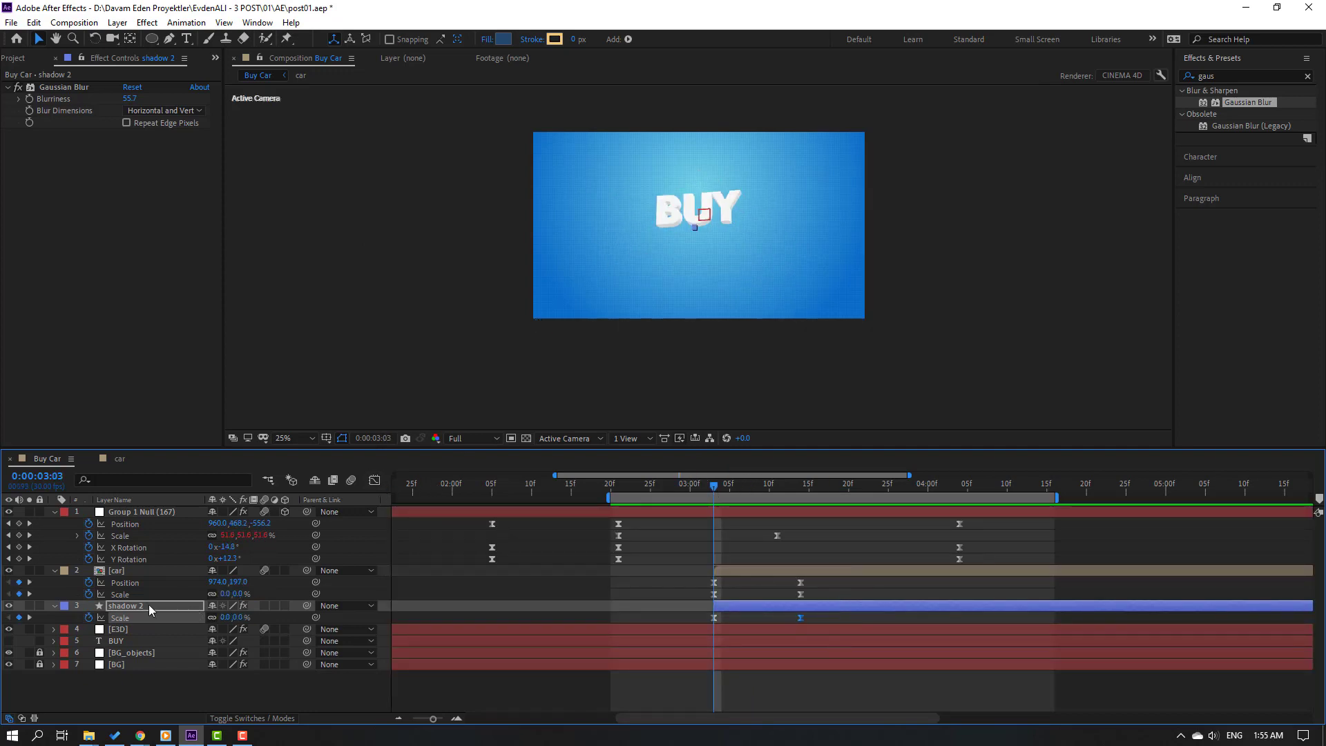
{"action": "key", "text": "shift+t"}
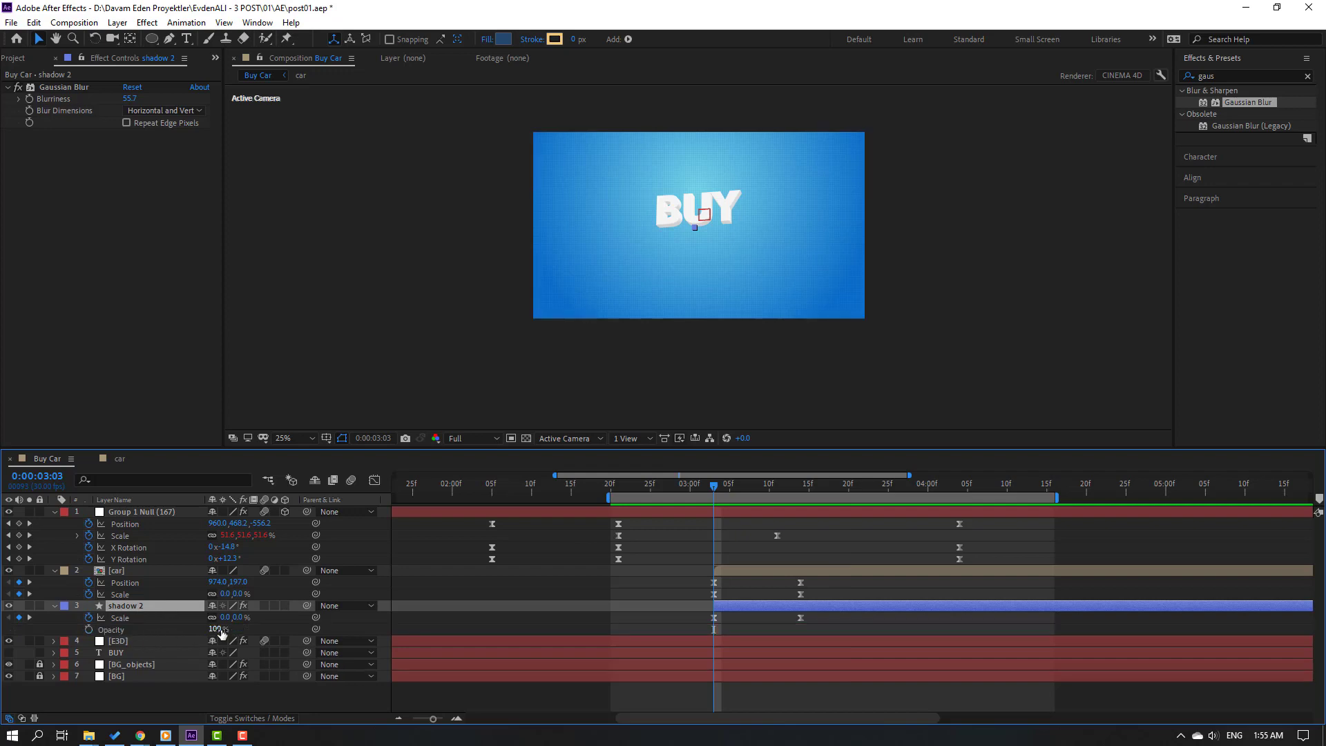
{"action": "left_click_drag", "start_coordinate": [216, 630], "coordinate": [187, 665]}
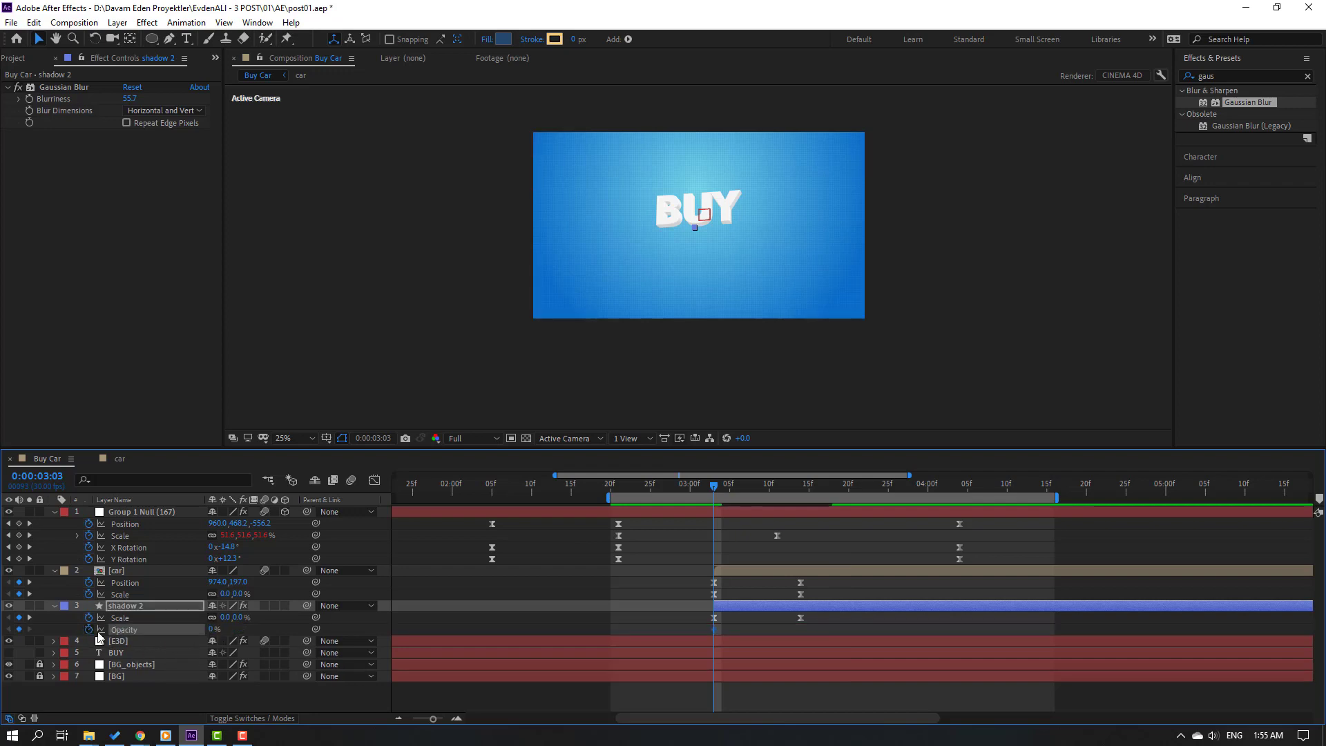
{"action": "left_click_drag", "start_coordinate": [735, 485], "coordinate": [762, 485]}
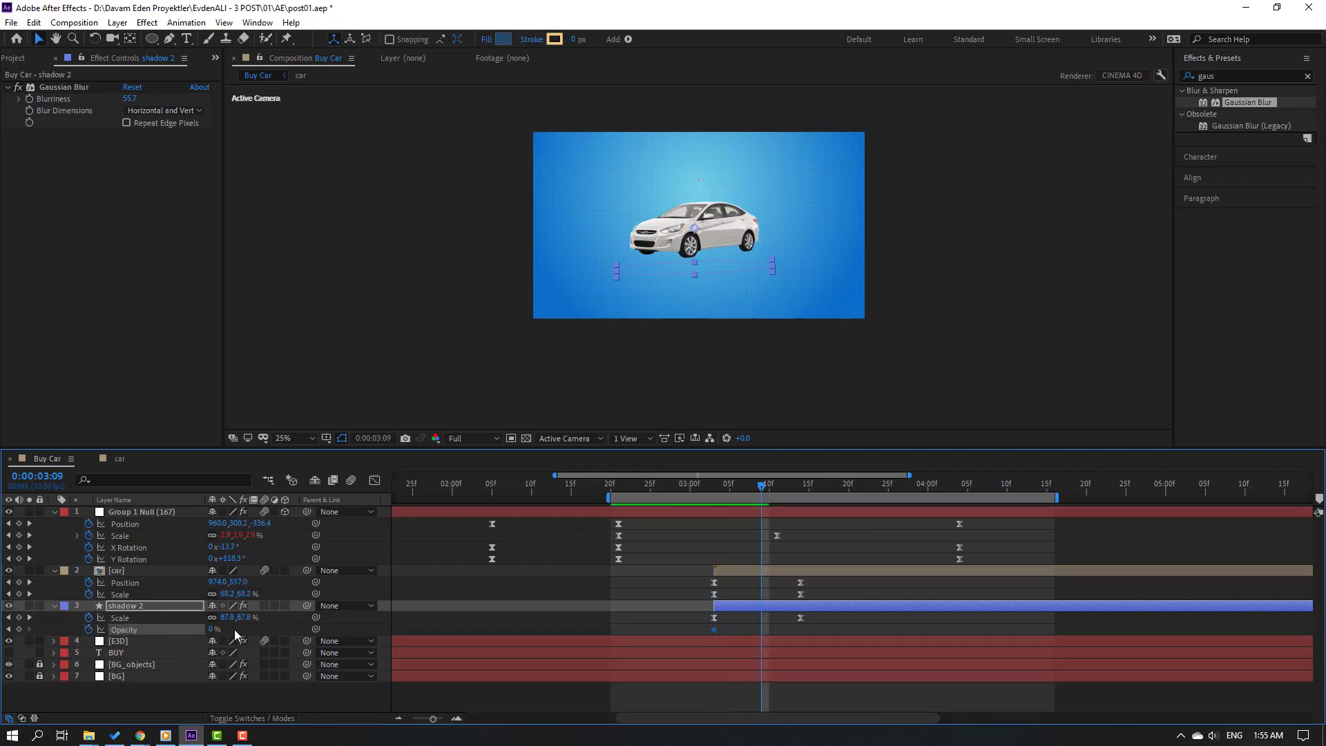
{"action": "key", "text": "Return"}
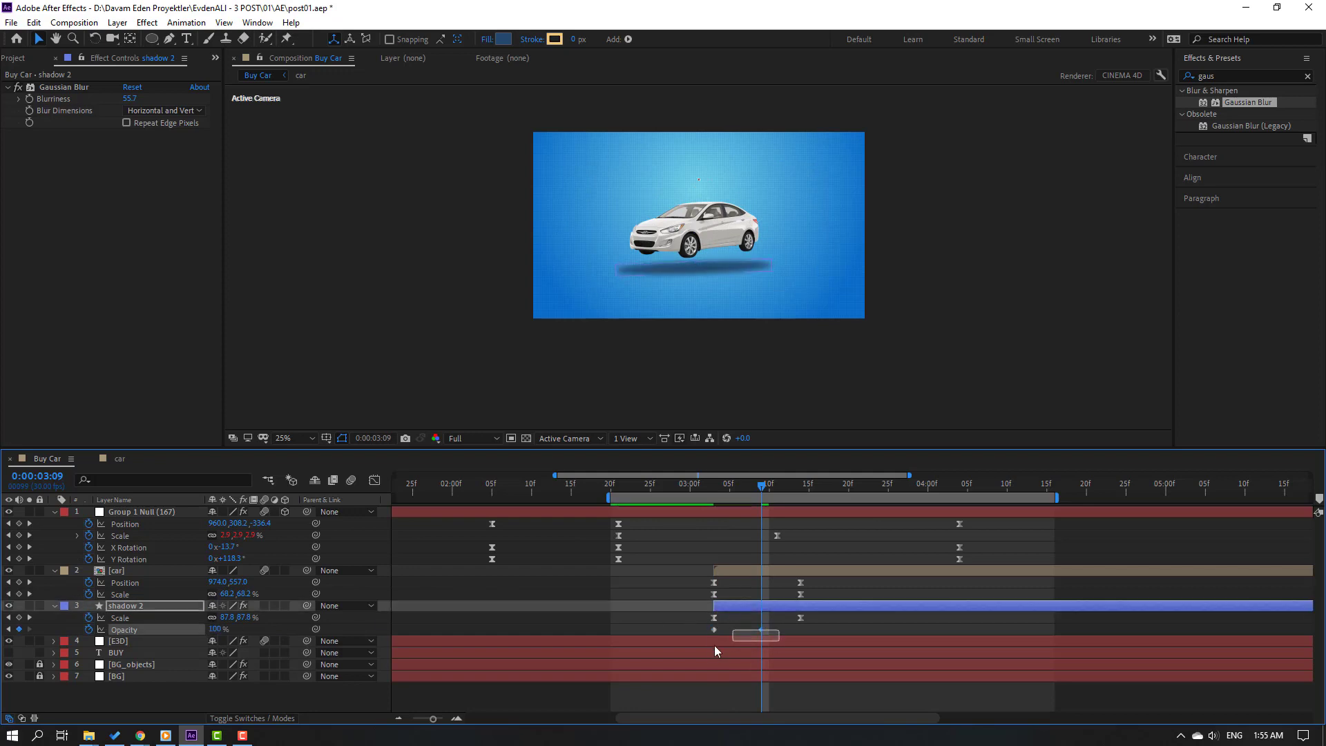
- Apply Easy Ease to both shadow Opacity keyframes and preview the fade-in
{"action": "right_click", "coordinate": [714, 629]}
{"action": "mouse_move", "coordinate": [785, 624]}
{"action": "left_click", "coordinate": [906, 530]}
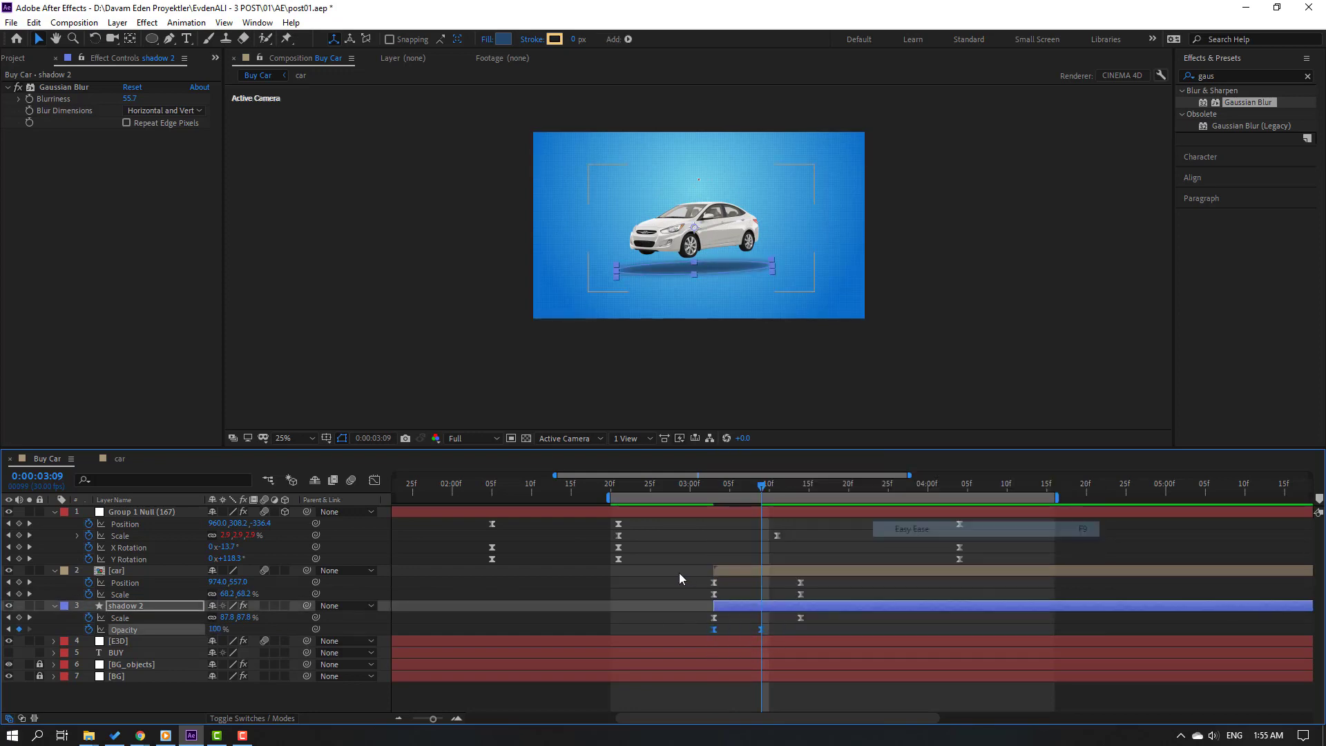
{"action": "scroll", "coordinate": [550, 365], "scroll_direction": "up", "scroll_amount": 2}
{"action": "key", "text": "space"}
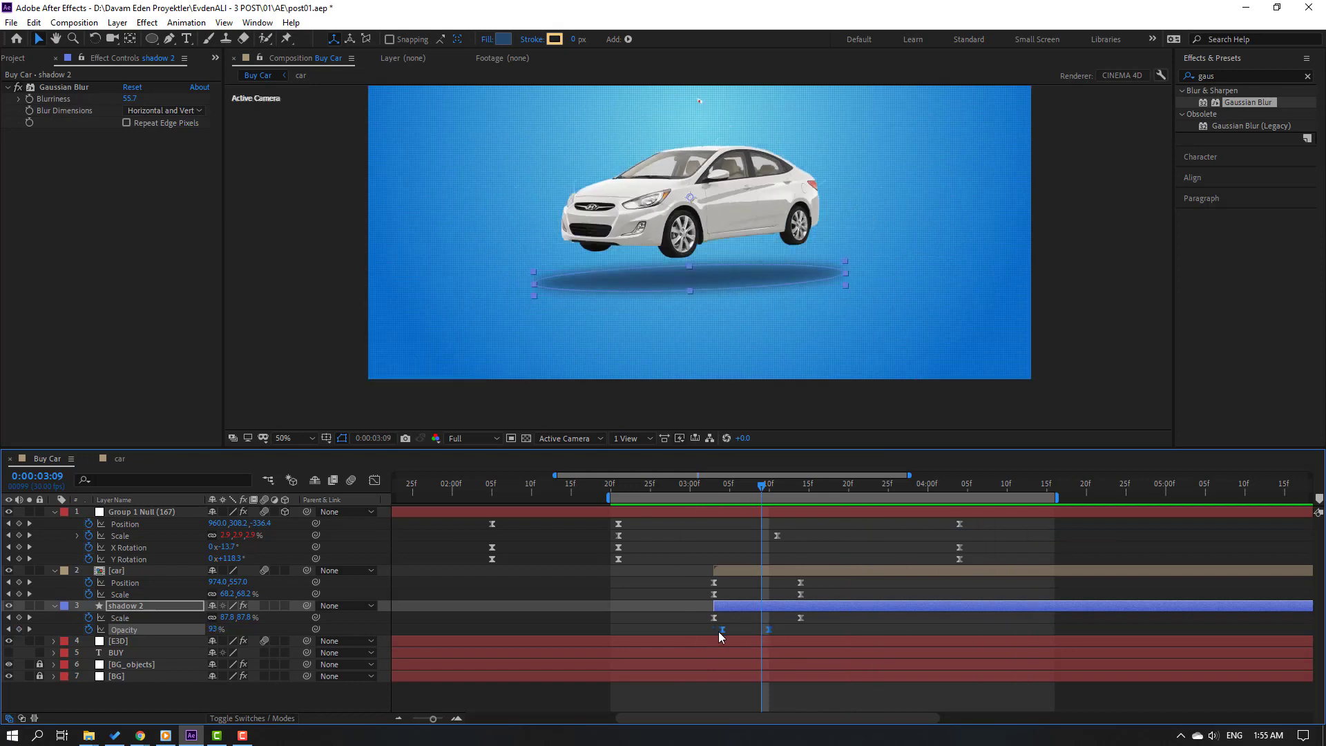
- Shift both shadow Opacity keyframes about four frames later, so the fade starts near 0:00:03:07, and preview
{"action": "left_click_drag", "start_coordinate": [716, 629], "coordinate": [745, 630]}
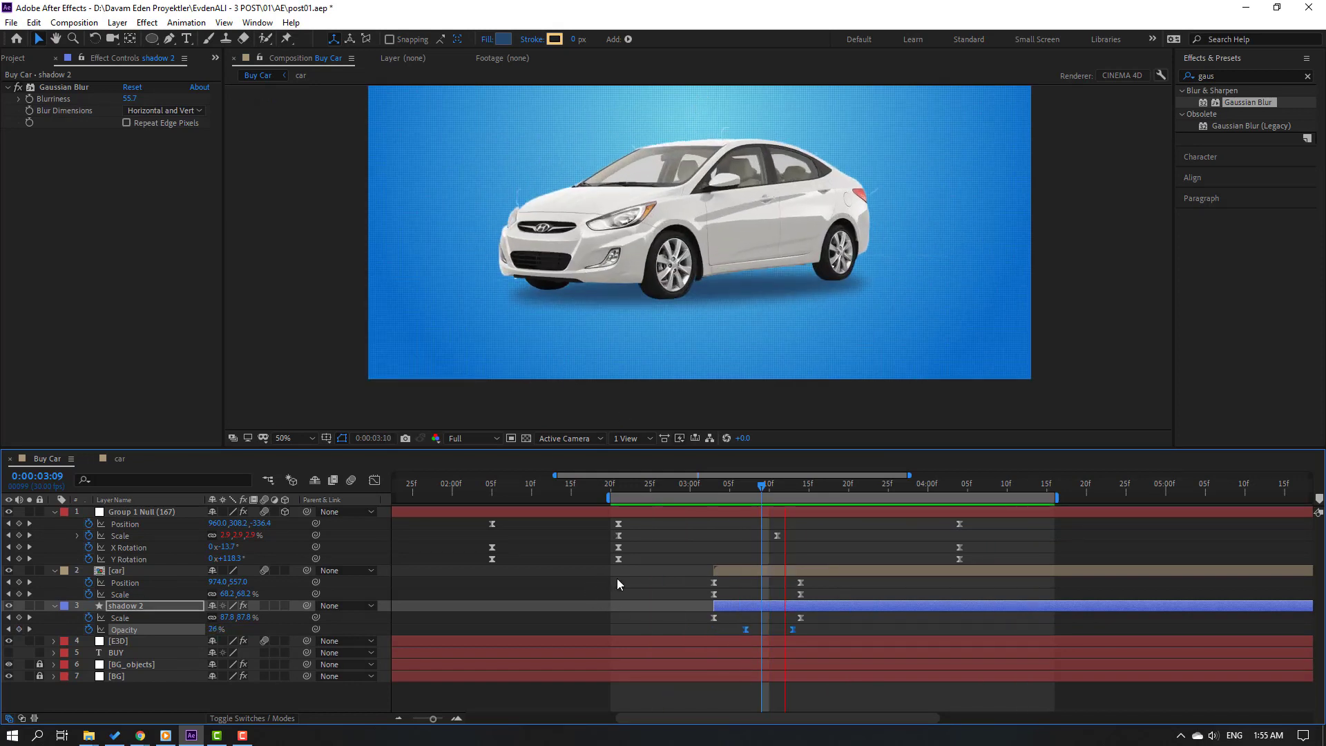
{"action": "key", "text": "comma"}
{"action": "key", "text": "comma"}
{"action": "key", "text": "space"}
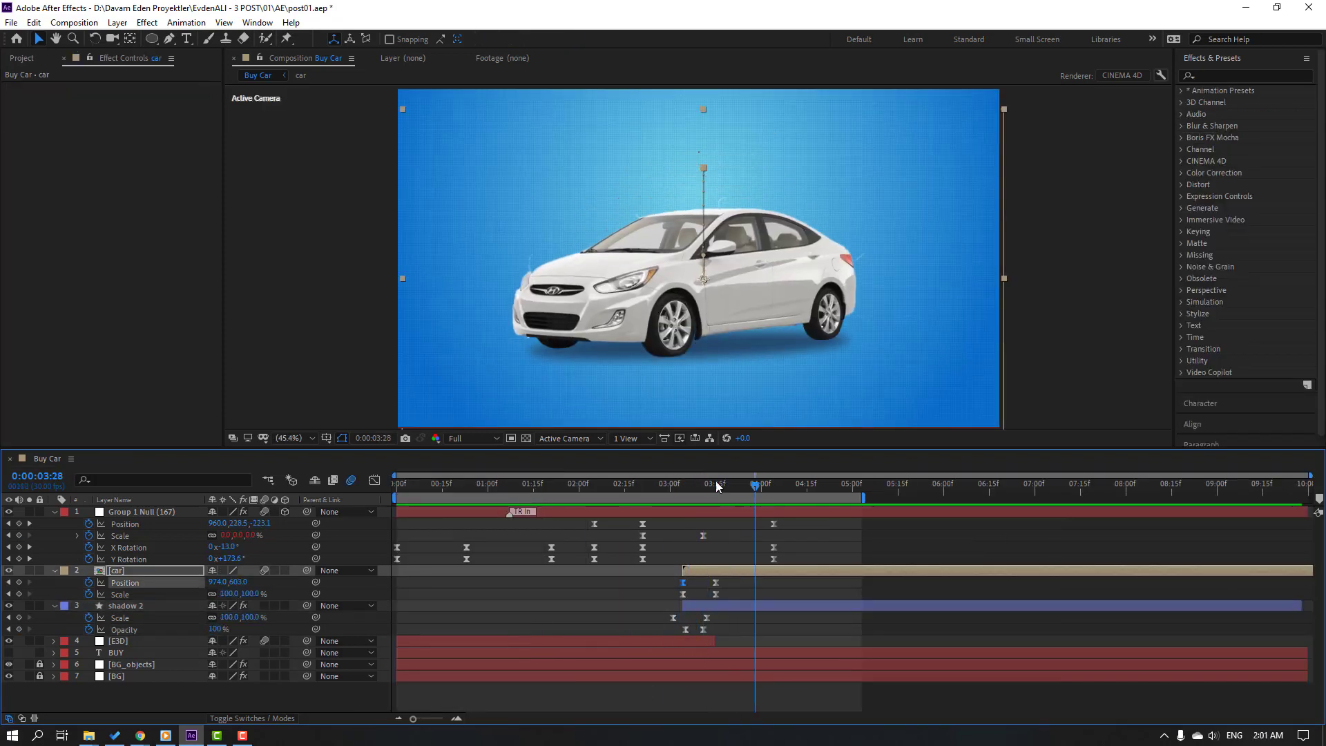
- Inspect the car's outline up close at 0:00:03:20 in the Buy Car composition
{"action": "left_click", "coordinate": [731, 486]}
{"action": "key", "text": "period"}
{"action": "key", "text": "period"}
{"action": "key", "text": "period"}
{"action": "left_click_drag", "start_coordinate": [399, 316], "coordinate": [554, 299]}
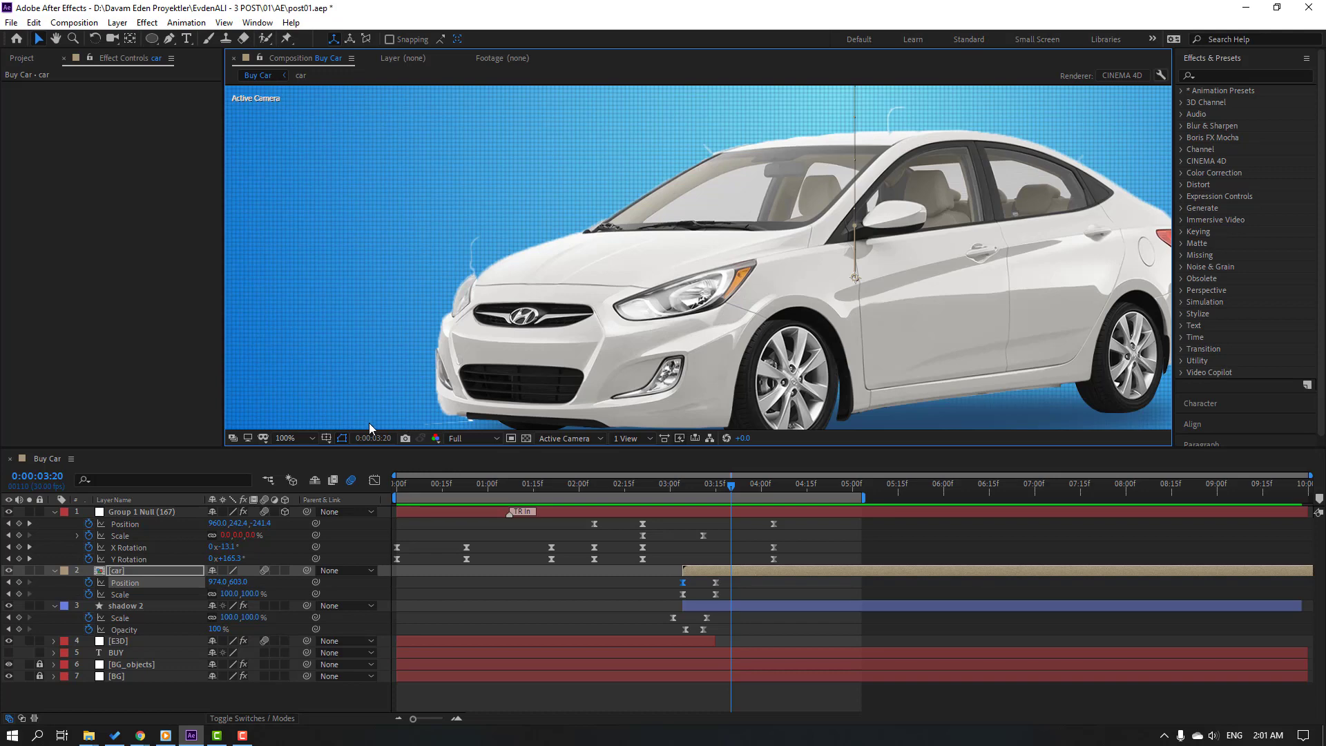
- Open the car composition, turn off the transparency grid, and examine the cutout's edges around the hood, windshield and roof
{"action": "double_click", "coordinate": [117, 572]}
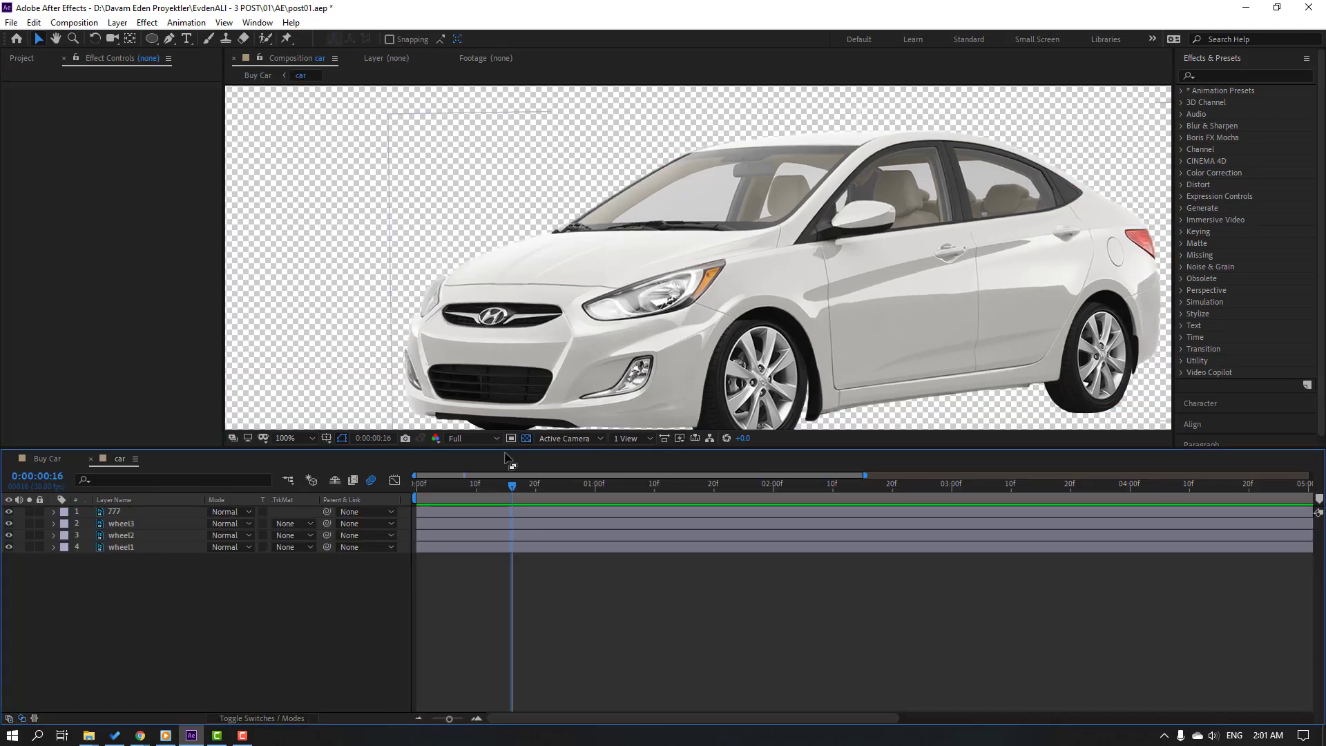
{"action": "left_click", "coordinate": [526, 438]}
{"action": "scroll", "coordinate": [476, 315], "scroll_direction": "up", "scroll_amount": 2}
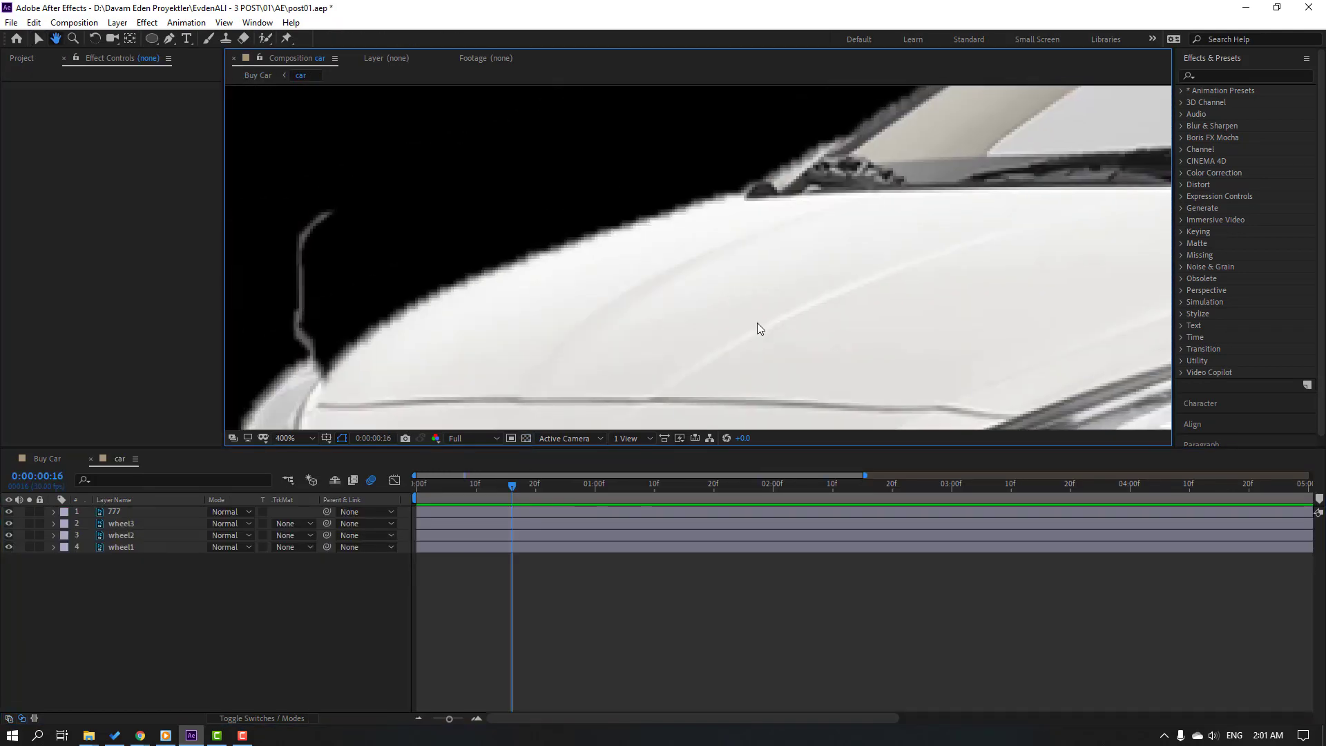
{"action": "scroll", "coordinate": [716, 302], "scroll_direction": "up", "scroll_amount": 2}
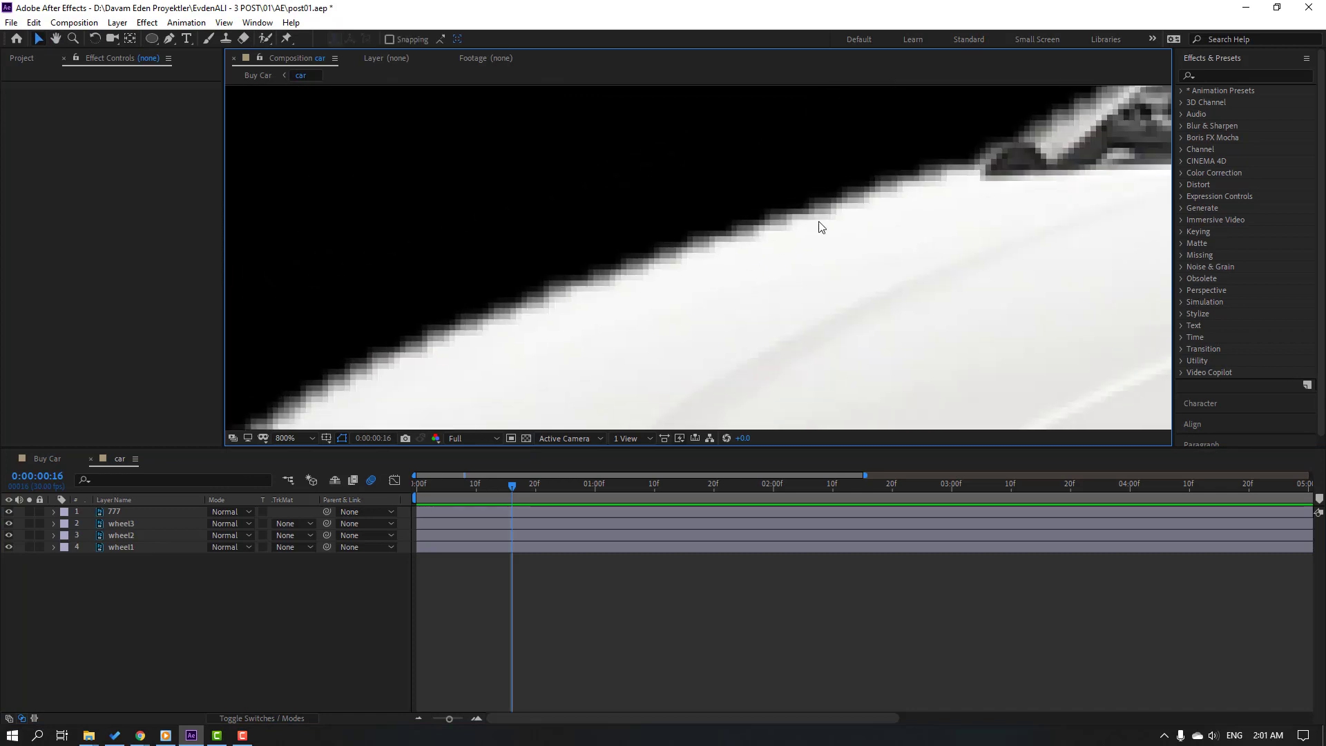
{"action": "scroll", "coordinate": [805, 228], "scroll_direction": "down", "scroll_amount": 2}
{"action": "left_click_drag", "start_coordinate": [942, 170], "coordinate": [642, 304]}
{"action": "left_click_drag", "start_coordinate": [991, 192], "coordinate": [750, 237]}
{"action": "scroll", "coordinate": [750, 237], "scroll_direction": "down", "scroll_amount": 1}
{"action": "left_click_drag", "start_coordinate": [739, 396], "coordinate": [821, 346]}
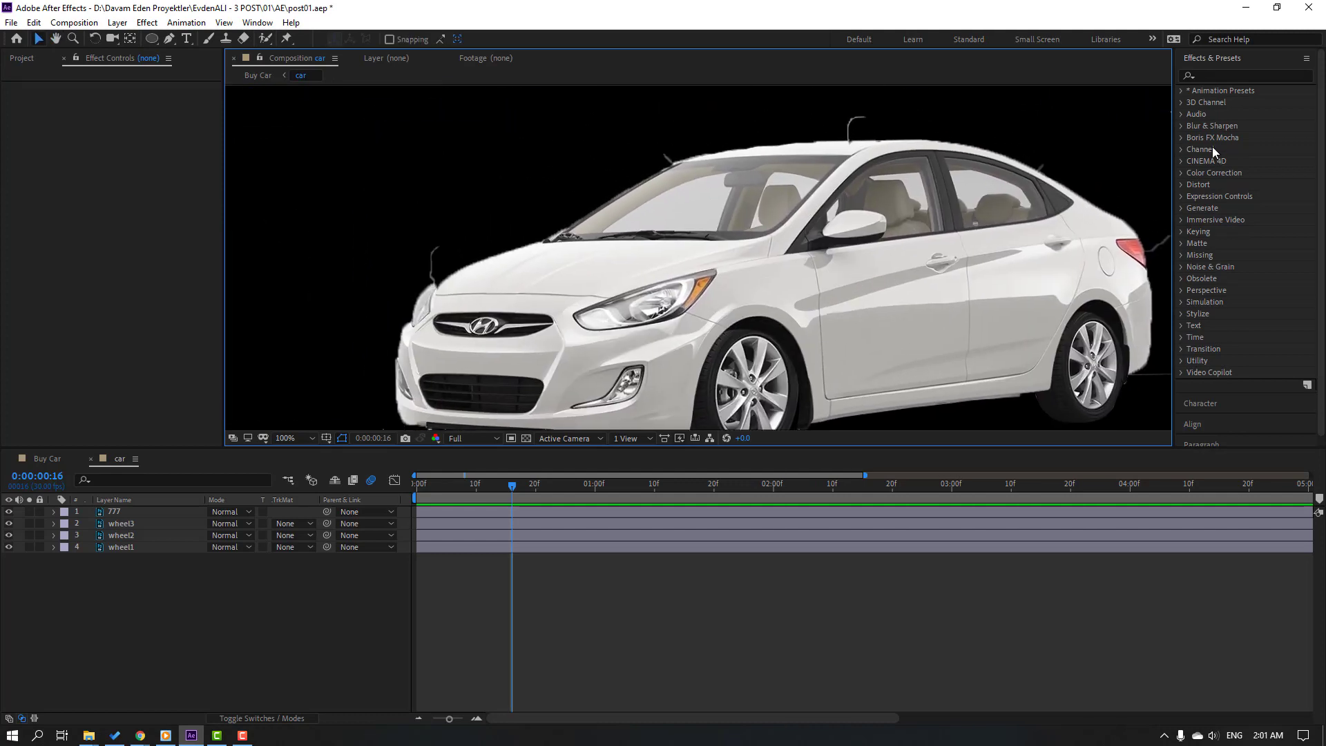
- Apply the Matte Choker effect to the 777 layer, check the car's cleaned edges, and return to the Buy Car composition
{"action": "left_click", "coordinate": [1222, 75]}
{"action": "type", "text": "matte"}
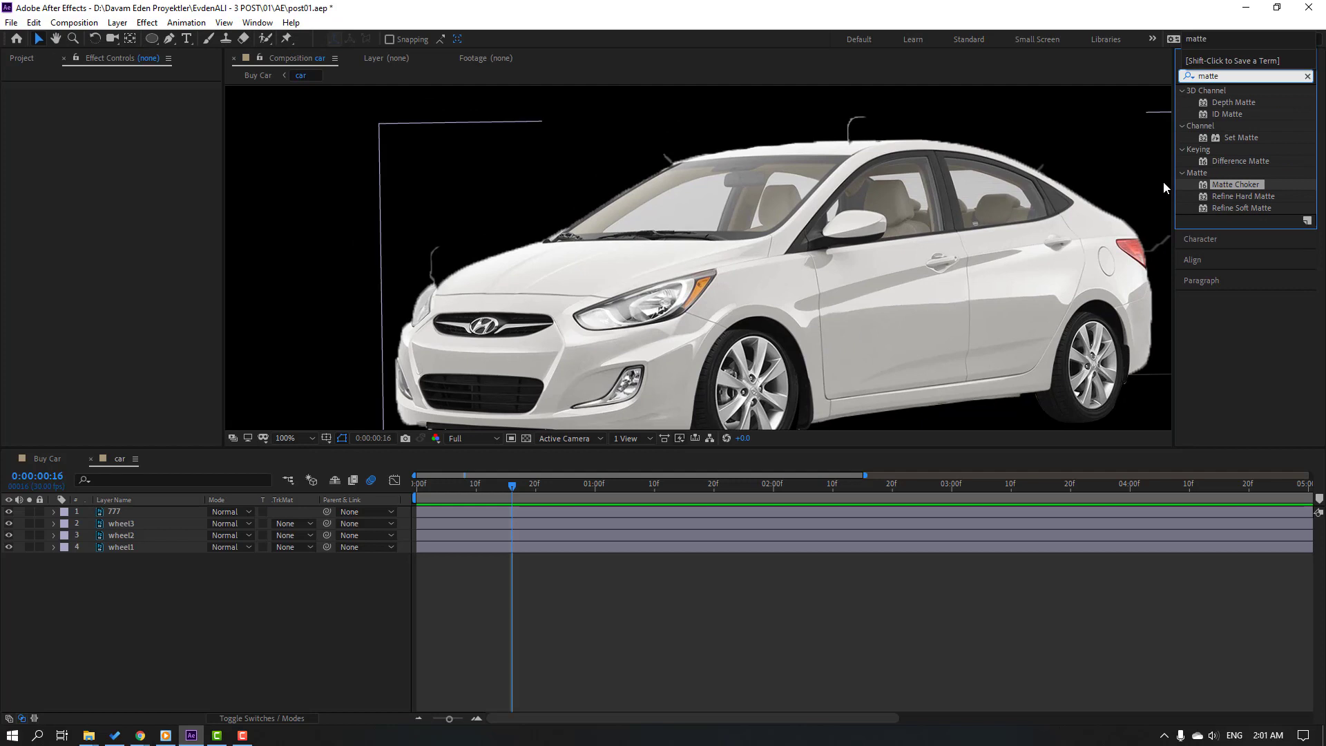
{"action": "left_click_drag", "start_coordinate": [1231, 188], "coordinate": [103, 516]}
{"action": "scroll", "coordinate": [772, 354], "scroll_direction": "up", "scroll_amount": 4}
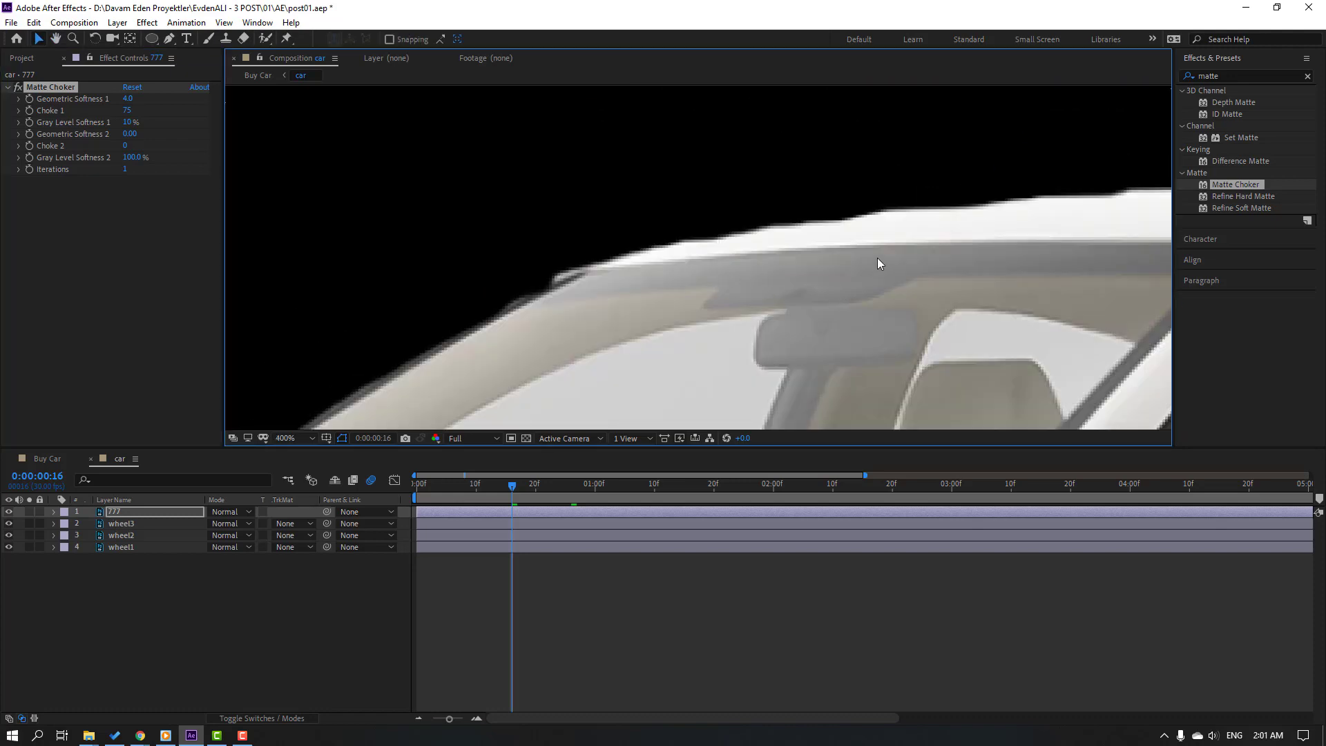
{"action": "scroll", "coordinate": [869, 268], "scroll_direction": "down", "scroll_amount": 4}
{"action": "left_click", "coordinate": [48, 458]}
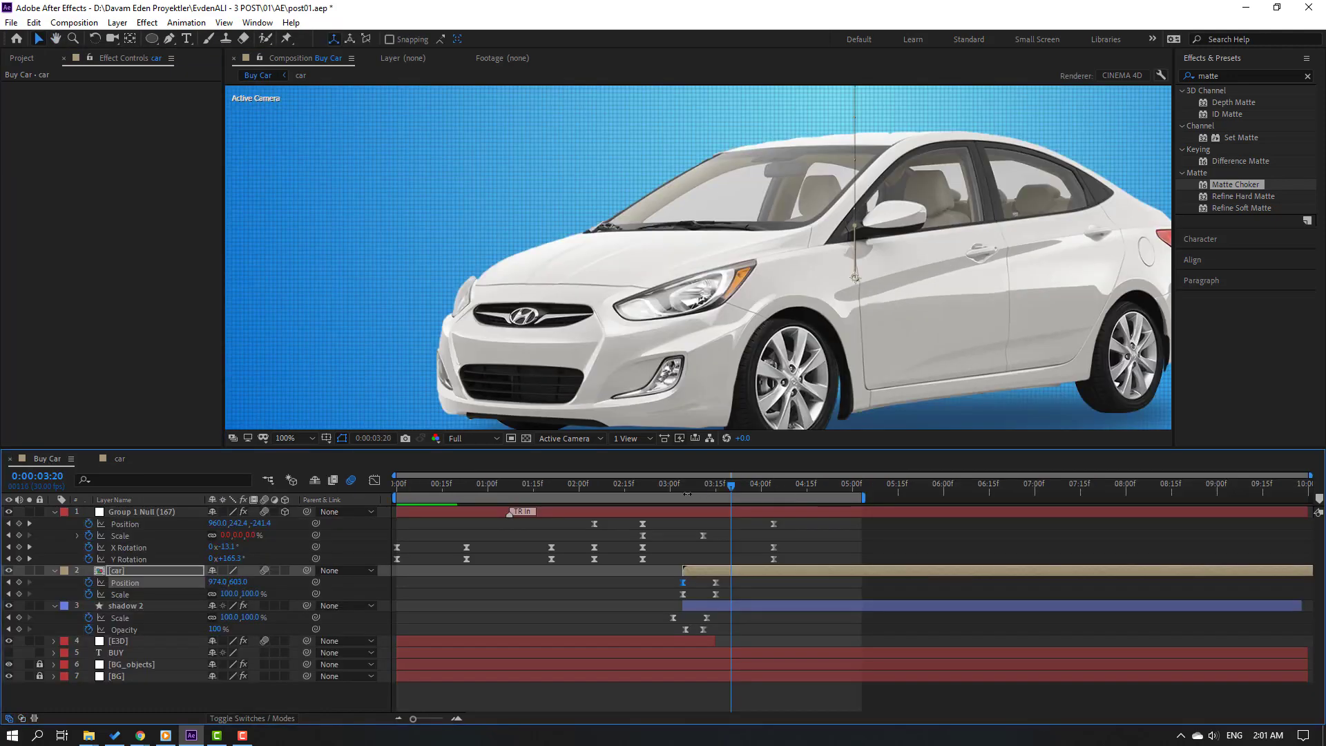